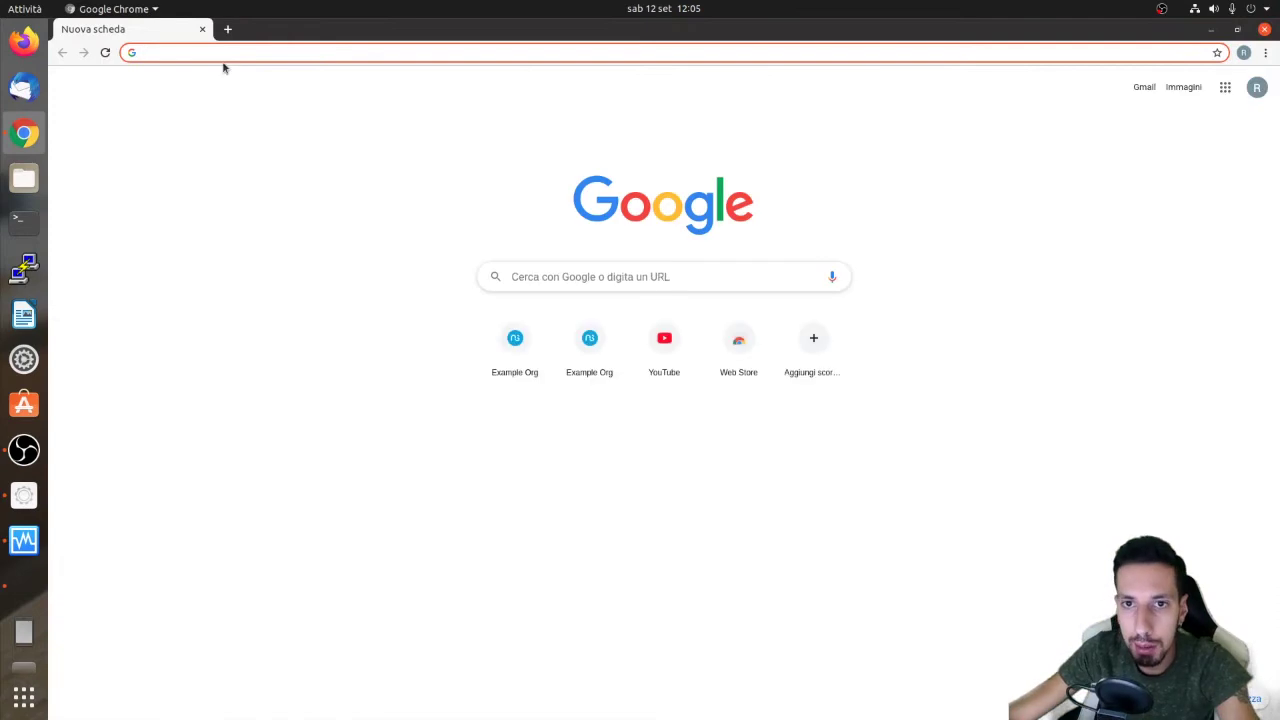
Load the server manager address 192.168.10.55:980 in Chrome
type("192.168.10.55:980")
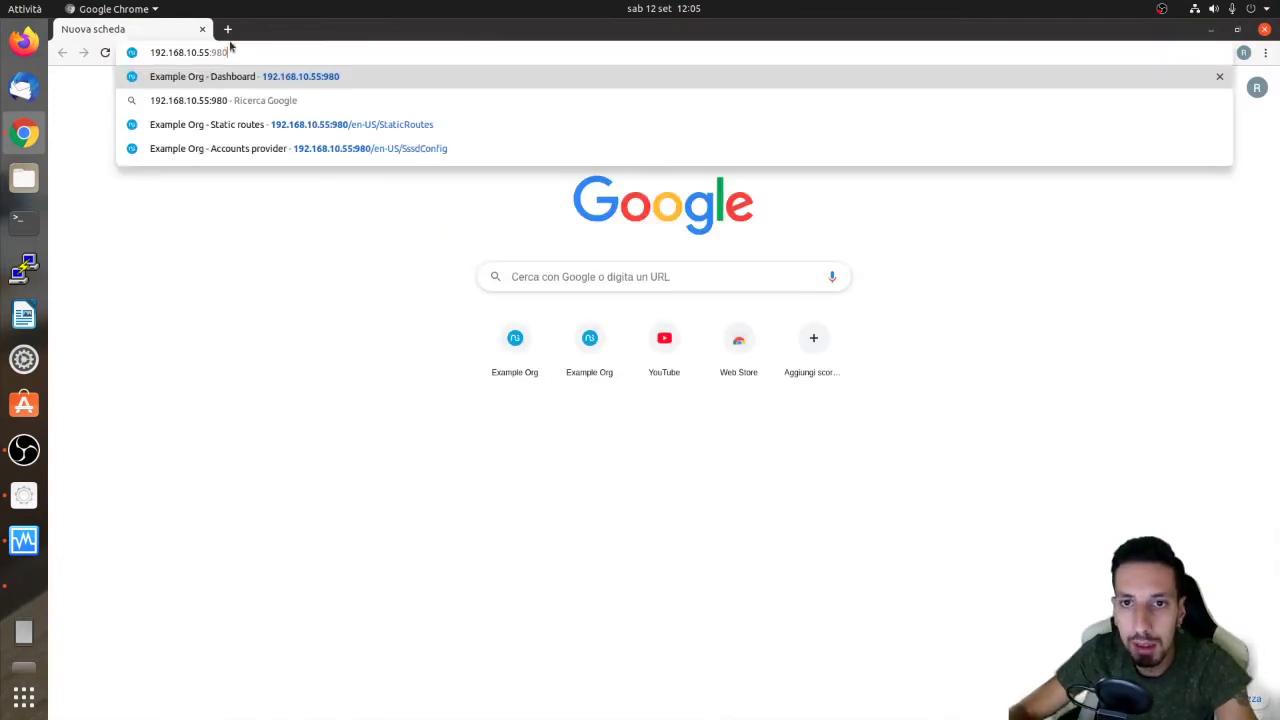
key("Return")
Log in as root with the admin password and go to the Software center
left_click(651, 362)
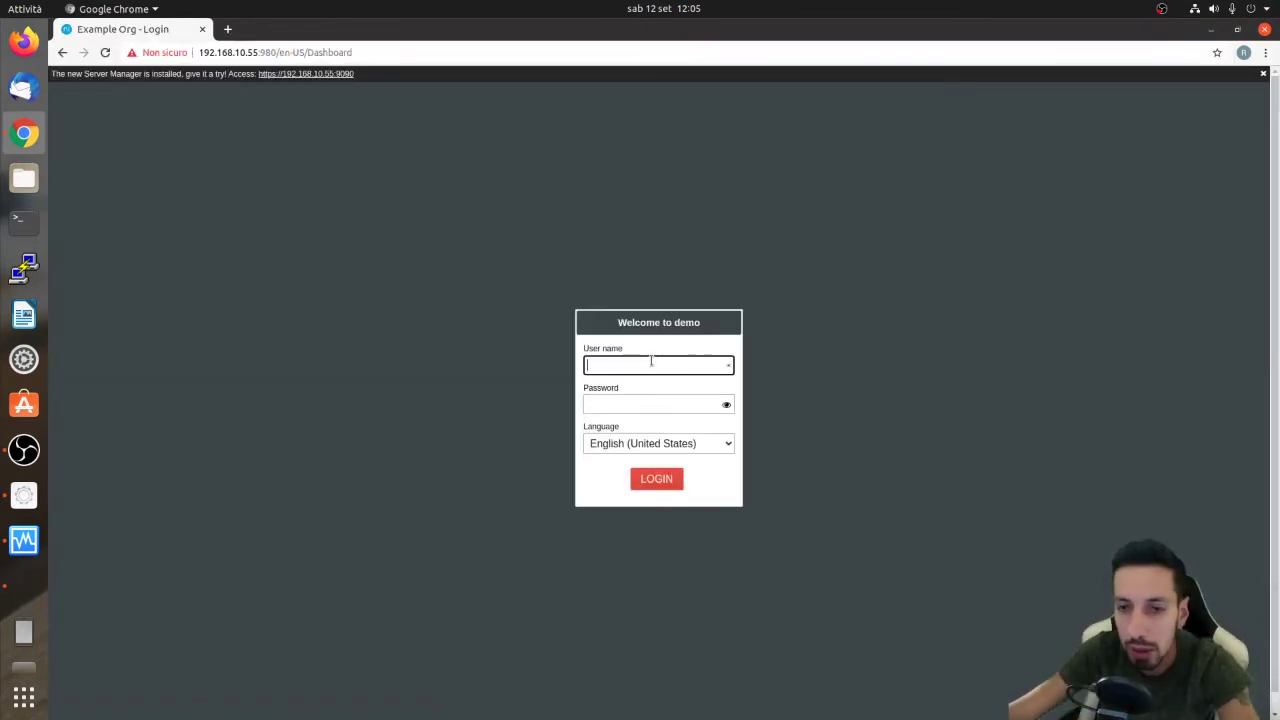
type("root")
key("Tab")
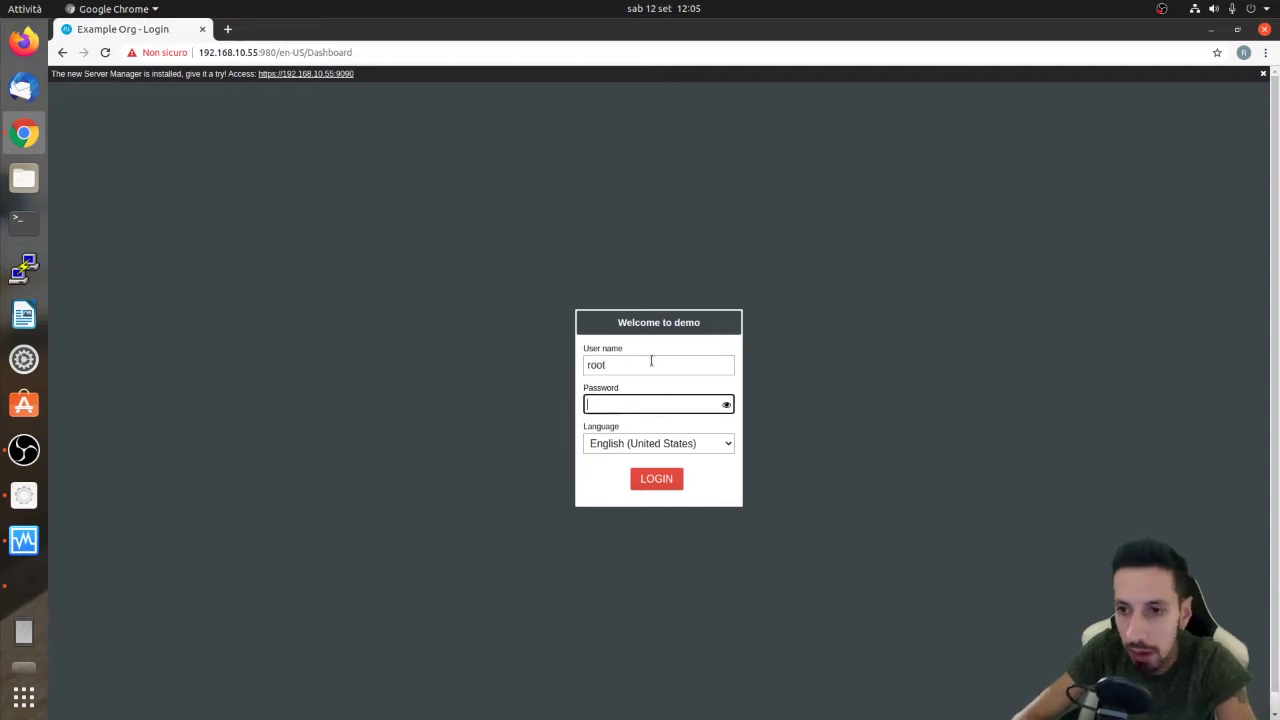
type("•••••••••••")
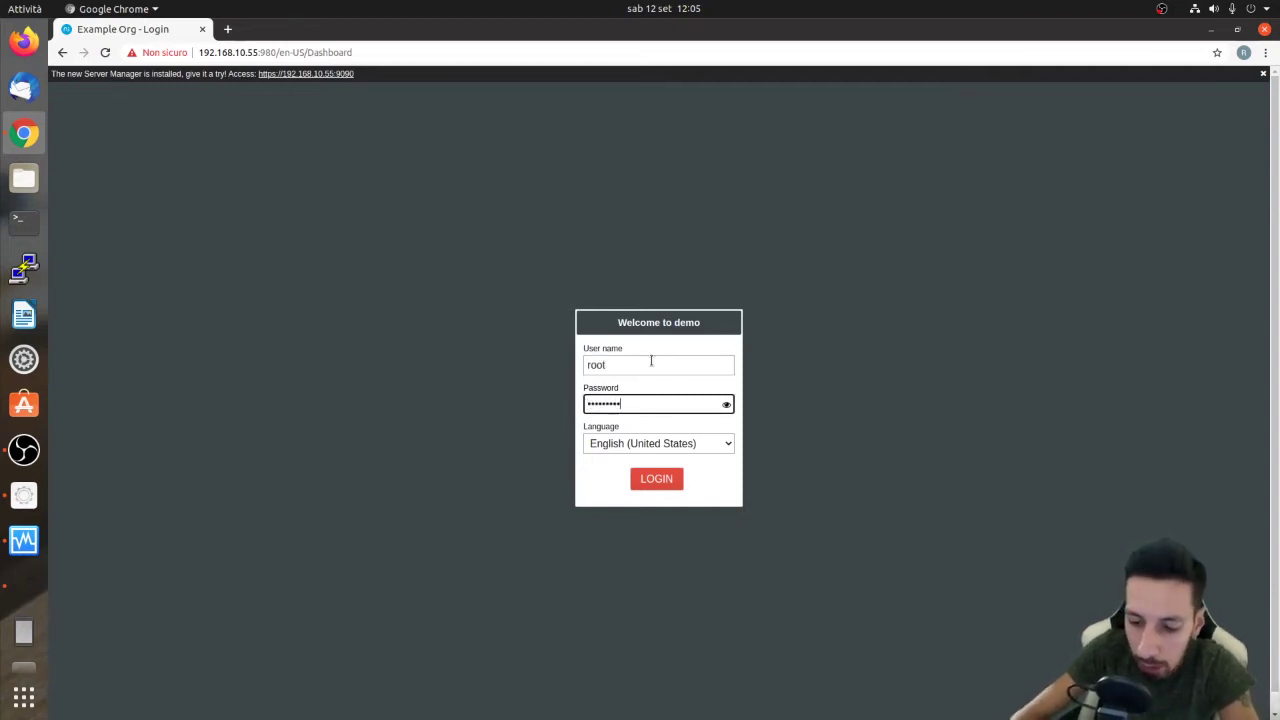
key("Return")
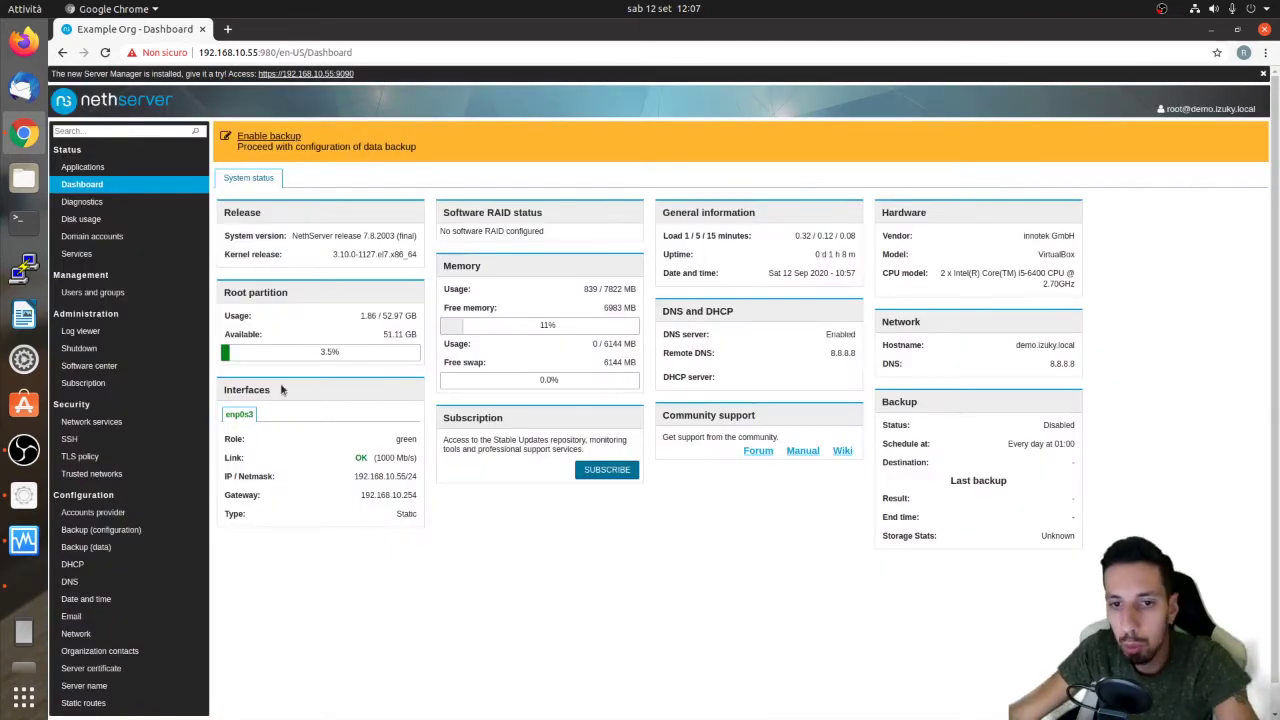
left_click(166, 366)
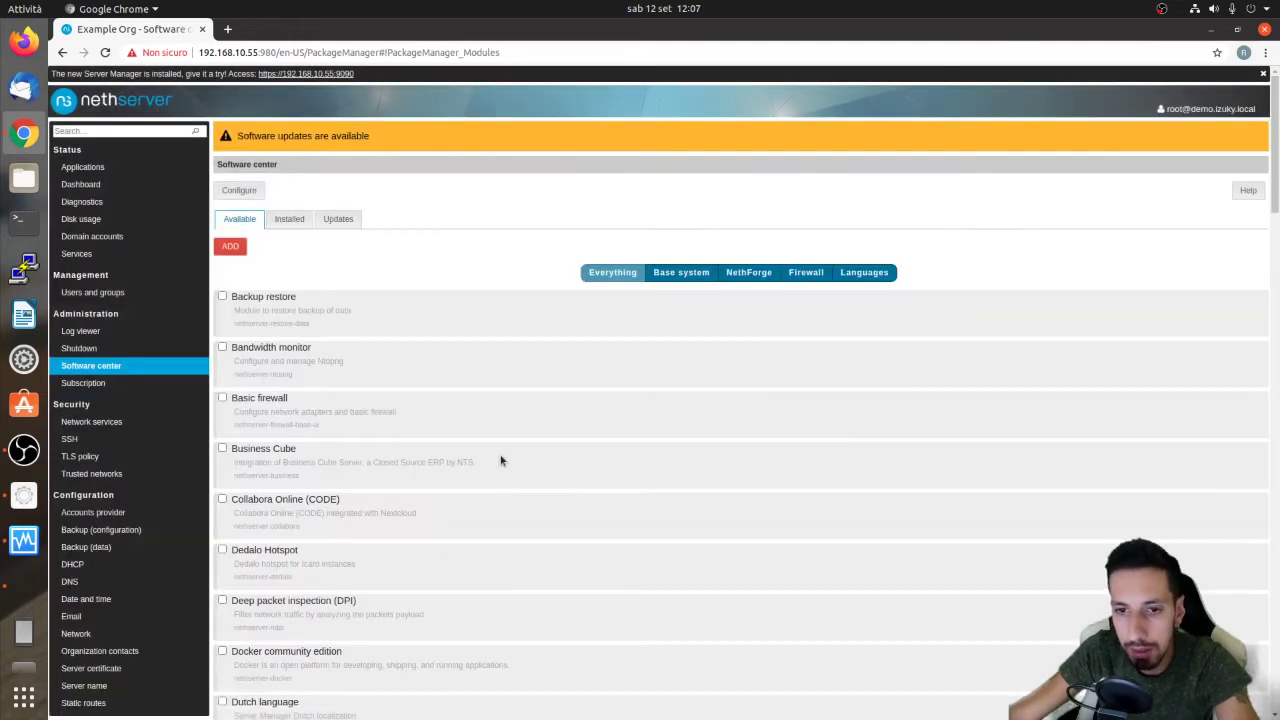
Select the Email module with its quarantine and disclaimer packages
scroll(500, 460, "down", 3)
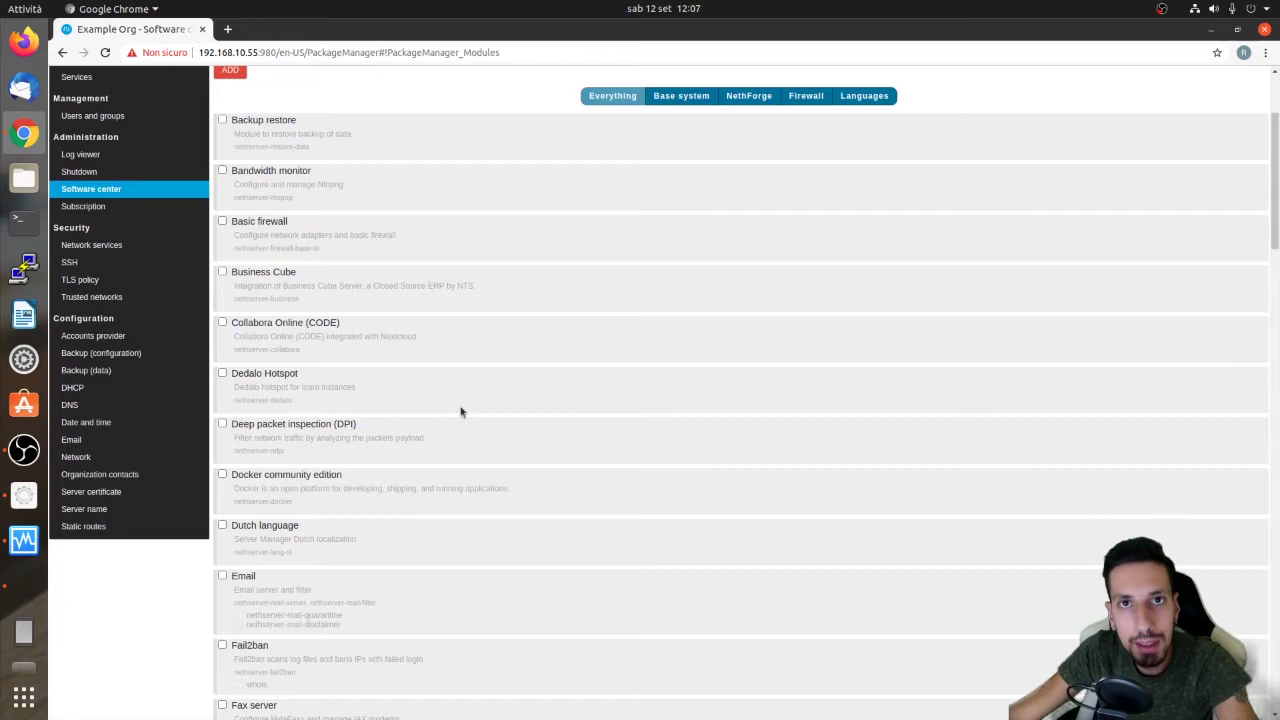
scroll(450, 440, "down", 1)
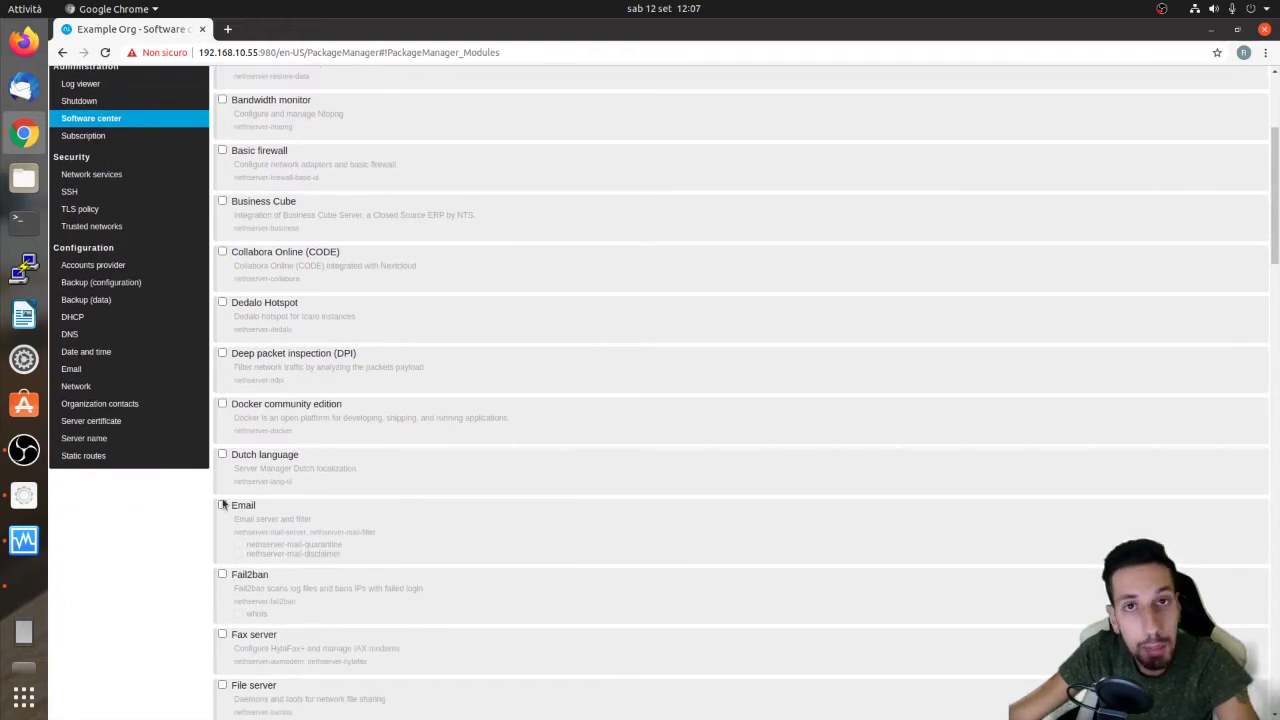
left_click(222, 505)
left_click(238, 544)
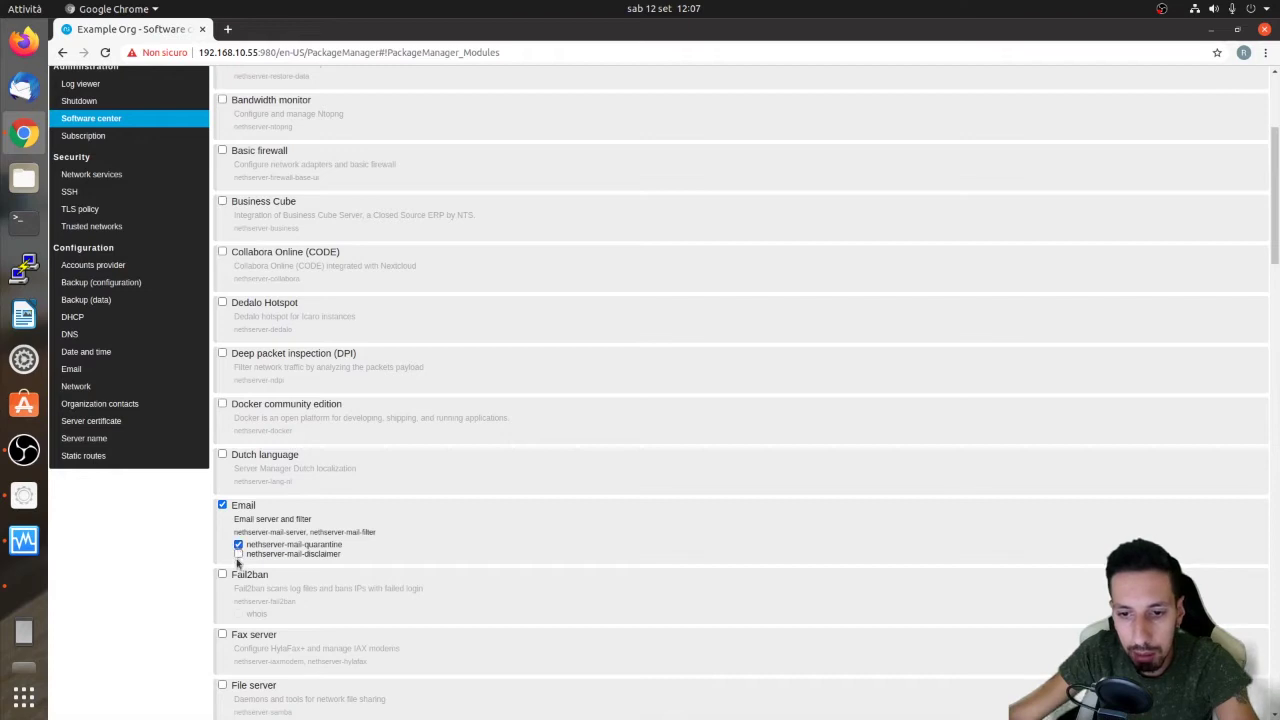
left_click(238, 554)
Also select the POP3 connector module
scroll(334, 549, "up", 1)
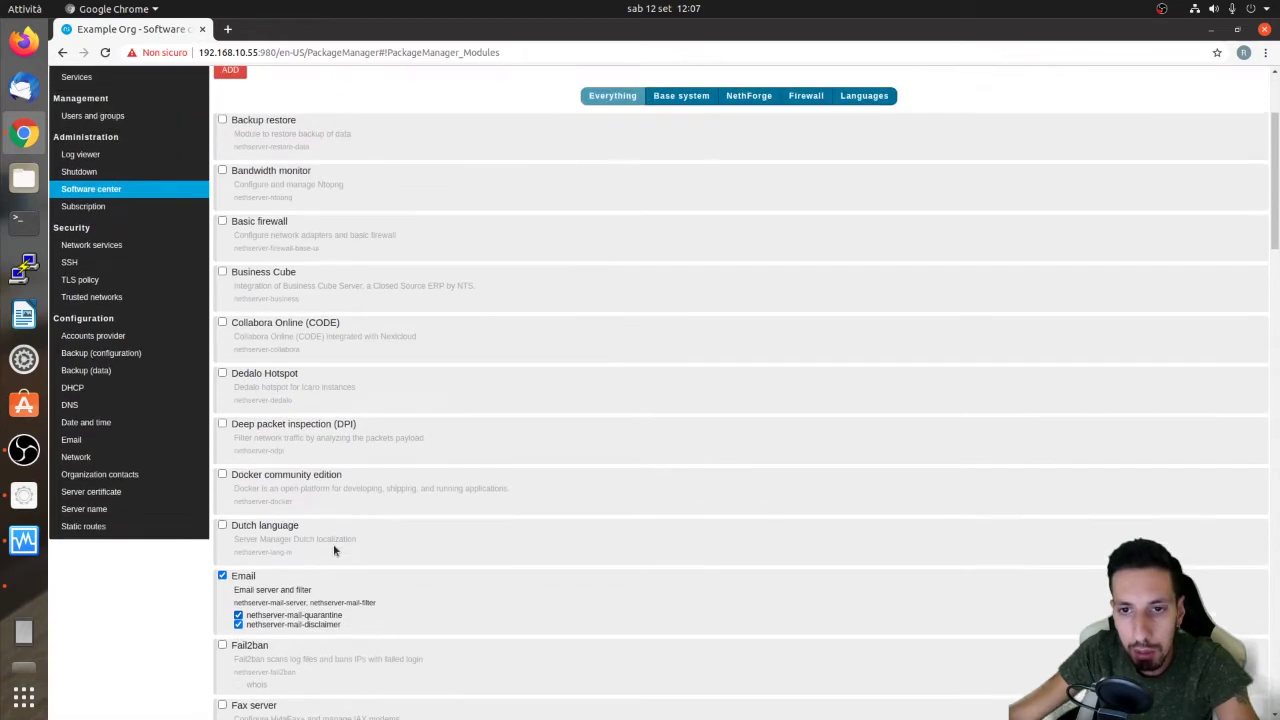
scroll(334, 512, "down", 5)
scroll(334, 510, "down", 1)
scroll(334, 510, "up", 5)
scroll(363, 537, "up", 1)
scroll(363, 540, "down", 11)
scroll(363, 540, "down", 9)
scroll(363, 540, "up", 3)
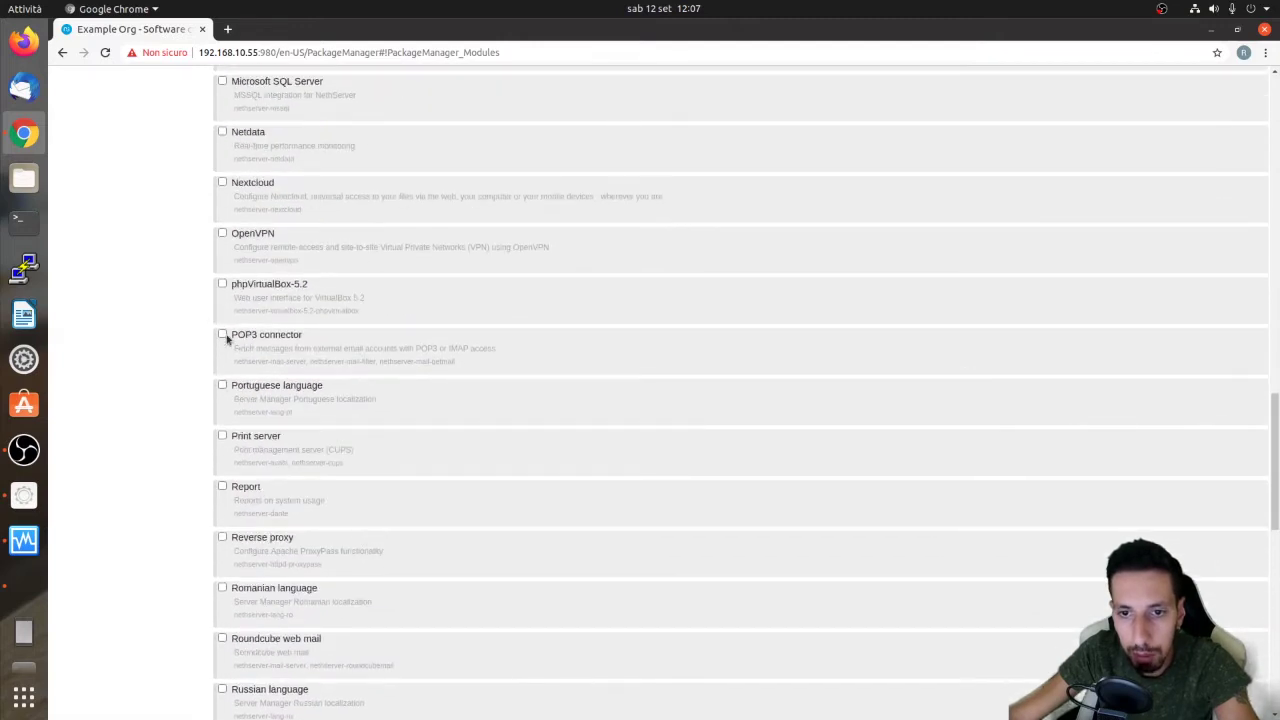
left_click(224, 336)
Add the selected modules and apply the changes to install them
scroll(353, 407, "up", 20)
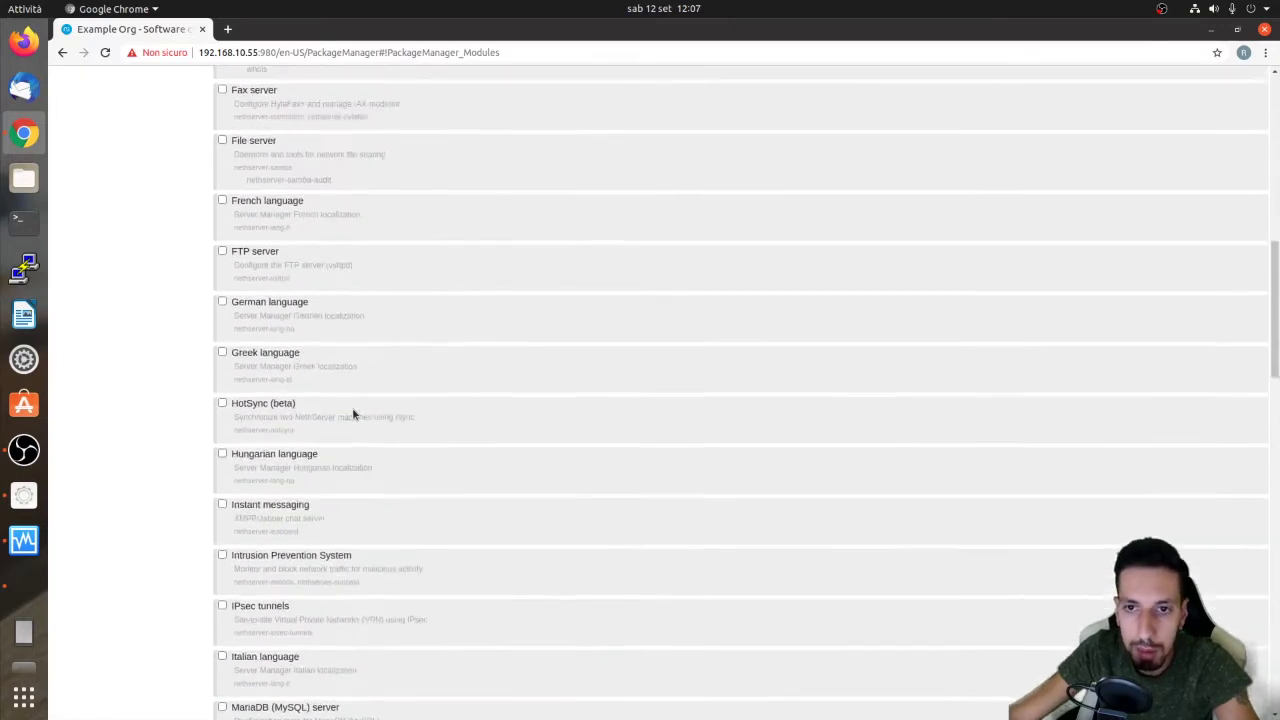
scroll(353, 407, "up", 3)
left_click(240, 250)
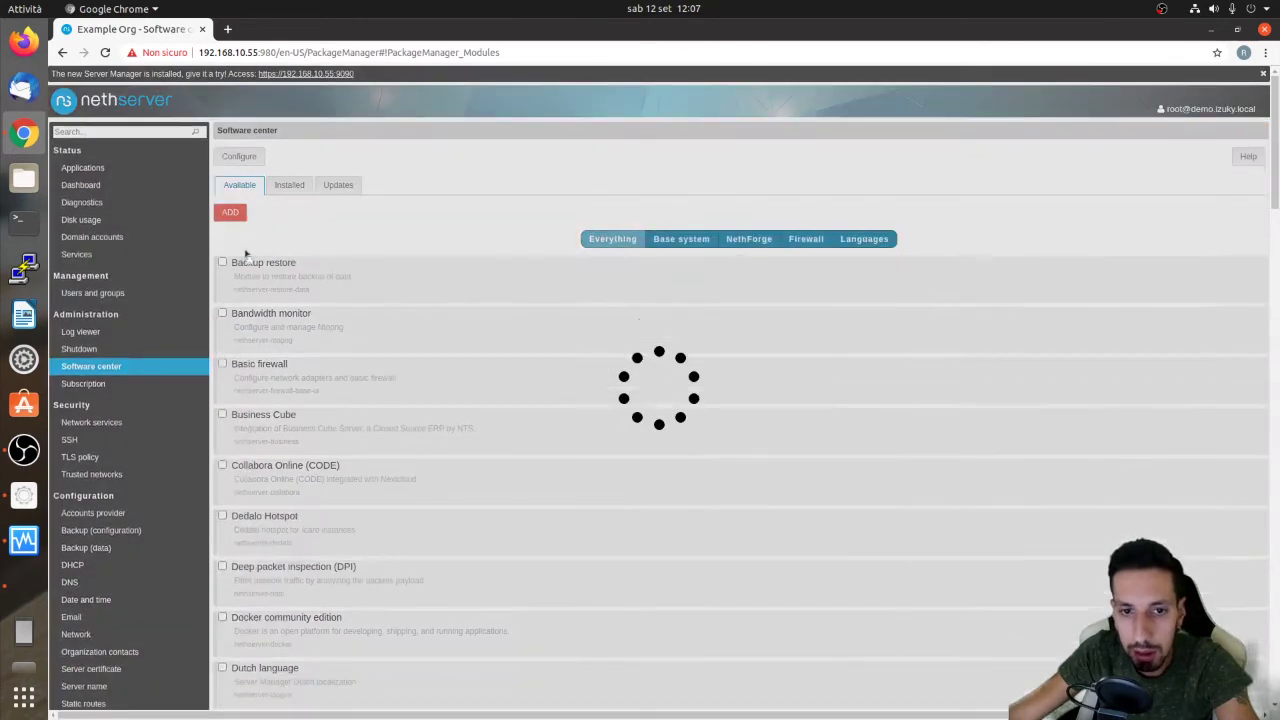
left_click(252, 222)
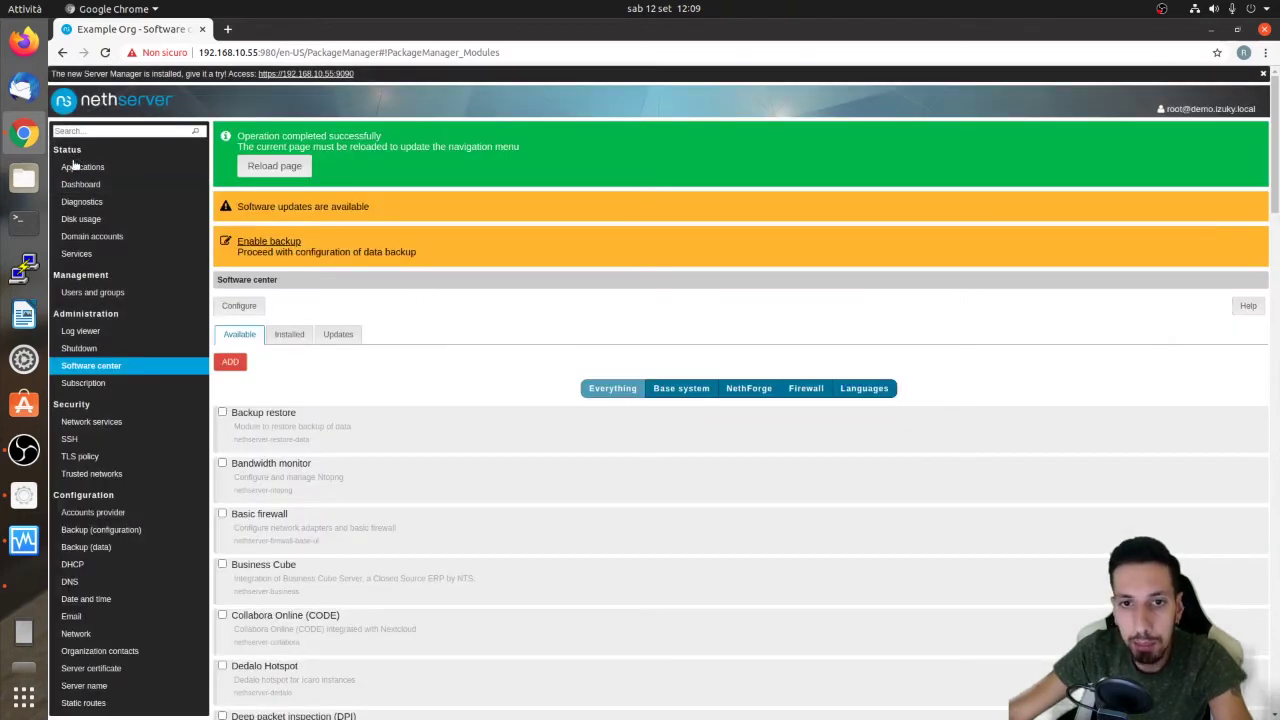
Browse the list of installed applications
left_click(74, 168)
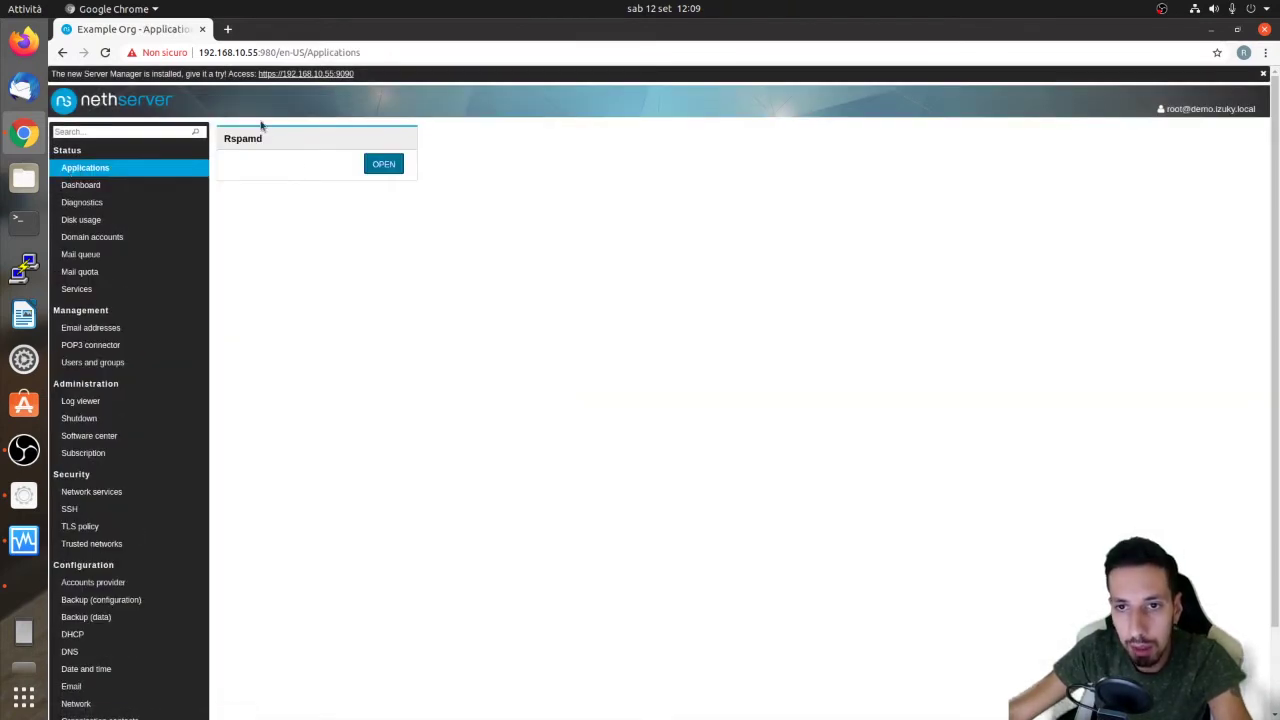
left_click_drag(225, 138, 271, 139)
left_click(374, 239)
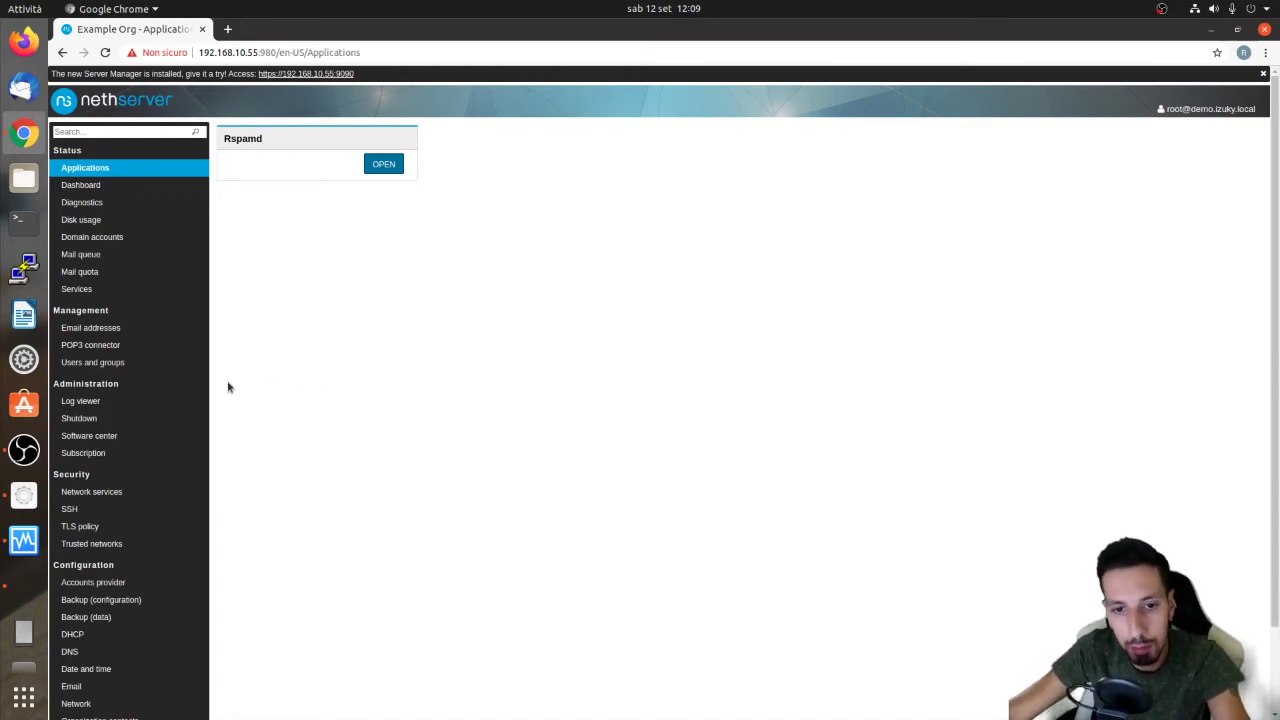
scroll(207, 399, "down", 2)
scroll(315, 164, "up", 2)
scroll(172, 397, "down", 2)
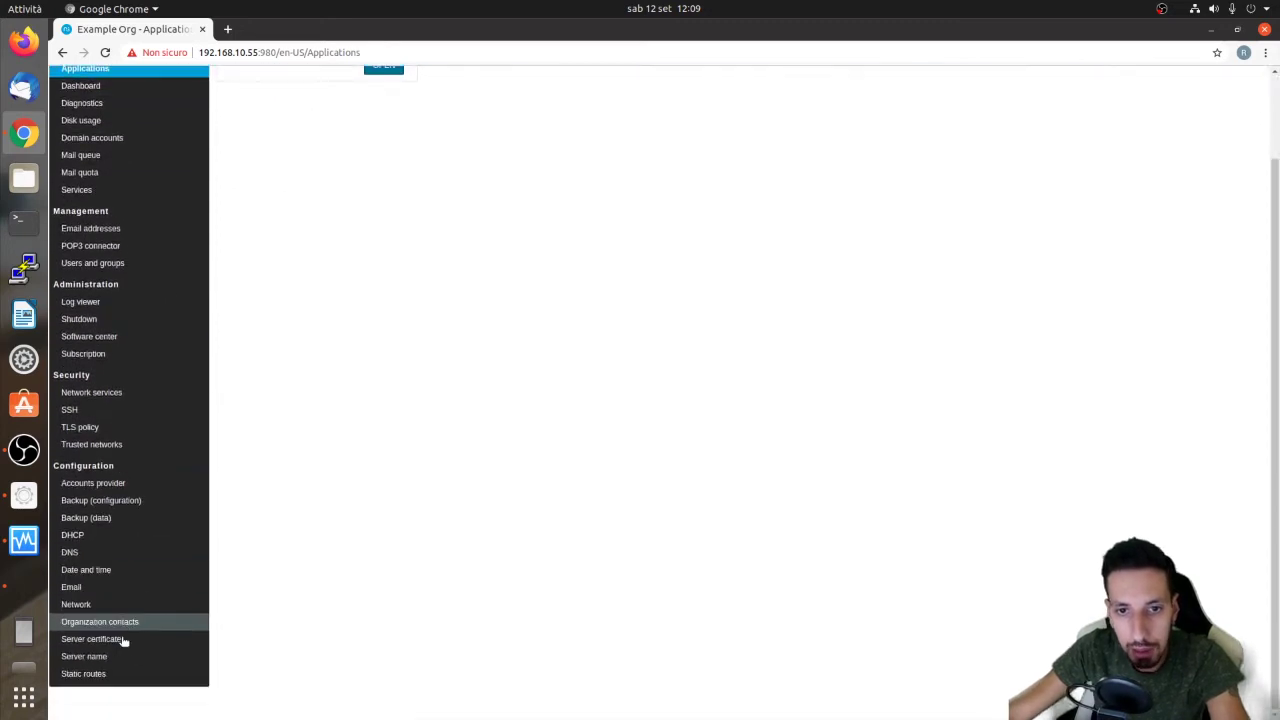
Open Email settings, glance at Smarthost, and return to the Domains list with izuky.local
left_click(127, 589)
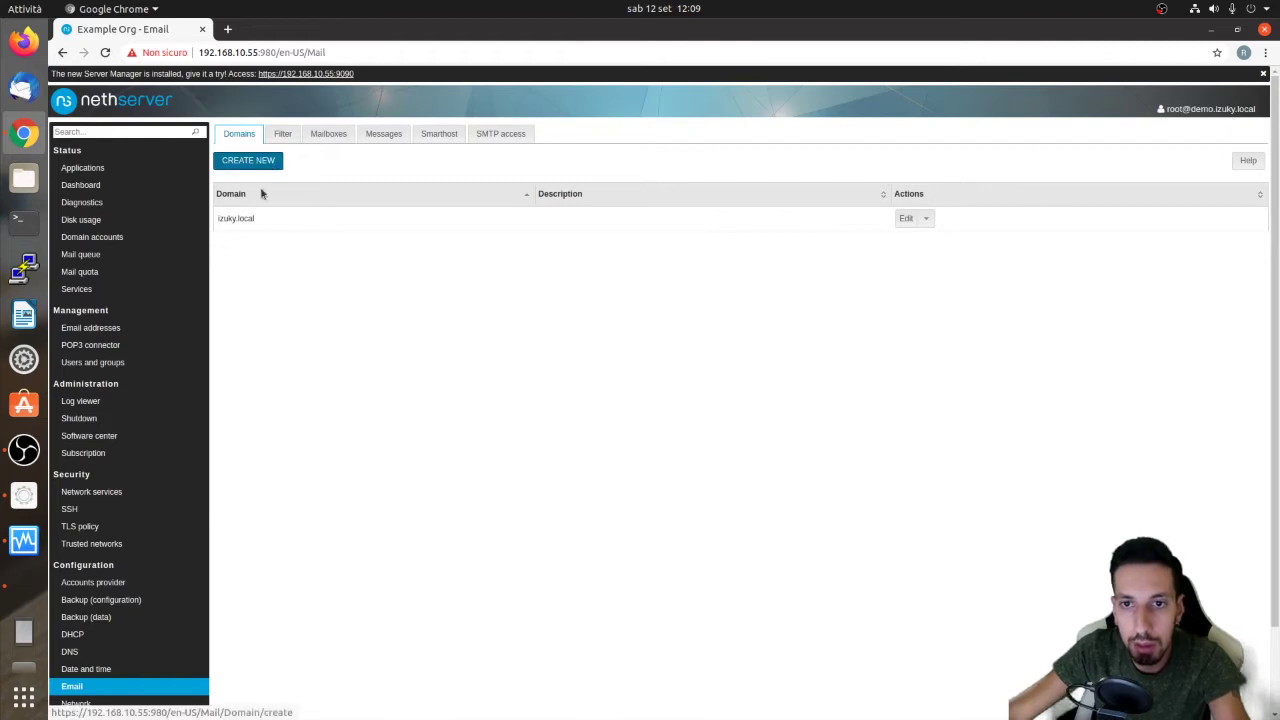
left_click(436, 137)
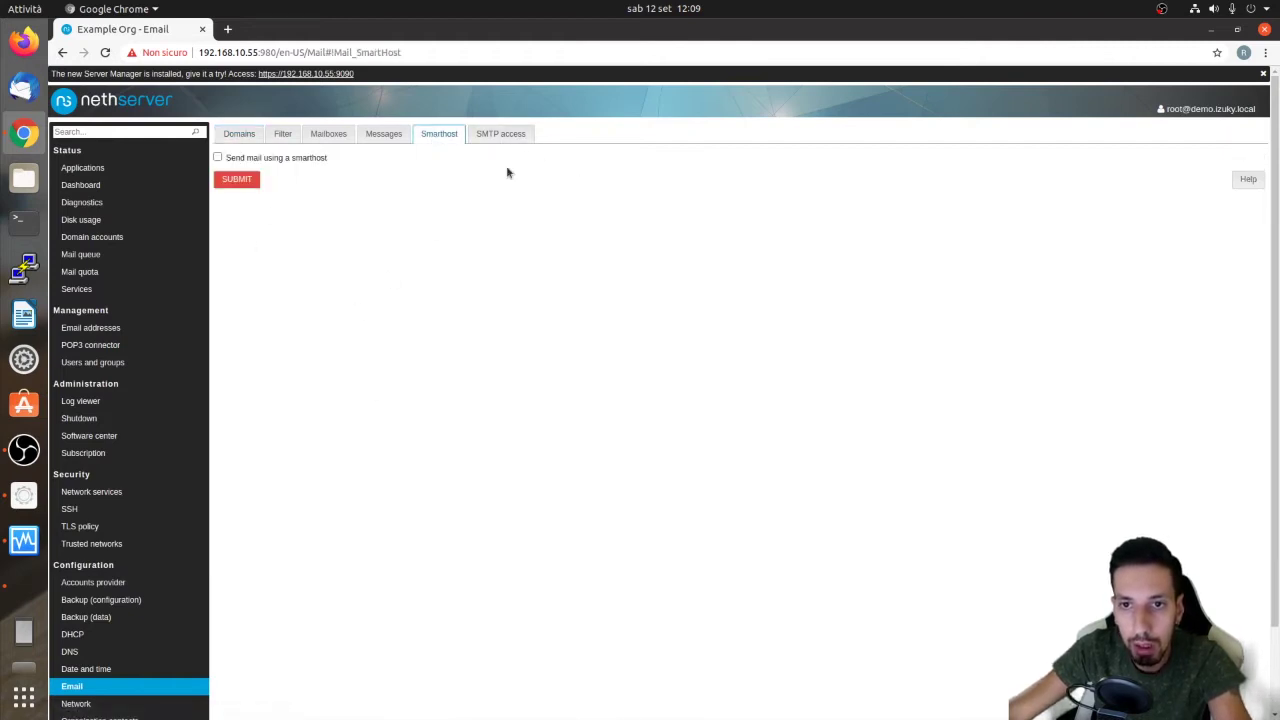
left_click(248, 138)
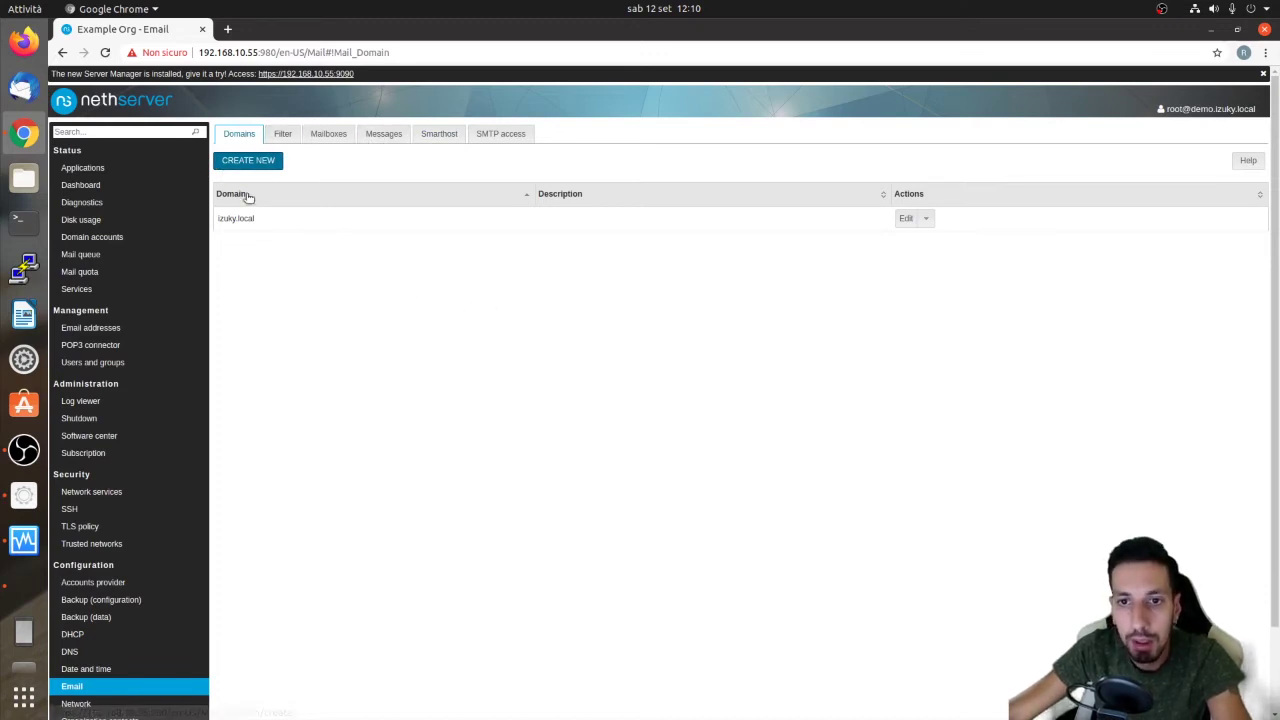
left_click_drag(217, 219, 257, 218)
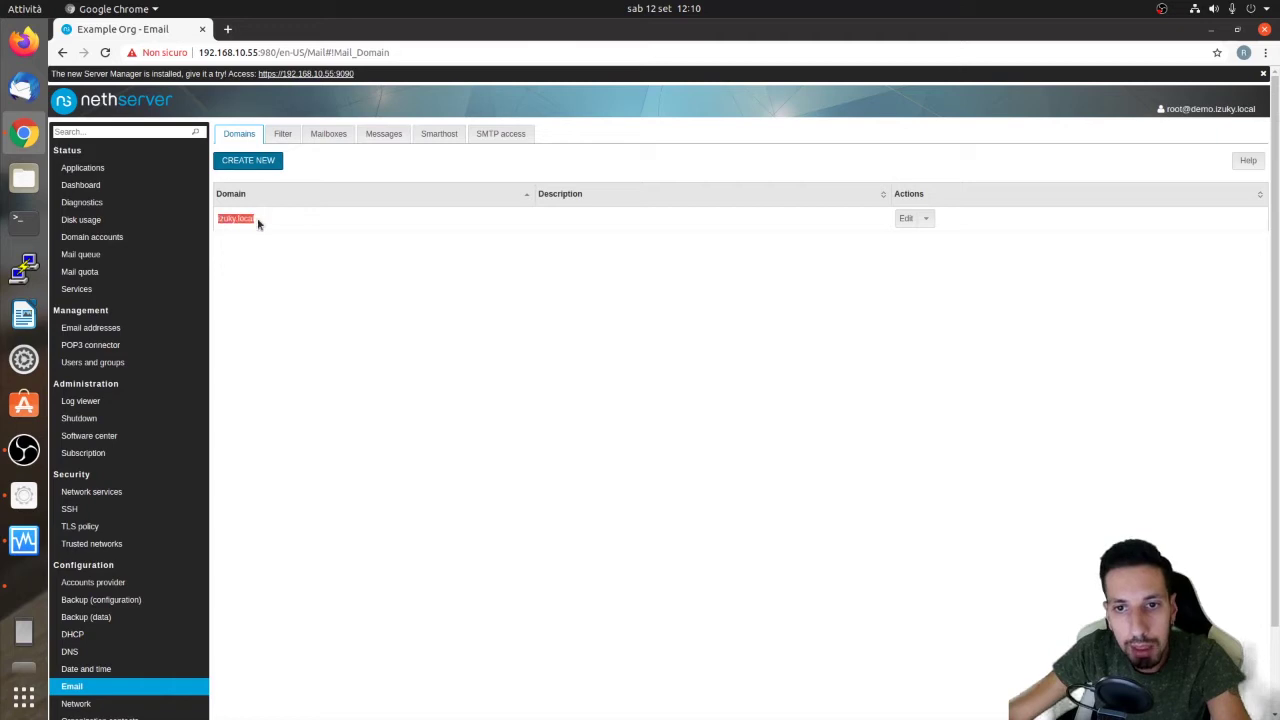
left_click(334, 268)
left_click(1165, 110)
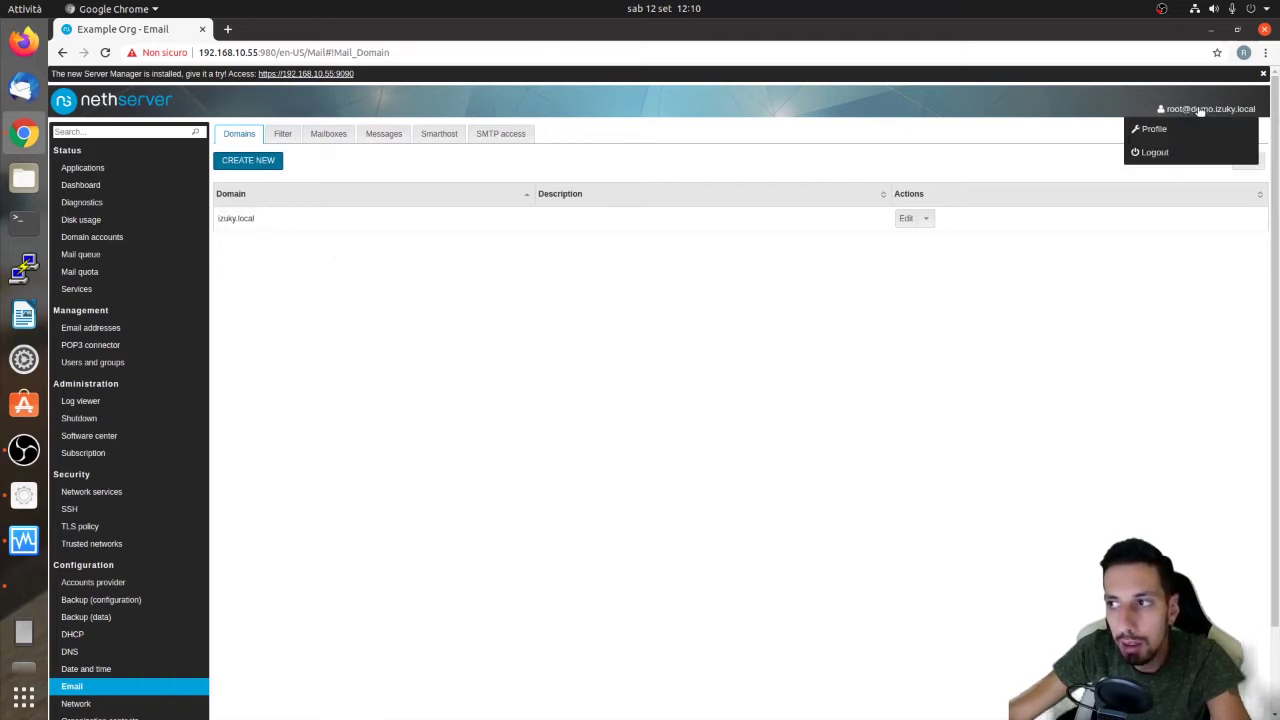
left_click(760, 386)
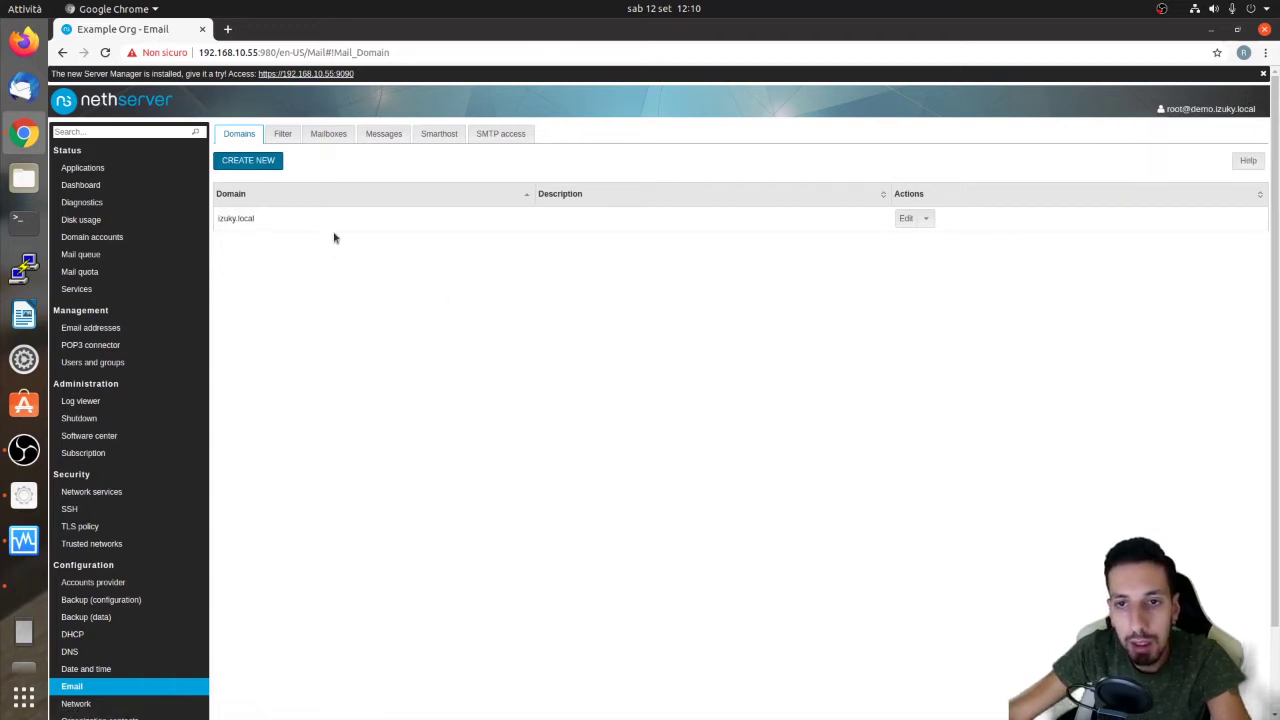
Create domain izuky.com with local delivery, legal note and DKIM both left off
left_click(265, 163)
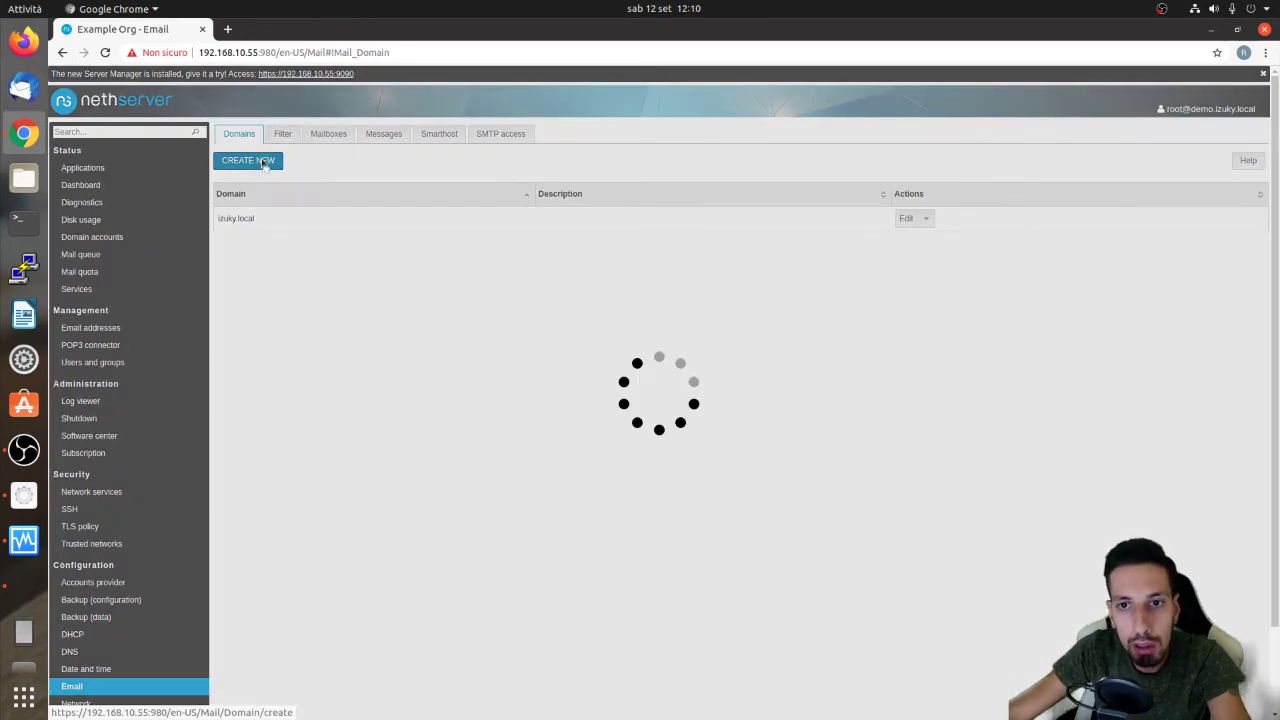
left_click(248, 198)
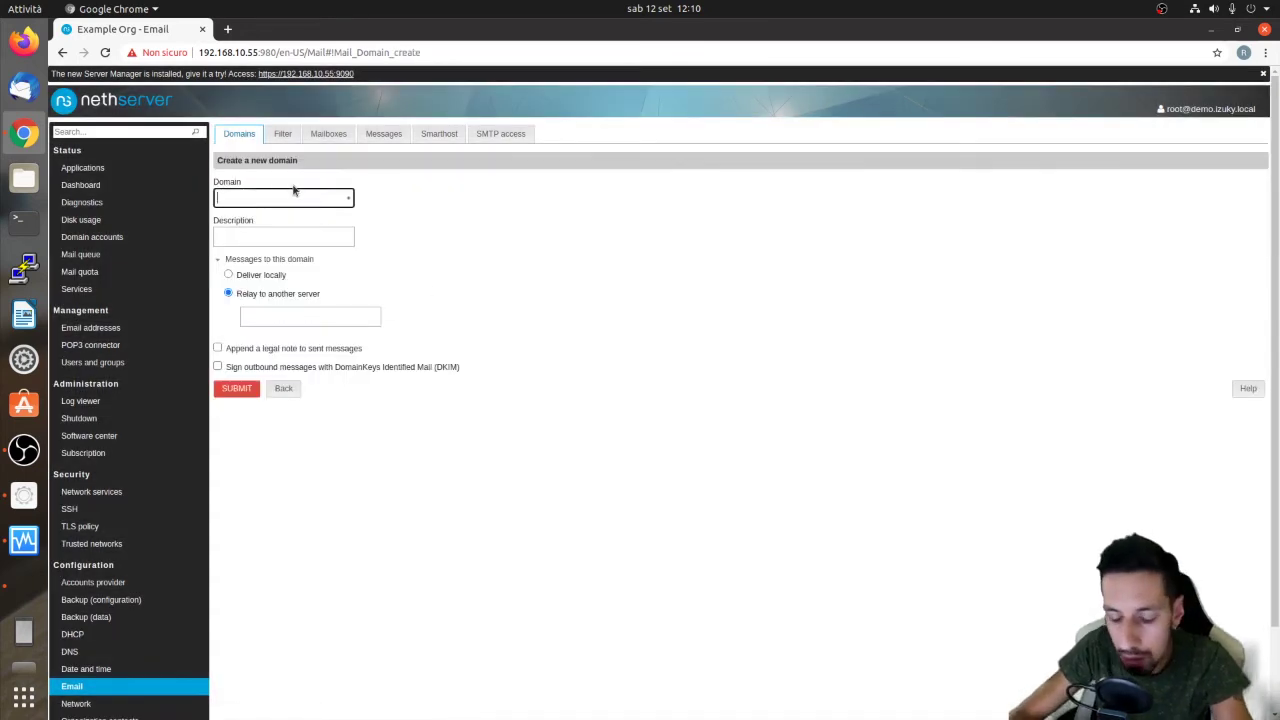
type("izuky.com")
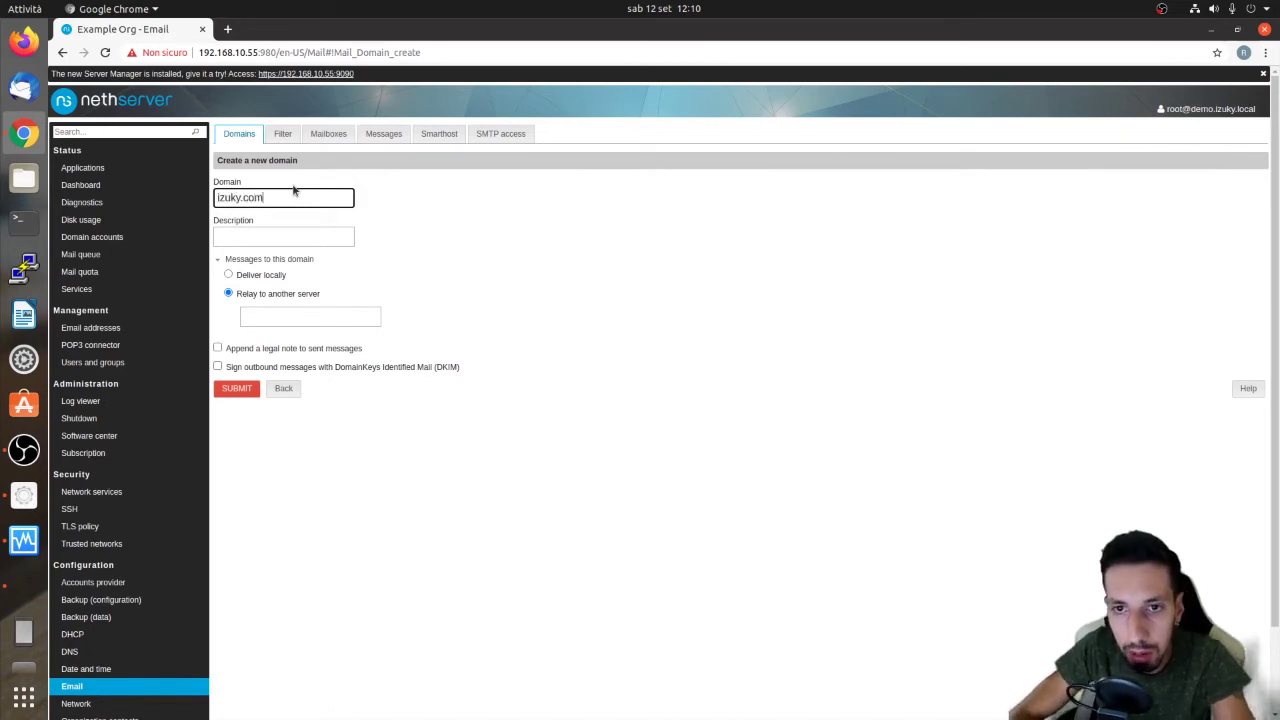
left_click(229, 275)
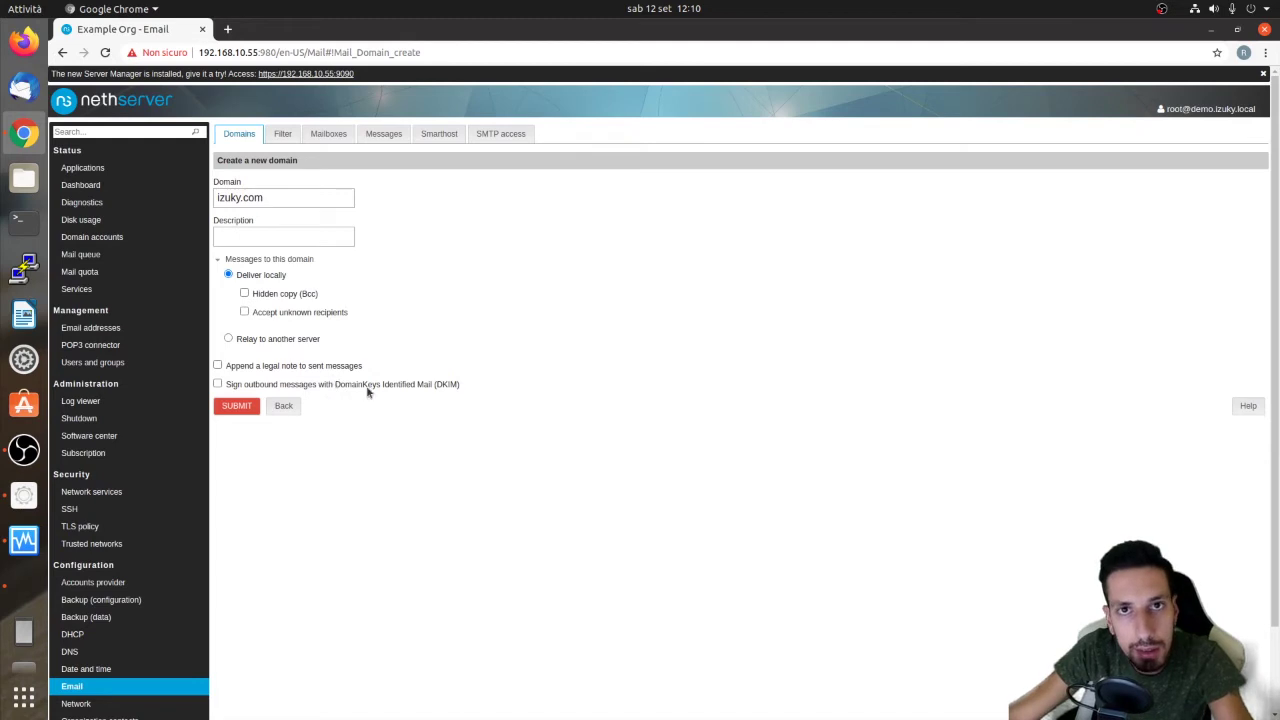
left_click(314, 367)
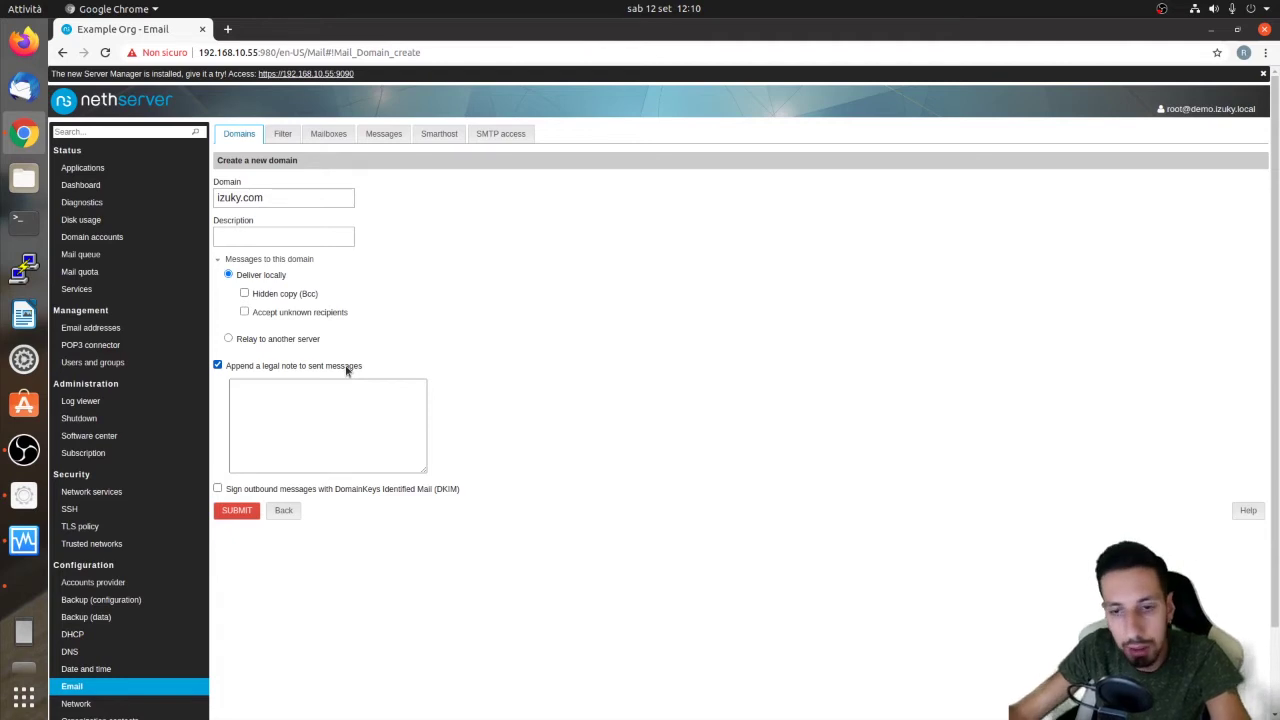
left_click(347, 370)
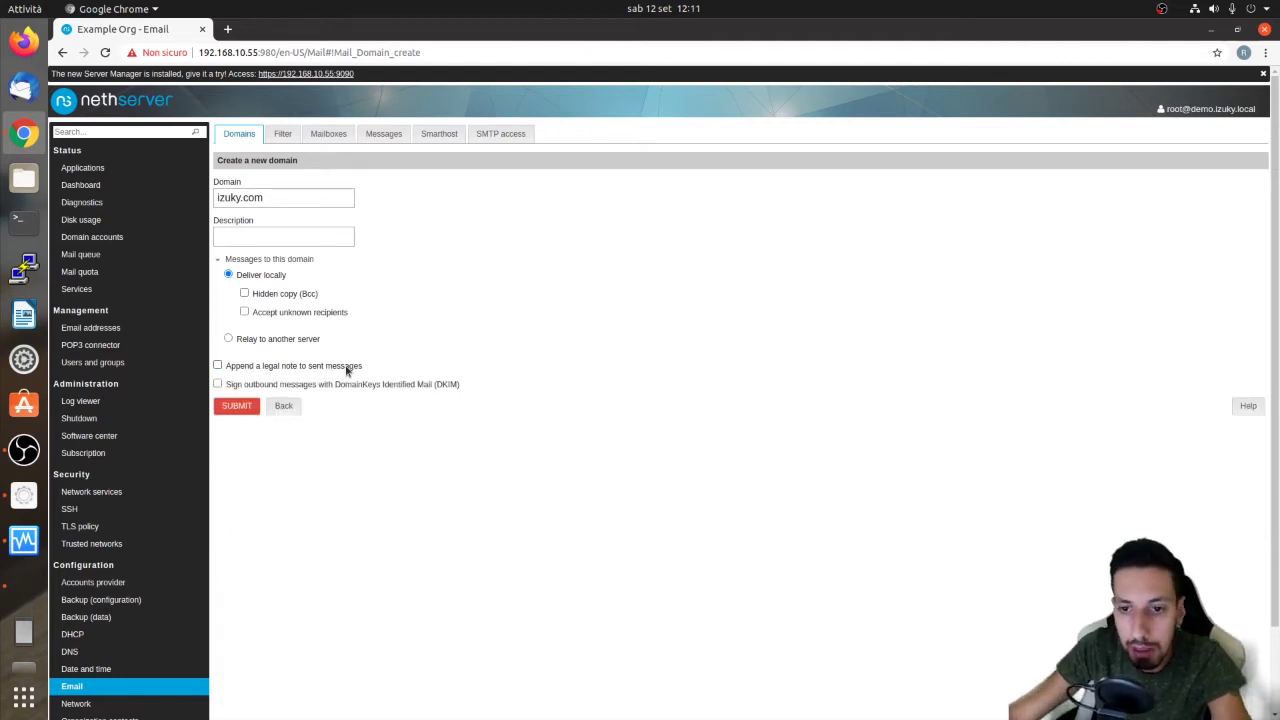
left_click(327, 388)
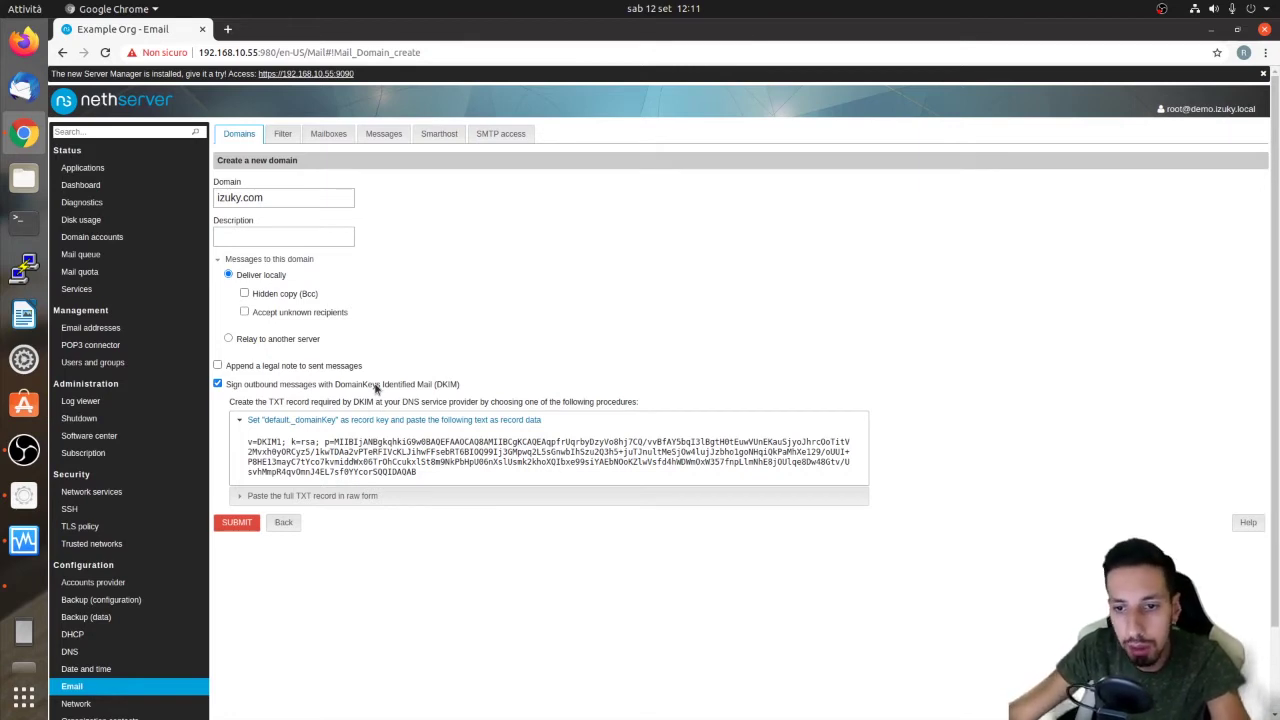
left_click(376, 386)
left_click(240, 408)
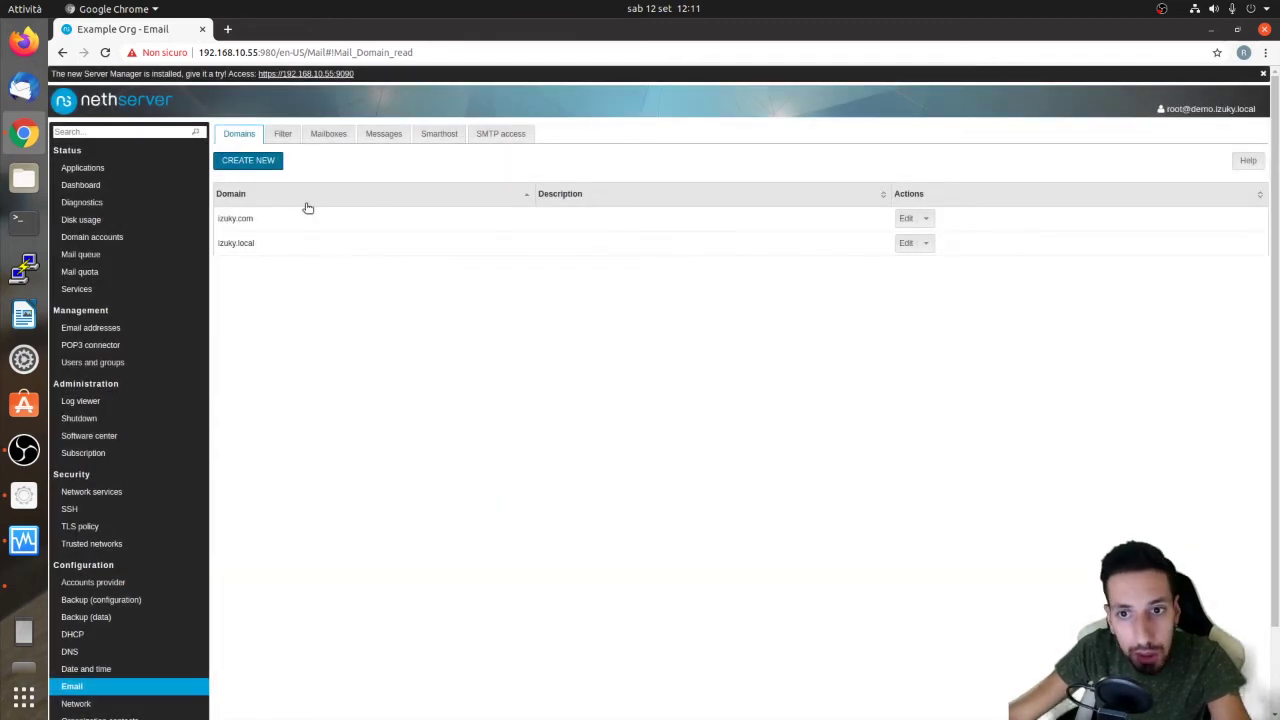
double_click(245, 218)
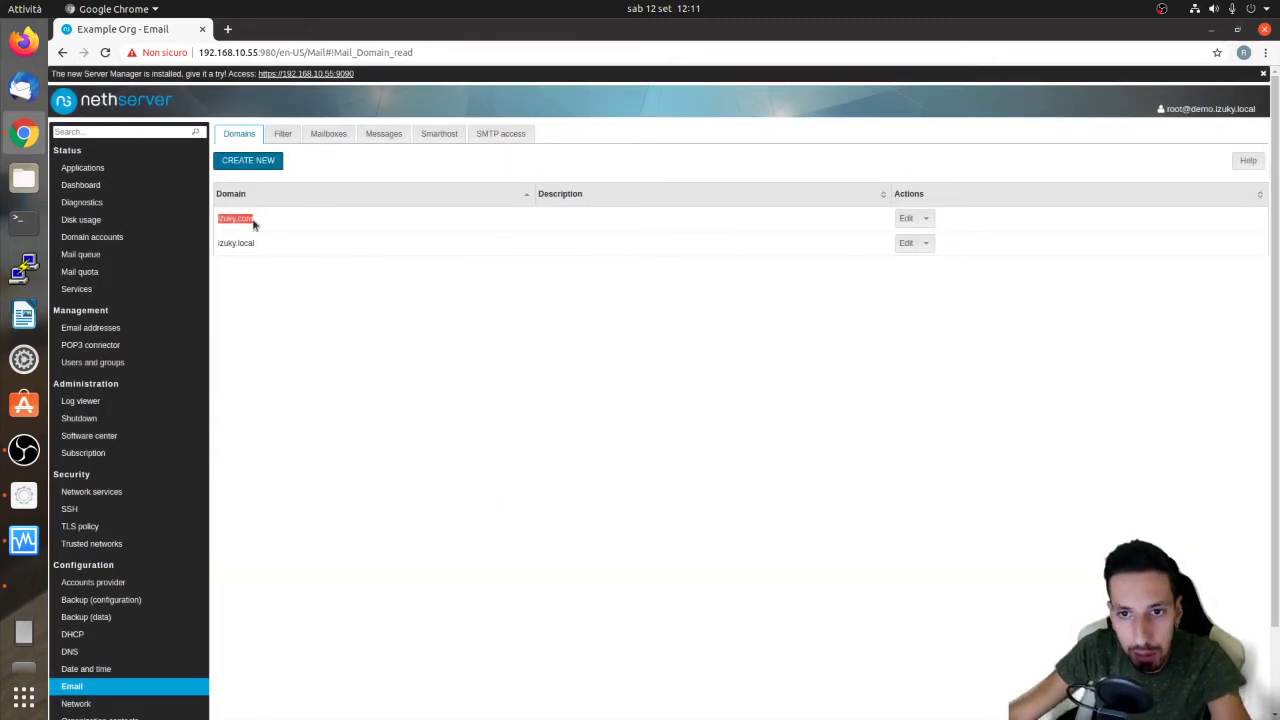
left_click(290, 138)
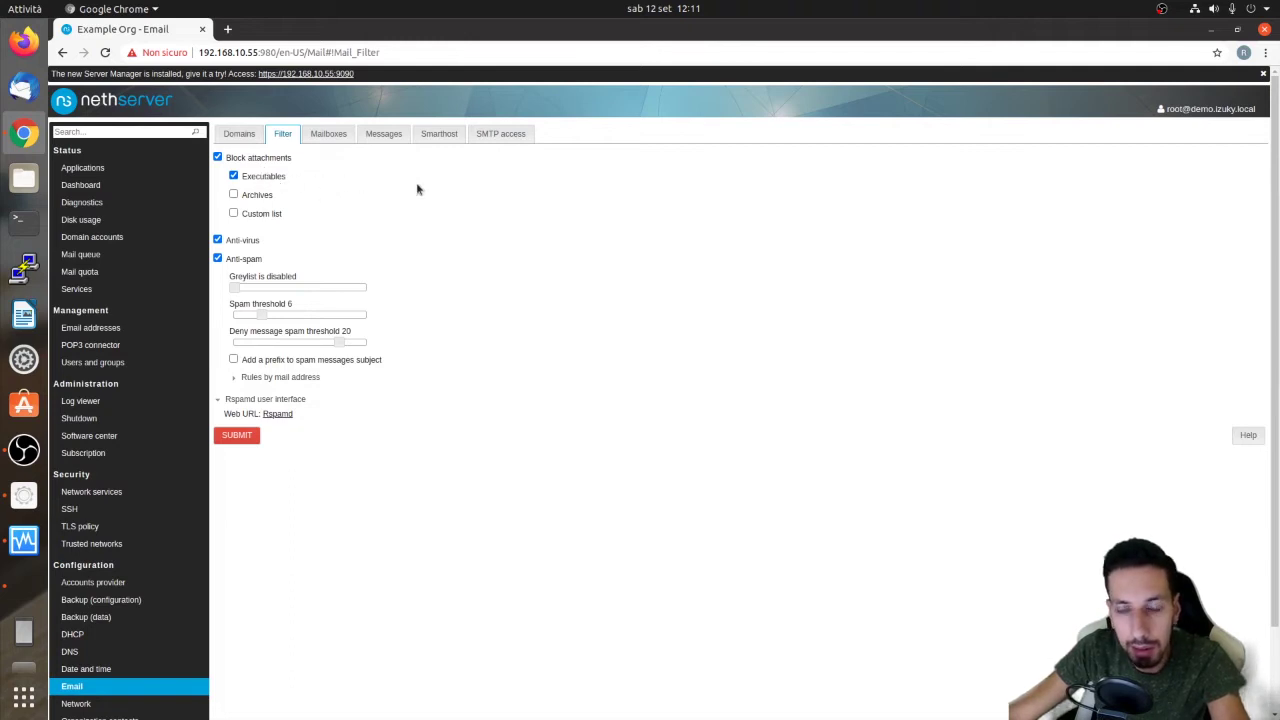
Leave the custom attachment list off and the anti-spam filter on after testing both
left_click(233, 213)
left_click(252, 236)
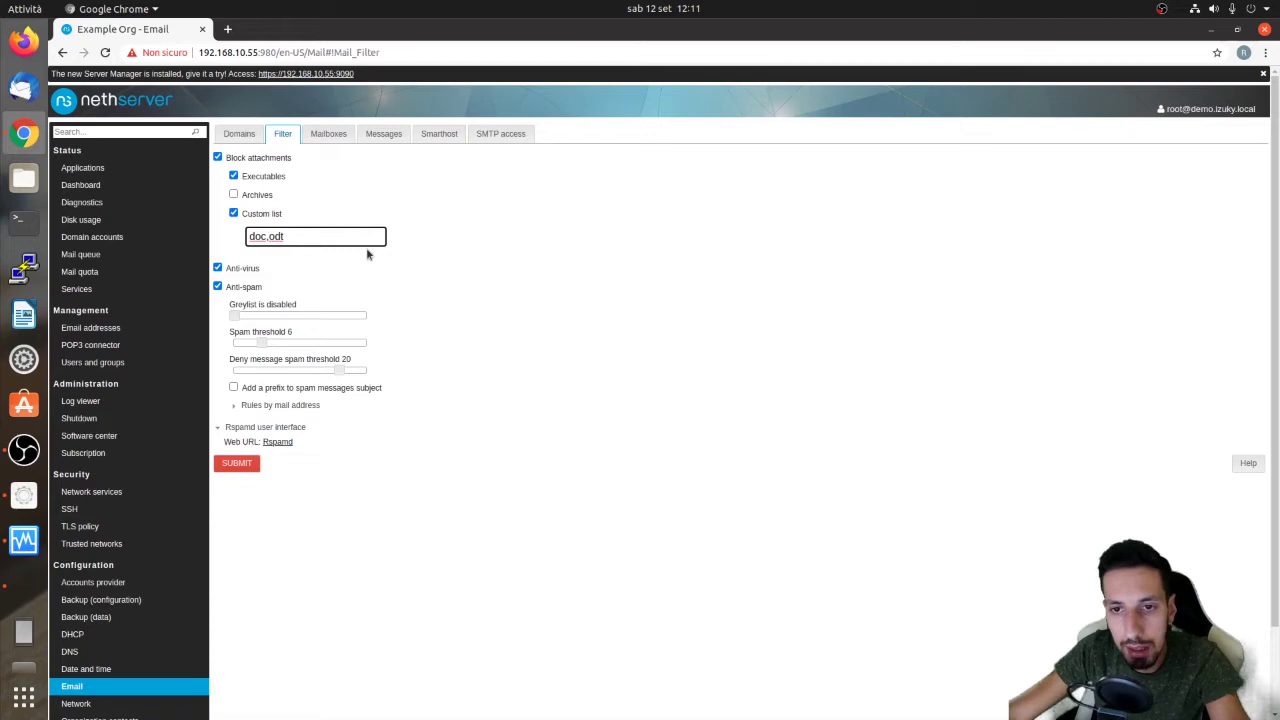
left_click(297, 235)
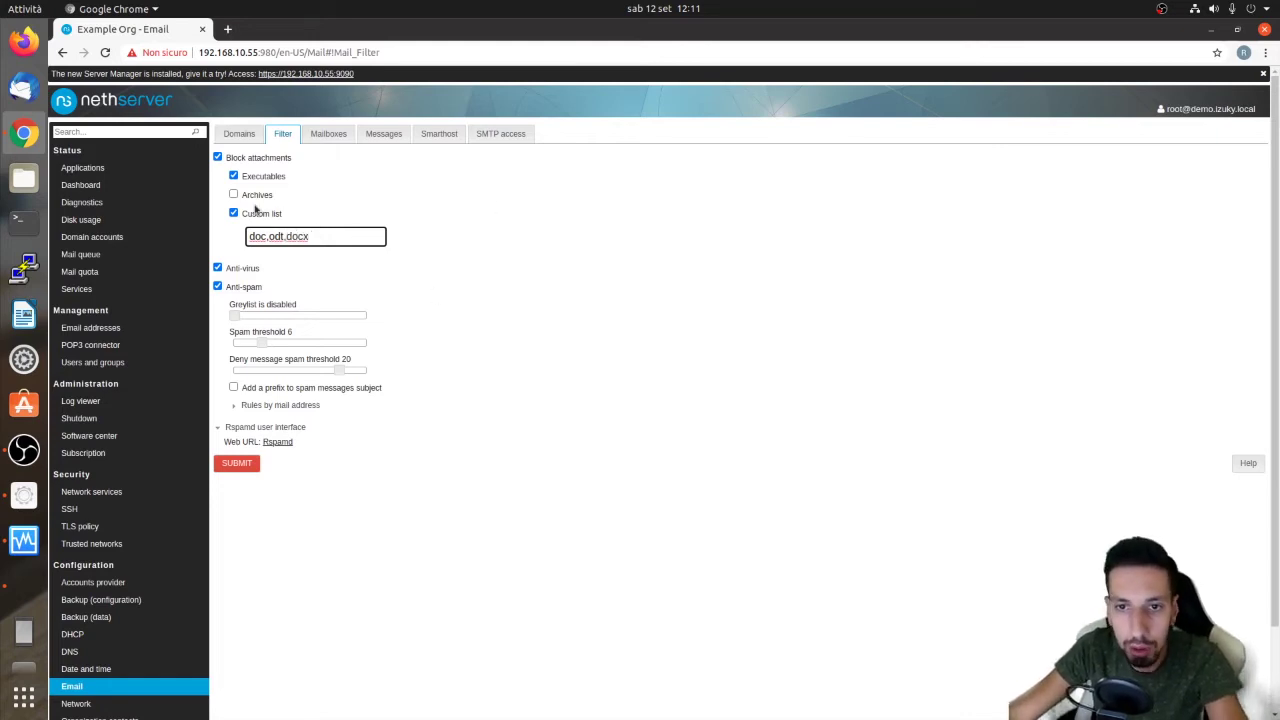
left_click(251, 213)
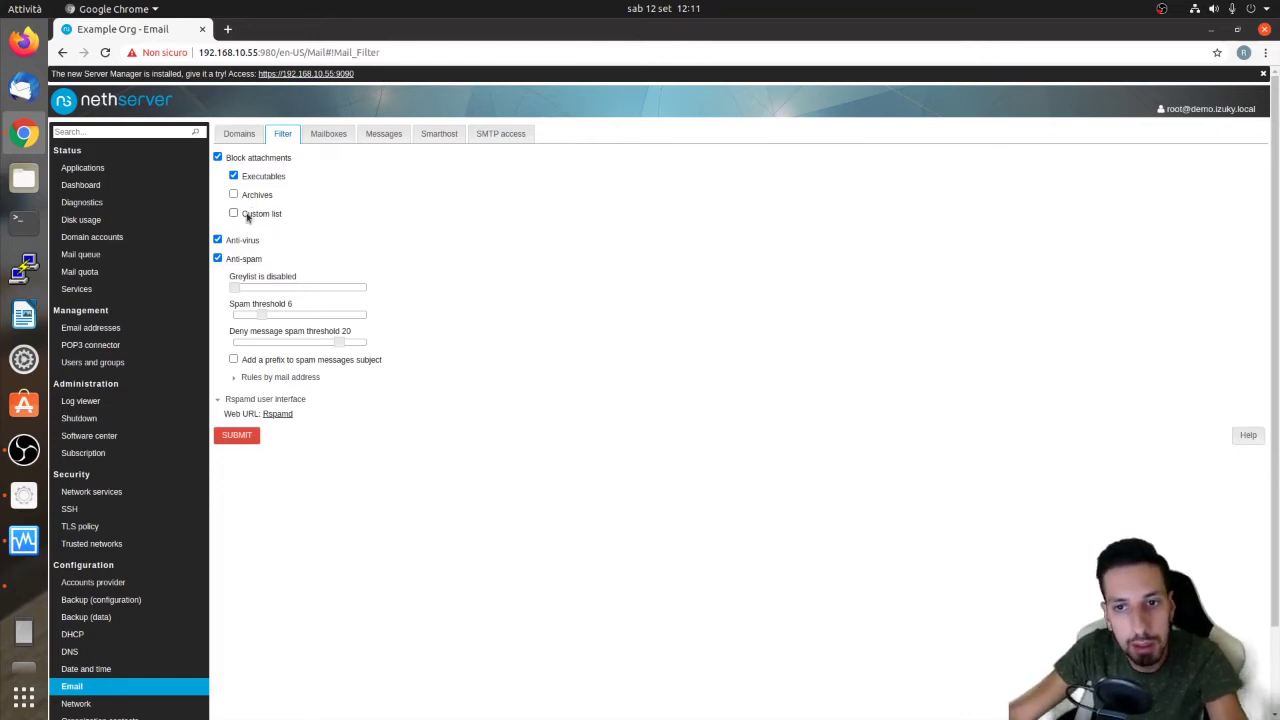
left_click(231, 242)
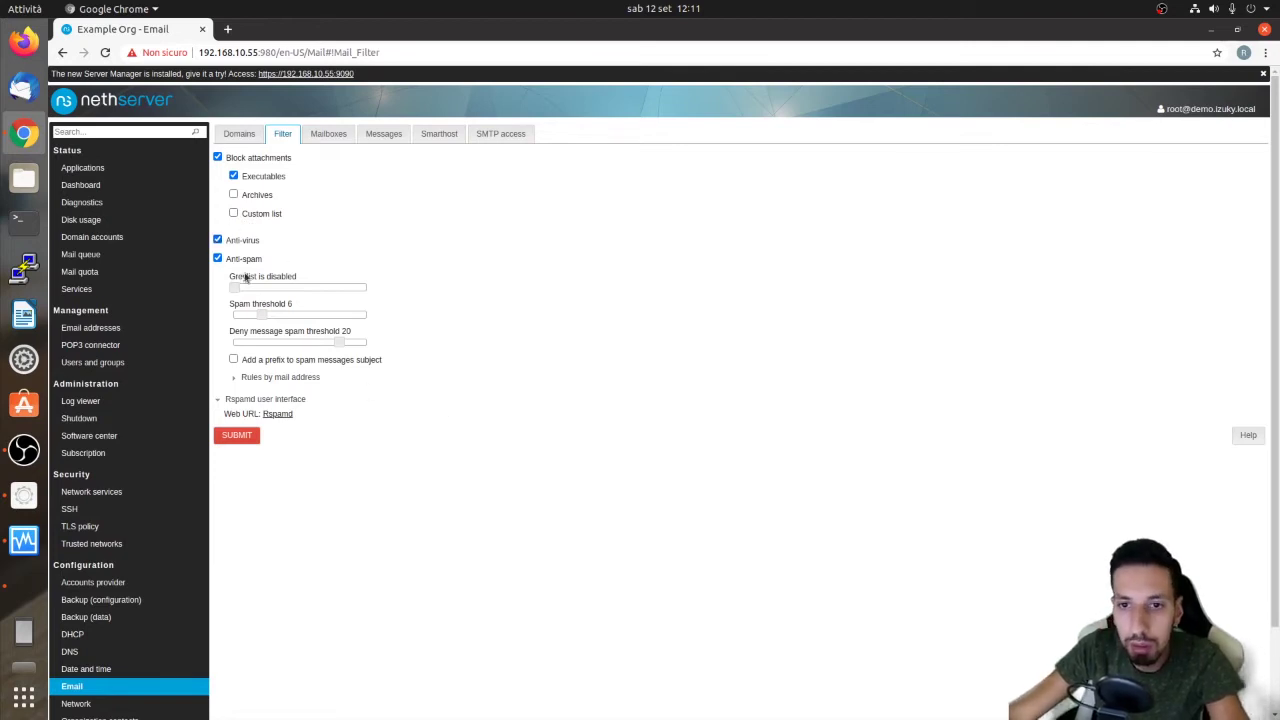
left_click(250, 261)
left_click(244, 260)
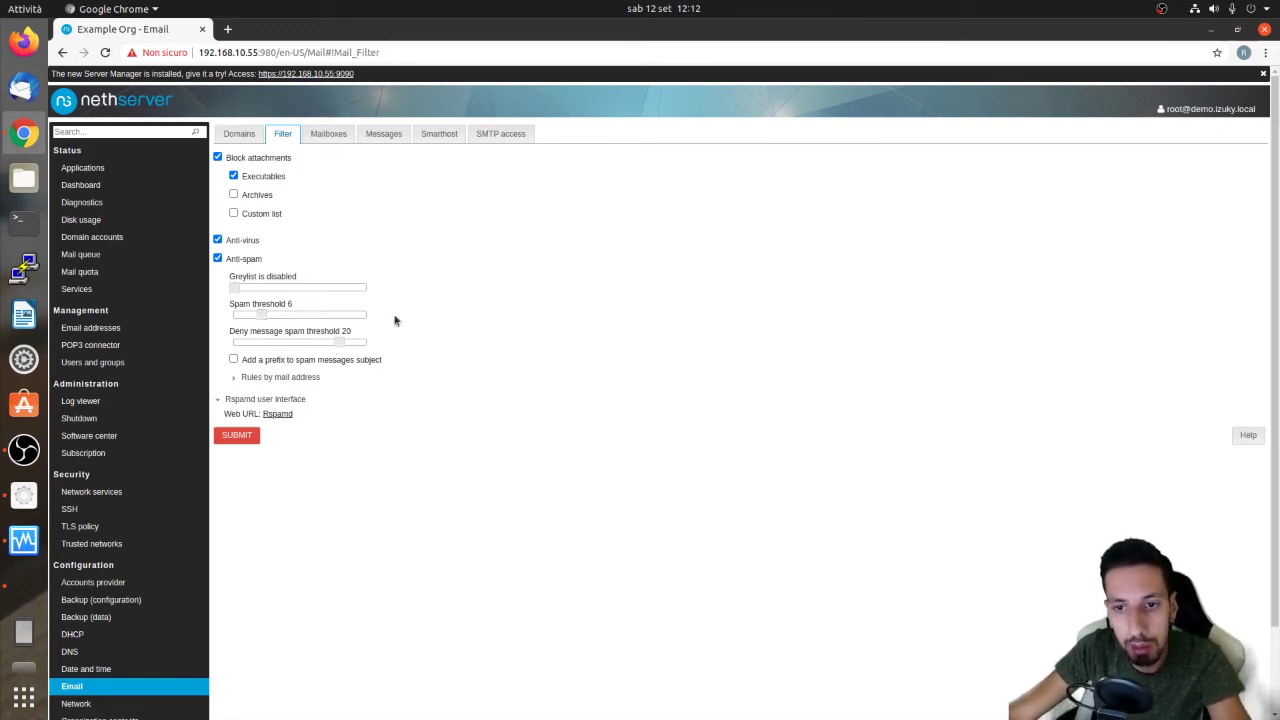
Leave spam subject prefixing off and expand Rules by mail address
left_click(234, 360)
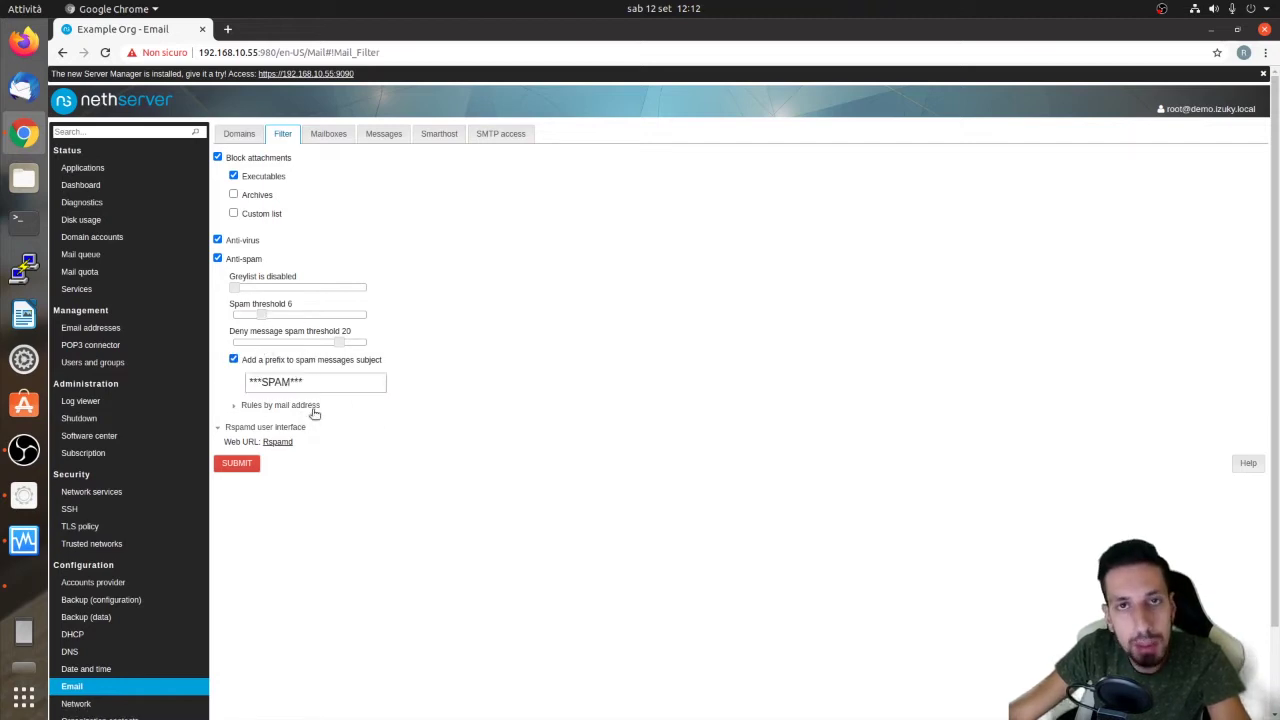
left_click(332, 382)
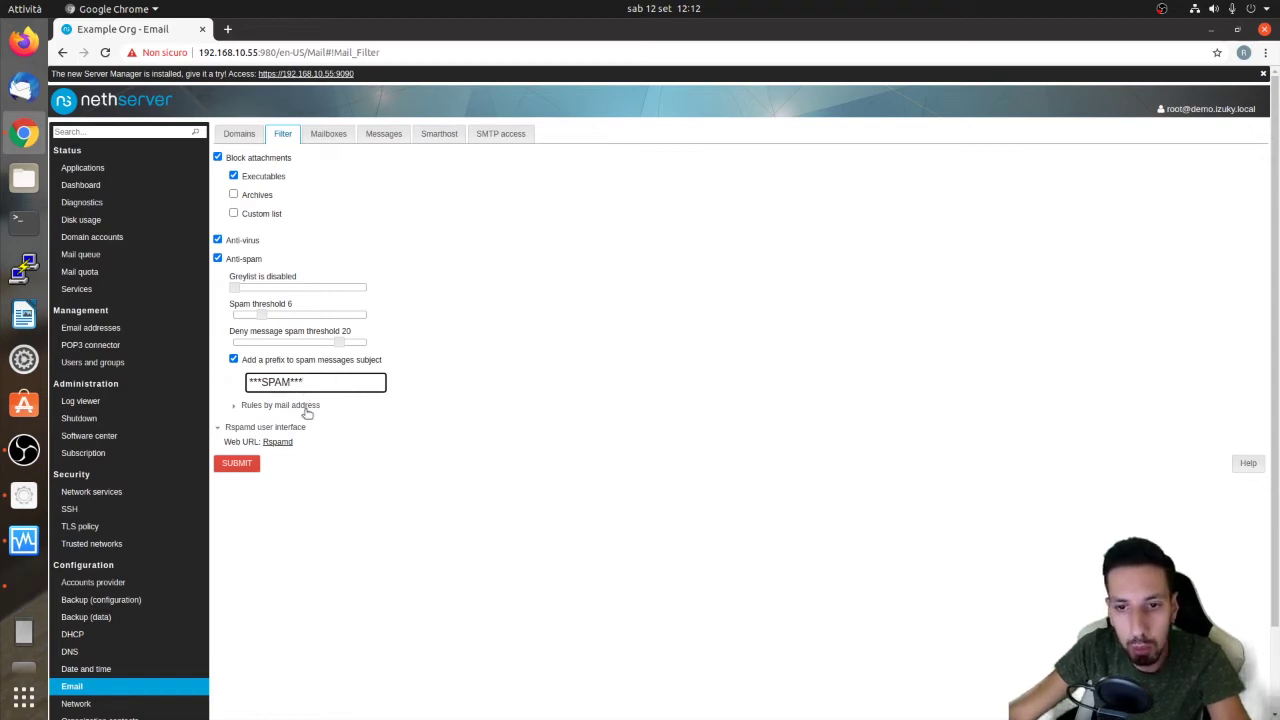
left_click_drag(300, 390, 245, 383)
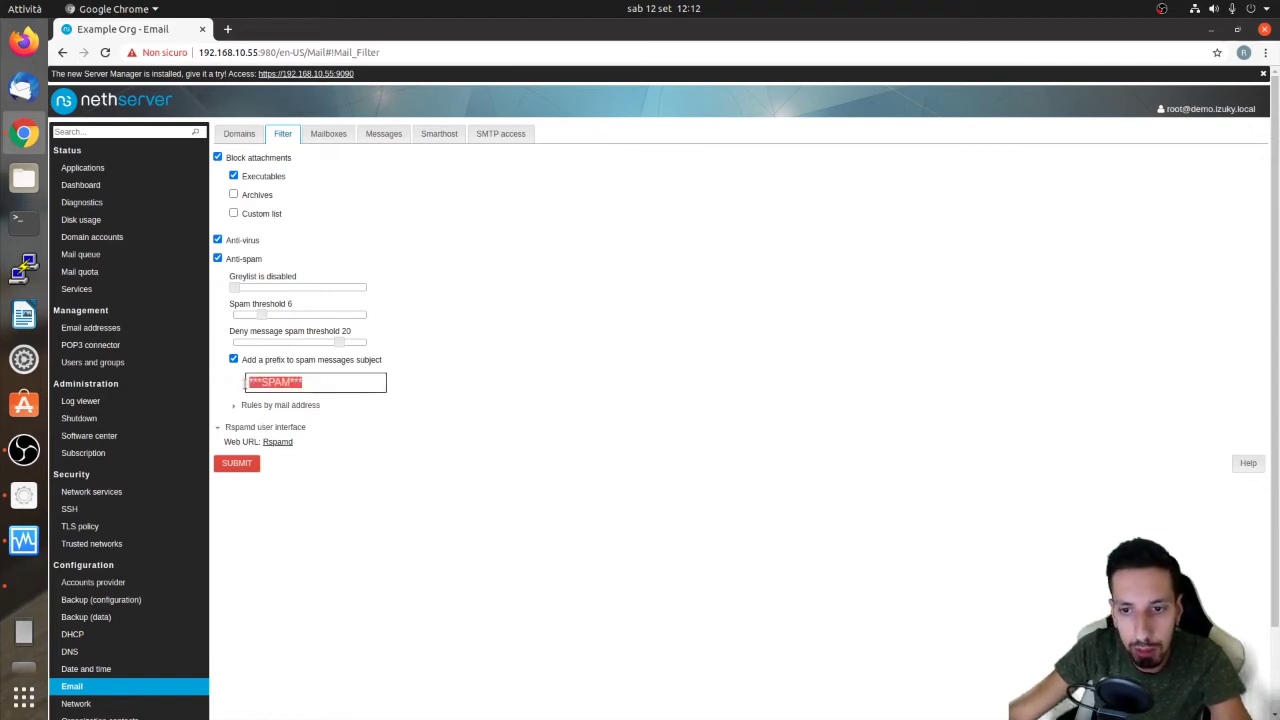
type("dsdsds")
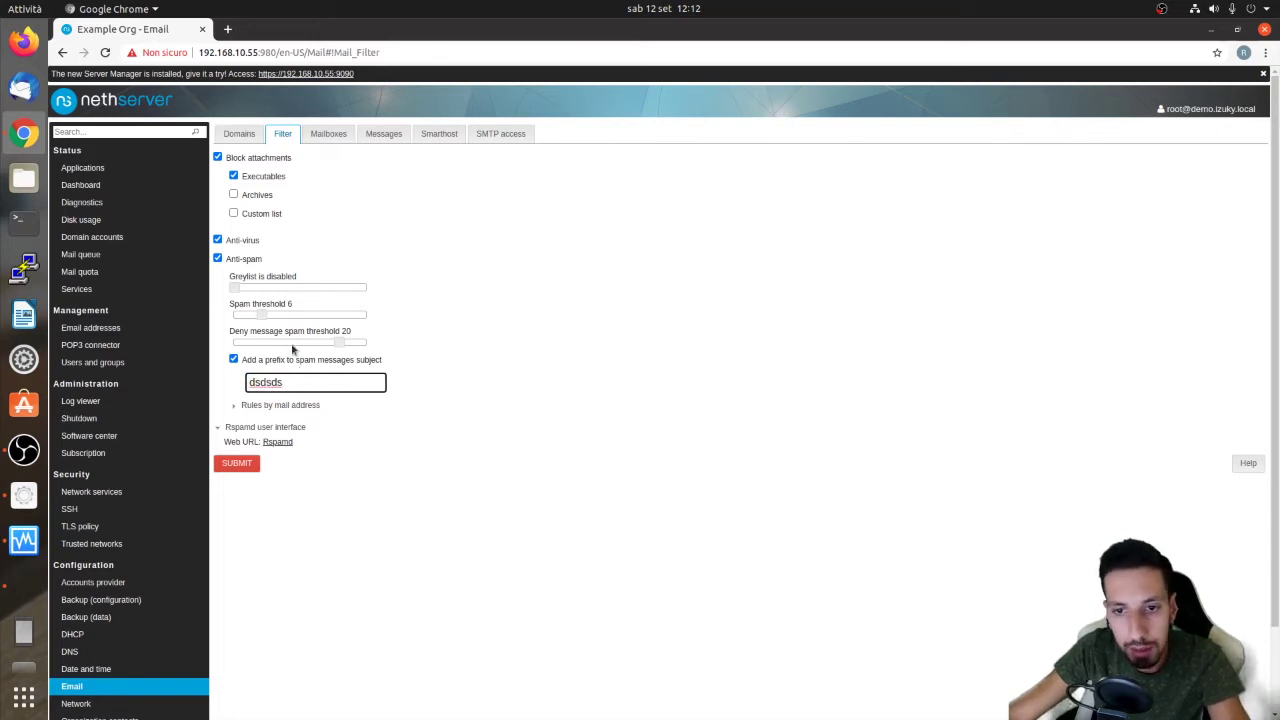
left_click(233, 359)
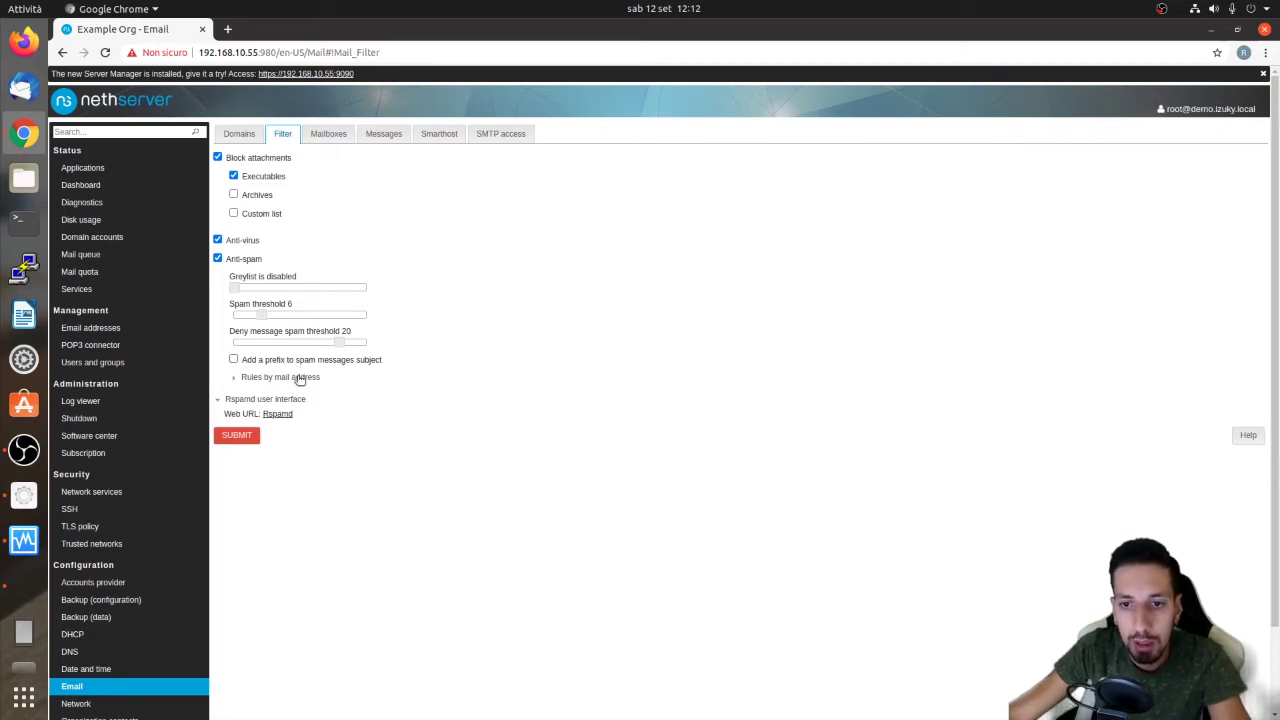
left_click(299, 379)
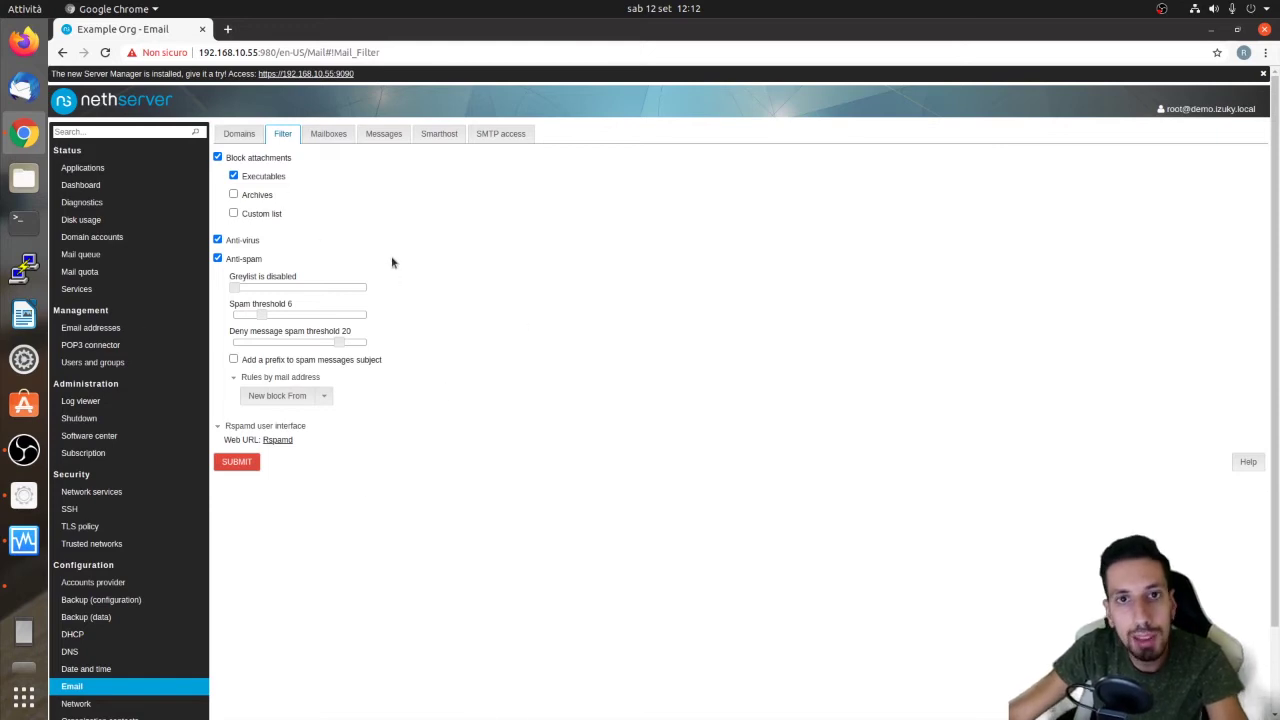
Add rules blocking From mario.com and allowing From luigi.com, then submit the filter
left_click(323, 396)
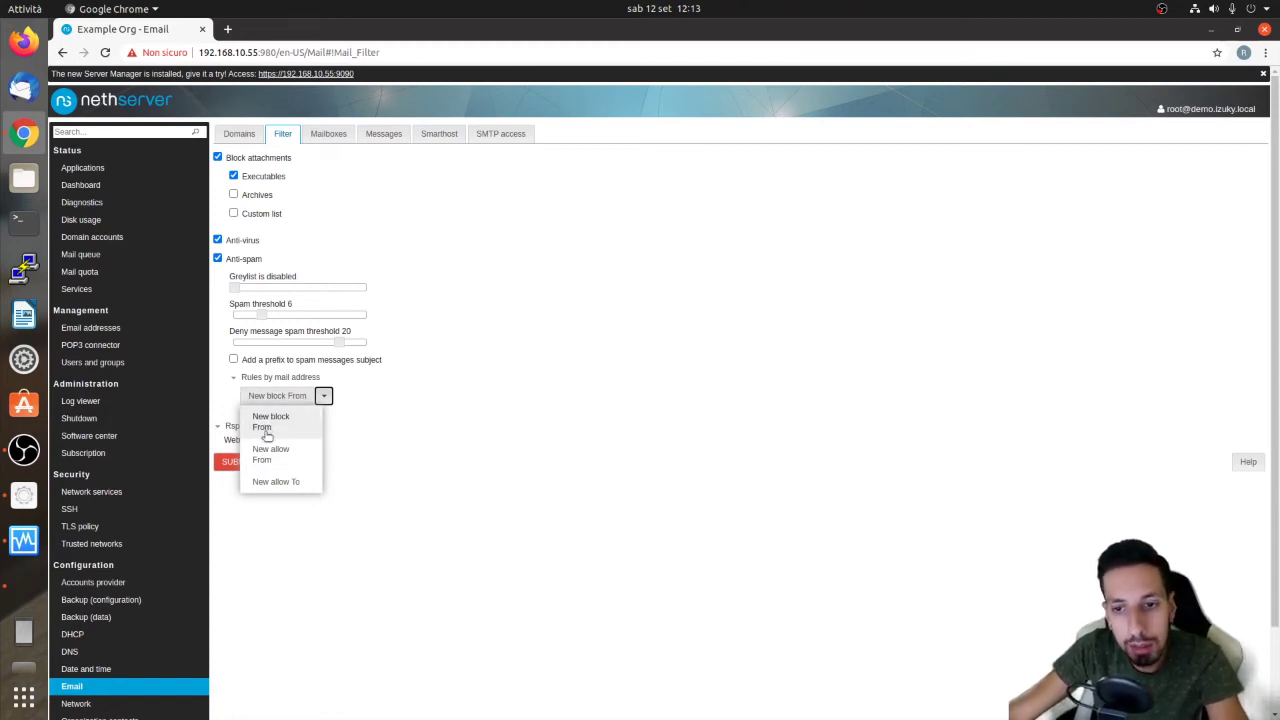
left_click(262, 428)
left_click(298, 414)
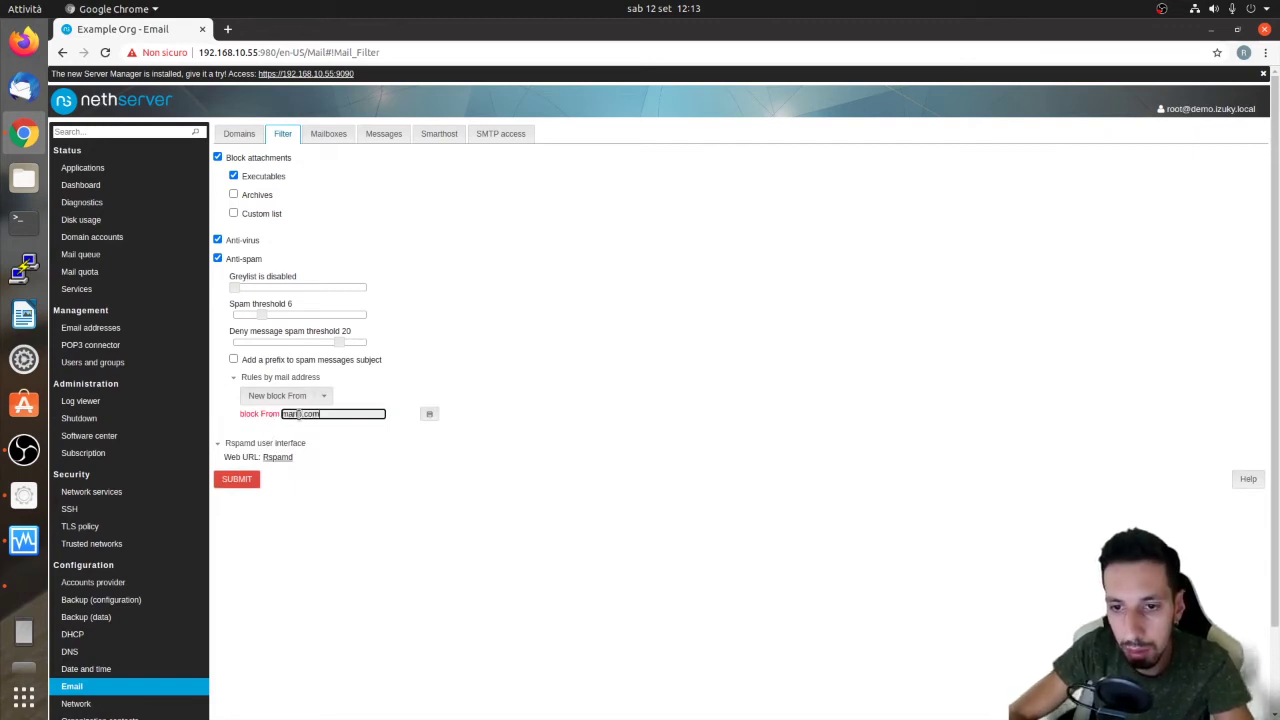
left_click(363, 445)
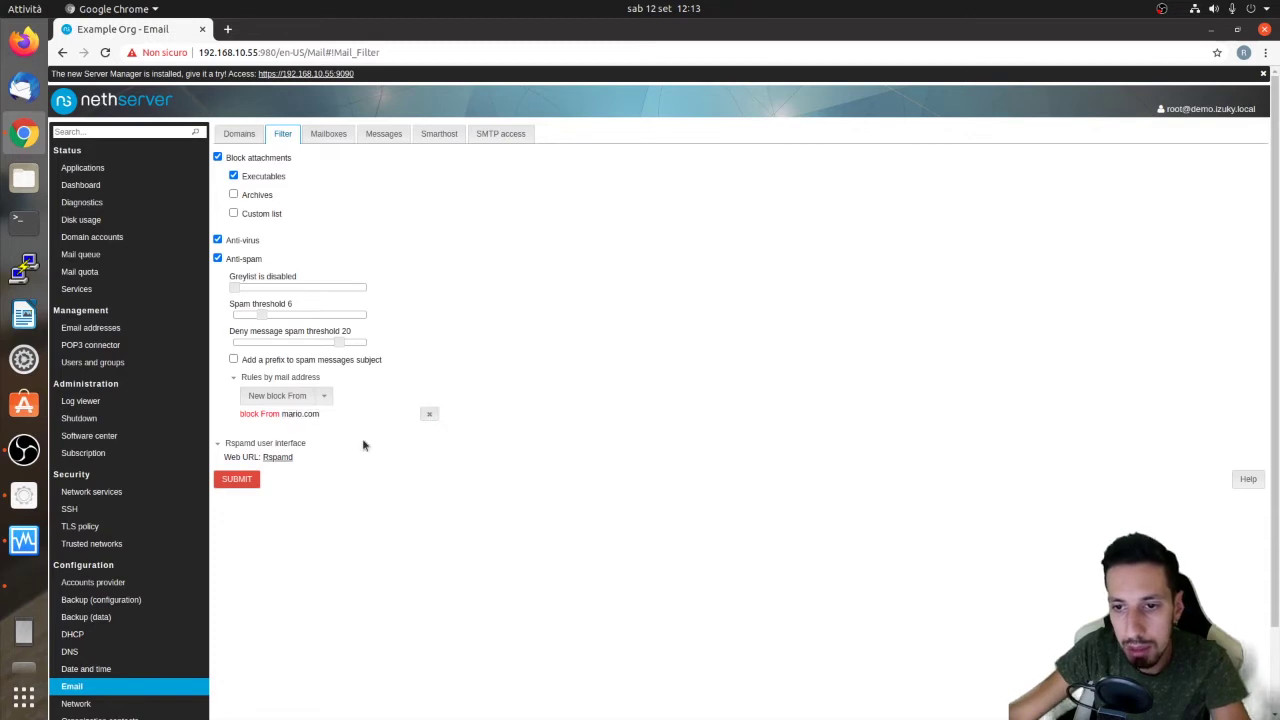
left_click(324, 396)
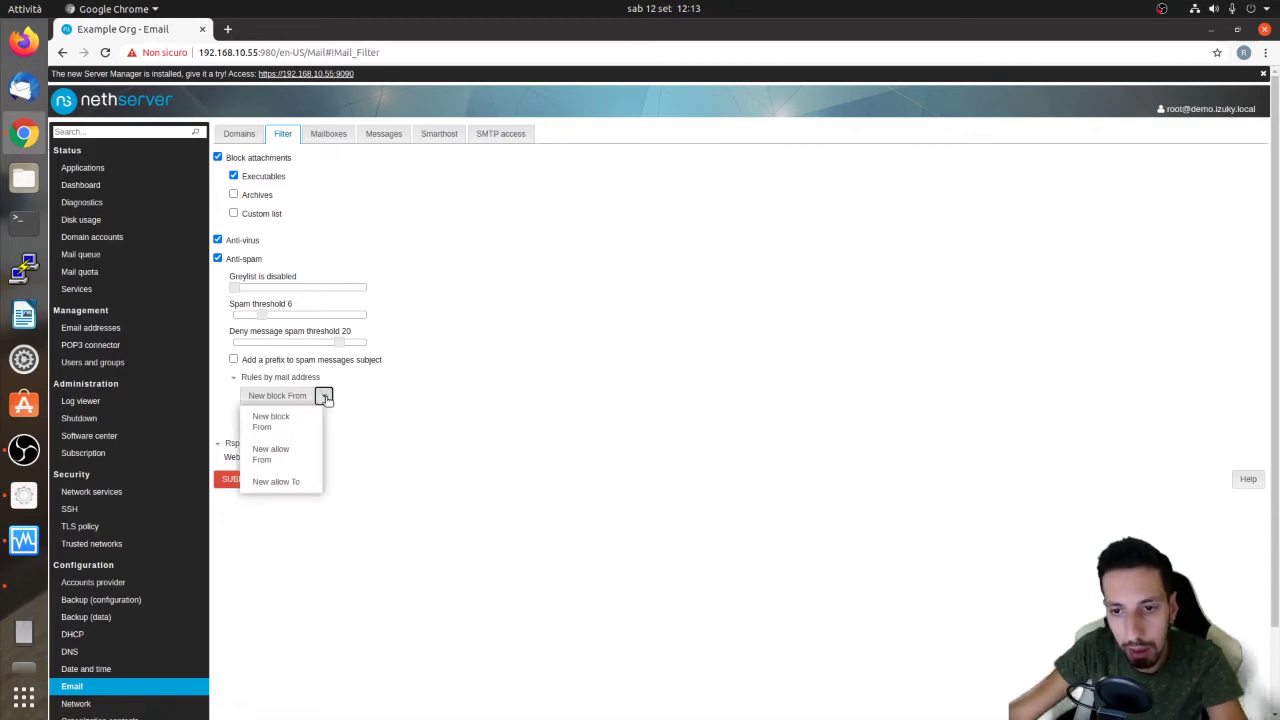
left_click(290, 455)
left_click(324, 413)
type("luigi.c")
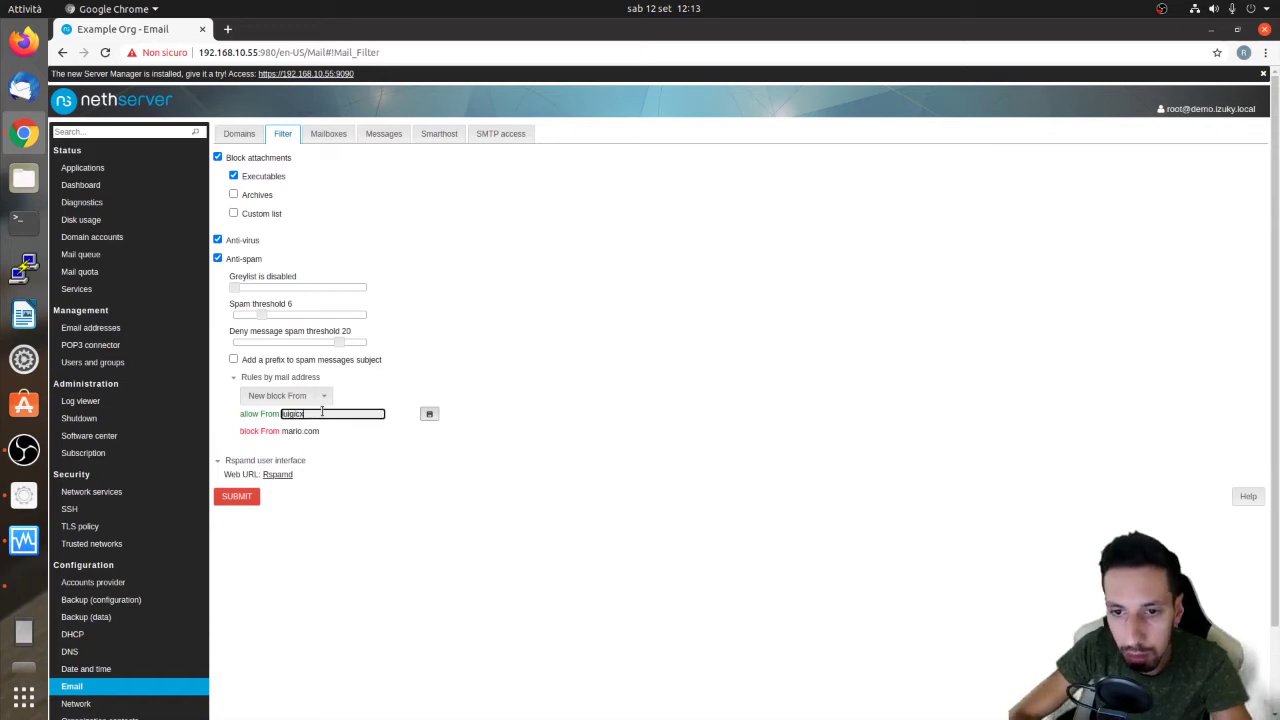
type("om")
key("Return")
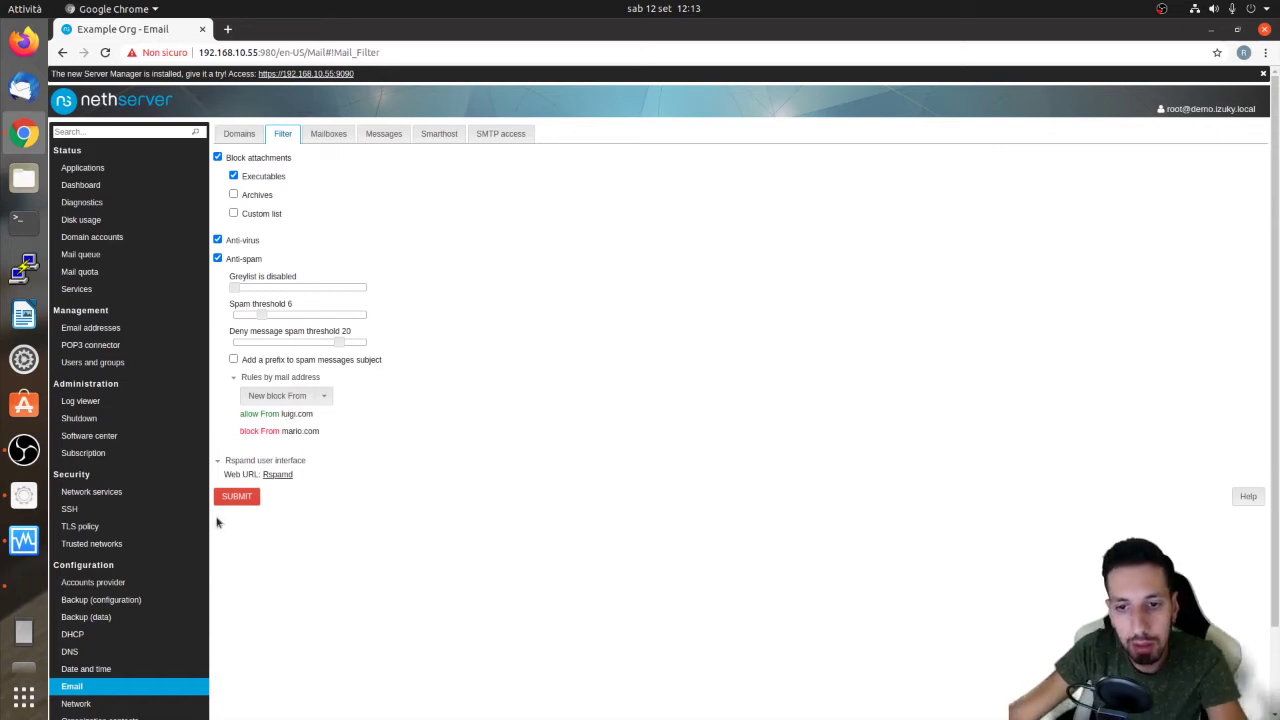
left_click(250, 497)
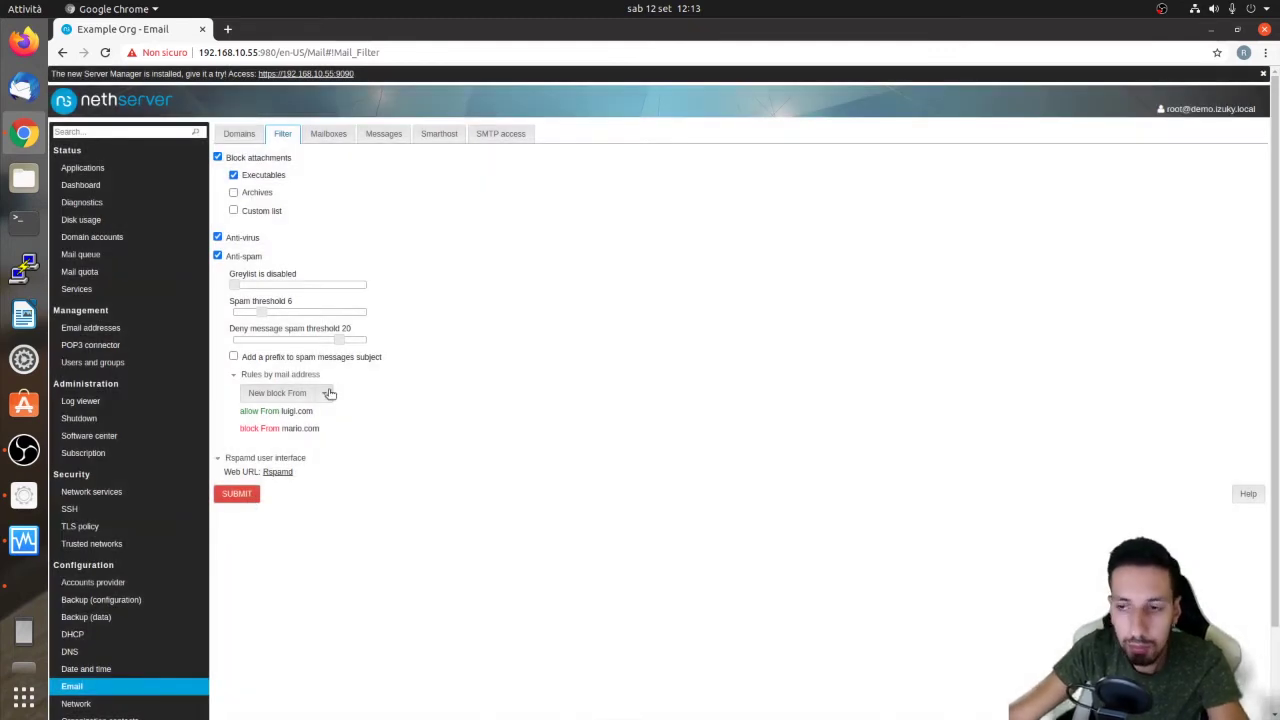
Apply a 30 GB default mailbox quota, keeping spam moved to the Junk folder
left_click(340, 130)
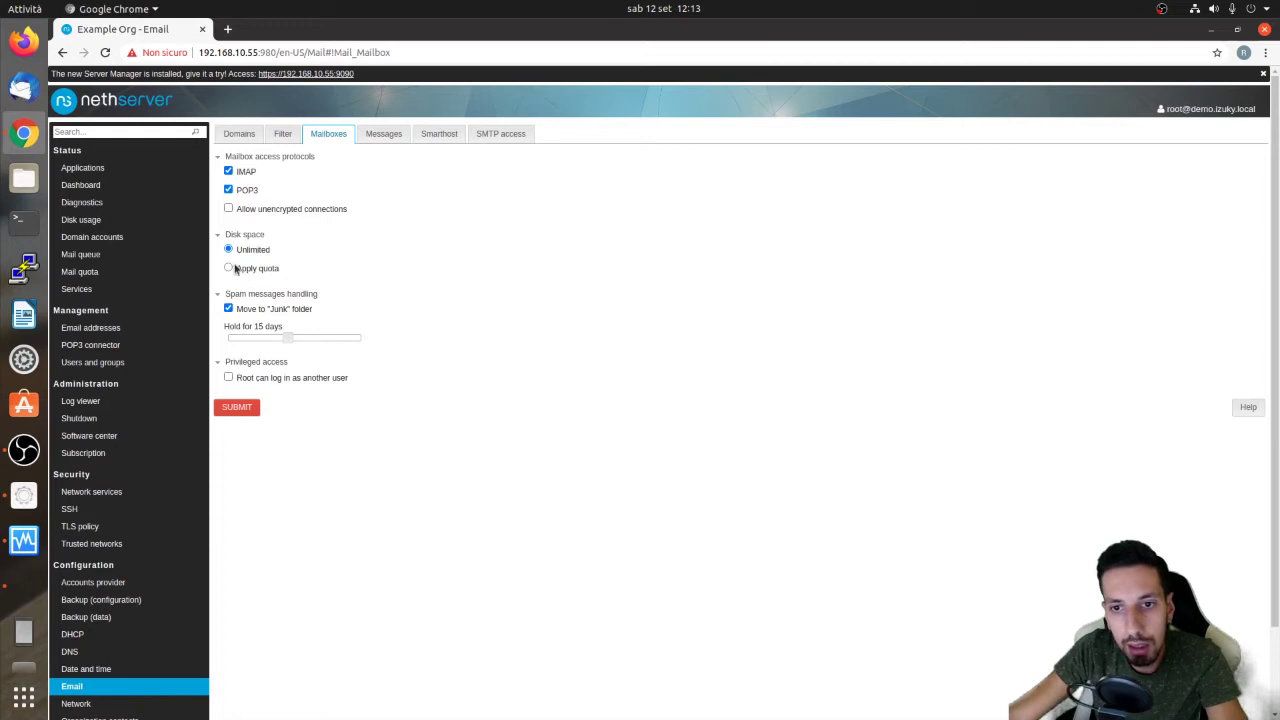
left_click(228, 269)
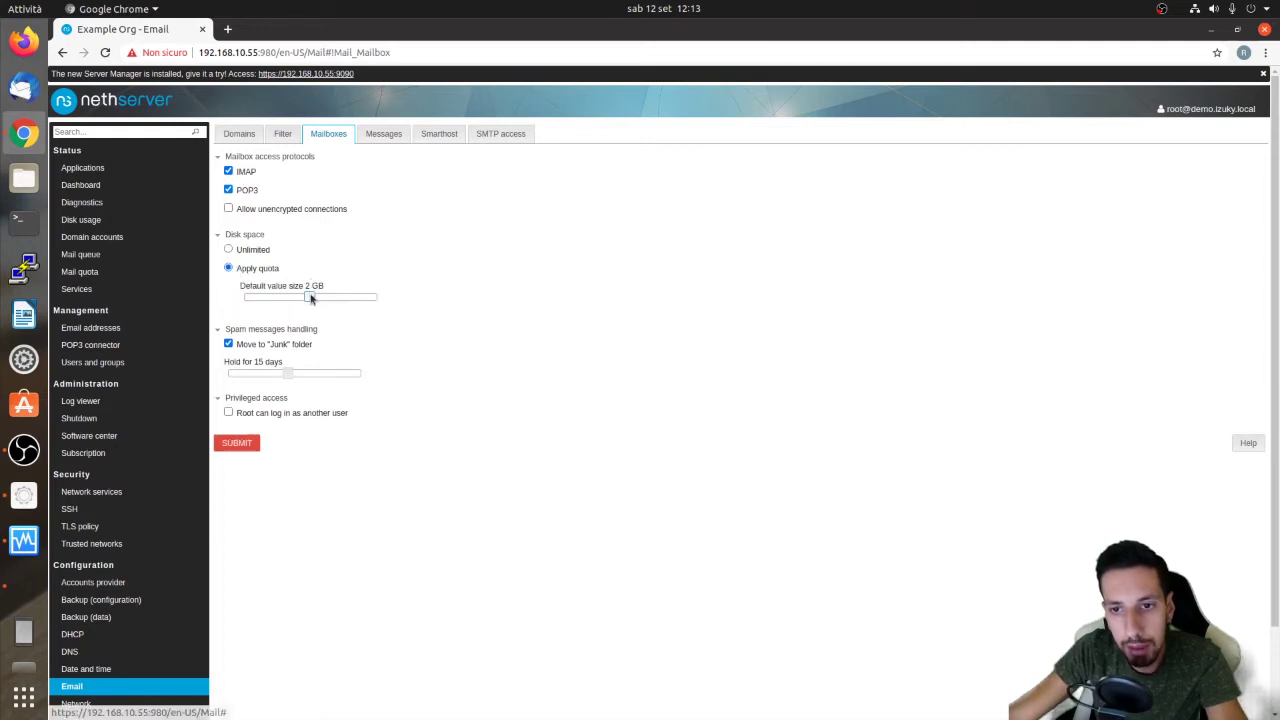
mouse_move(330, 300)
left_mouse_down()
mouse_move(362, 299)
mouse_move(349, 300)
left_mouse_up()
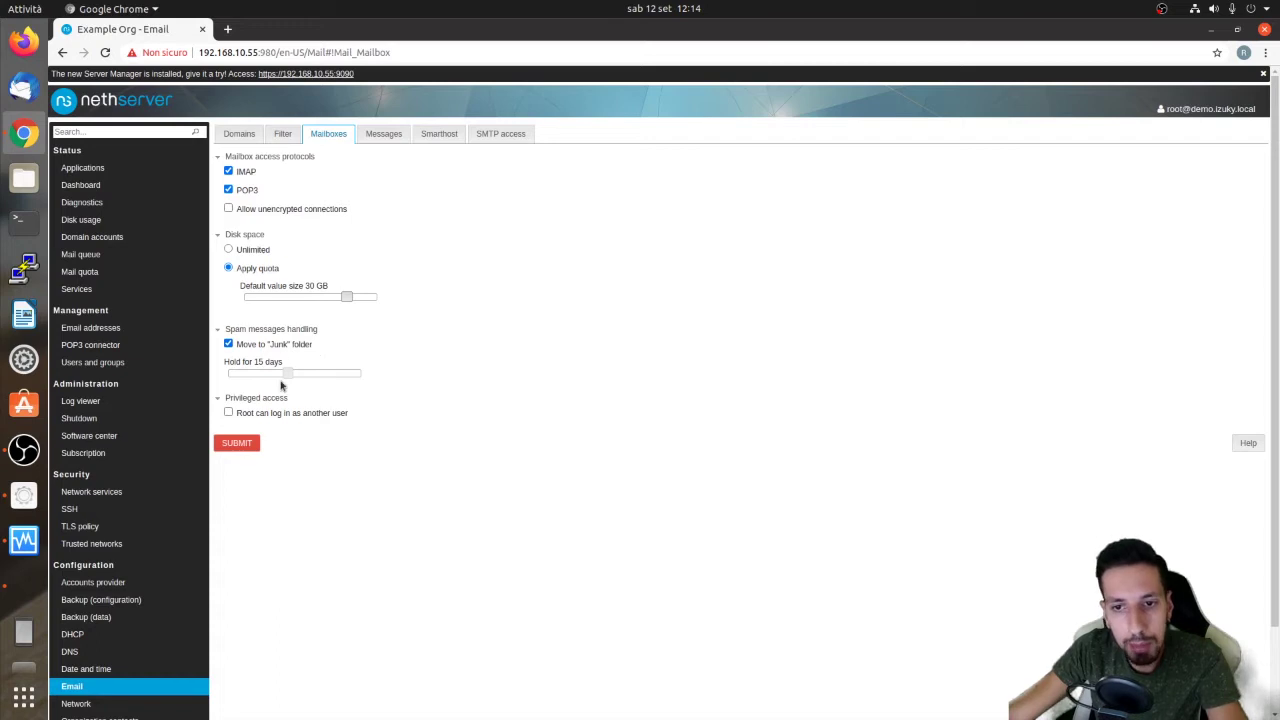
mouse_move(287, 373)
left_mouse_down()
mouse_move(383, 371)
mouse_move(275, 373)
mouse_move(287, 373)
left_mouse_up()
left_click(269, 346)
left_click(269, 346)
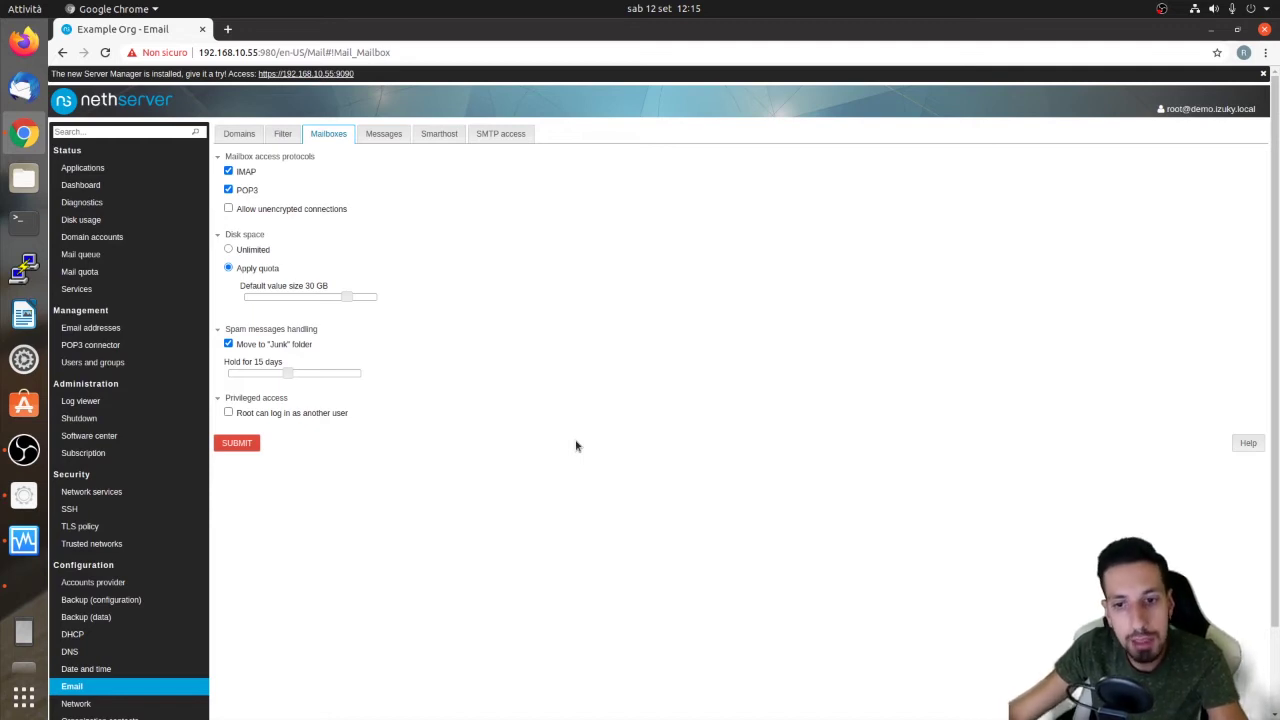
Allow root to log in as another user and save the mailbox settings
left_click(229, 413)
left_click(236, 443)
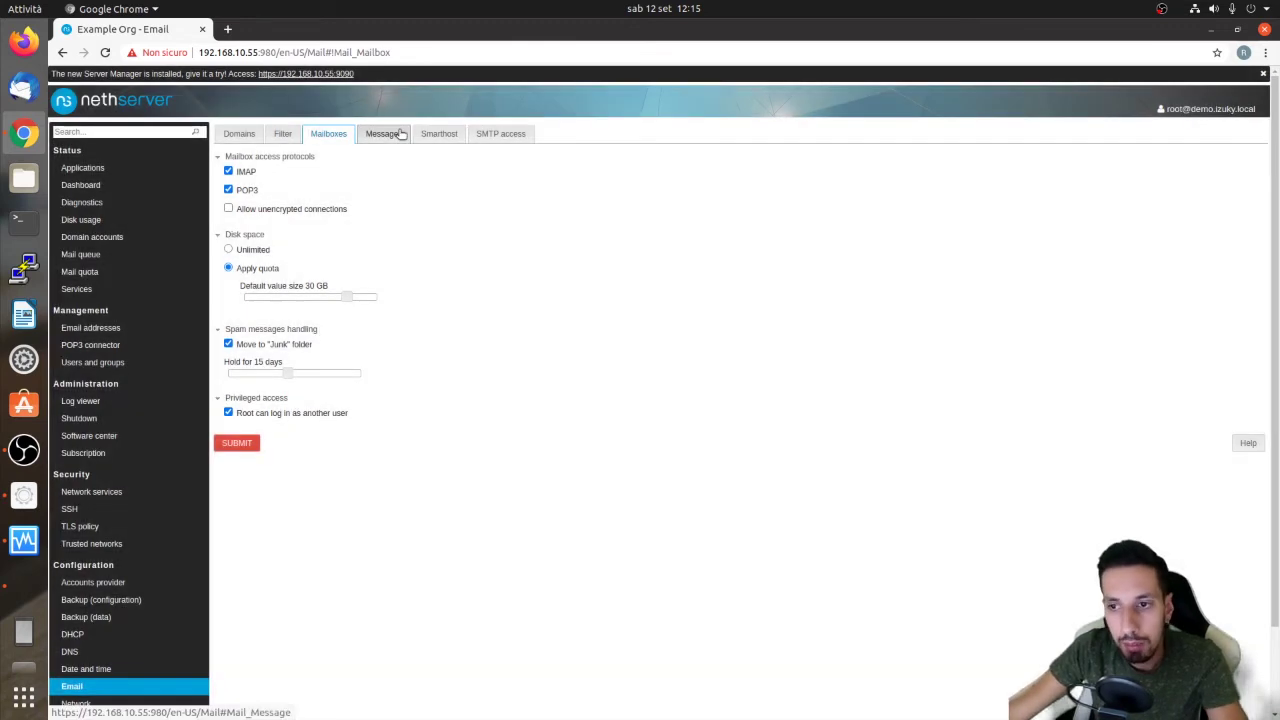
left_click(398, 130)
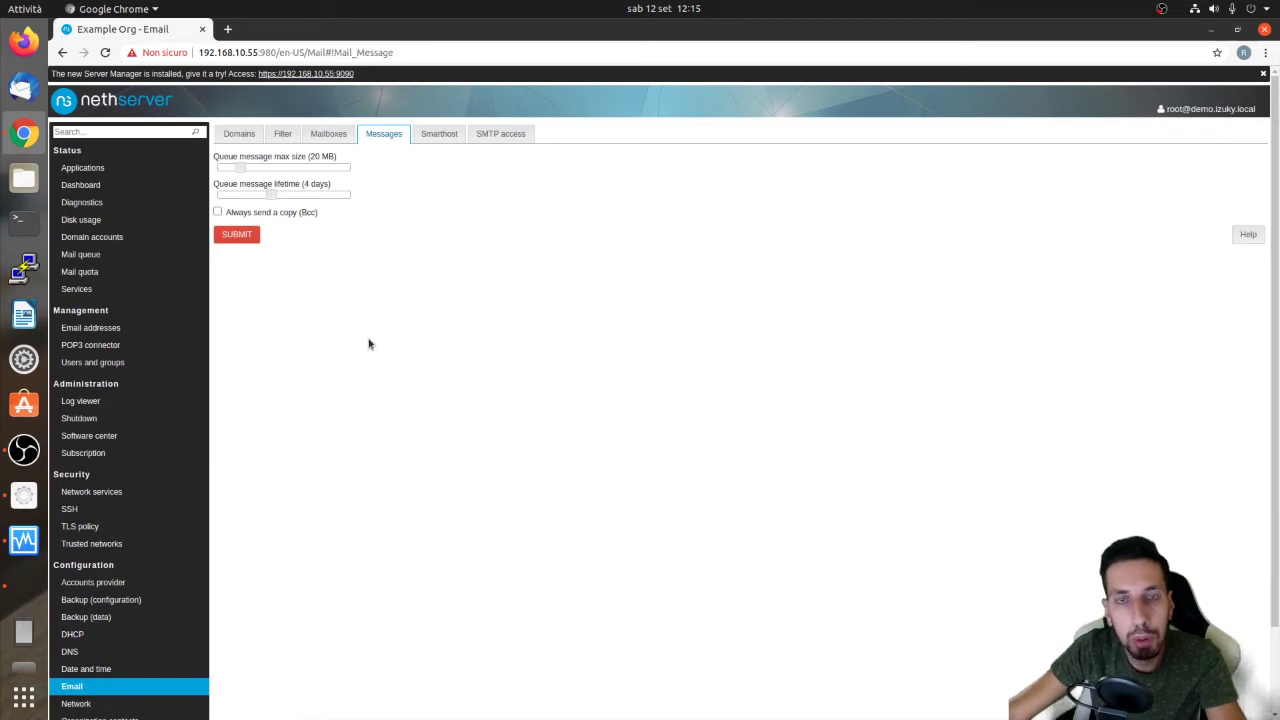
Toggle 'Always send a copy (Bcc)' several times, finally leaving it unchecked
left_click(218, 212)
left_click(263, 231)
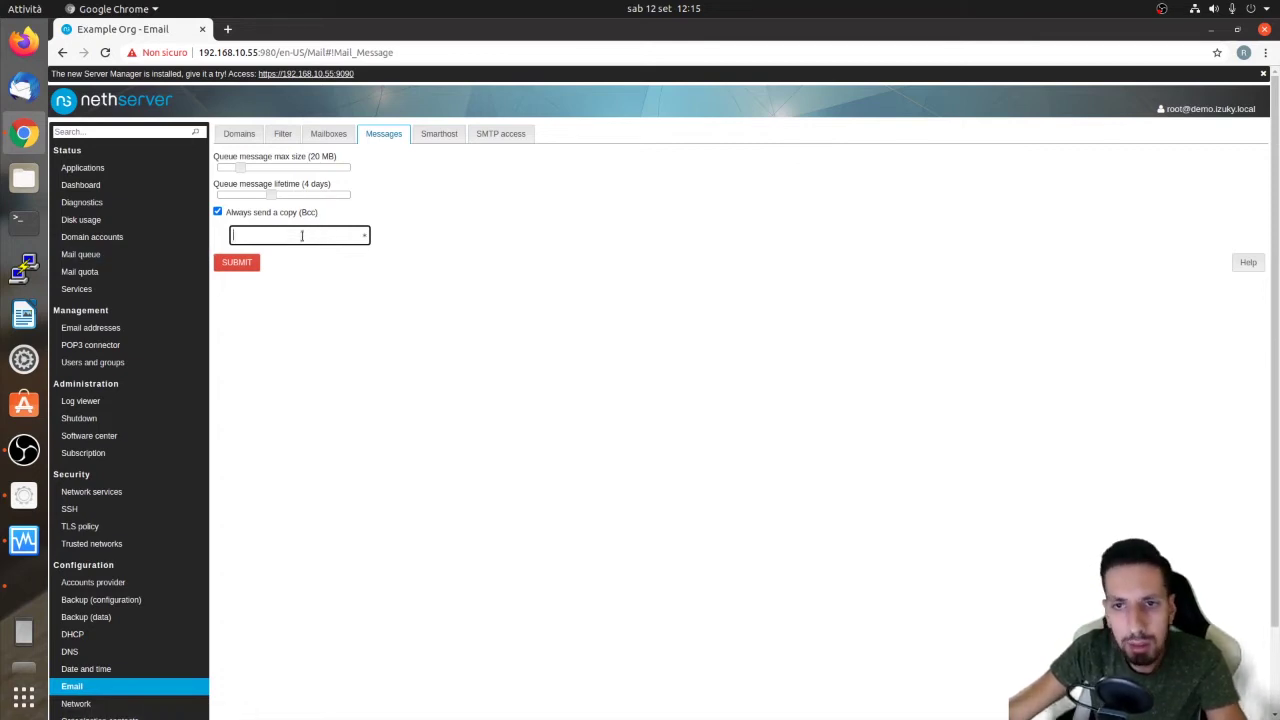
left_click(311, 213)
left_click(311, 213)
left_click(315, 213)
left_click(315, 213)
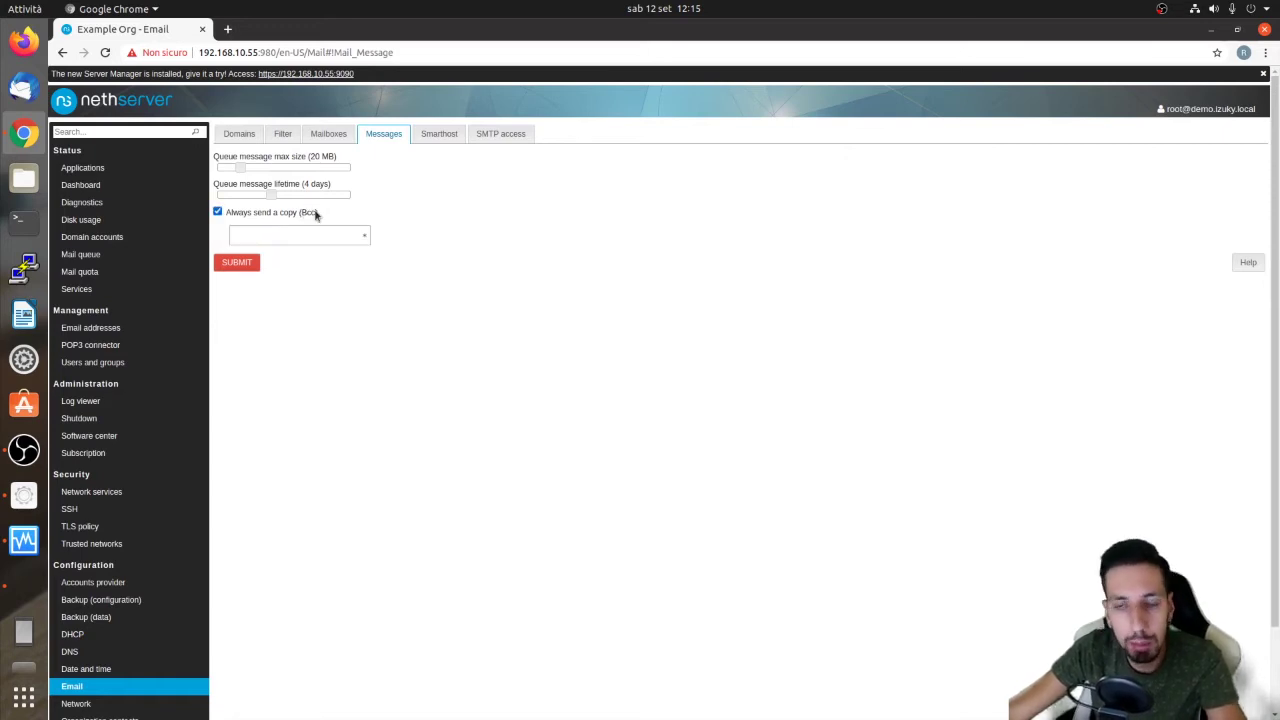
left_click(299, 215)
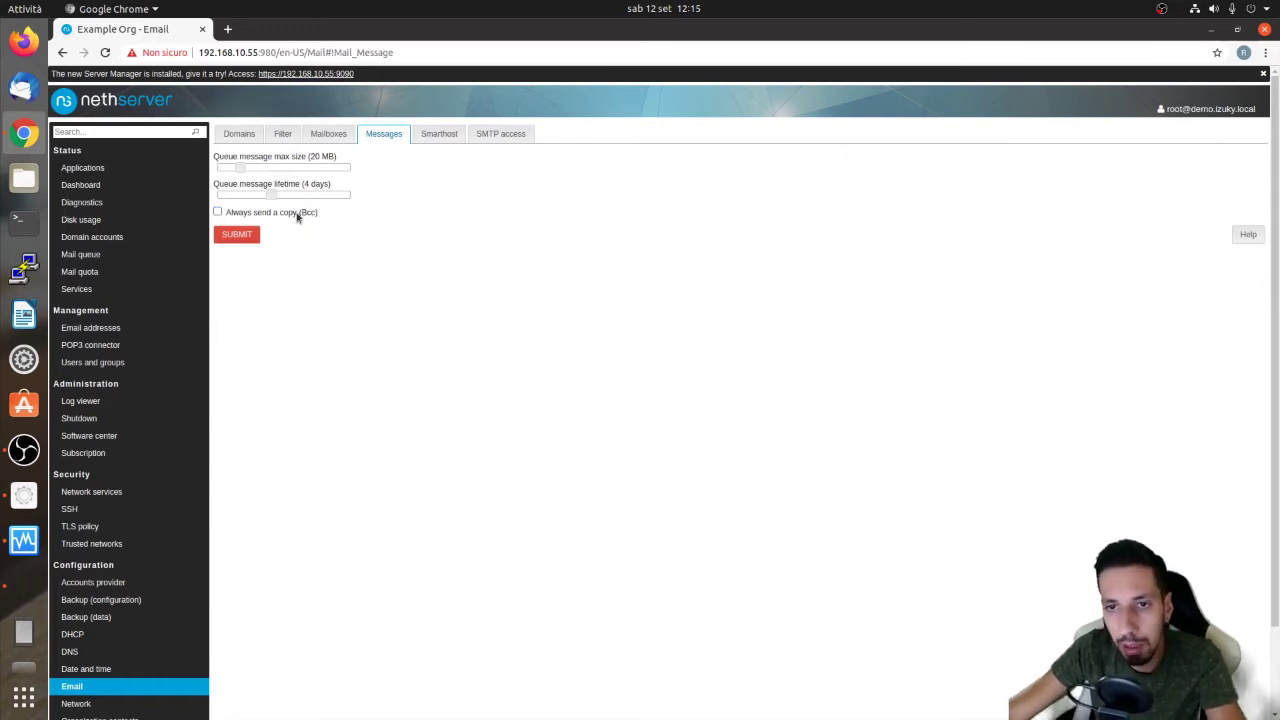
left_click(438, 133)
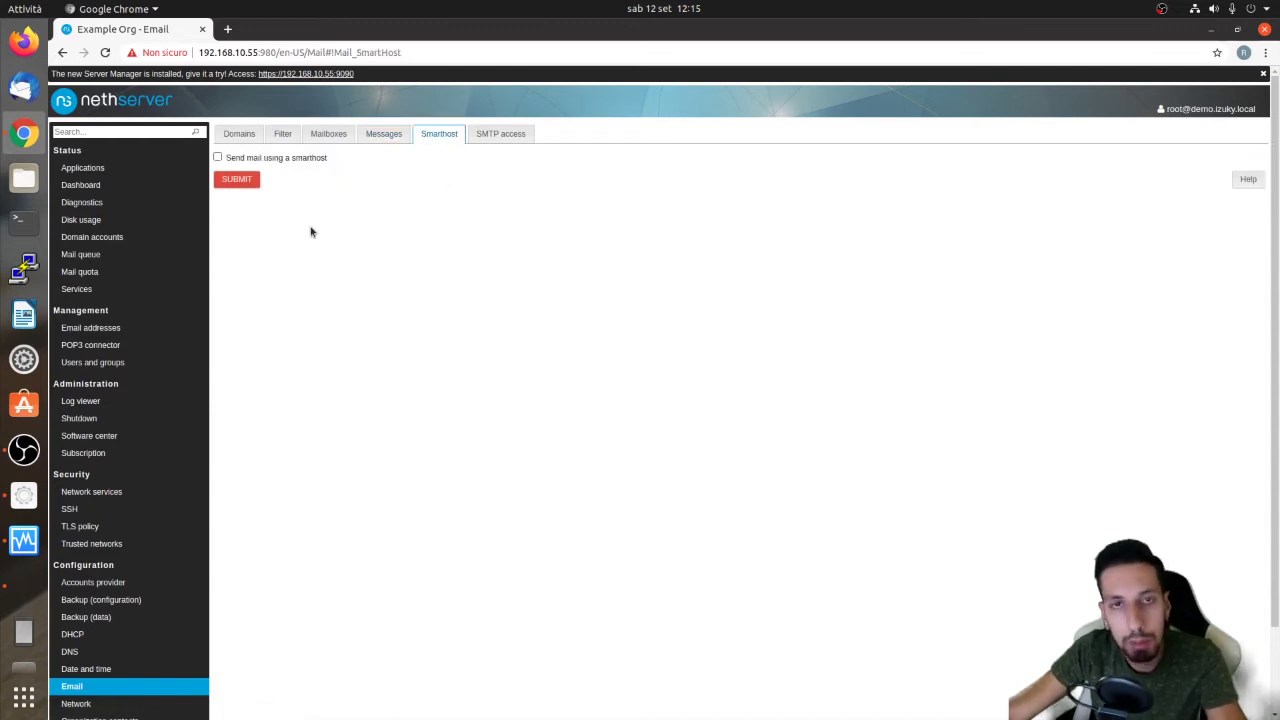
Toggle 'Send mail using a smarthost' on and off, leaving it unchecked
left_click(218, 158)
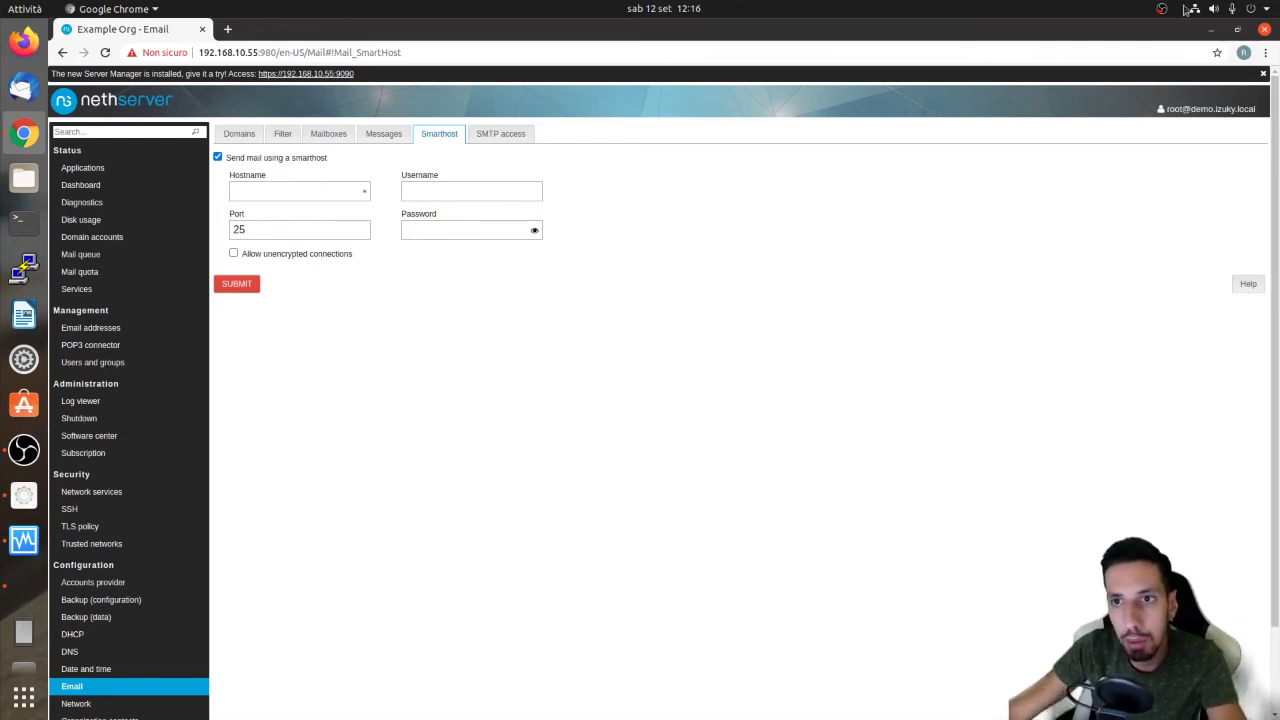
mouse_move(1197, 119)
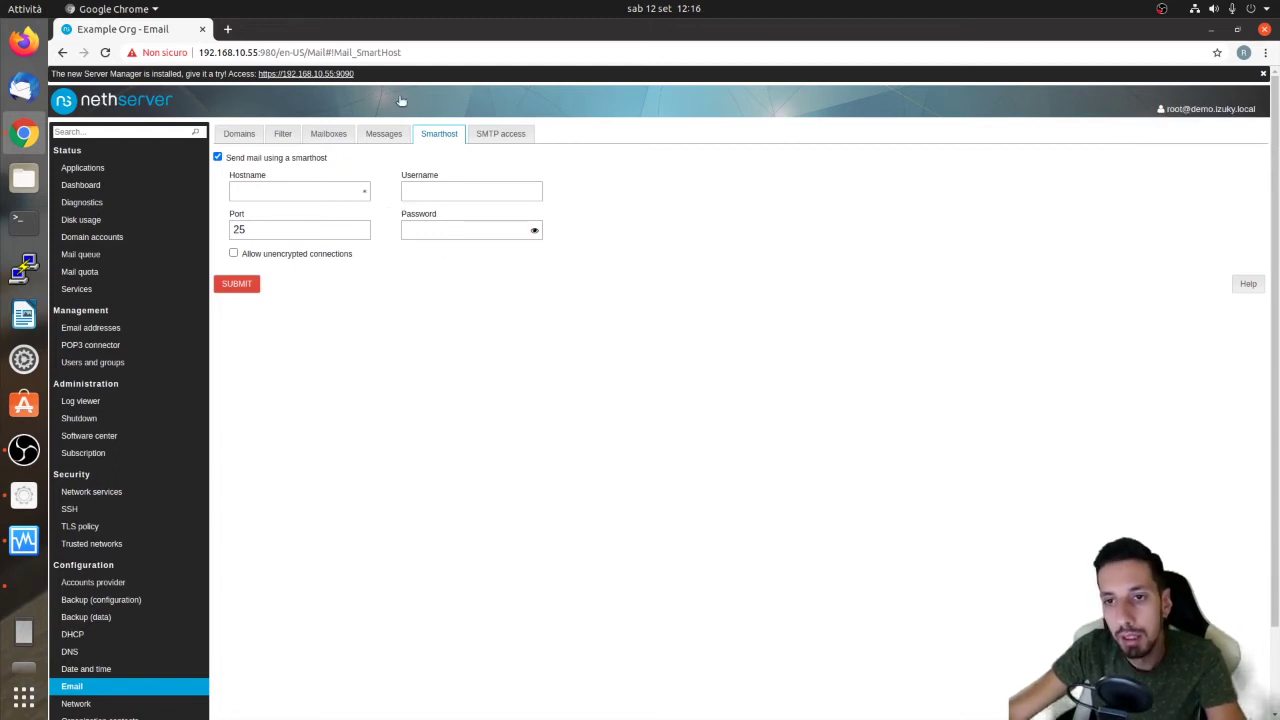
left_click(264, 160)
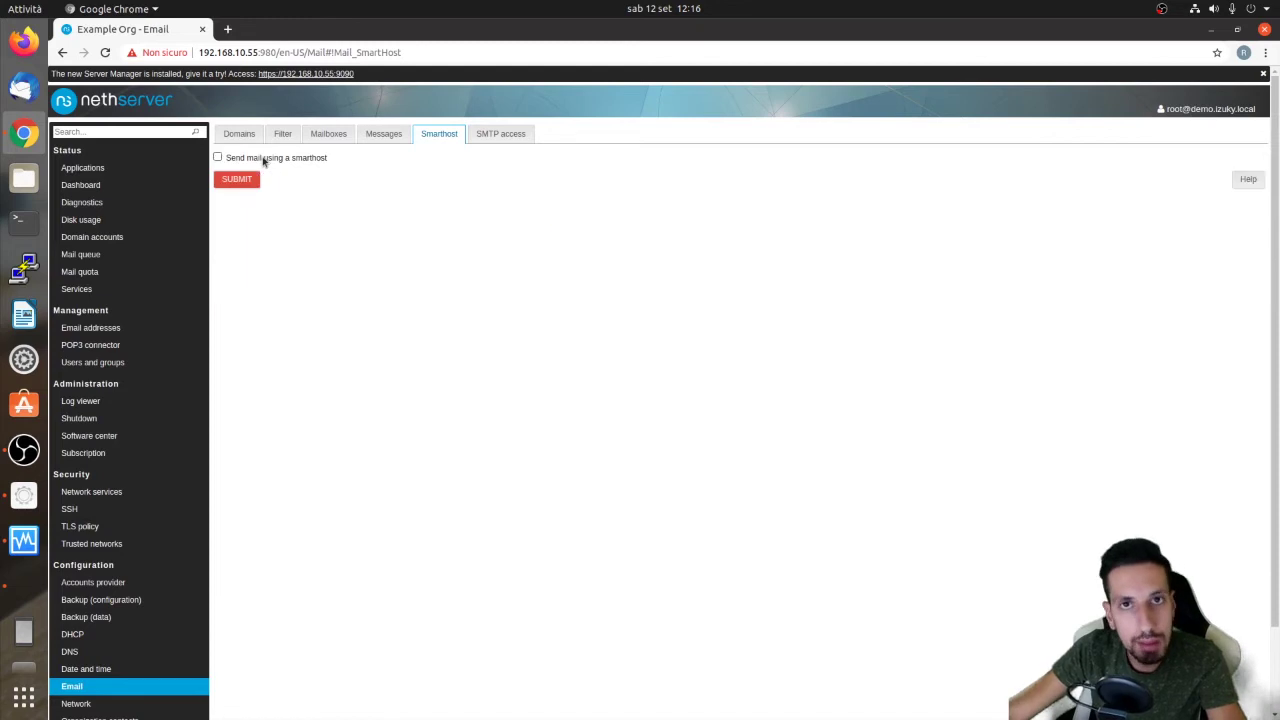
left_click(264, 161)
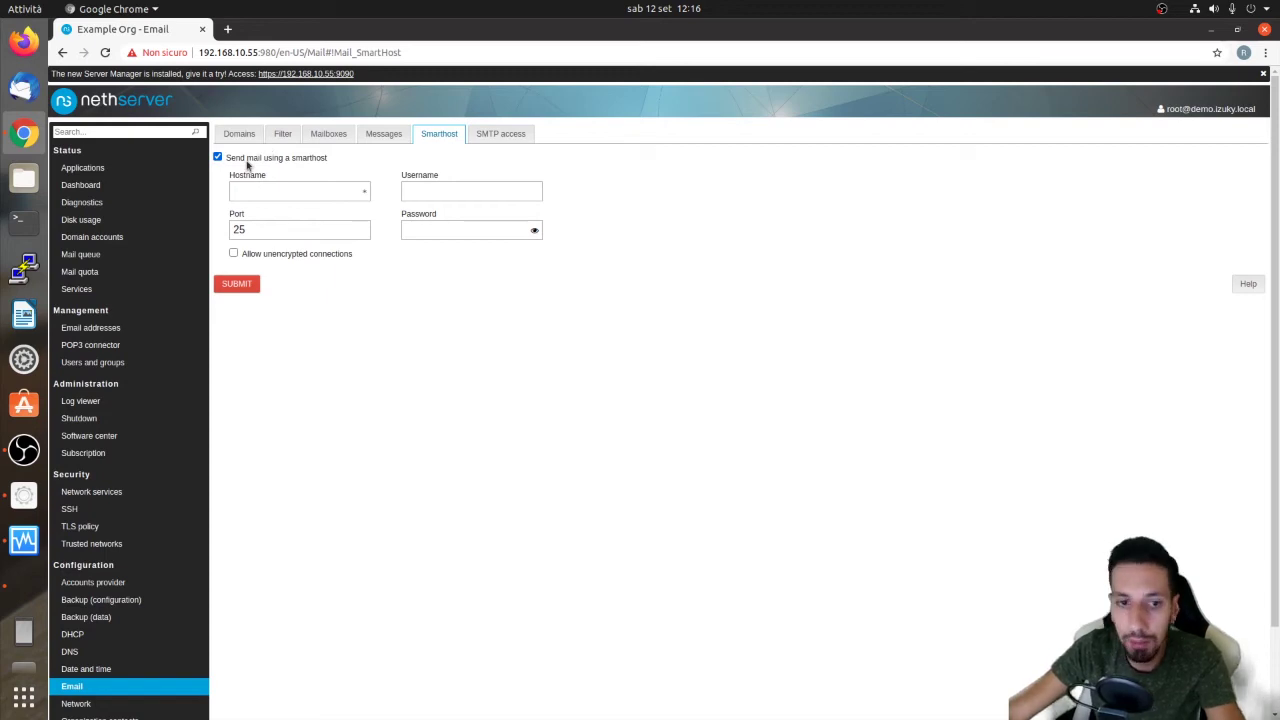
left_click(247, 162)
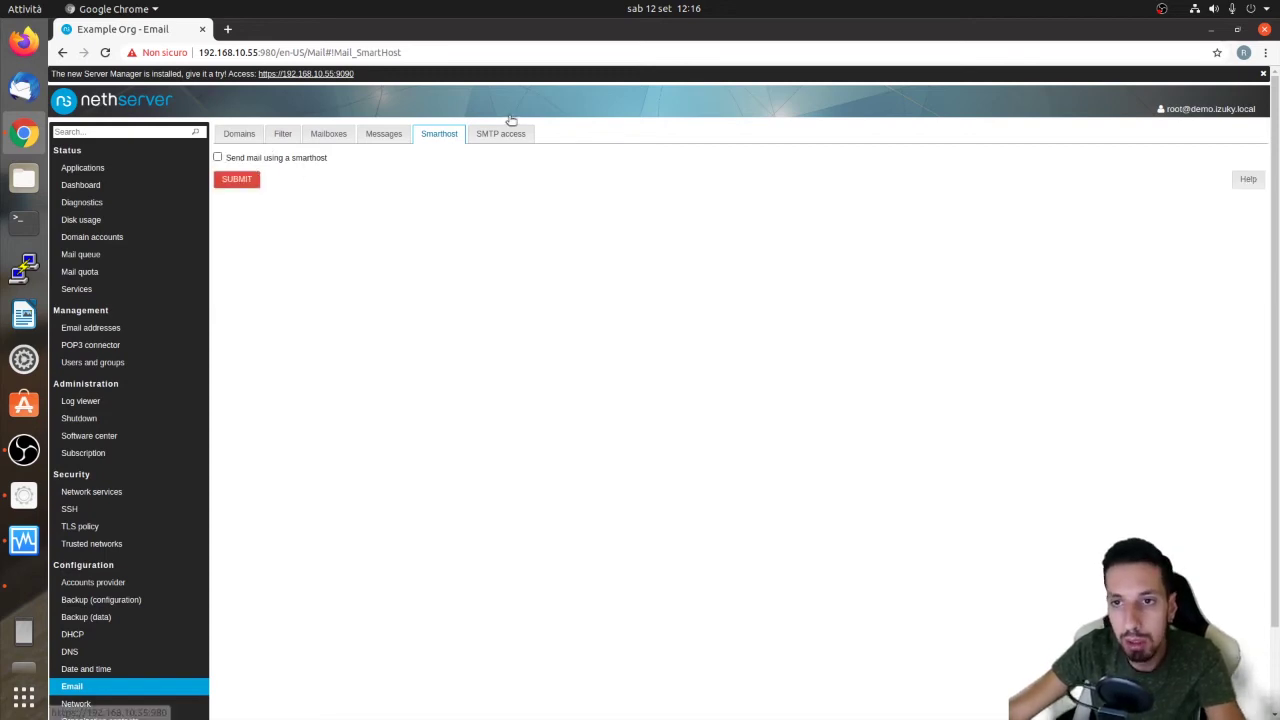
left_click(483, 137)
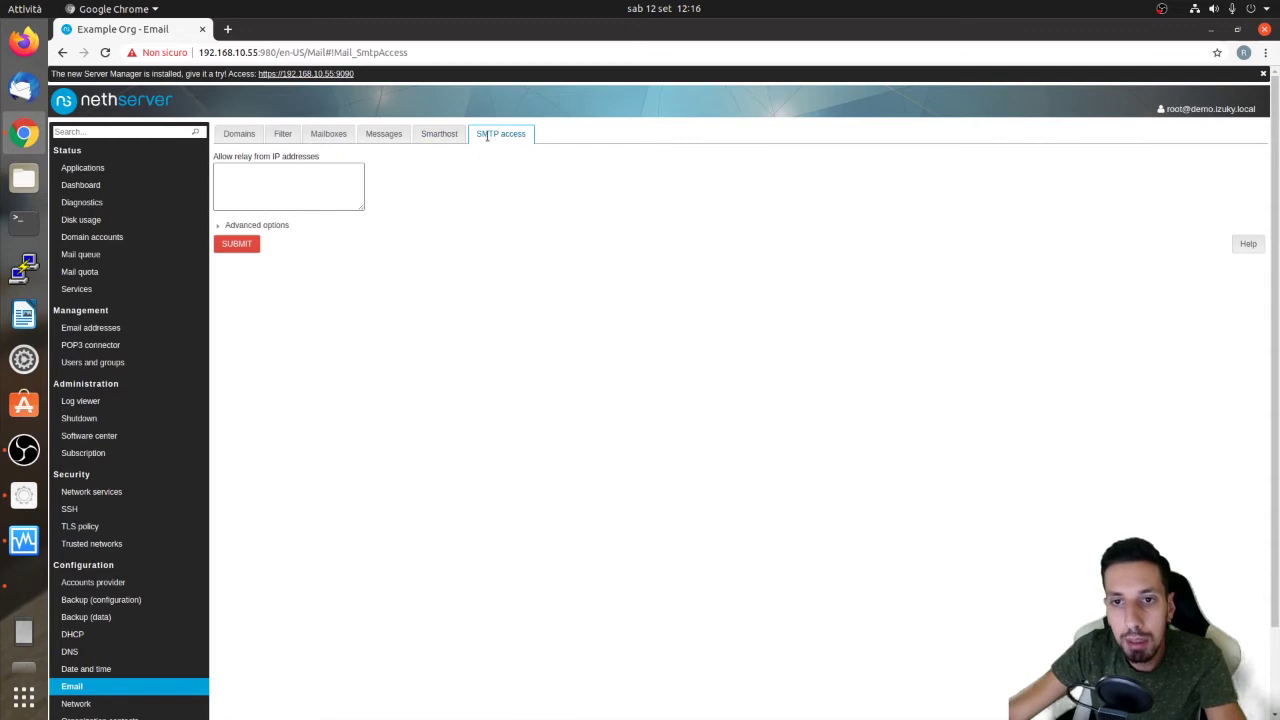
Expand the SMTP access advanced options to review the relay-from-IP and trusted networks settings
left_click(262, 226)
left_click(309, 189)
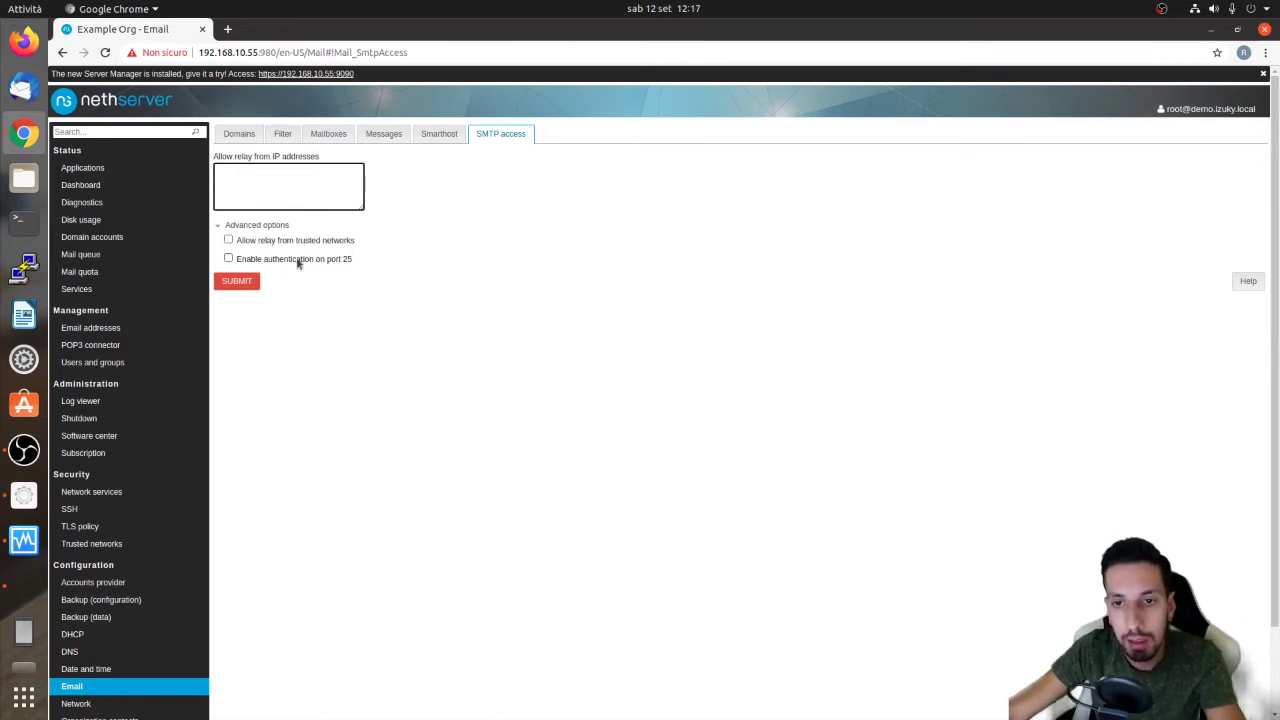
left_click_drag(356, 245, 246, 246)
left_click(245, 201)
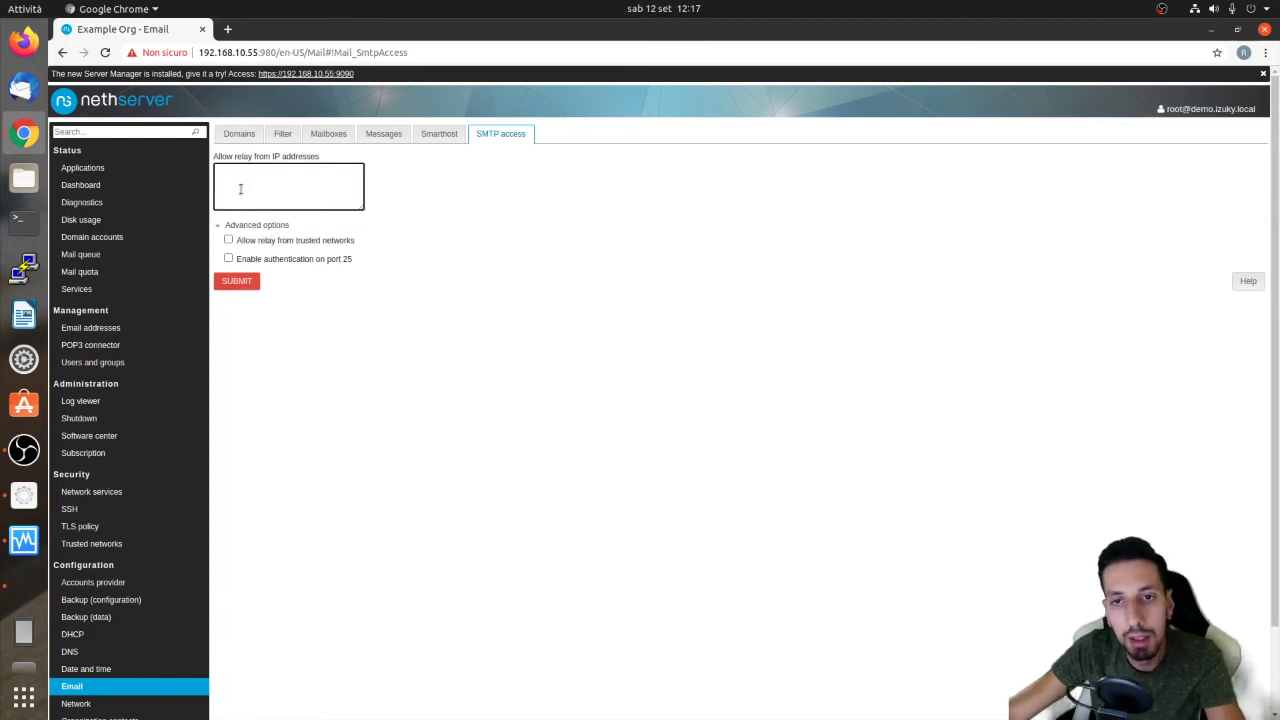
left_click_drag(226, 157, 343, 162)
left_click(320, 188)
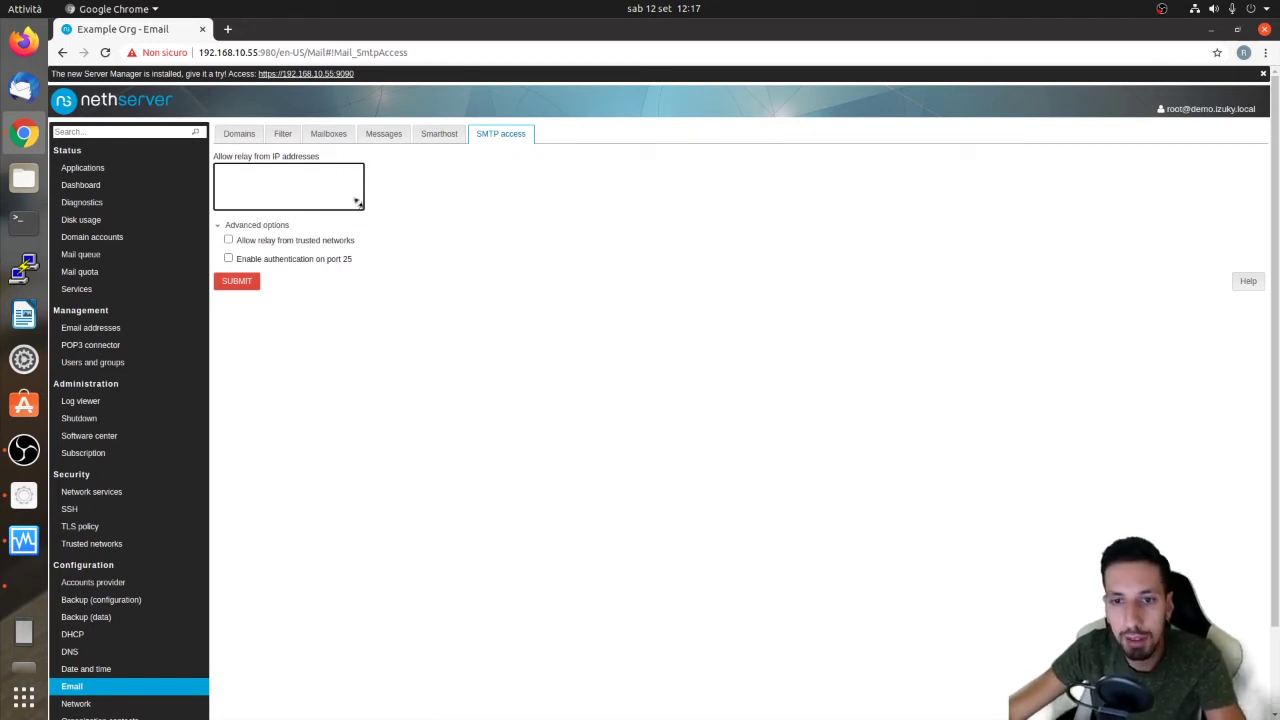
Enlarge the relay IP addresses box and return to the mail domains list
left_click_drag(356, 202, 401, 262)
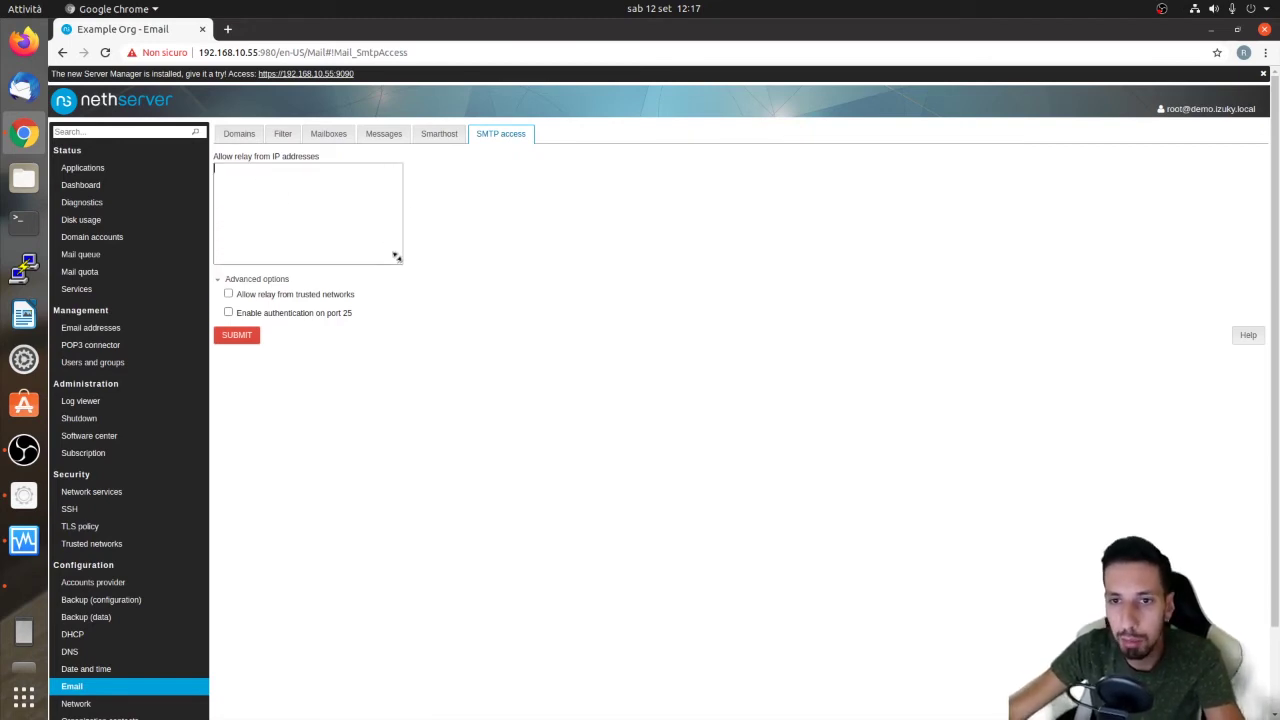
left_click(240, 134)
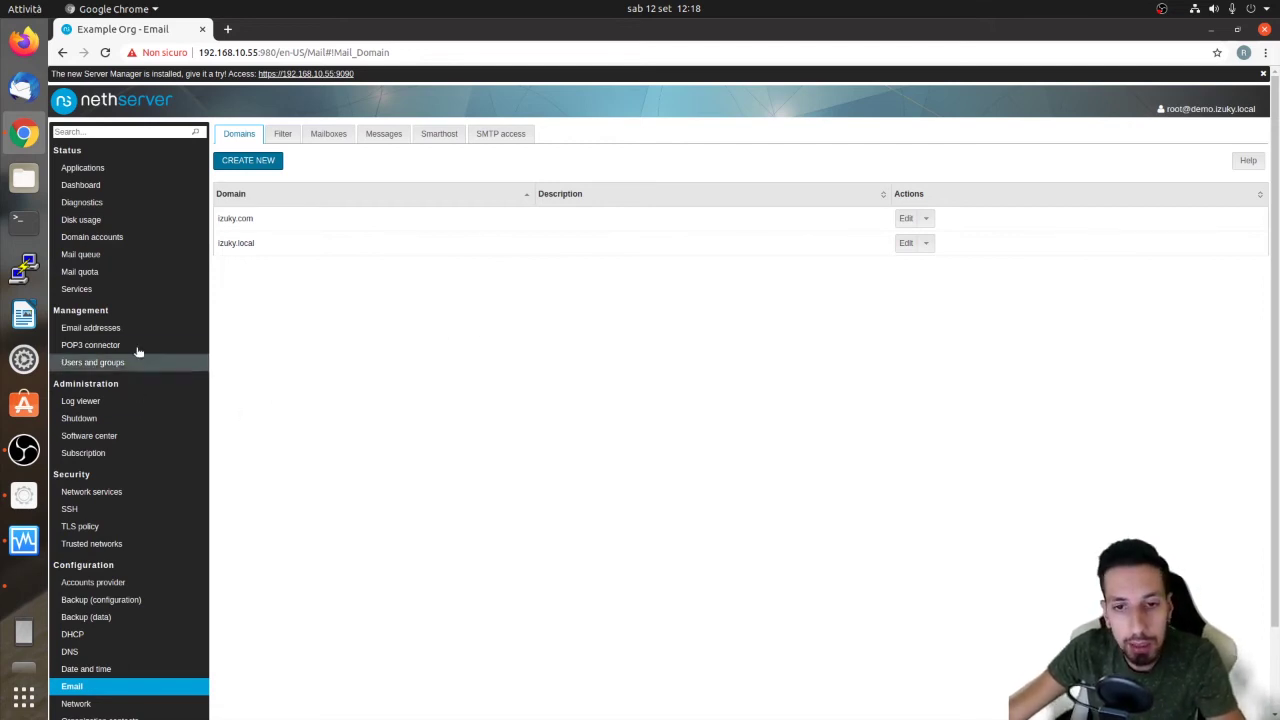
left_click(101, 366)
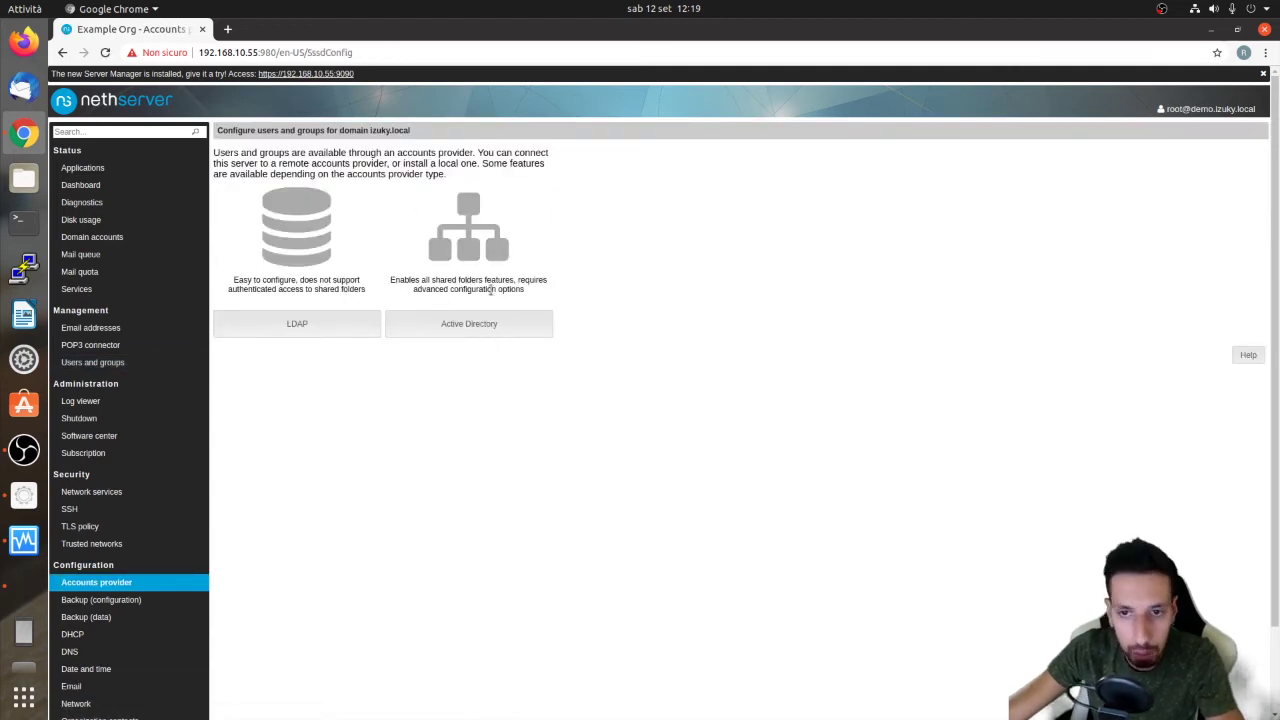
Install a local OpenLDAP accounts provider and select the built-in admin user in the users list
left_click(328, 329)
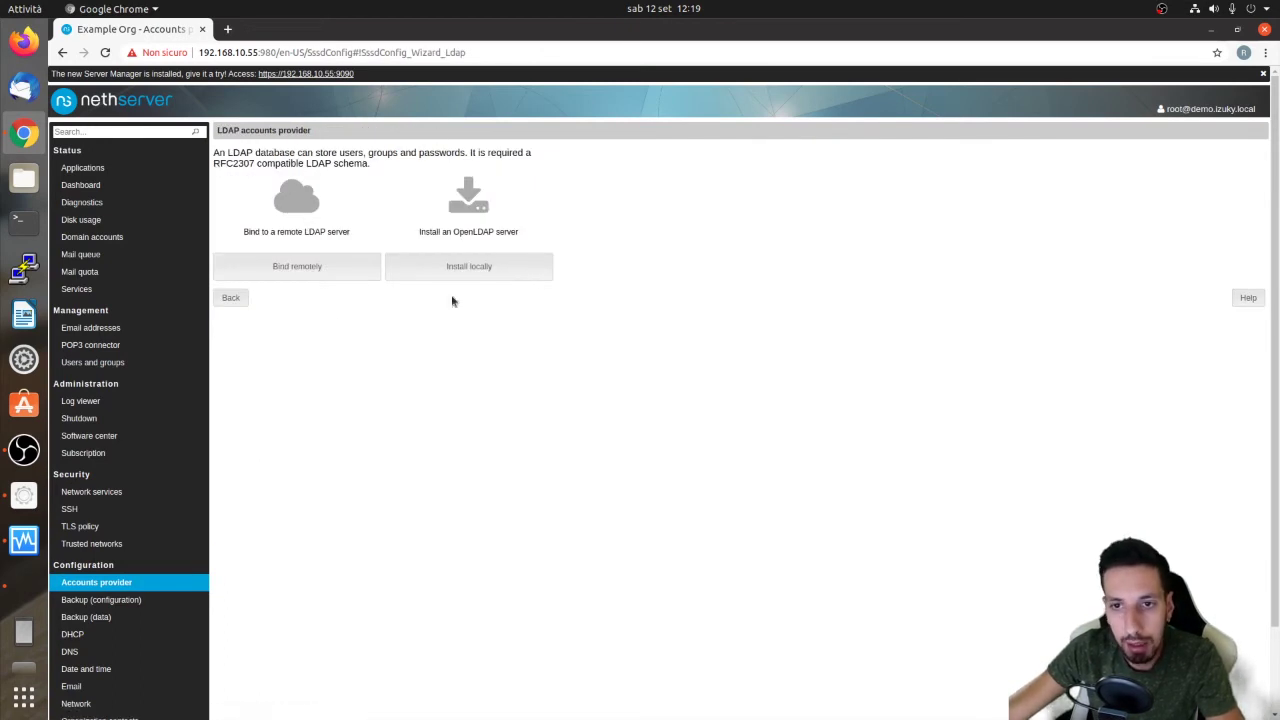
left_click(469, 266)
left_click(295, 177)
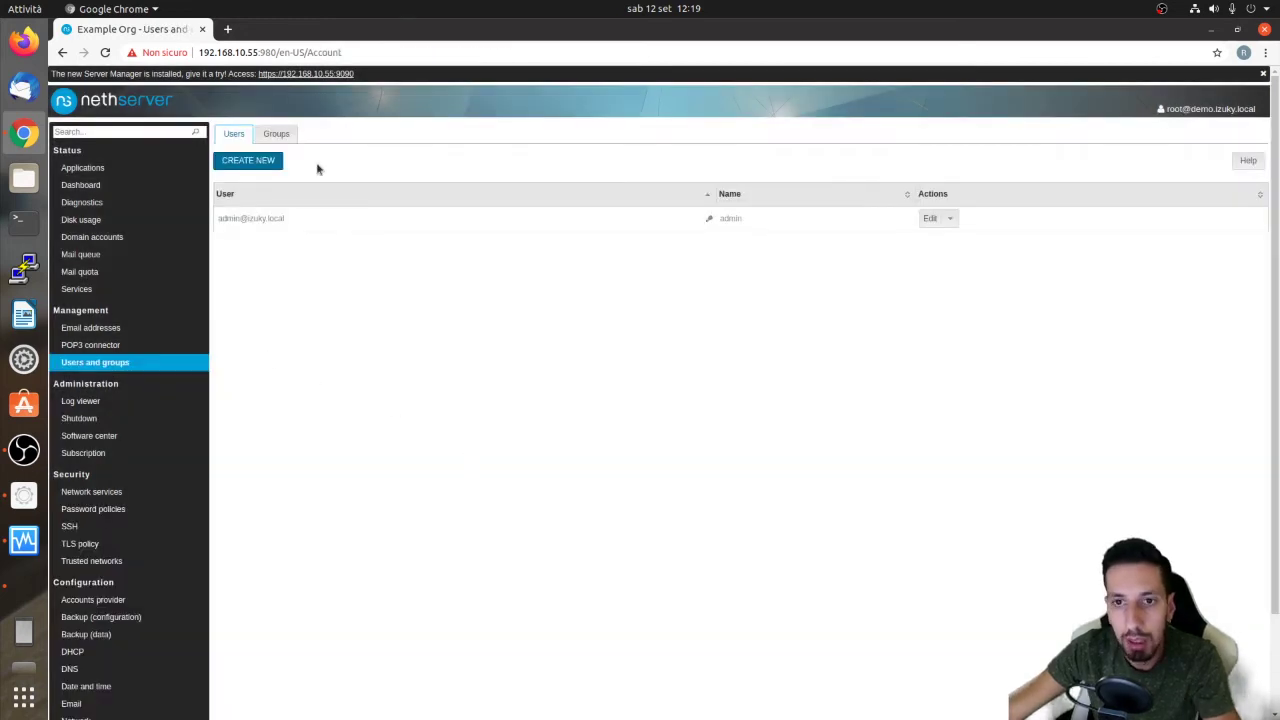
left_click_drag(286, 218, 247, 222)
left_click(247, 222)
Change the admin user's password, entering and confirming the new password, and submit it
left_click(929, 218)
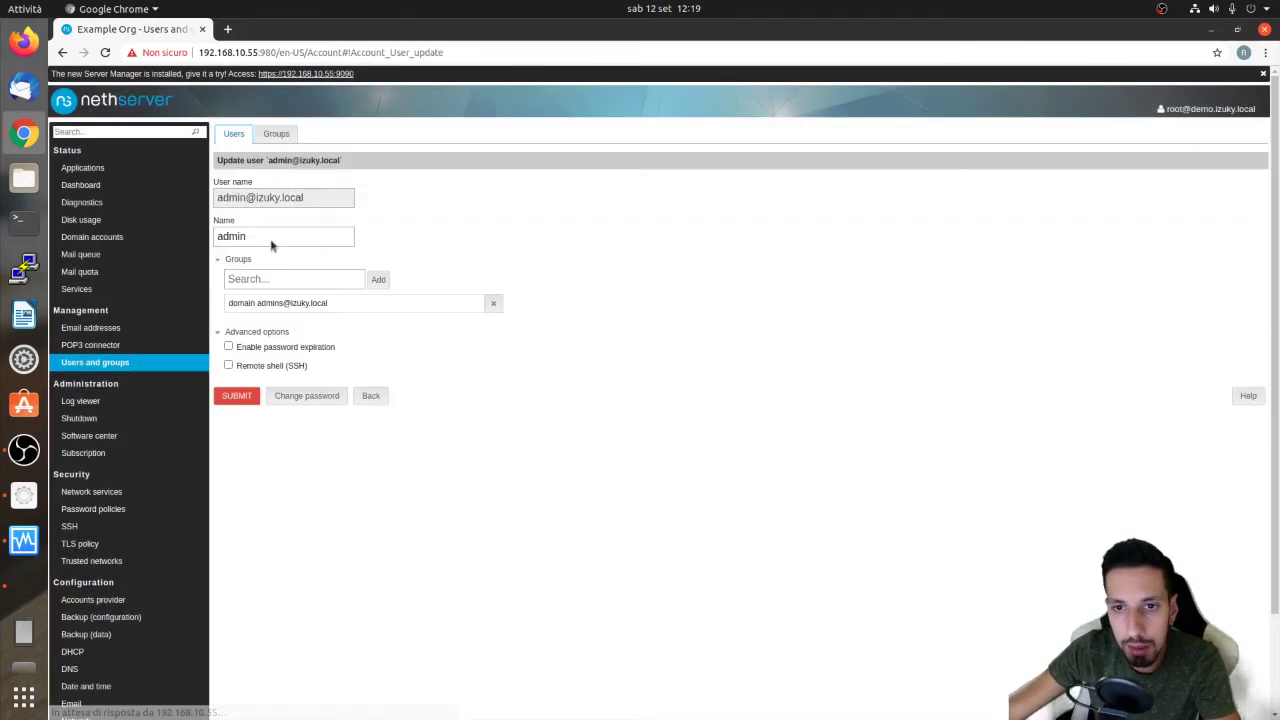
left_click(300, 395)
left_click(277, 199)
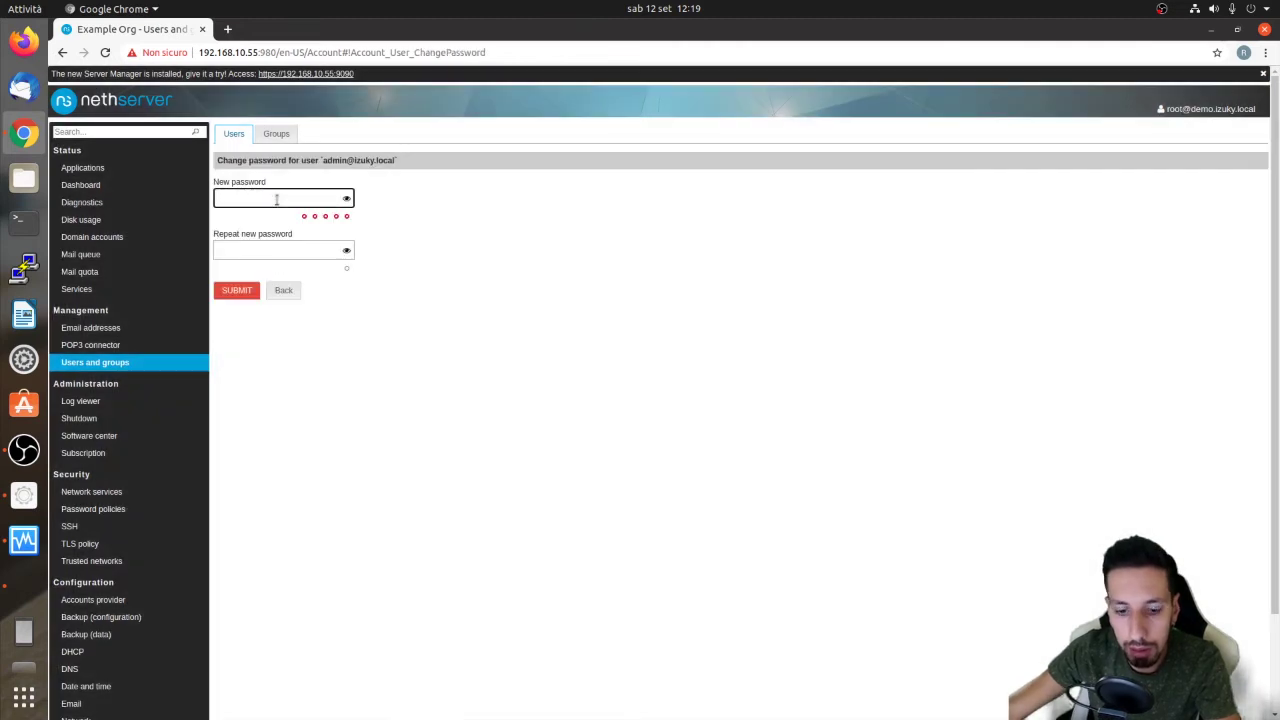
type("•••••••••••••••")
key("Tab")
type("••••••••••••••••")
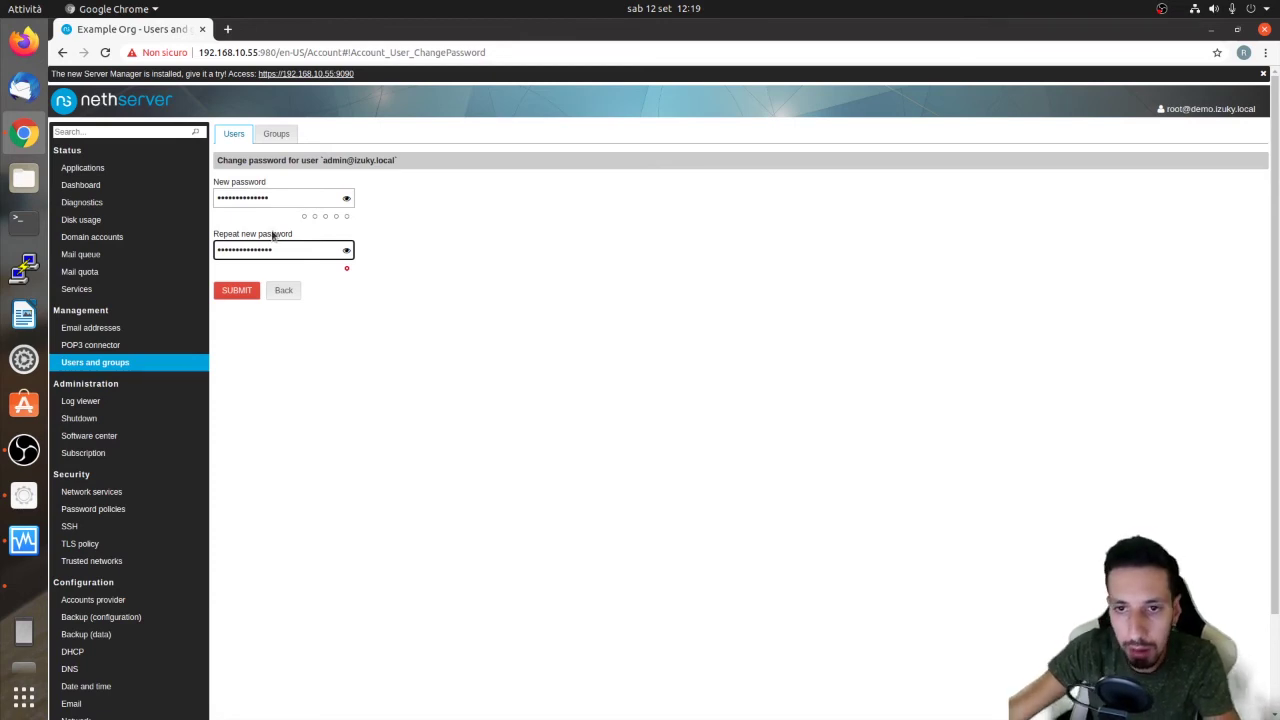
left_click(257, 199)
key("ctrl+a")
type("•••••••••••••••")
key("Tab")
type("•")
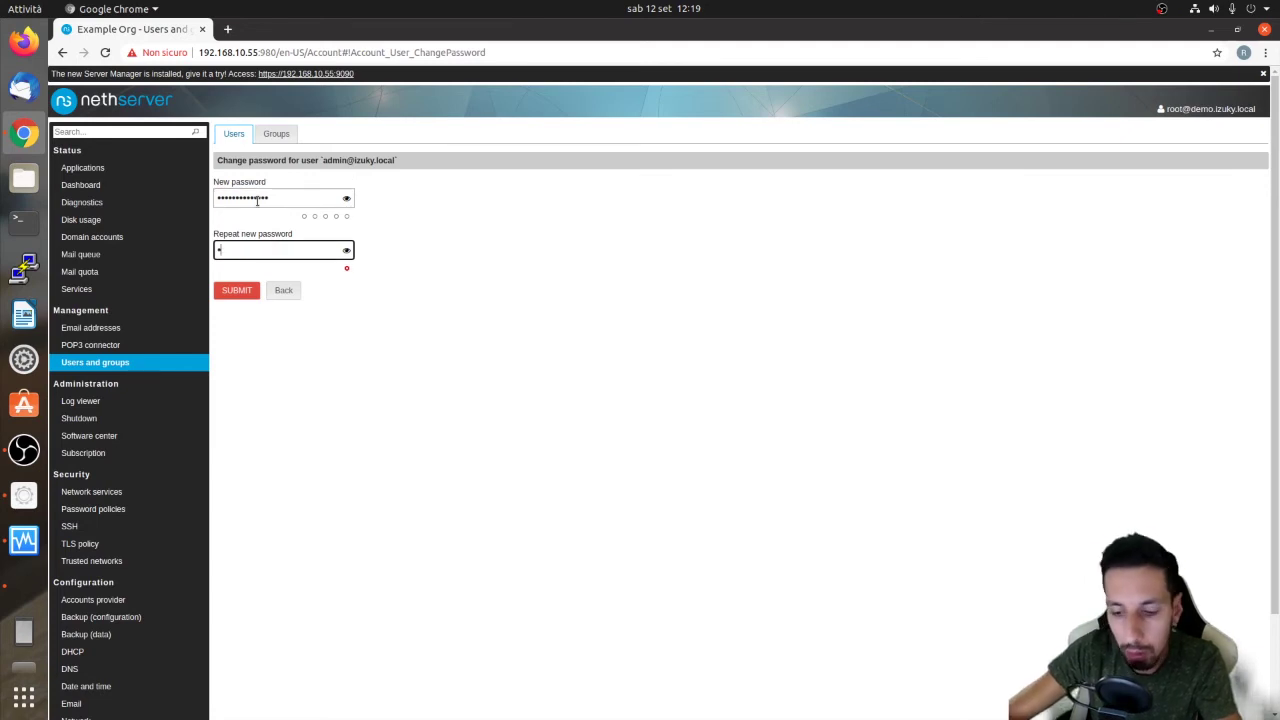
type("••••••••••••••")
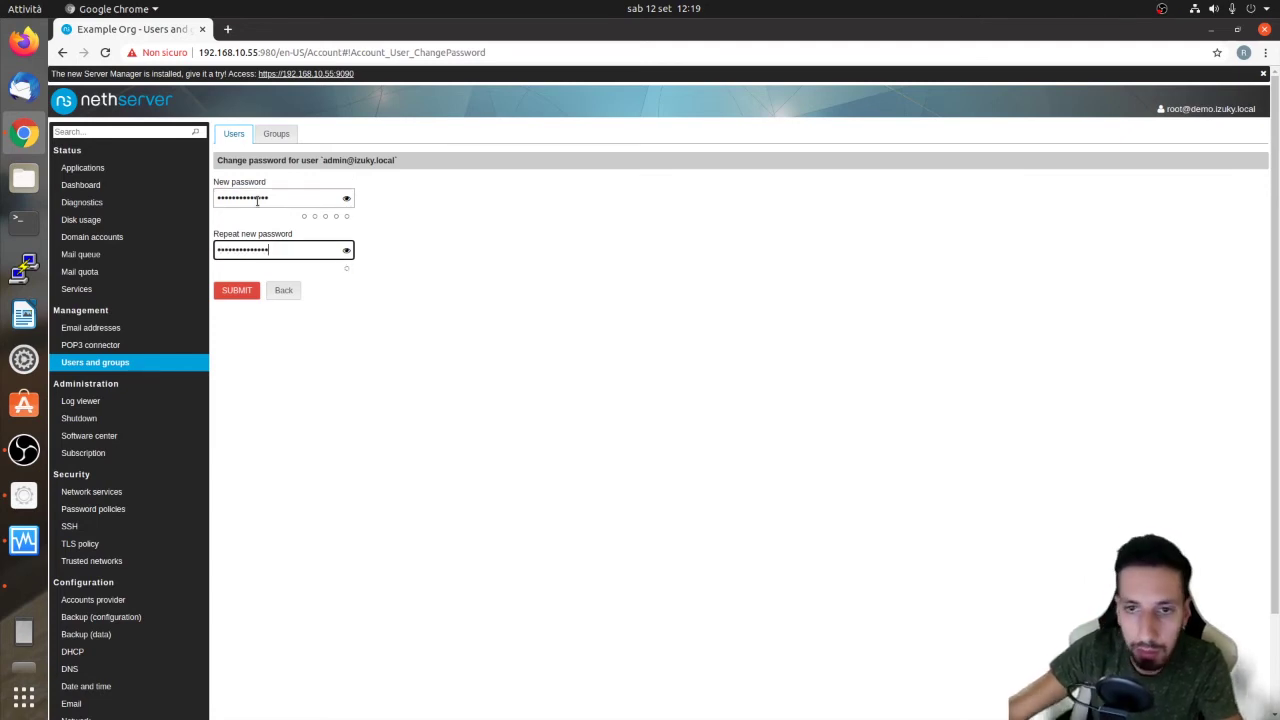
key("Return")
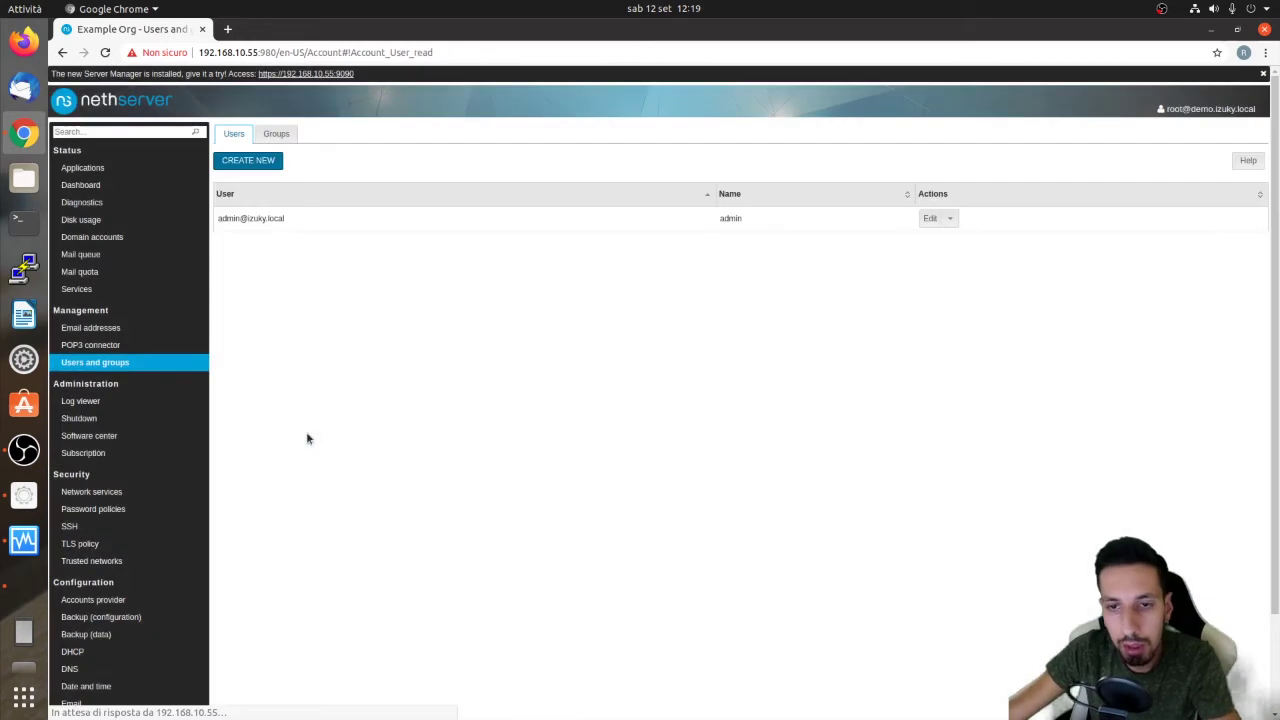
Create a new user with a user name, full name and confirmed password
left_click(260, 164)
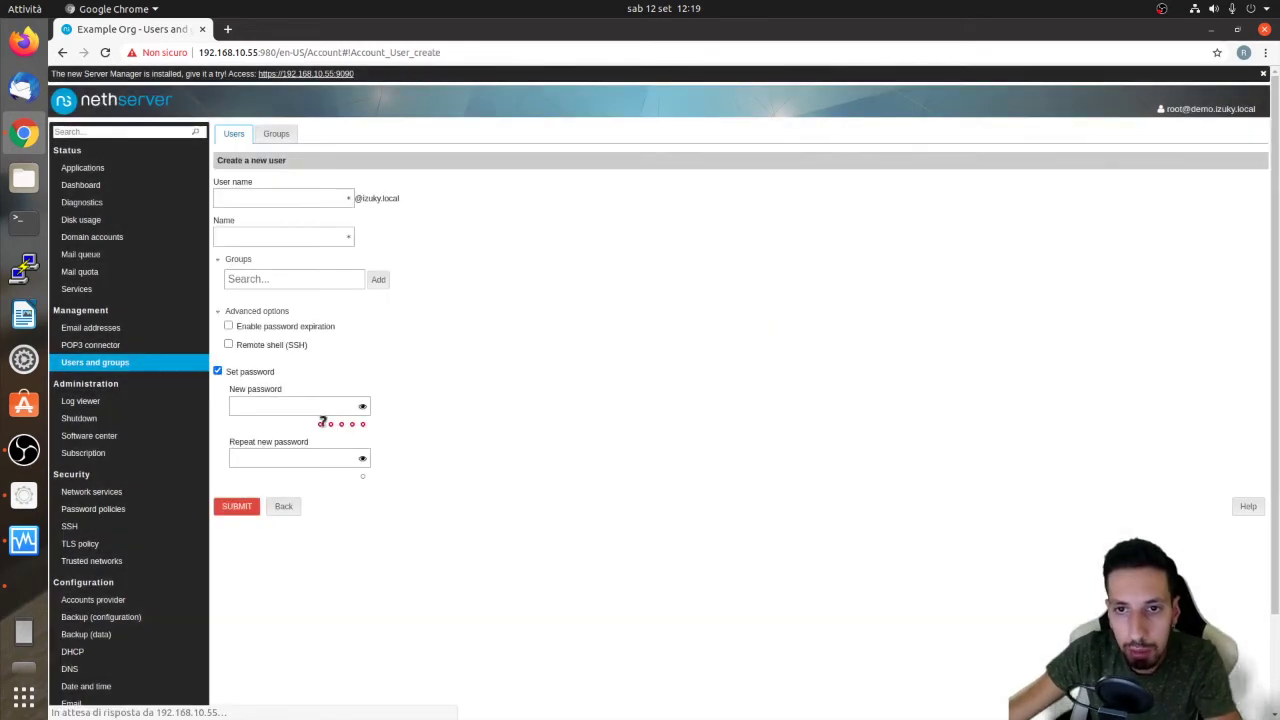
left_click(316, 197)
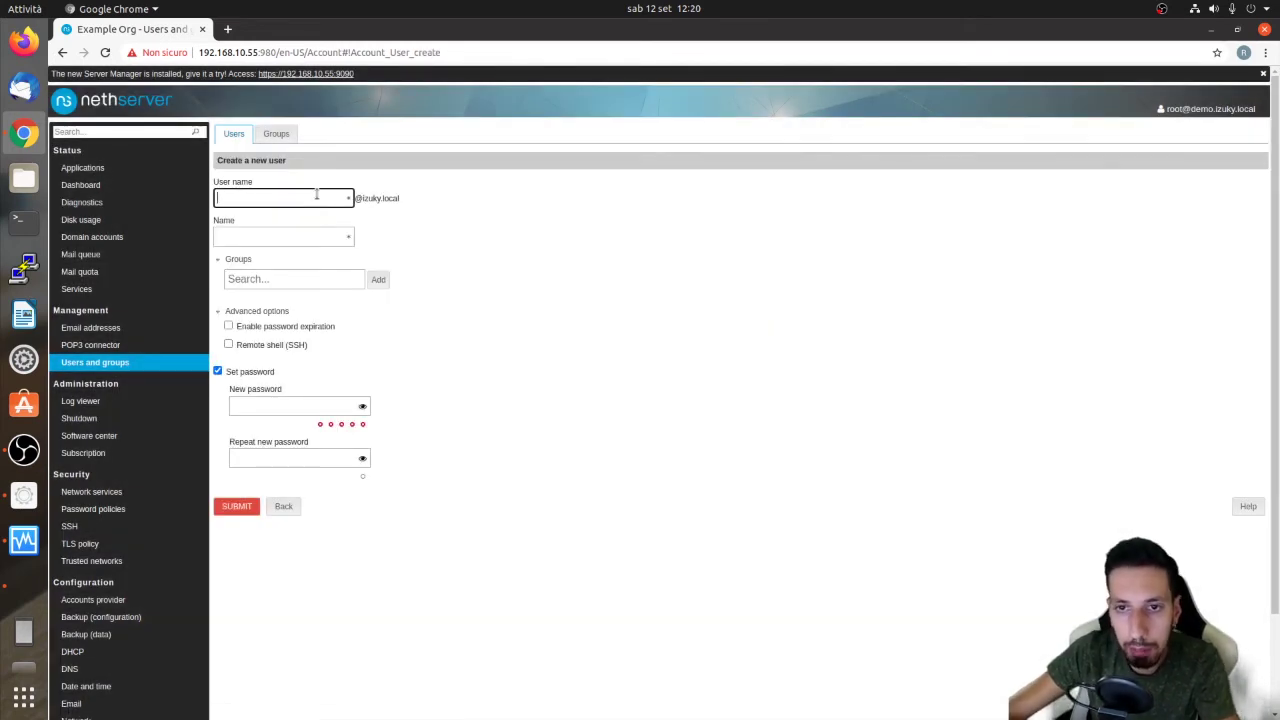
type("mario")
left_click(267, 235)
type("Mario Rossi")
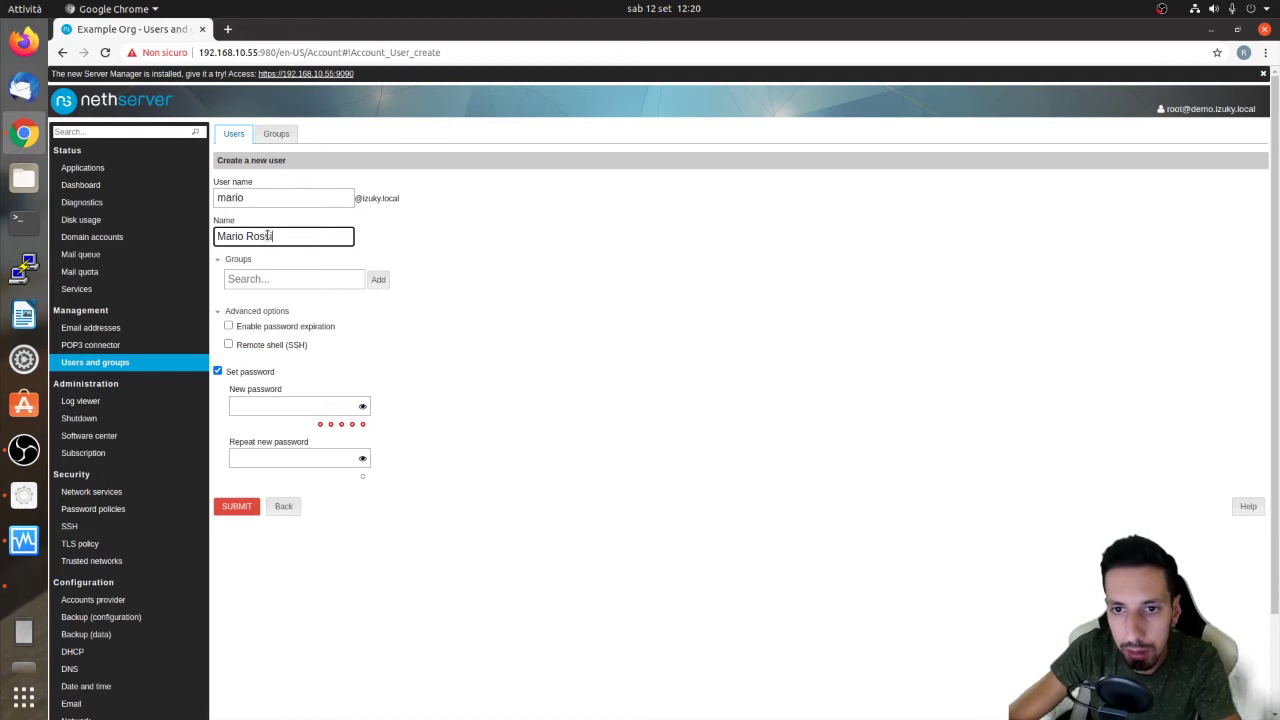
key("Tab")
left_click(277, 400)
type("*************")
key("Tab")
type("**************")
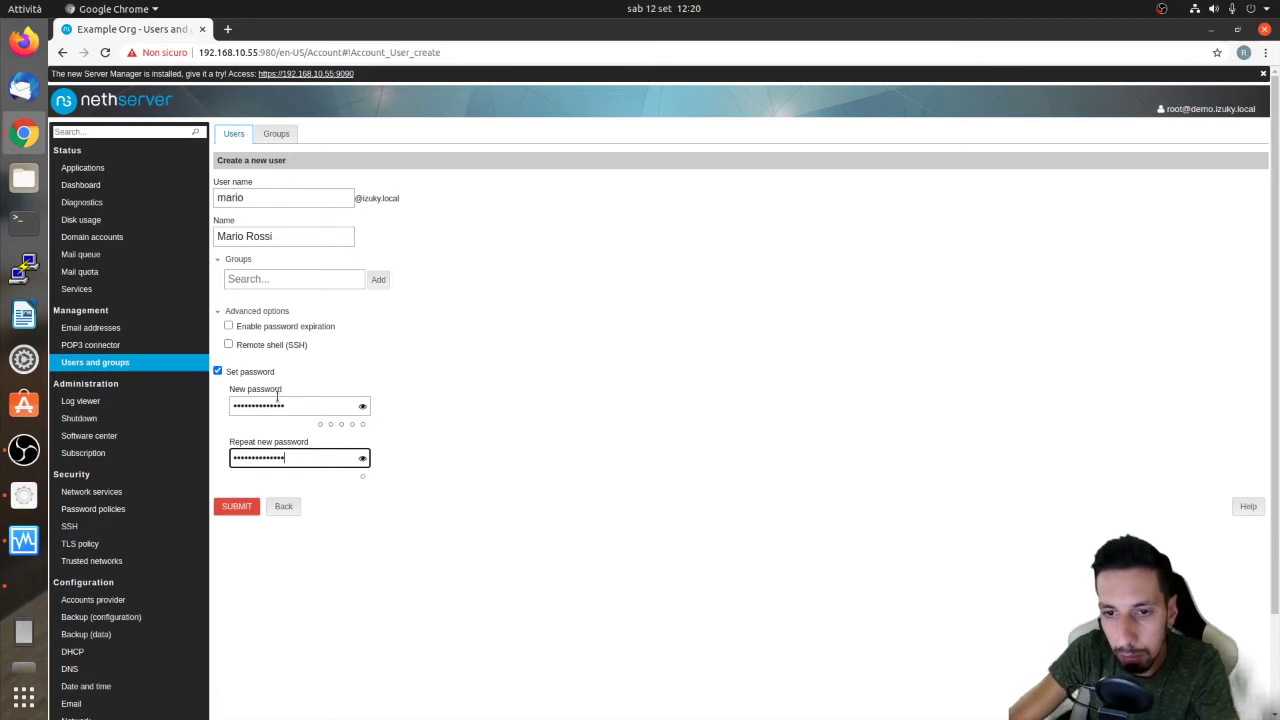
left_click(240, 505)
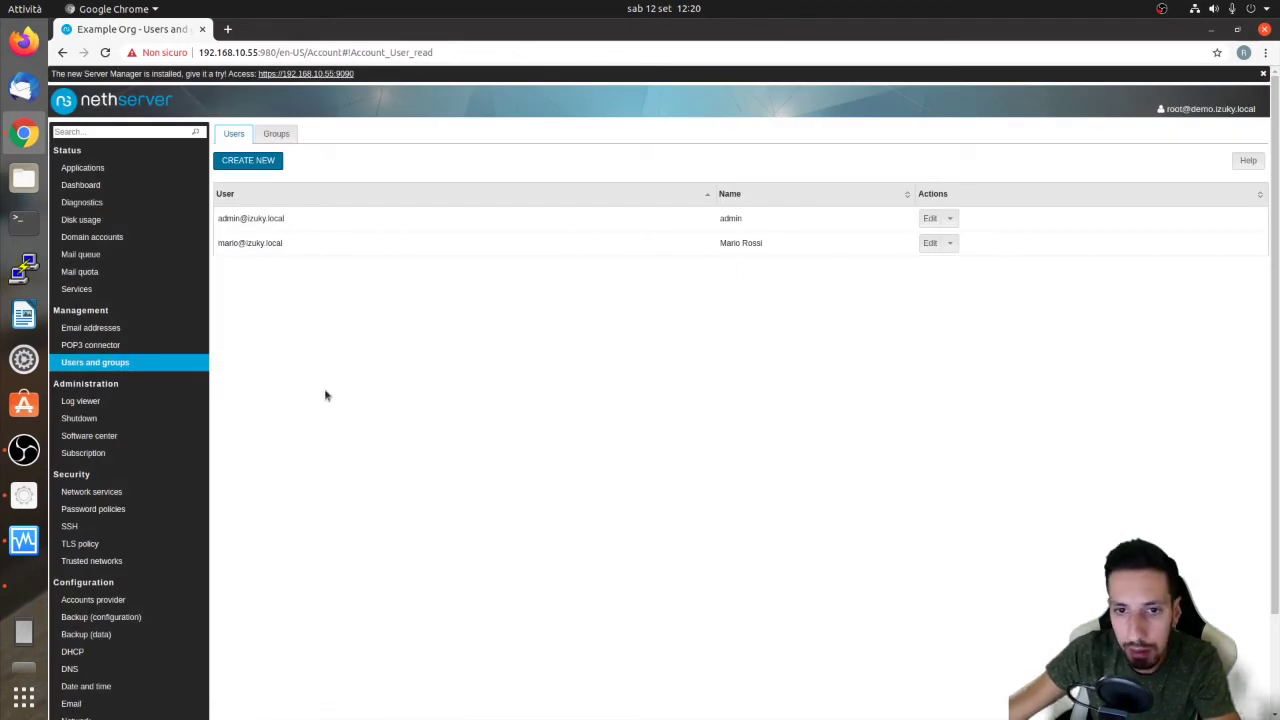
left_click(110, 327)
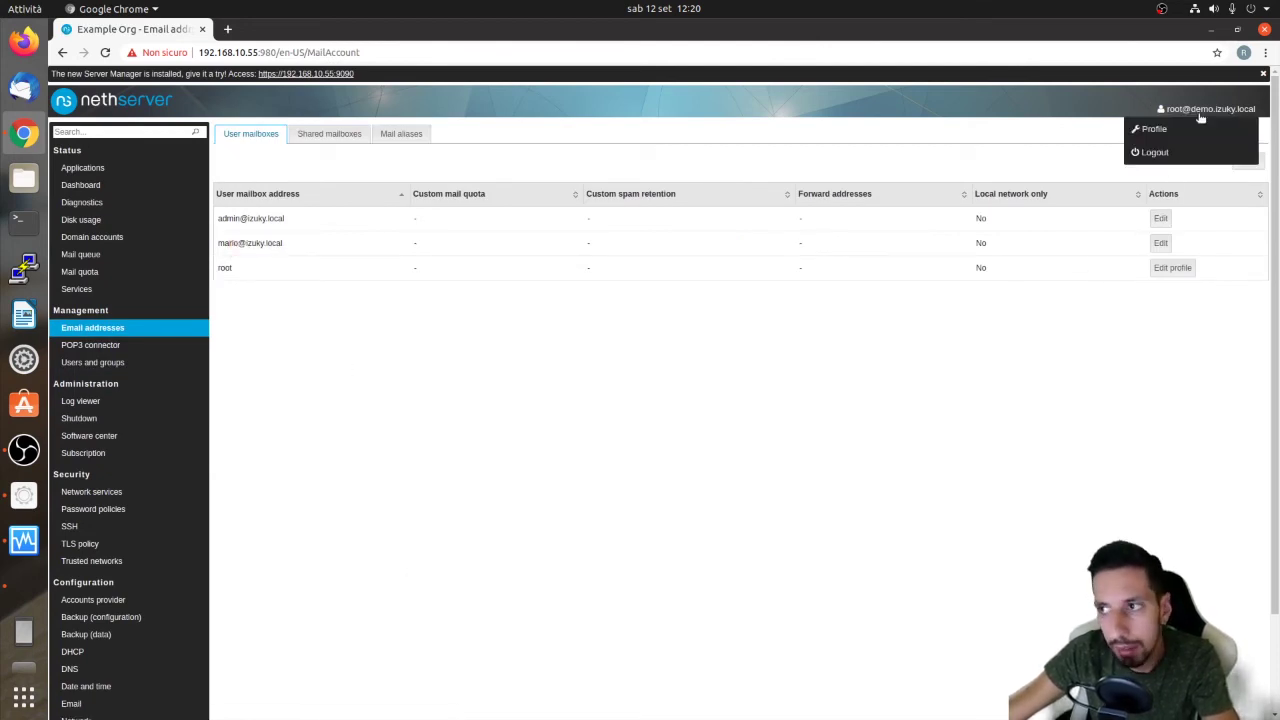
Go back from the dashboard to the Email addresses management page
mouse_move(1224, 103)
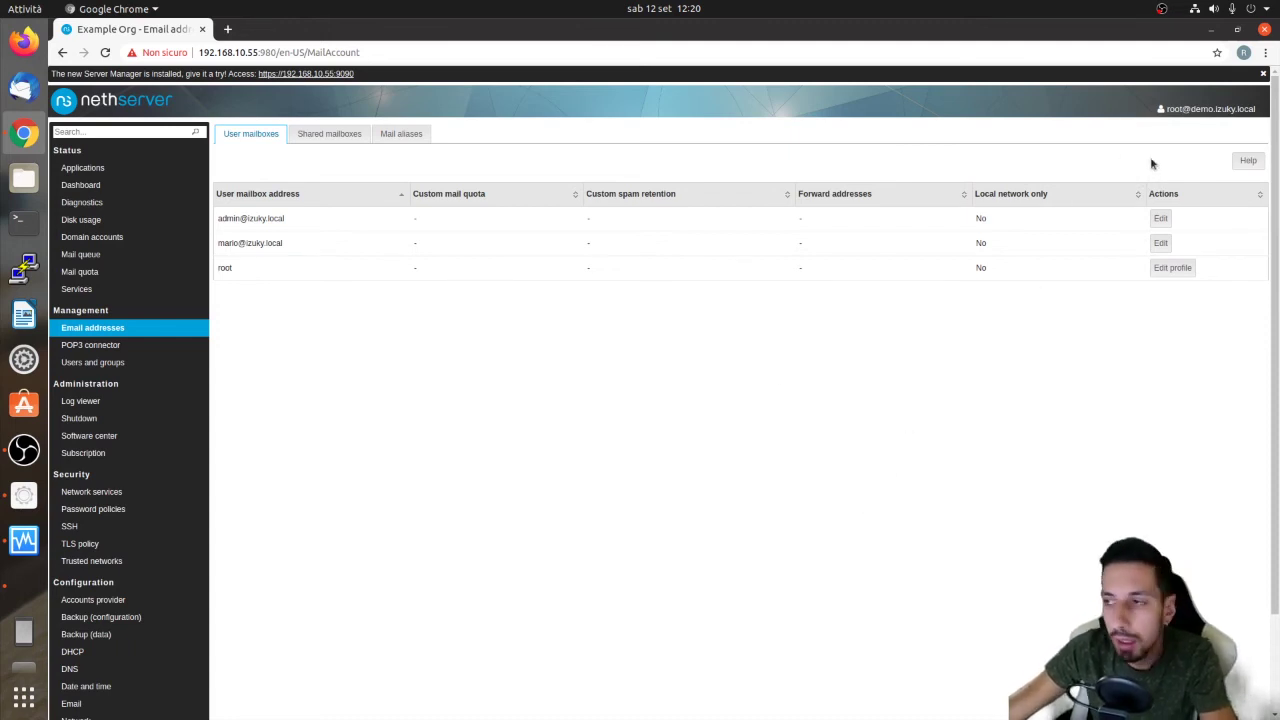
mouse_move(1189, 117)
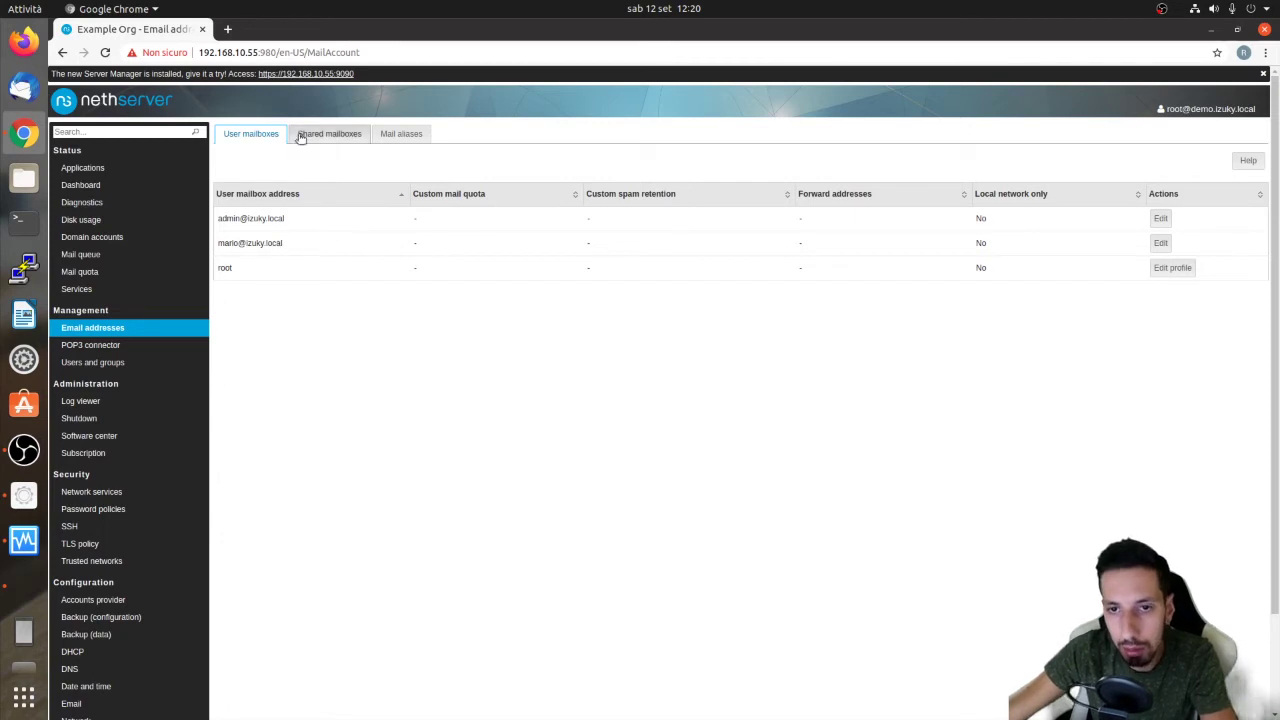
left_click_drag(297, 249, 393, 156)
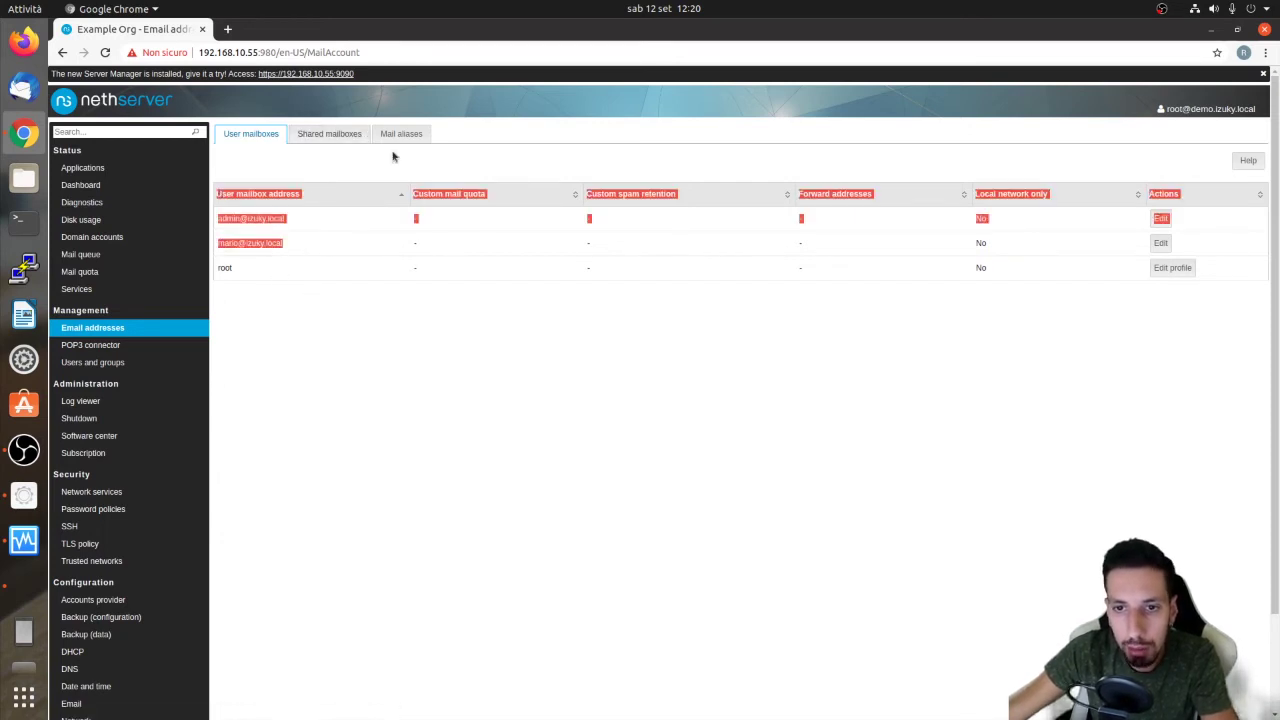
key("alt+Left")
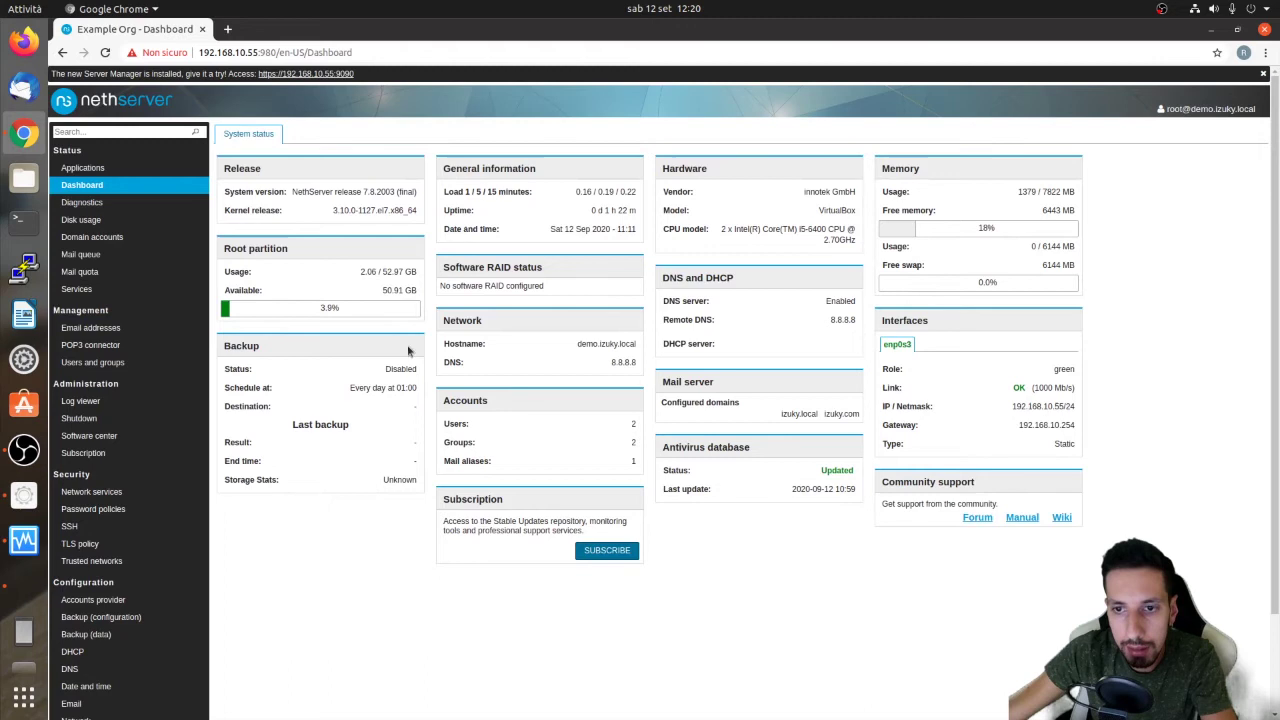
left_click(142, 336)
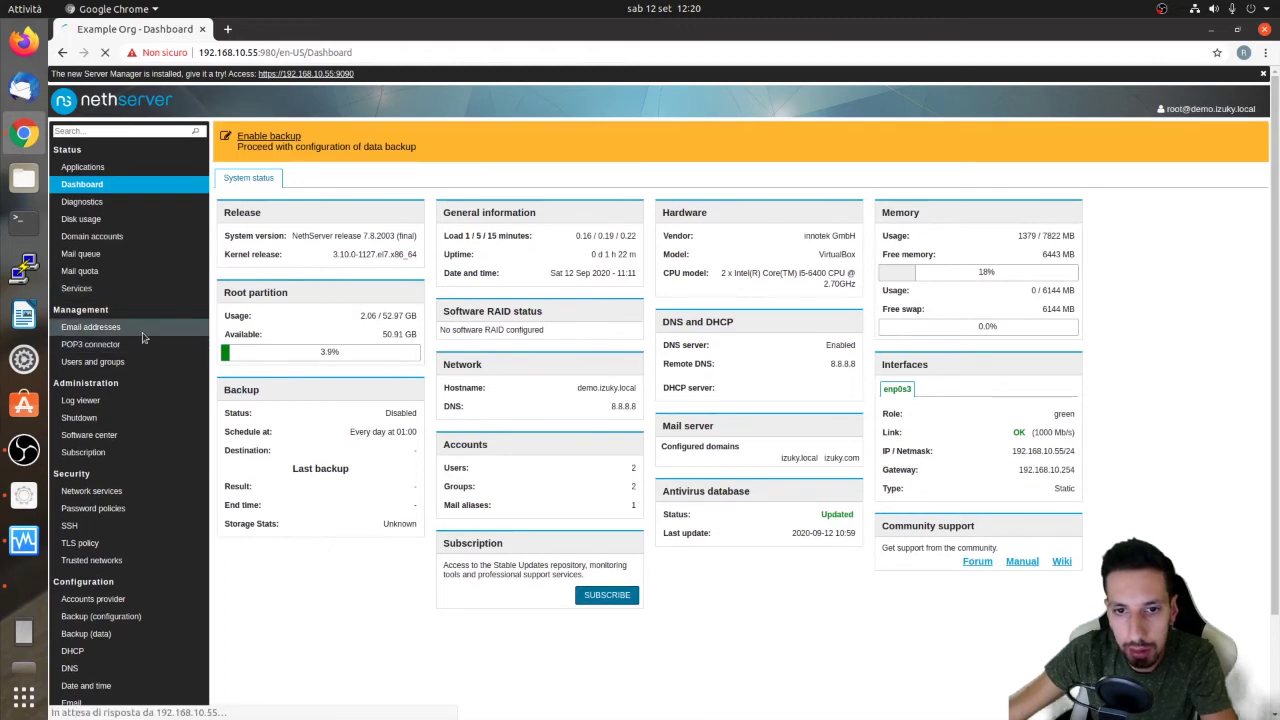
Browse the User mailboxes and Shared mailboxes tabs, ending on the Mail aliases list
left_click(398, 133)
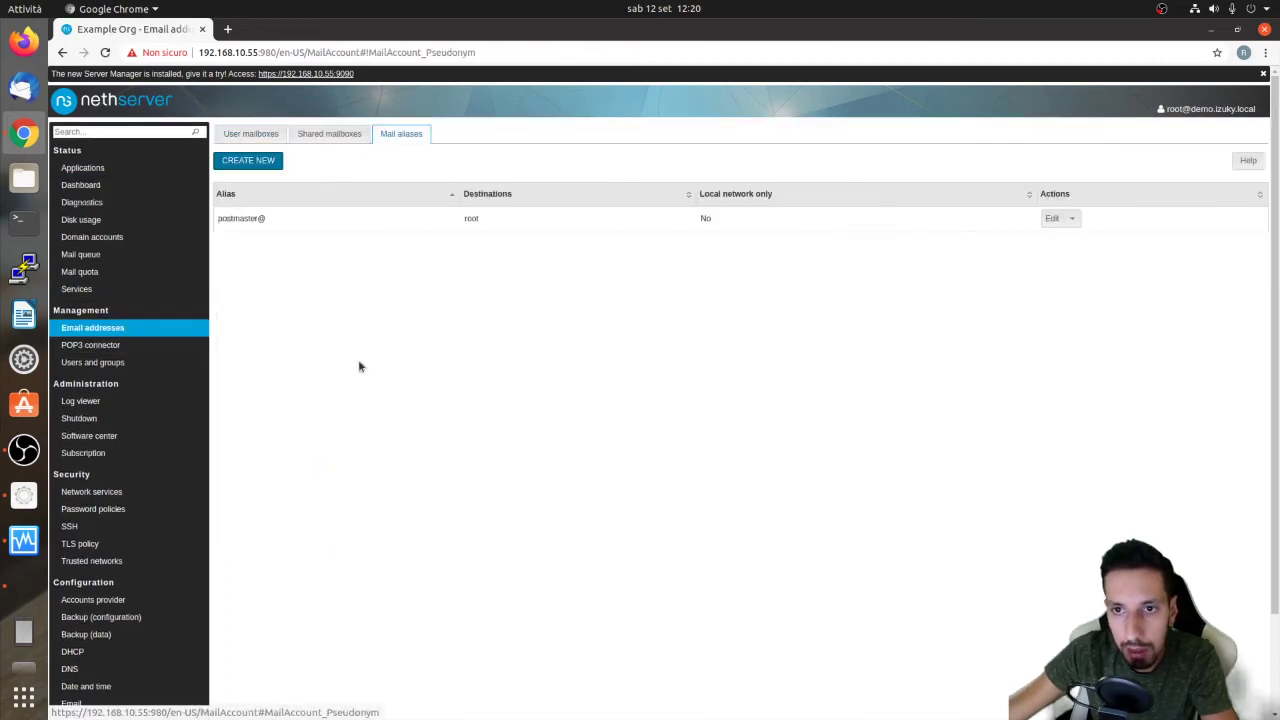
left_click(314, 135)
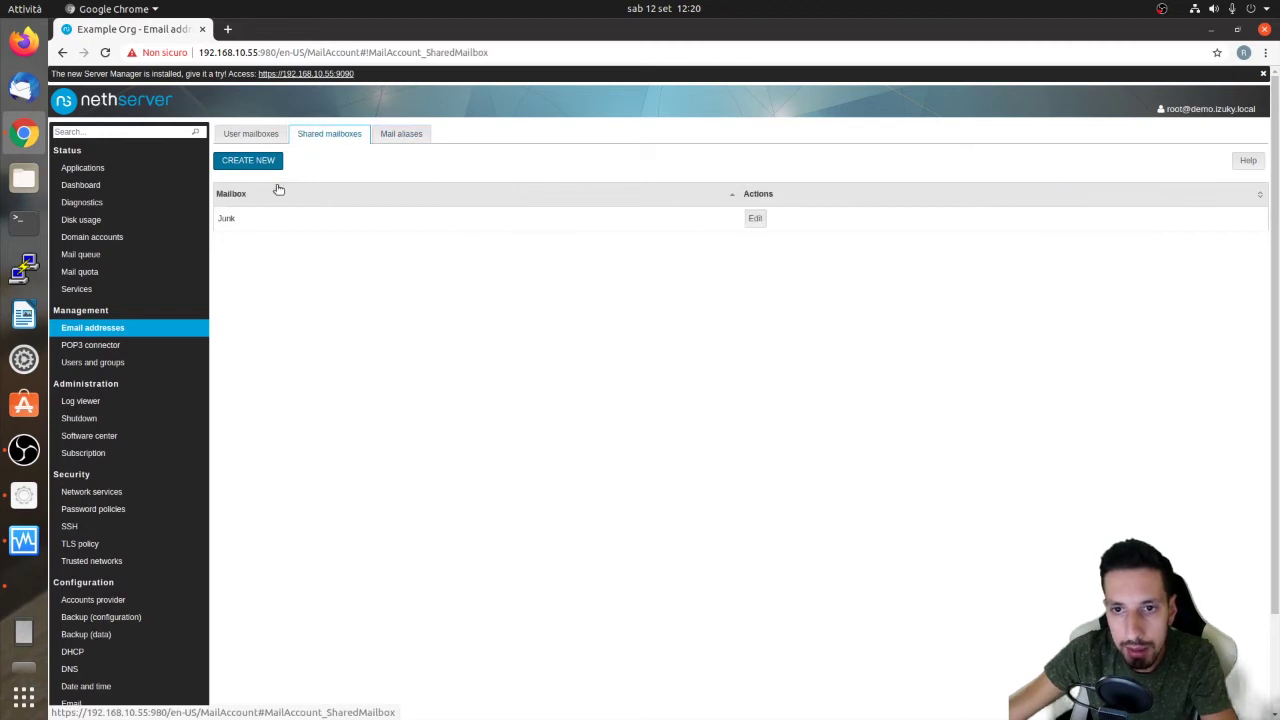
left_click(251, 136)
left_click(412, 137)
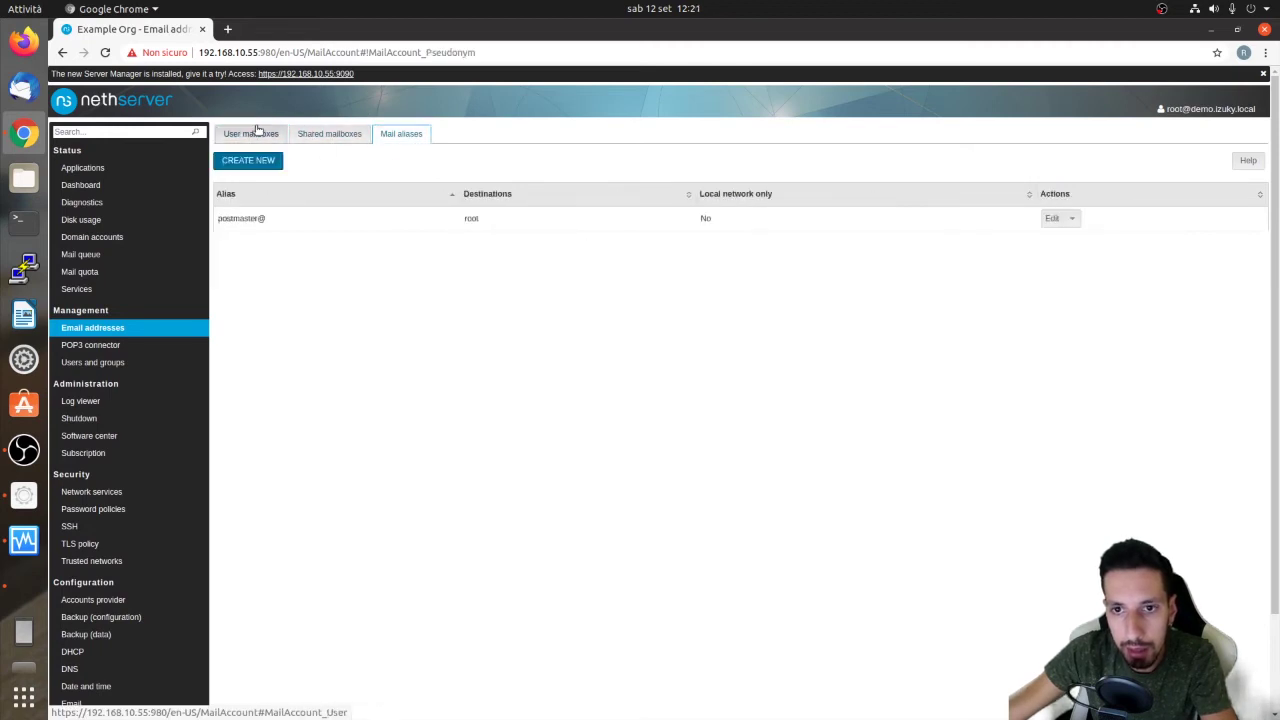
left_click(255, 133)
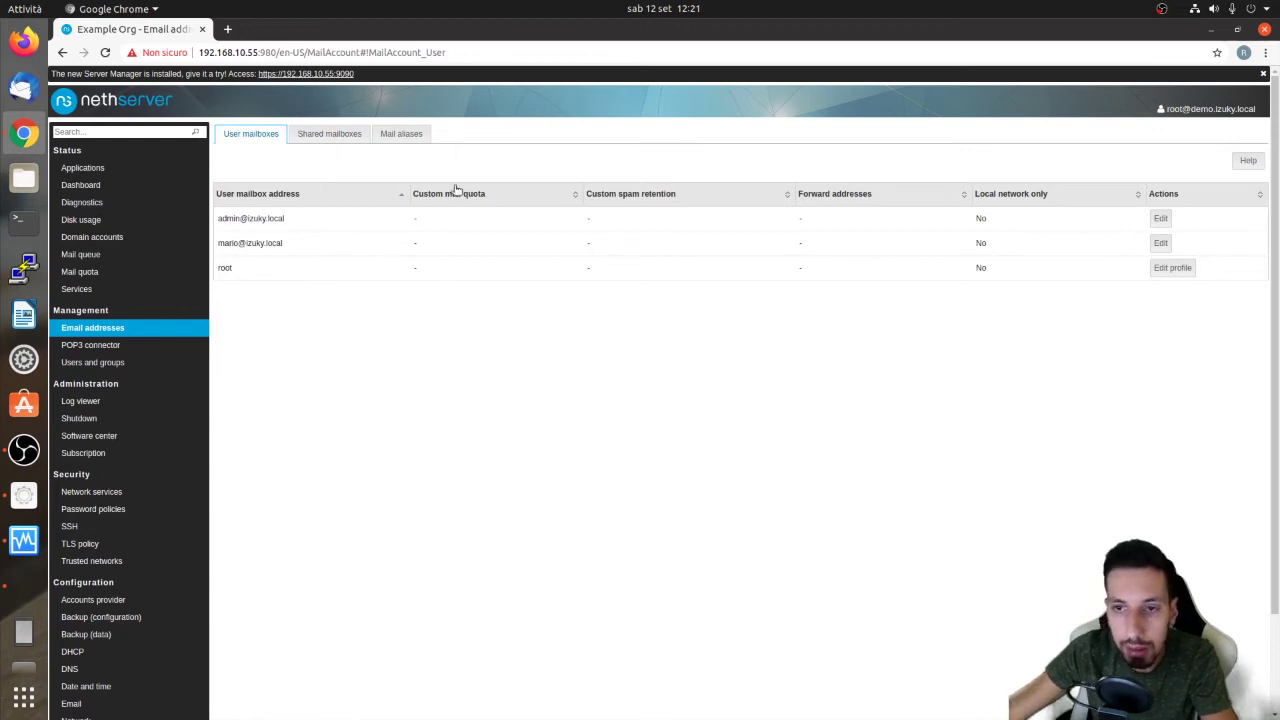
left_click(404, 137)
Create an izuky.com alias for the new user, delivering to their local user mailbox
left_click(248, 161)
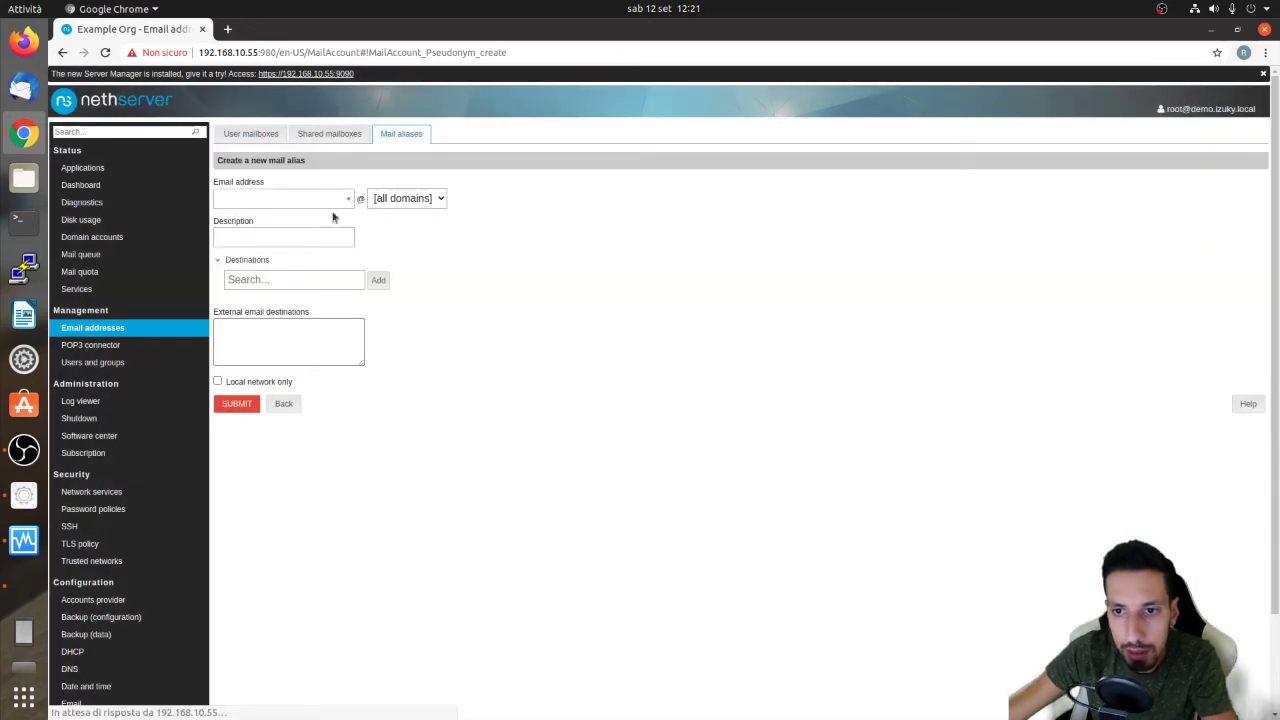
left_click(443, 200)
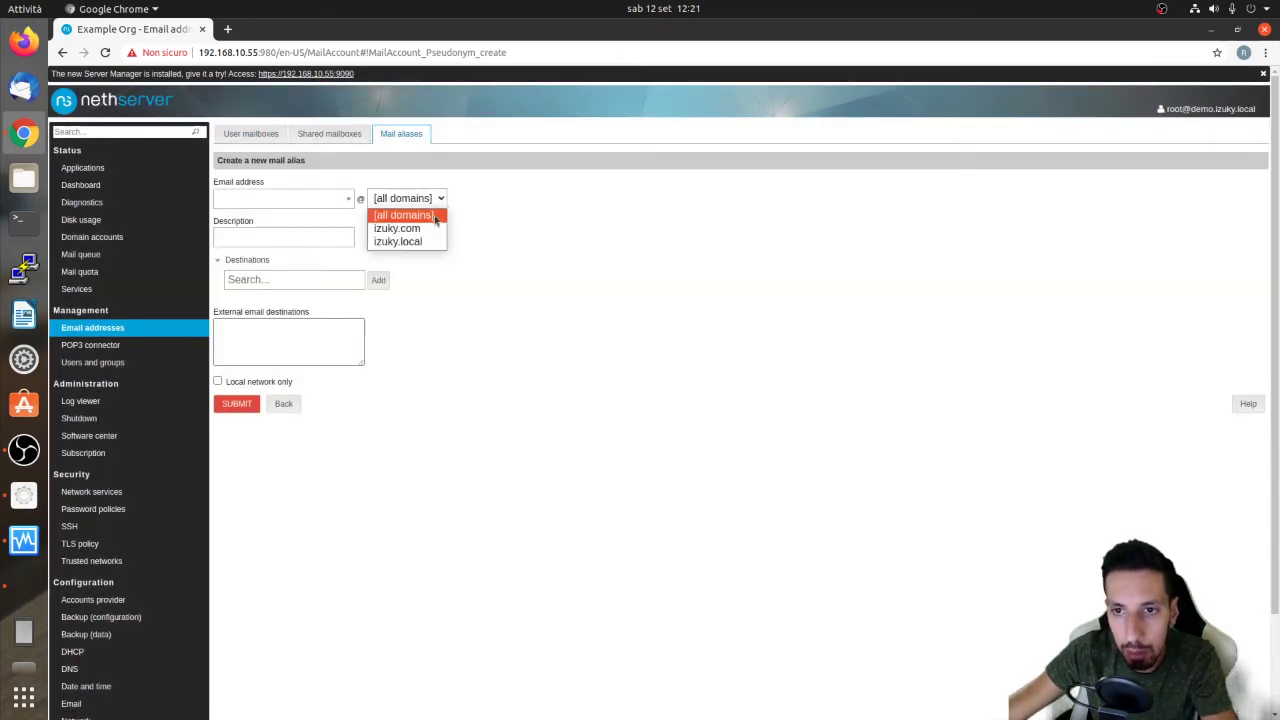
left_click(418, 230)
left_click(302, 198)
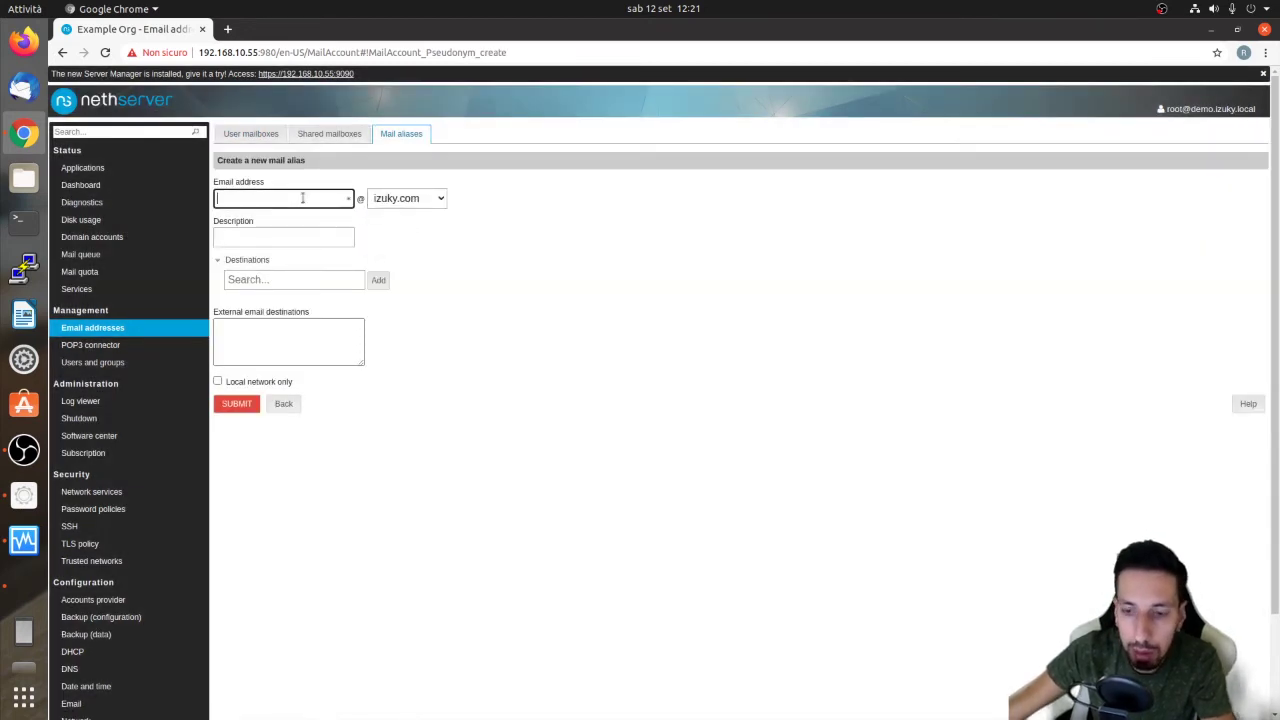
type("mario")
key("Tab")
key("Tab")
key("Tab")
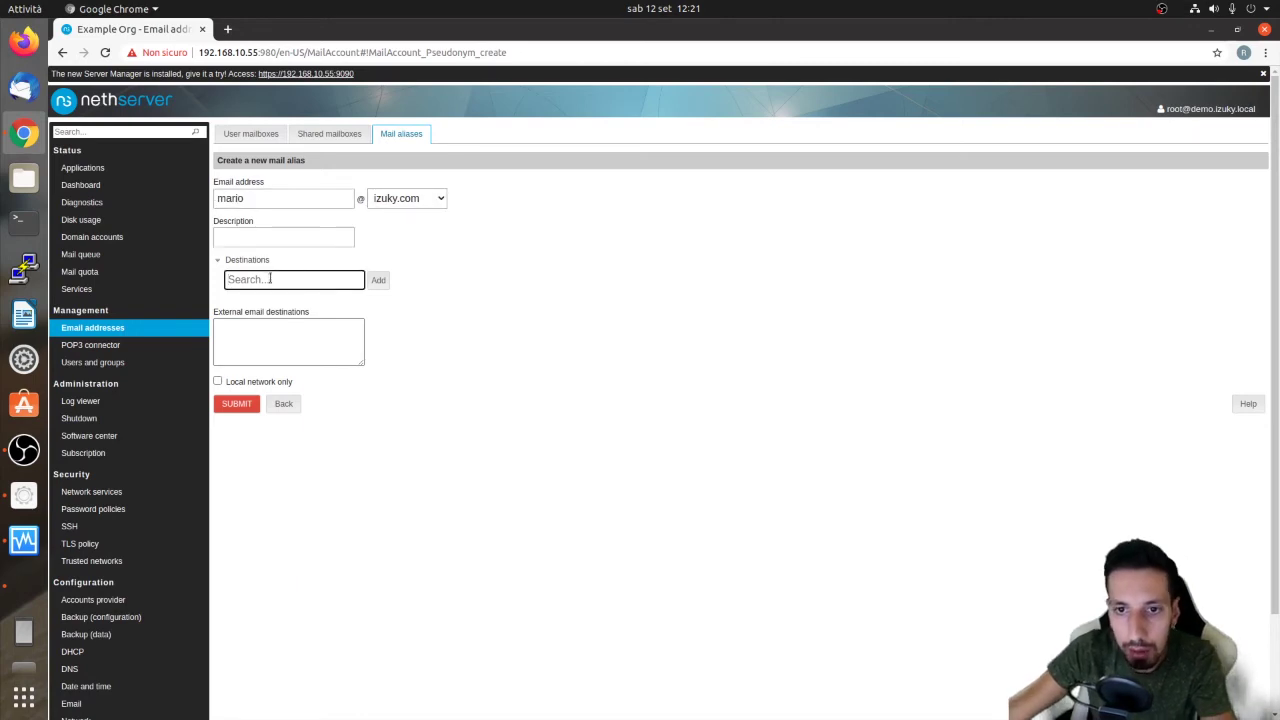
type("m")
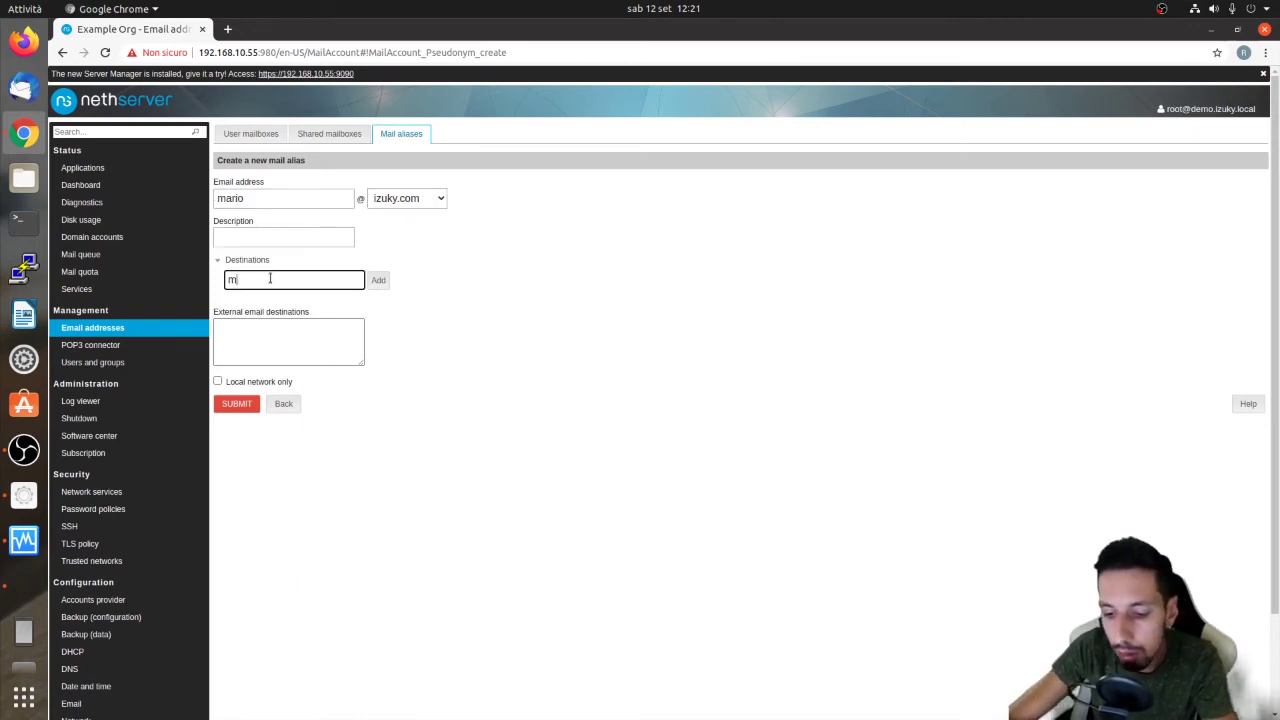
type("ario")
left_click(260, 303)
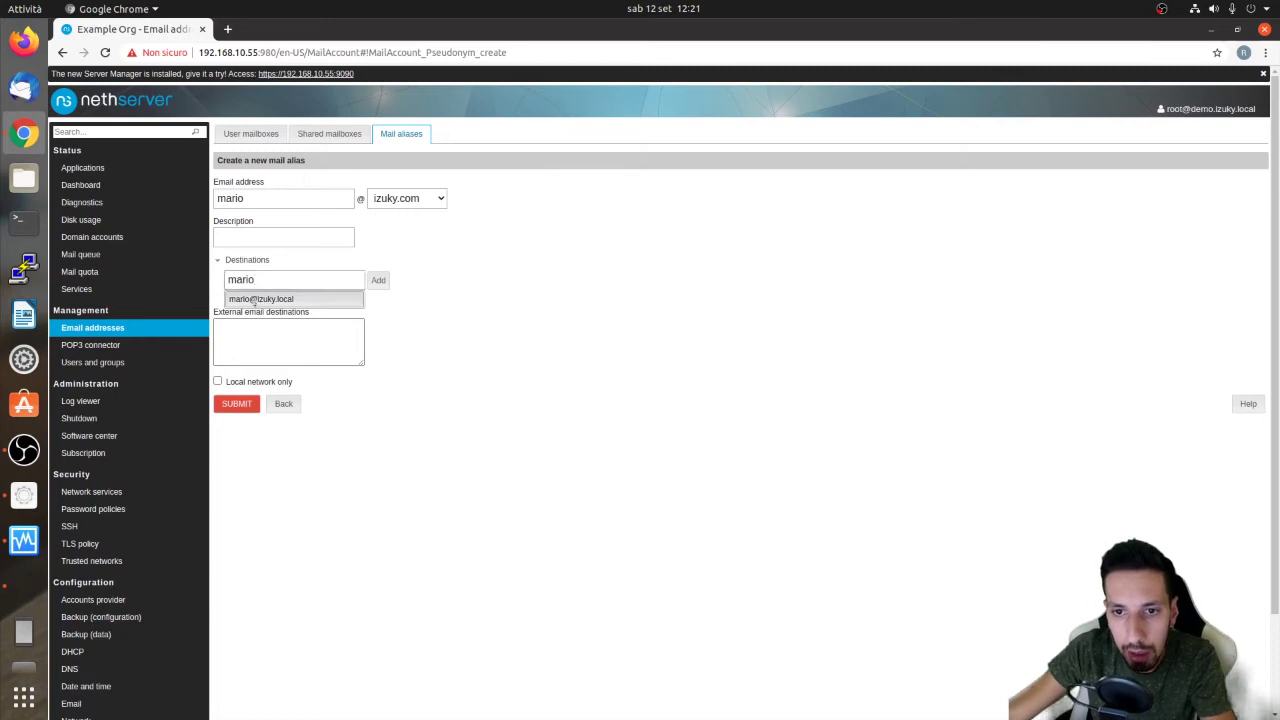
left_click(379, 280)
left_click(380, 280)
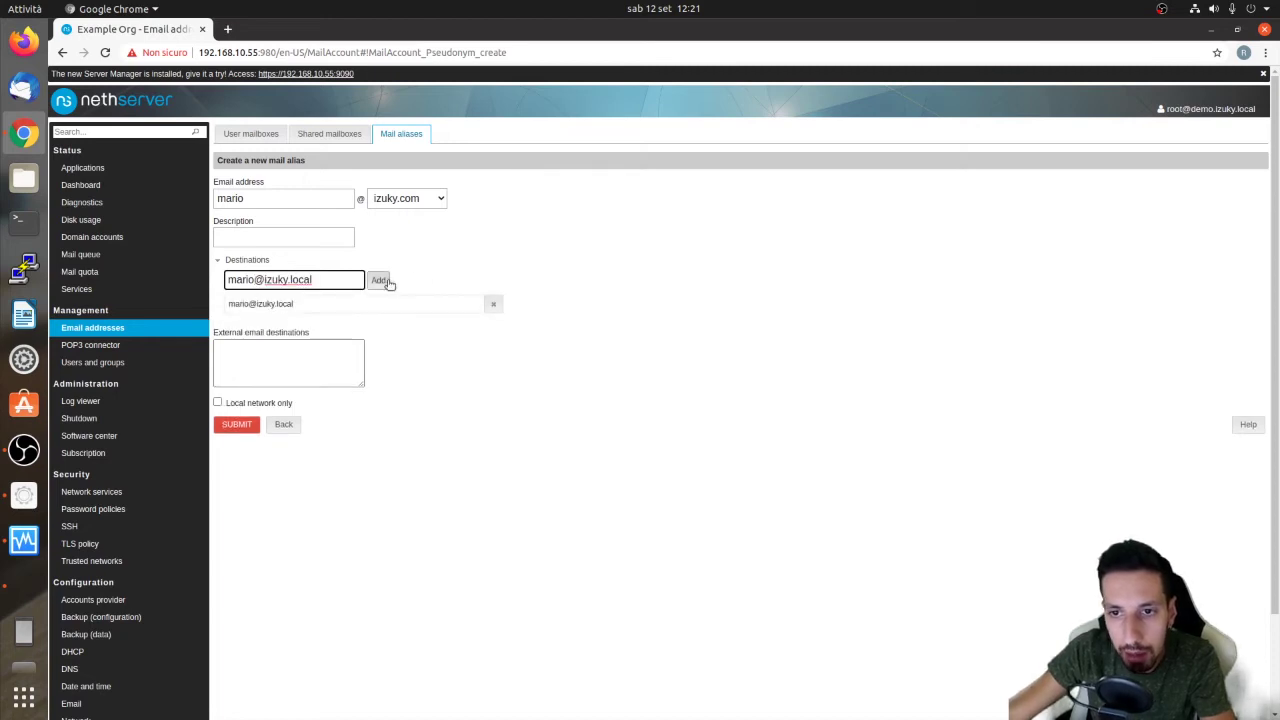
left_click(236, 425)
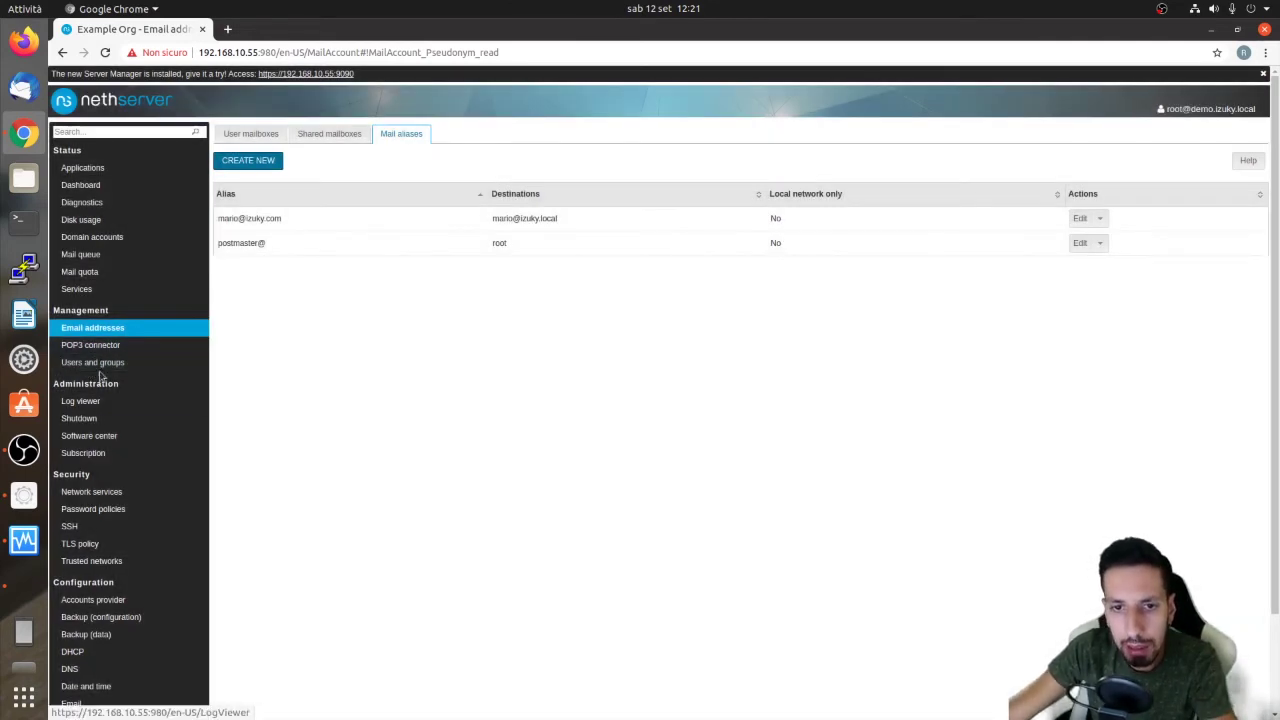
Return to the Mail aliases list via Email addresses
left_click(92, 362)
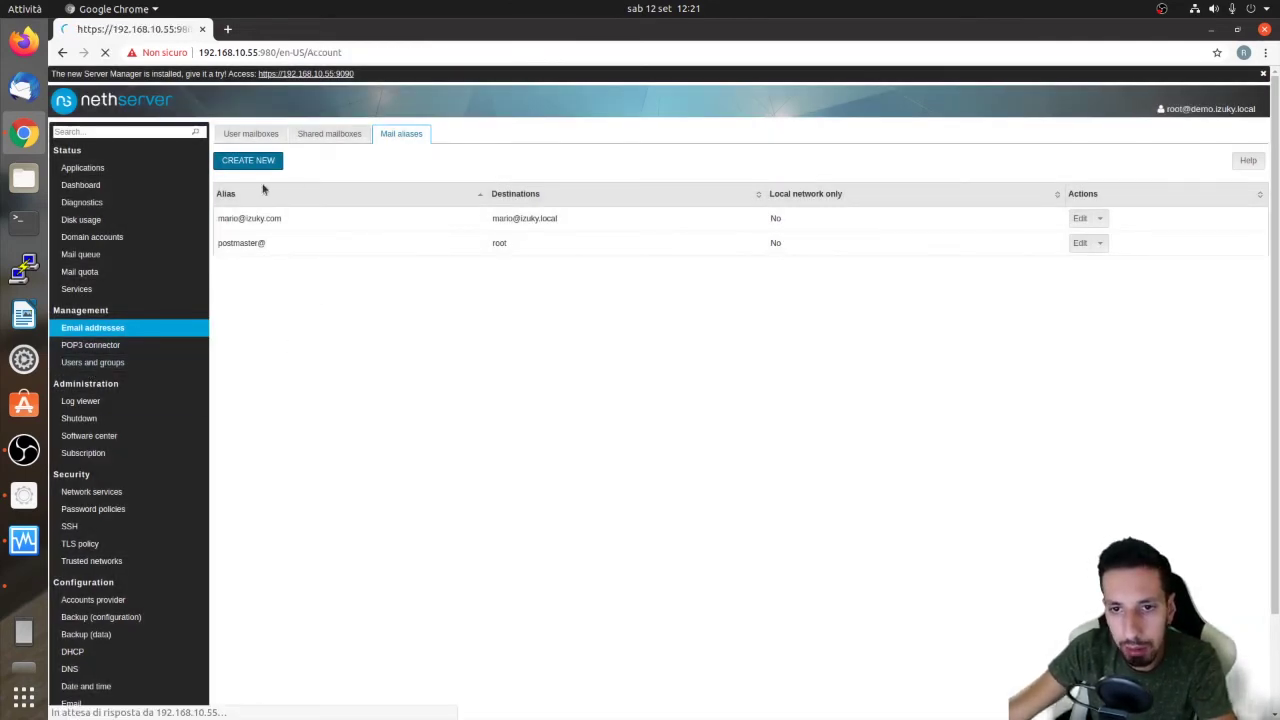
left_click(141, 327)
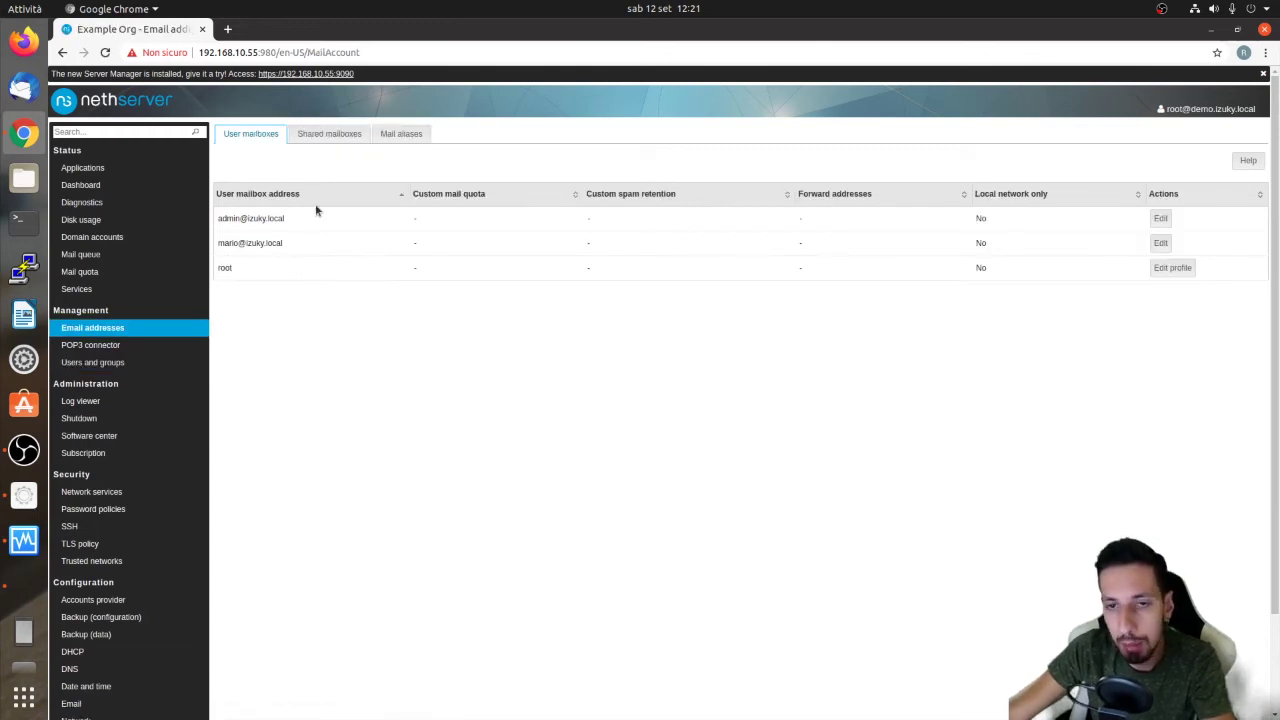
left_click(398, 133)
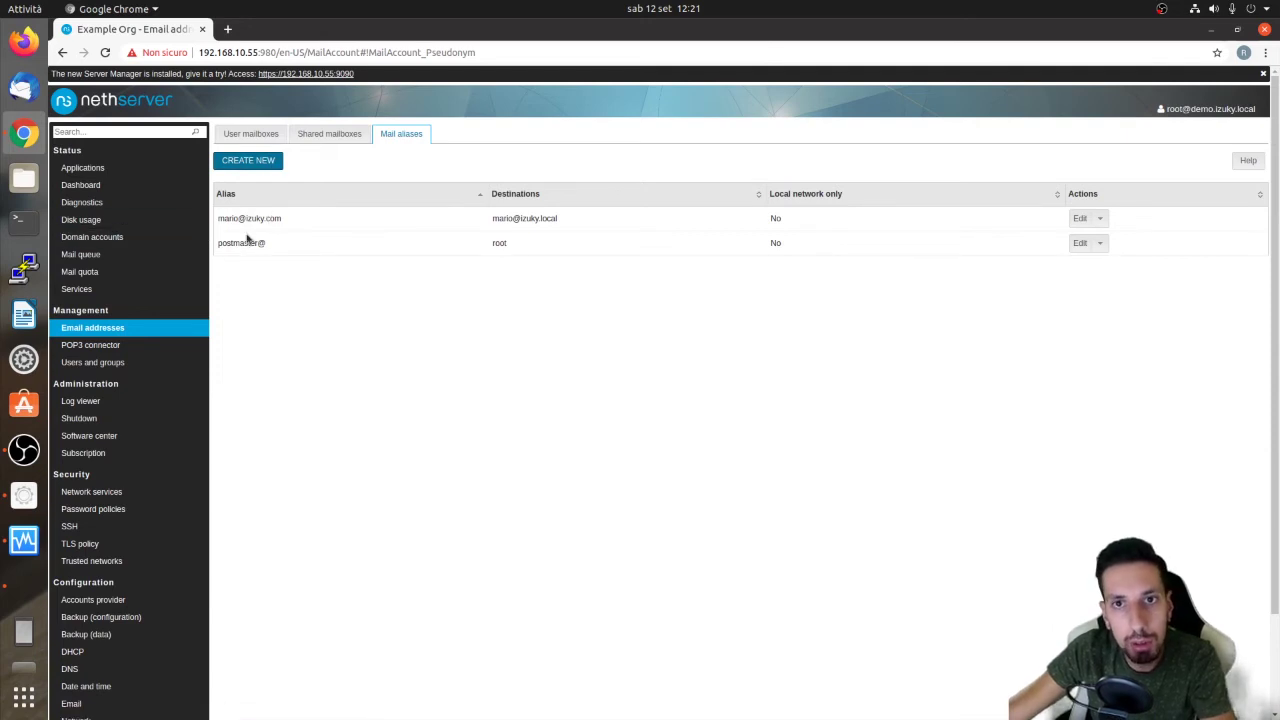
Create another izuky.com alias with the same user's local mailbox as its destination
left_click(258, 164)
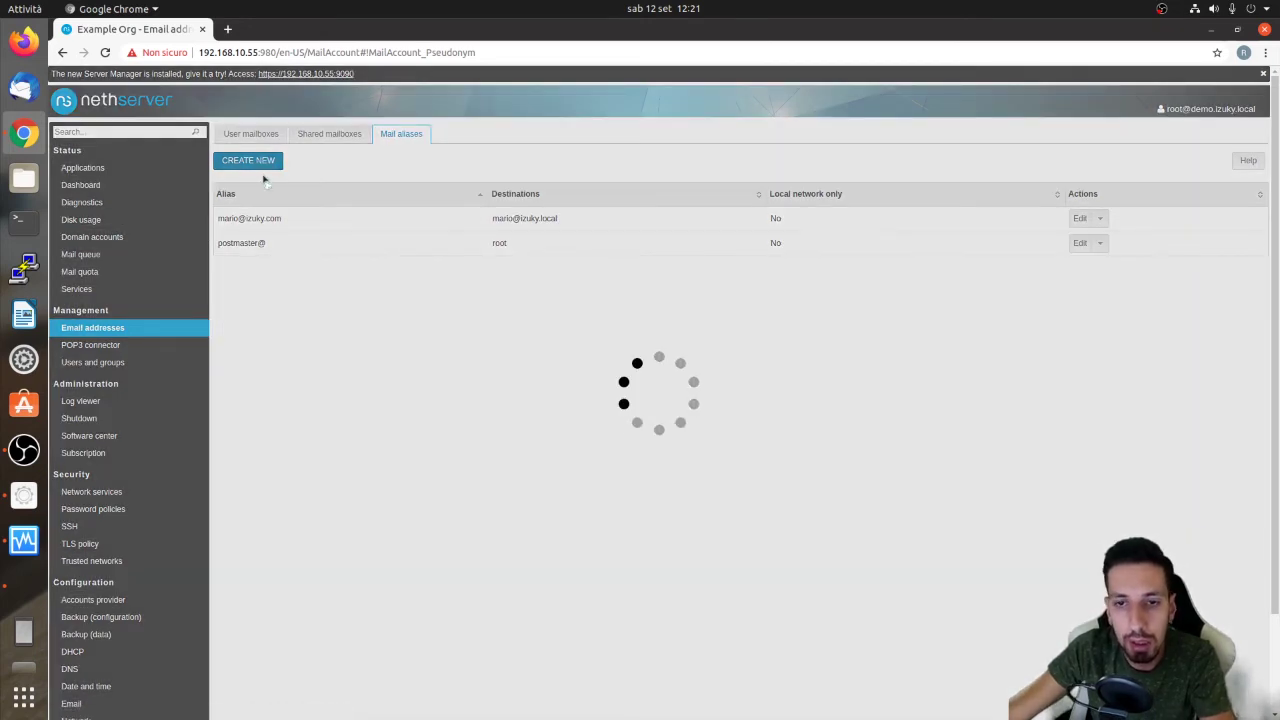
left_click(274, 203)
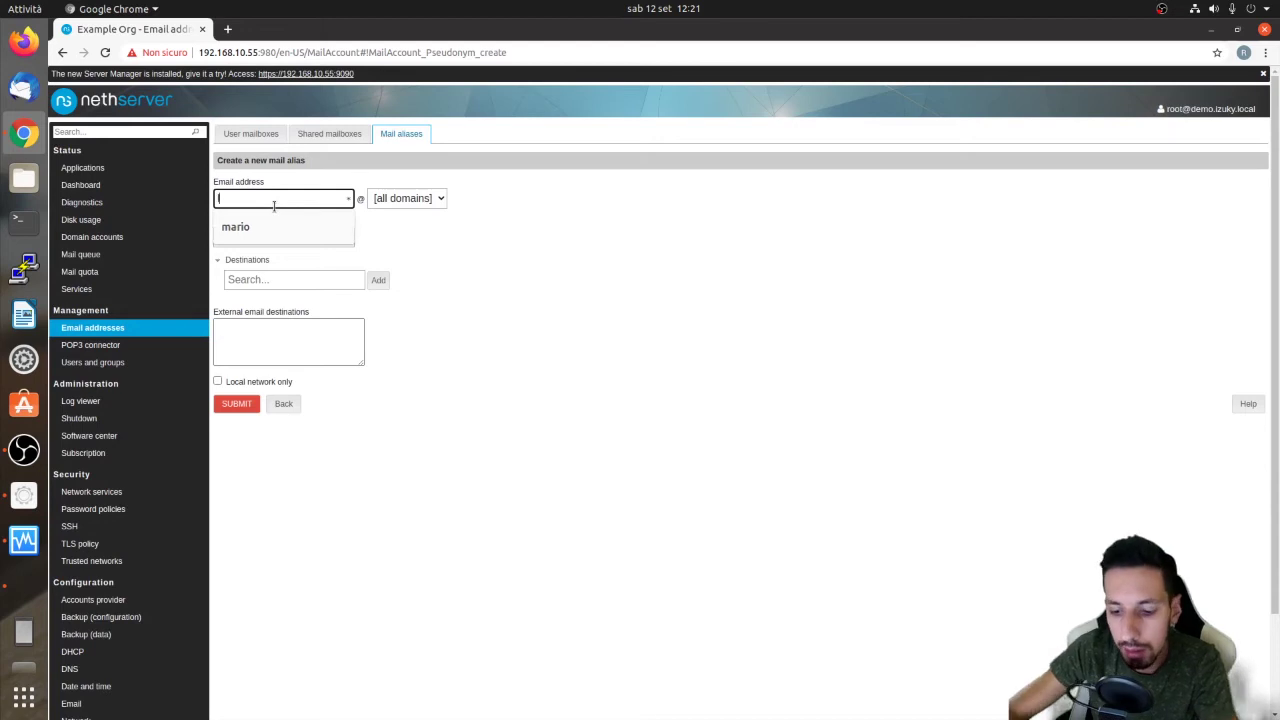
type("luigi")
key("Tab")
left_click(393, 205)
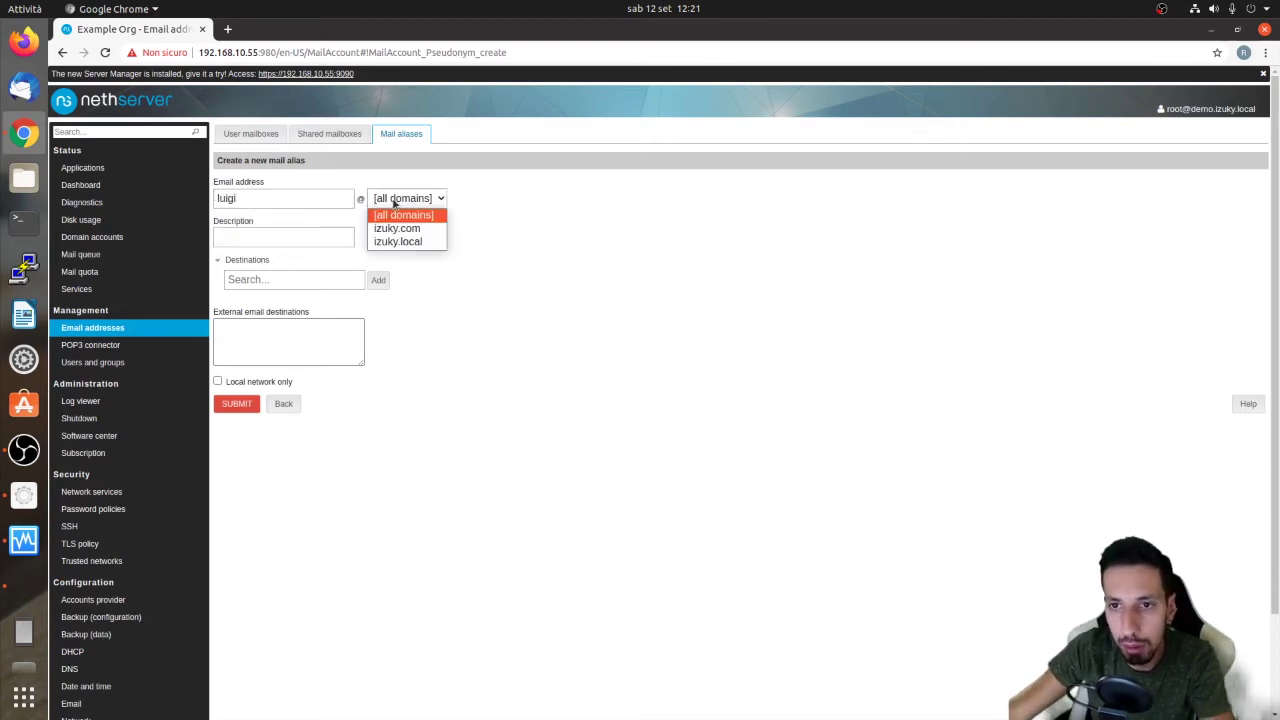
left_click(393, 228)
left_click(257, 272)
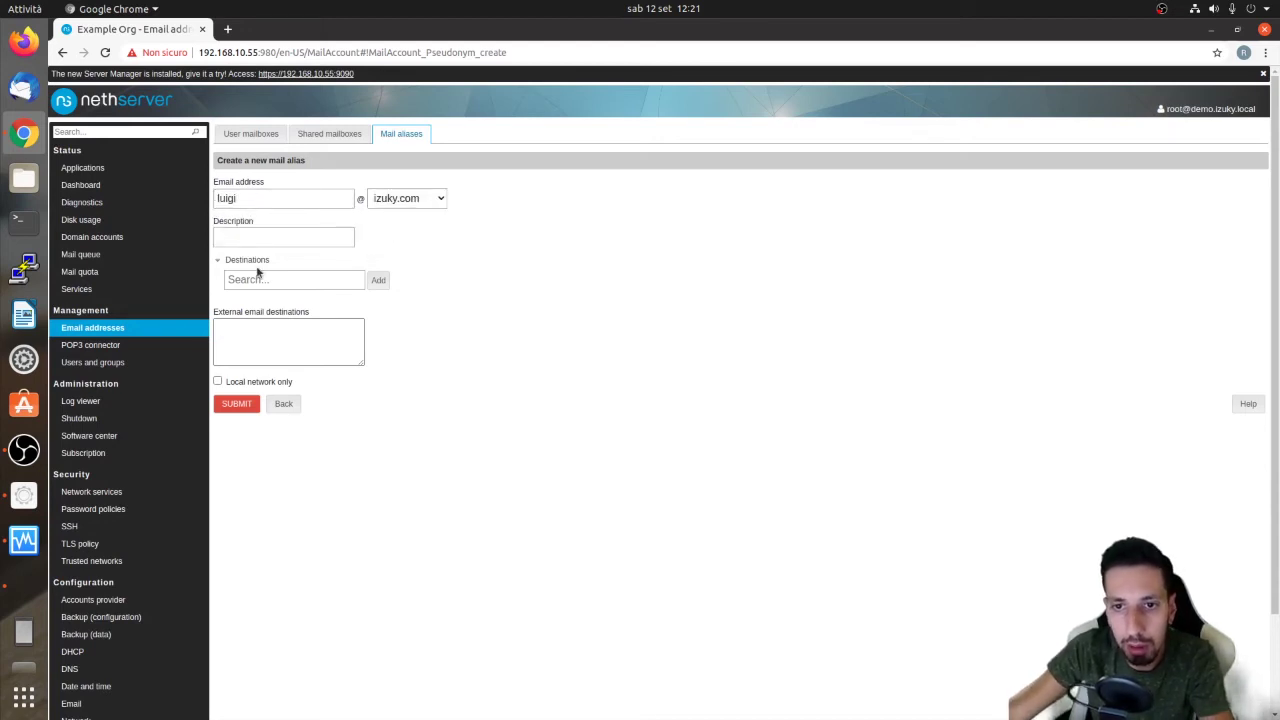
left_click(269, 279)
type("mario")
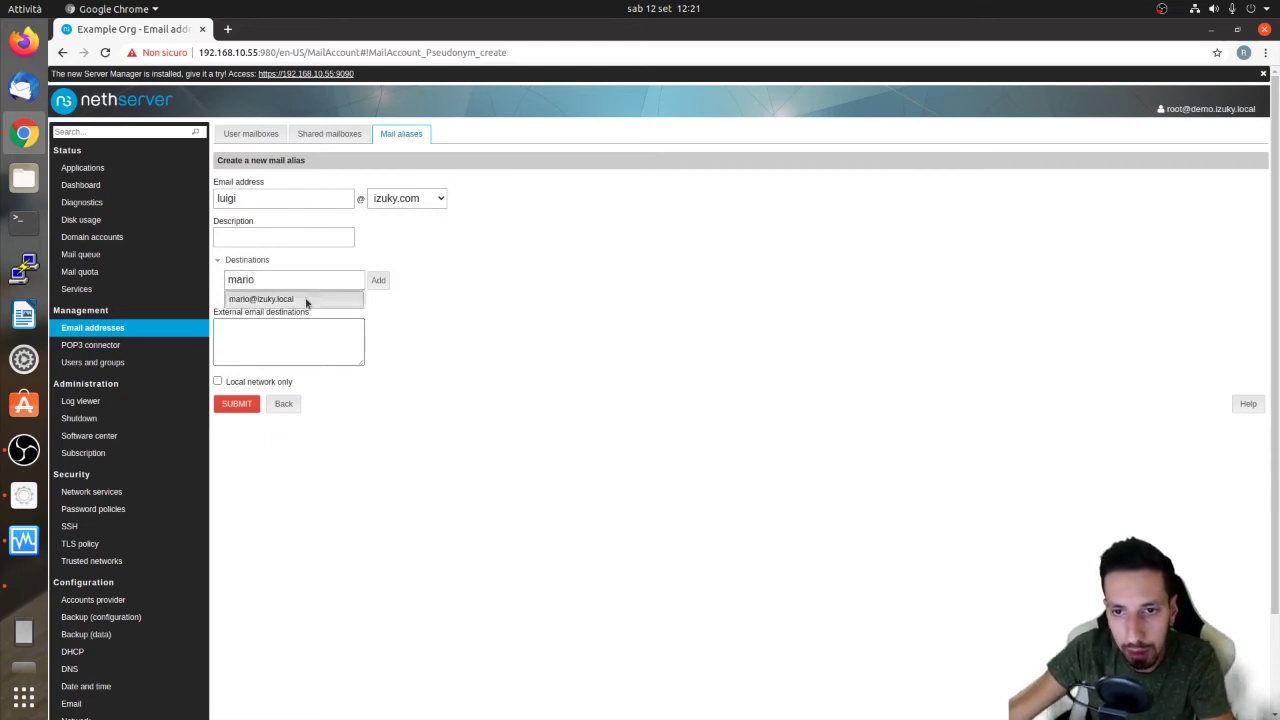
left_click(303, 299)
left_click(379, 280)
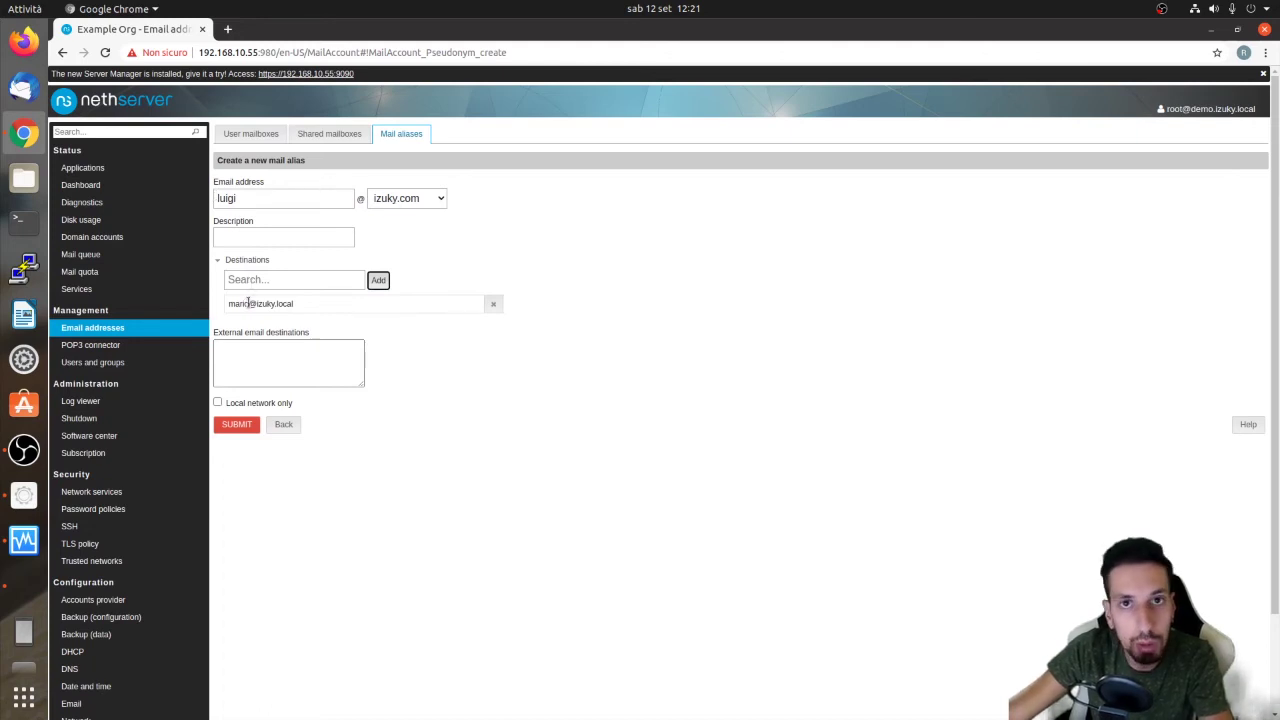
left_click(224, 428)
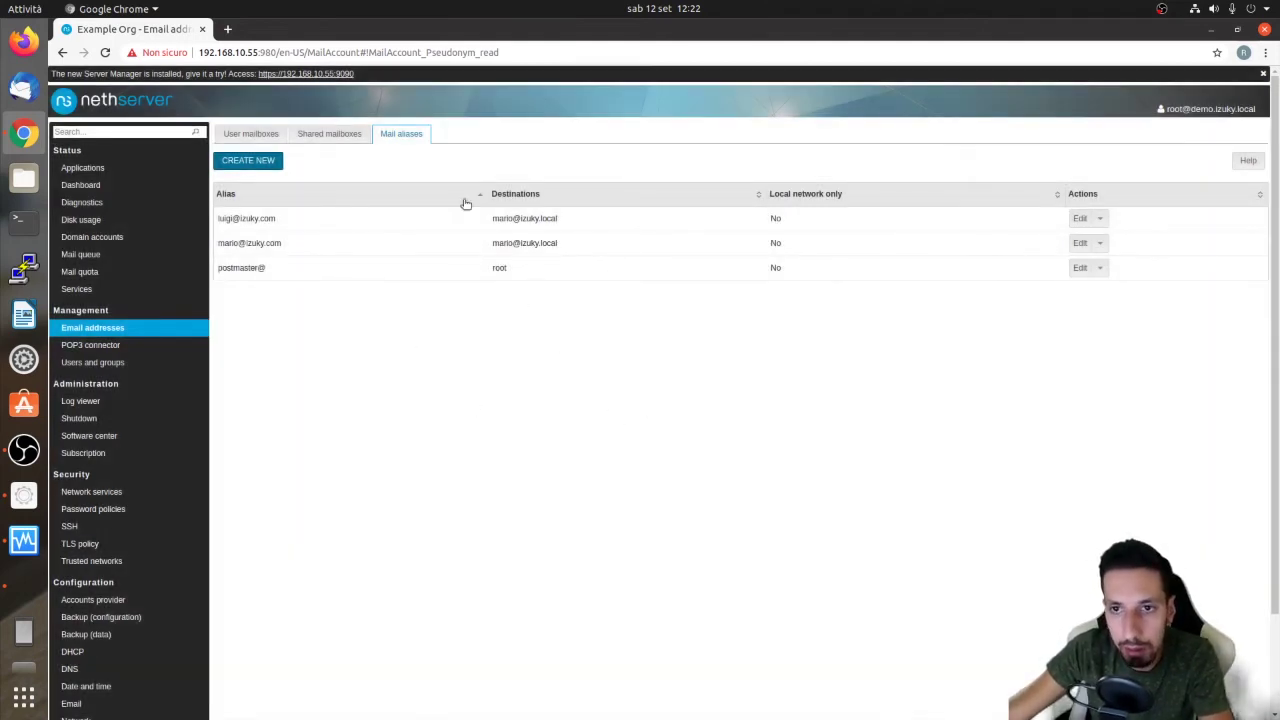
Check the Shared and User mailboxes lists, then launch Thunderbird
left_click(335, 137)
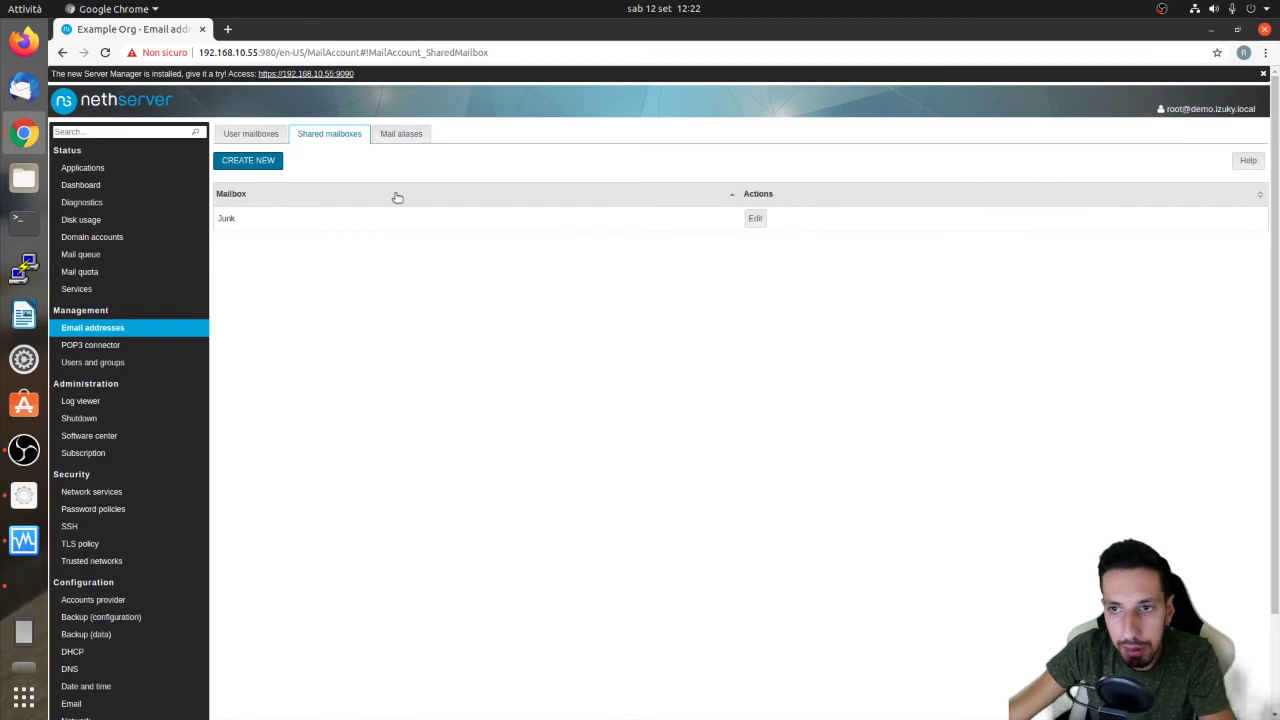
left_click(275, 144)
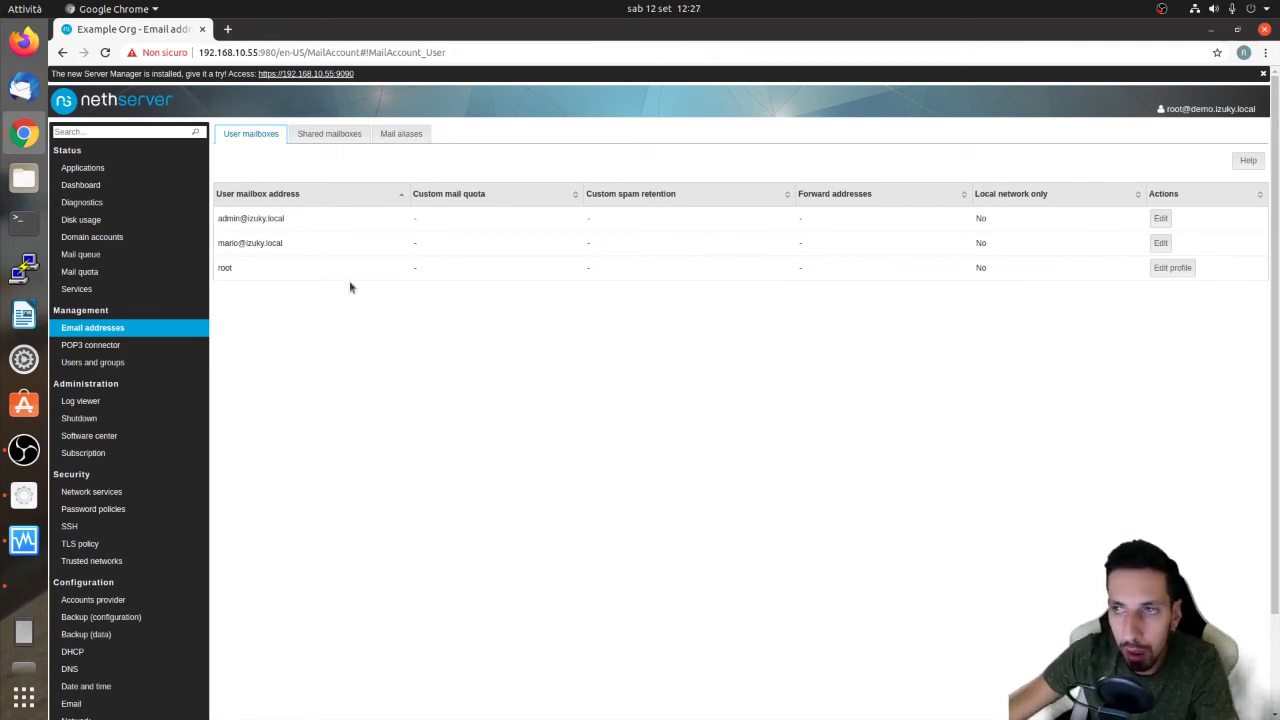
left_click(24, 86)
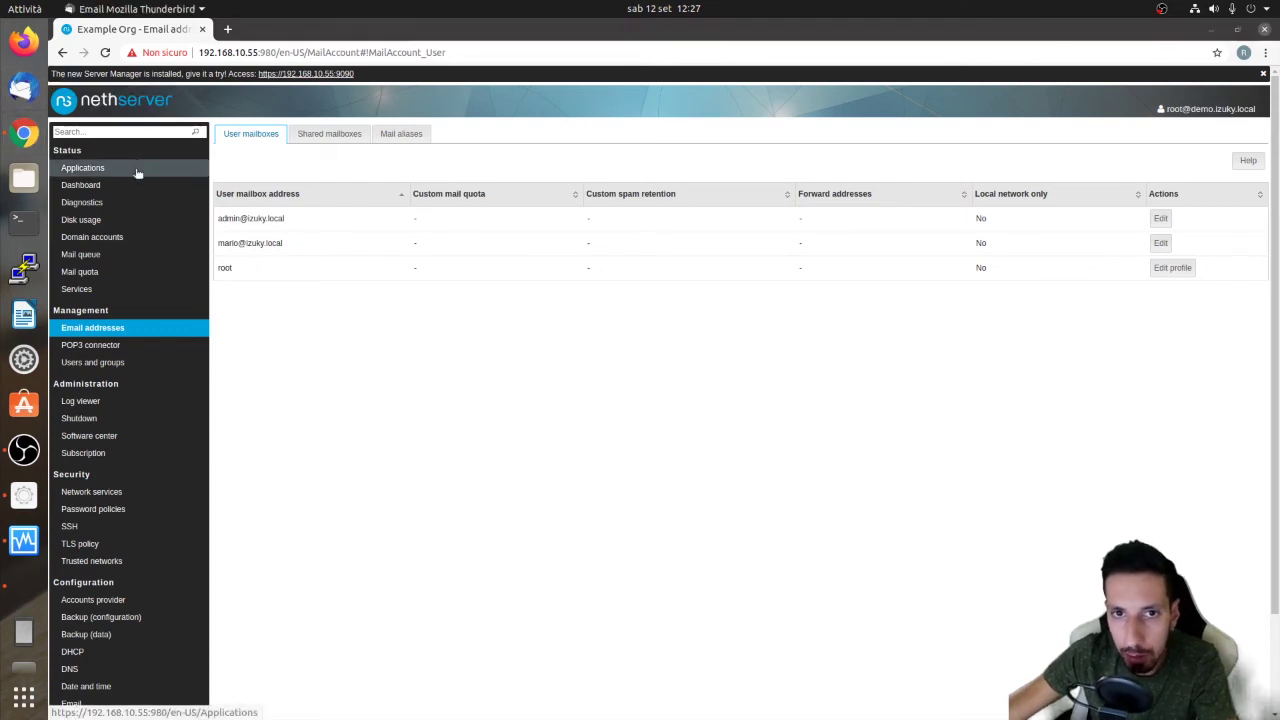
left_click(398, 52)
left_click(465, 32)
left_click(346, 52)
mouse_move(383, 288)
mouse_move(138, 52)
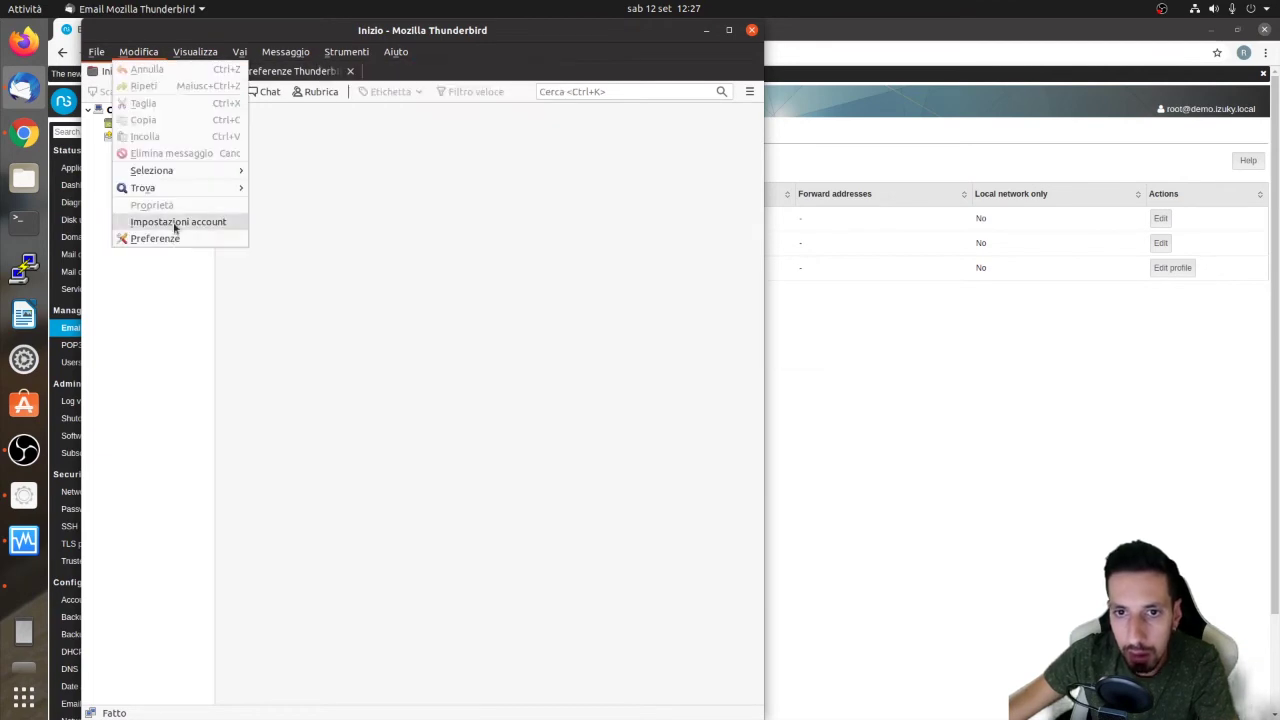
left_click(172, 220)
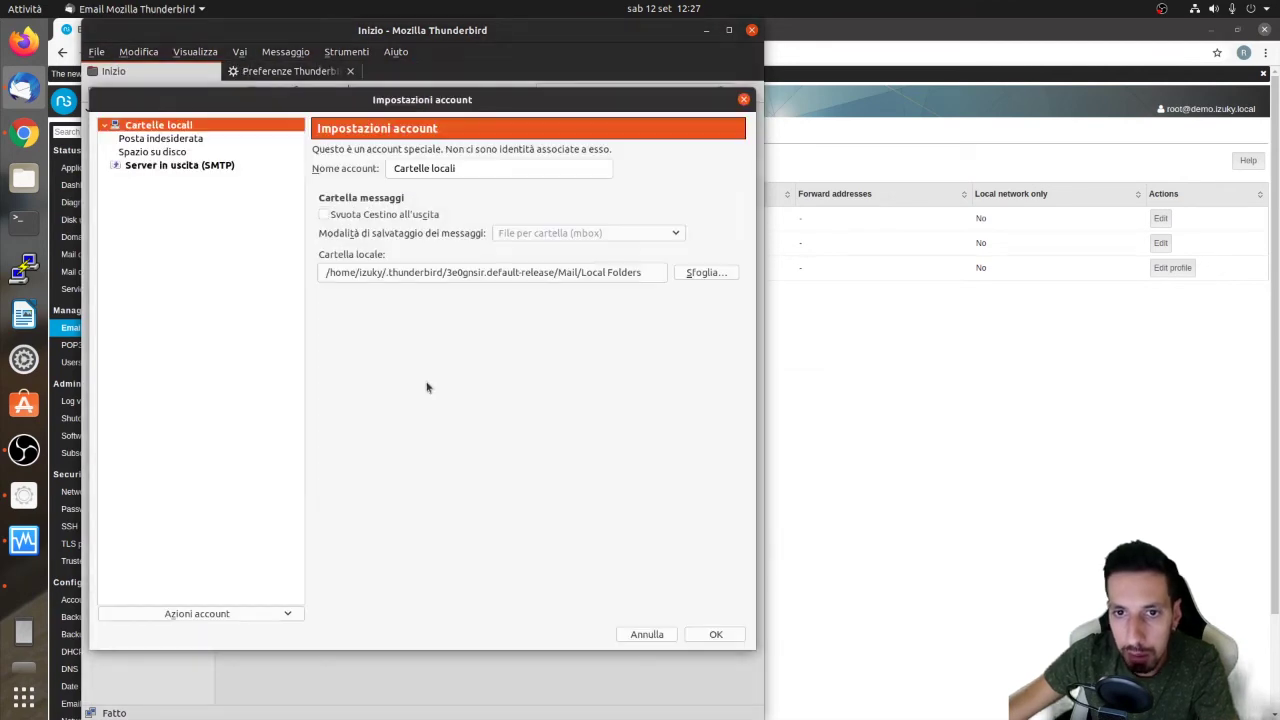
left_click(205, 614)
left_click(177, 514)
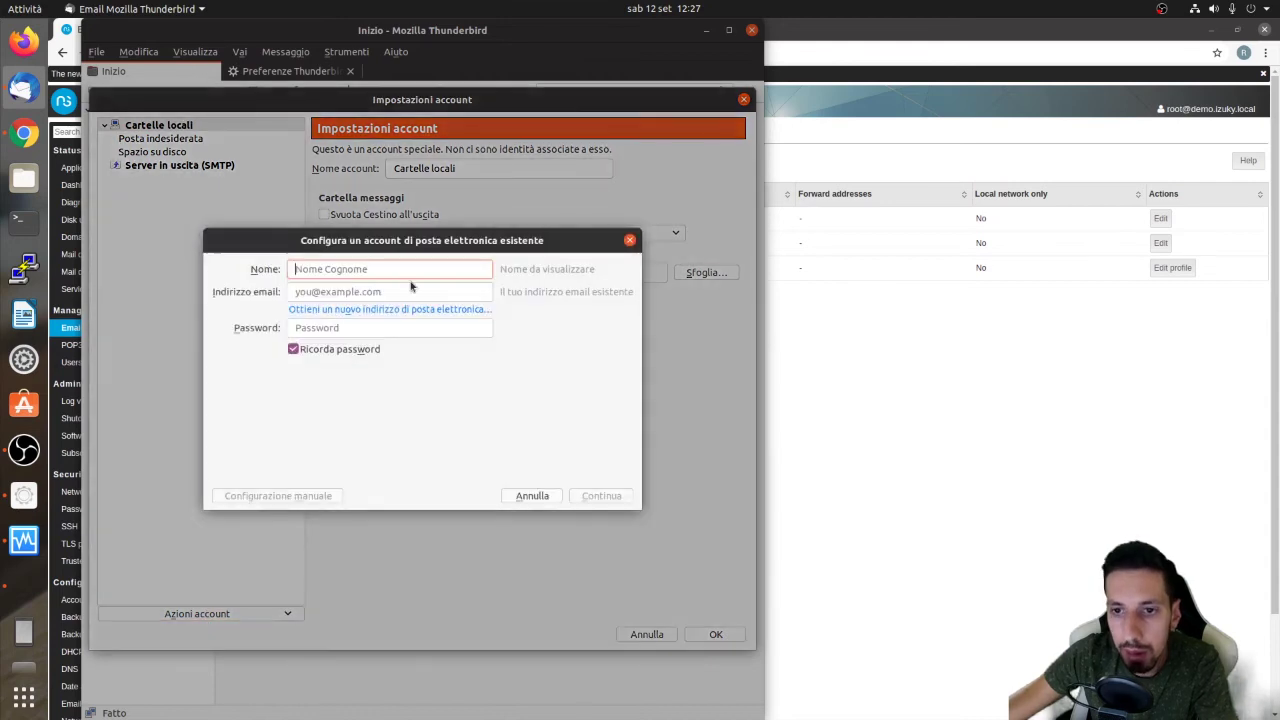
Fill in the user's display name, izuky.com e-mail address and password, then choose manual configuration
type("Mario")
key("Tab")
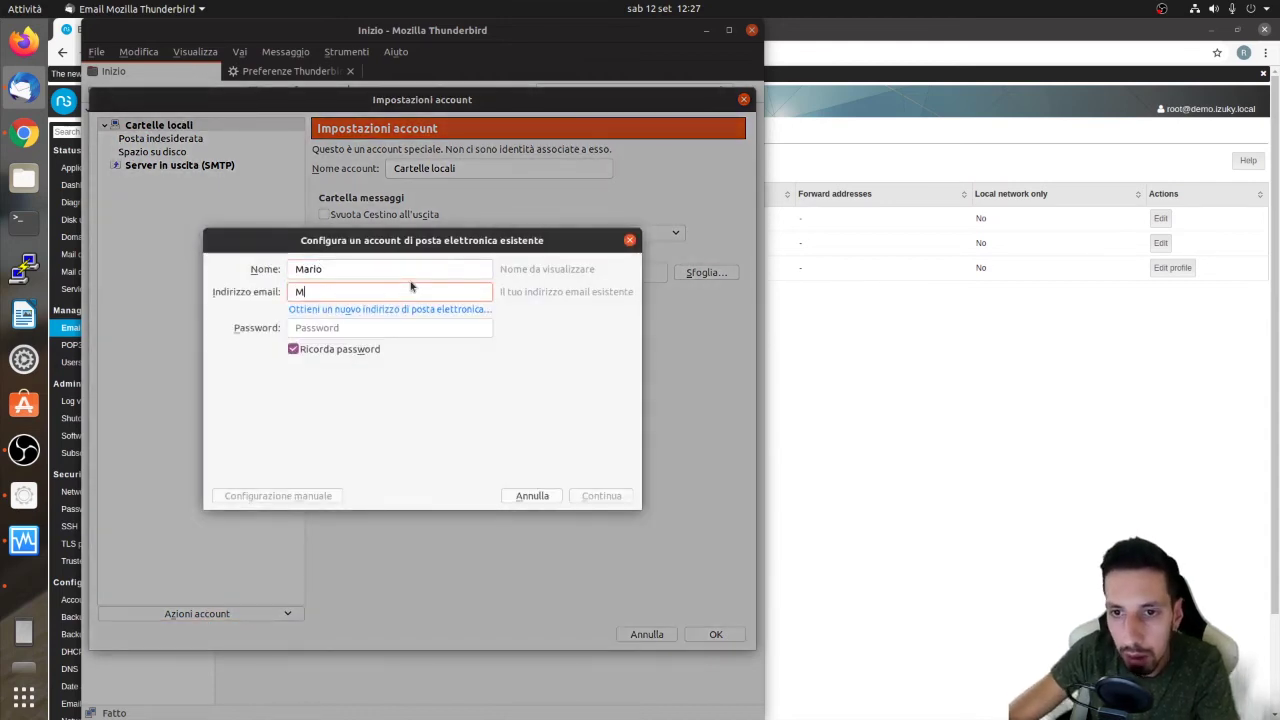
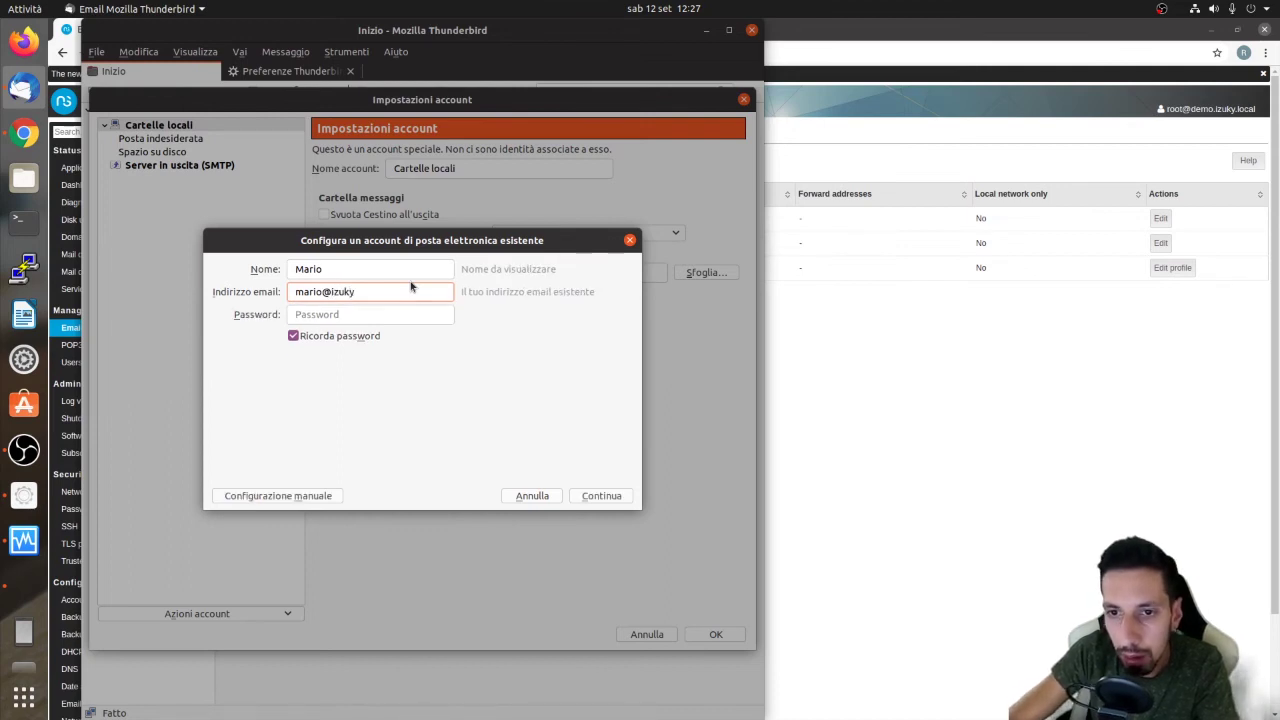
key("Tab")
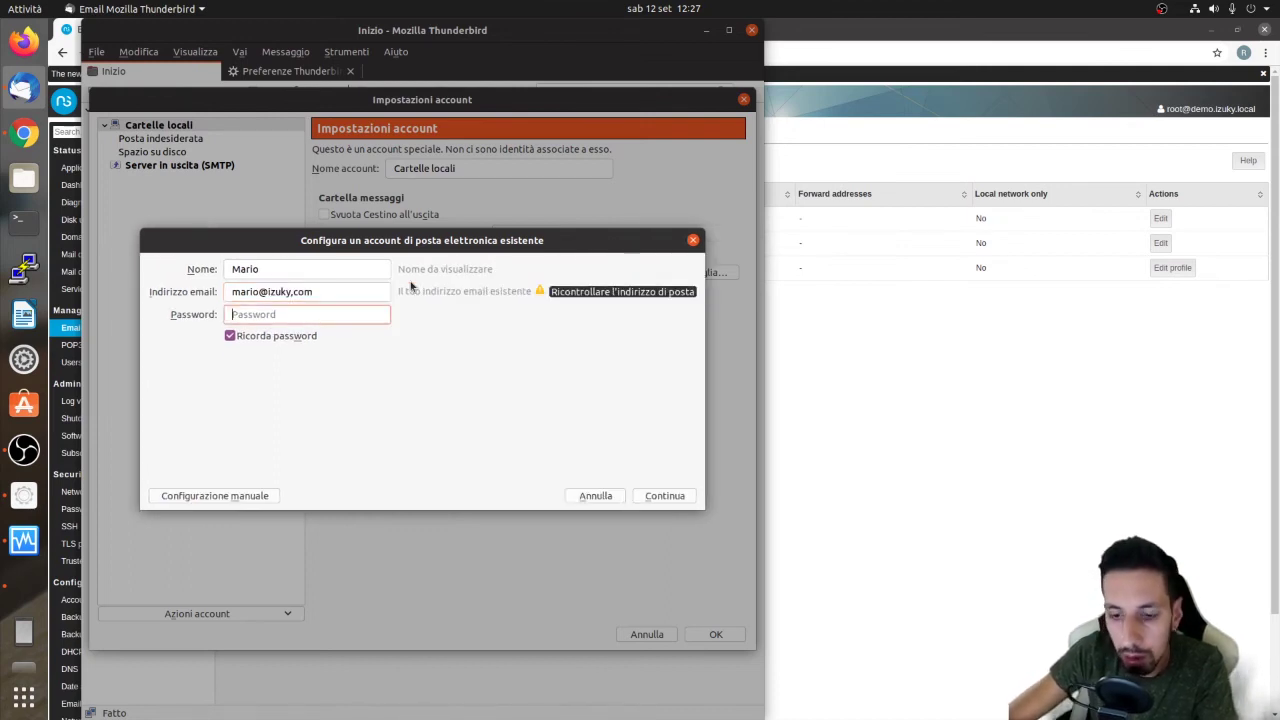
type("••")
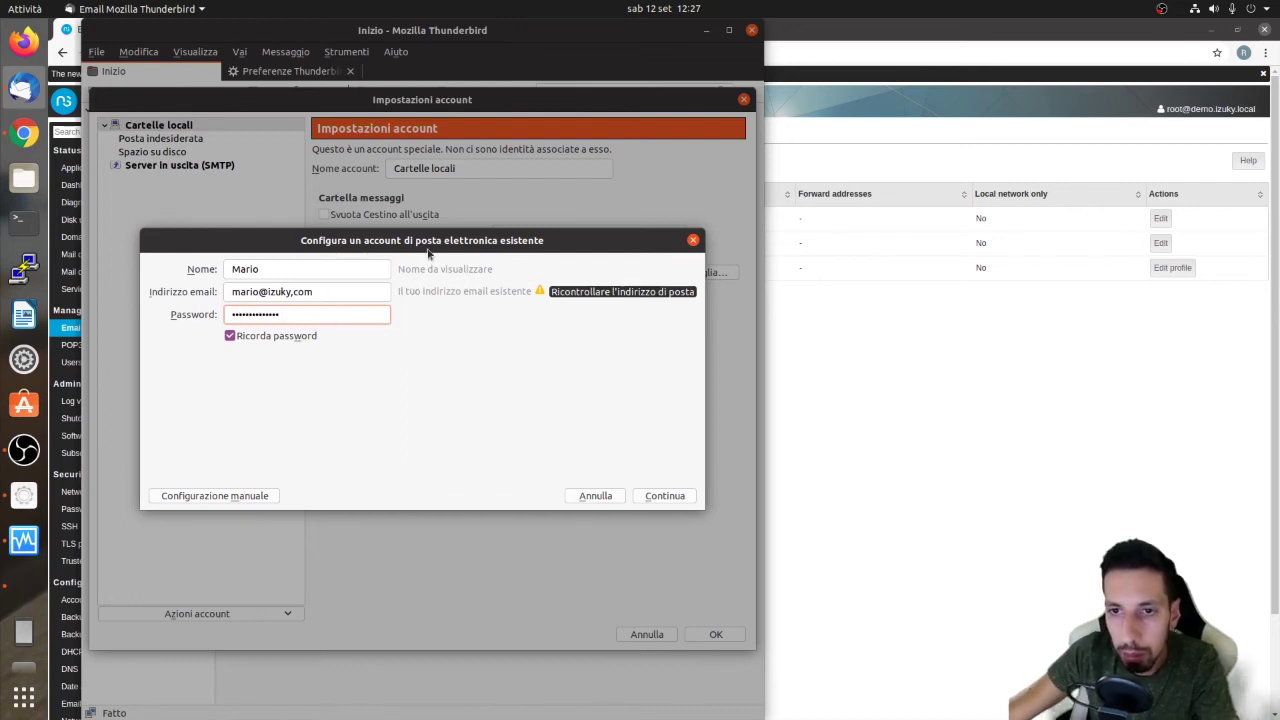
left_click_drag(428, 247, 487, 247)
left_click(285, 499)
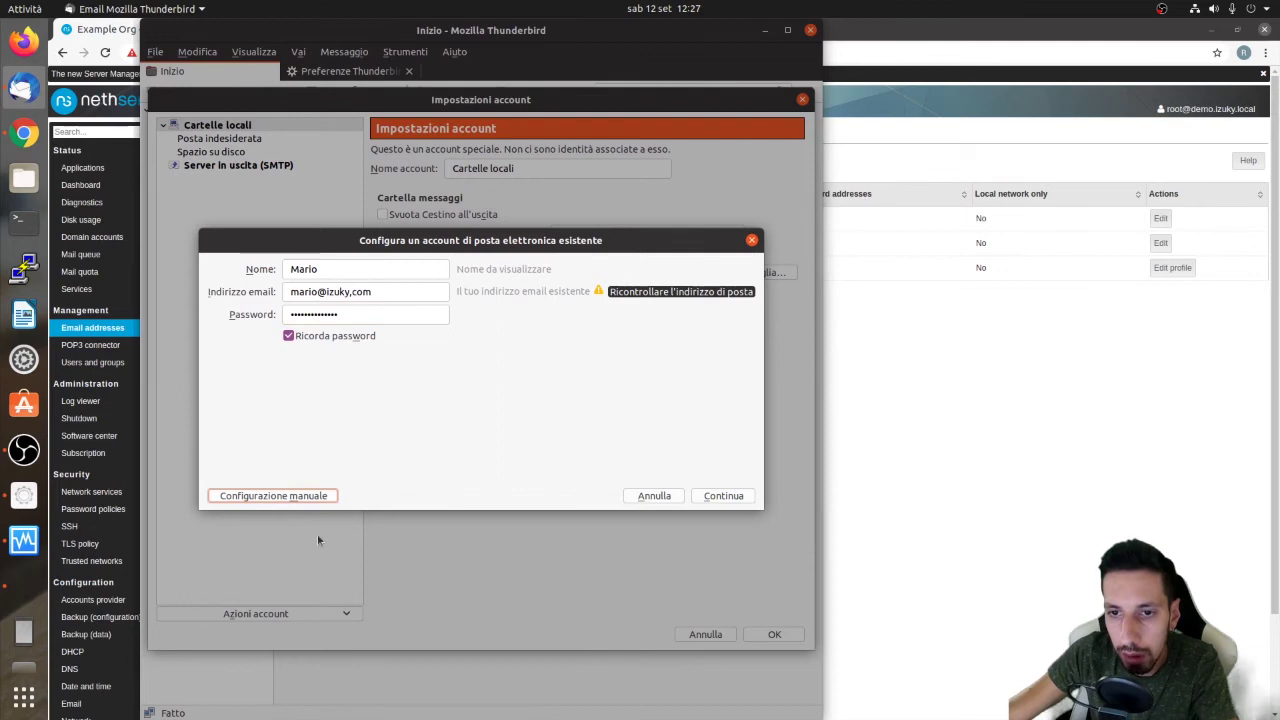
Set both the incoming and outgoing server names to 192.168.10.55
left_click(365, 293)
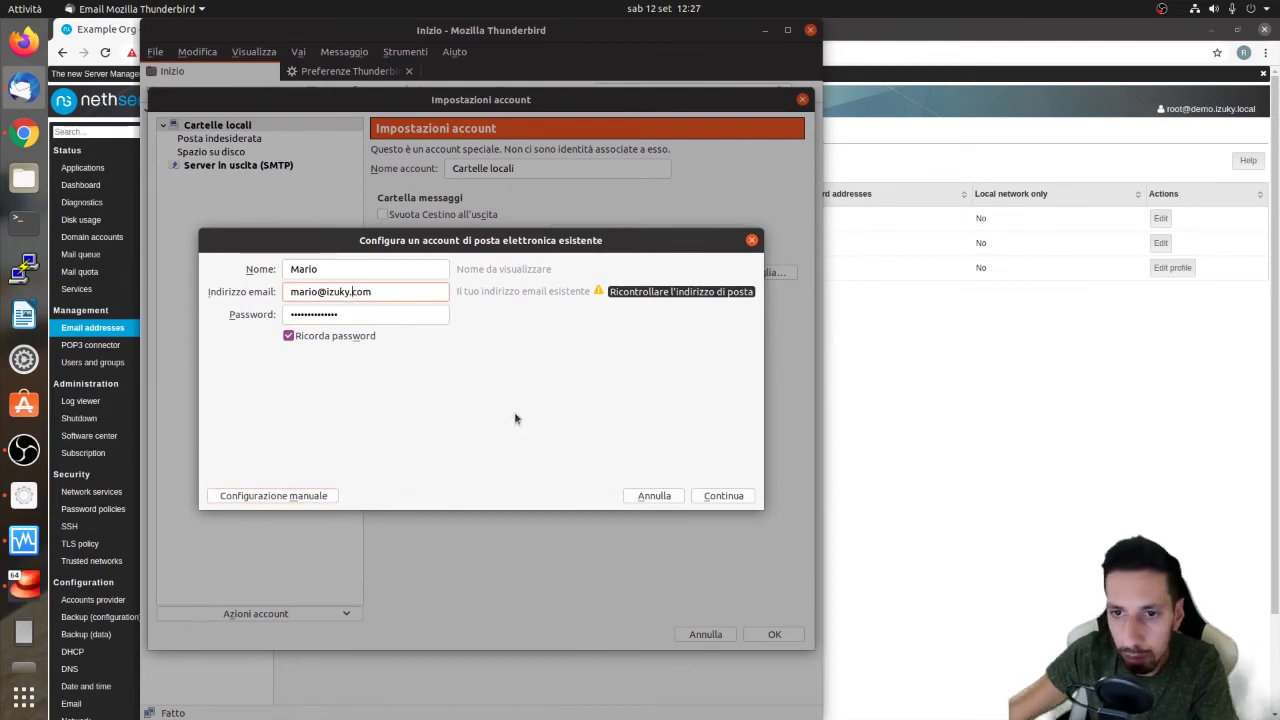
left_click(320, 497)
left_click(389, 405)
key("ctrl+a")
type("192.168.10.55")
key("ctrl+a")
key("ctrl+c")
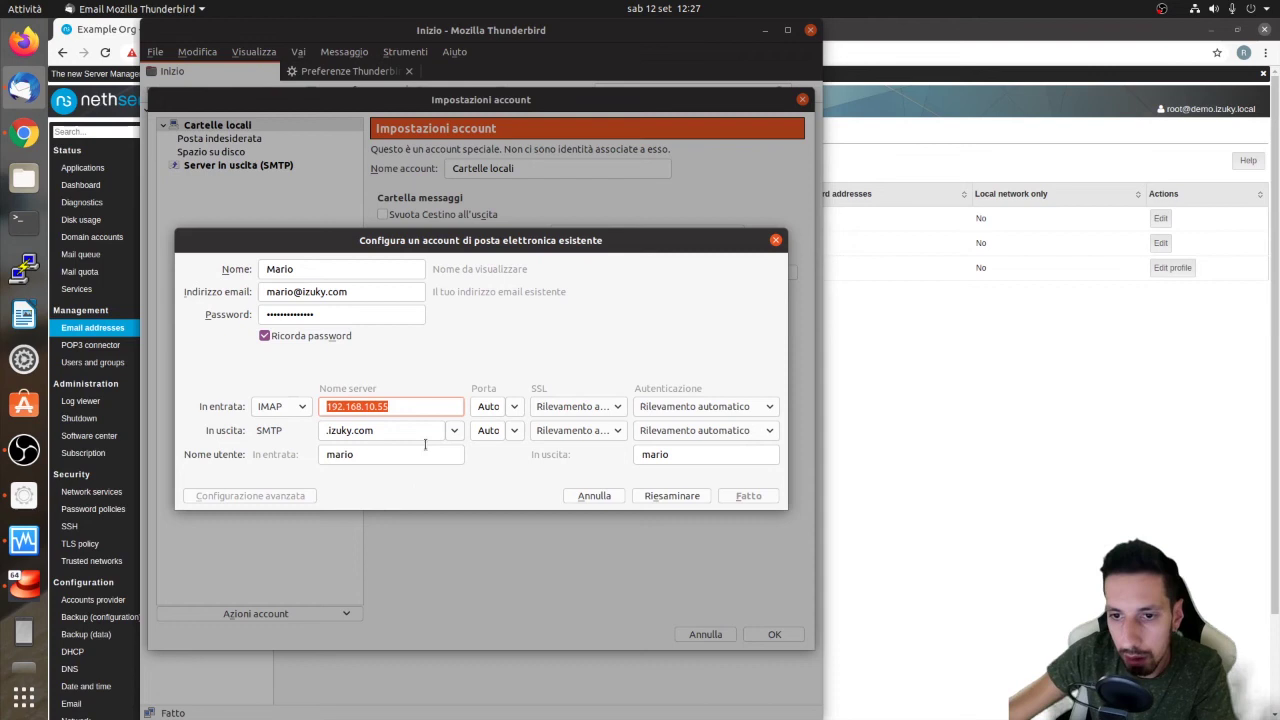
left_click(360, 430)
key("ctrl+a")
key("ctrl+v")
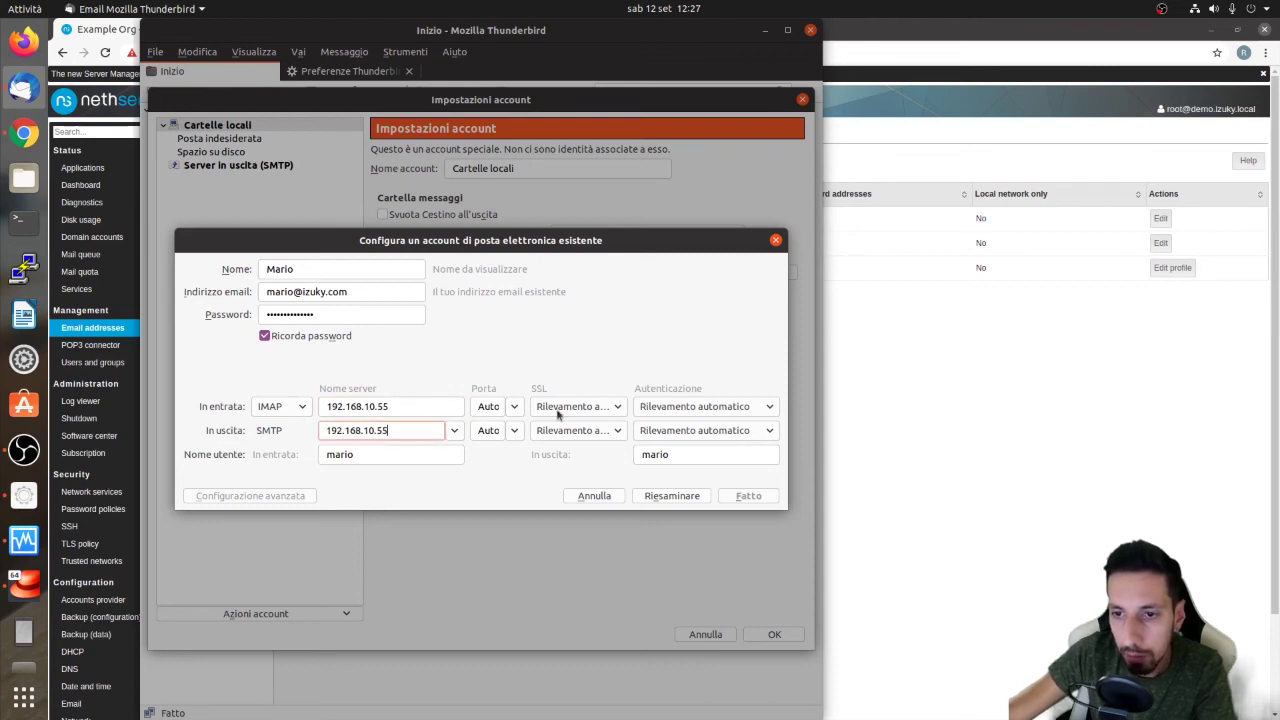
Use ports 143 and 587, STARTTLS and normal password for both servers, and create the account
left_click(514, 406)
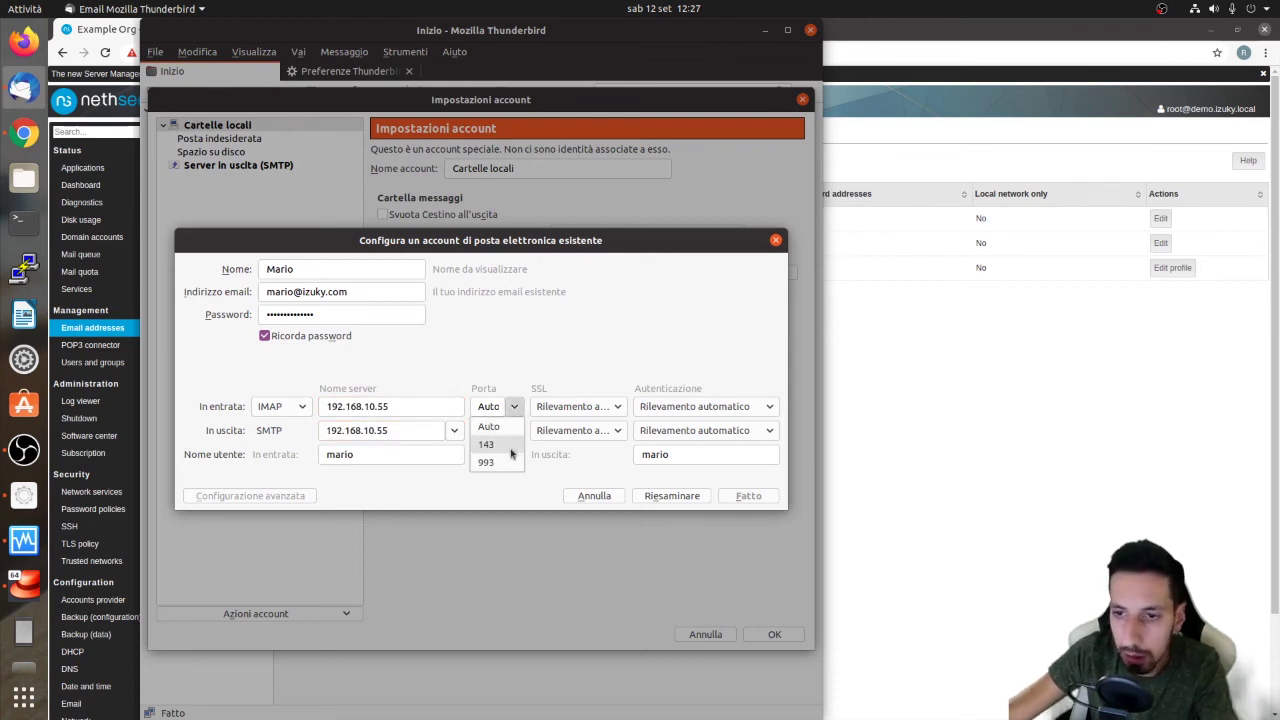
left_click(506, 445)
left_click(513, 431)
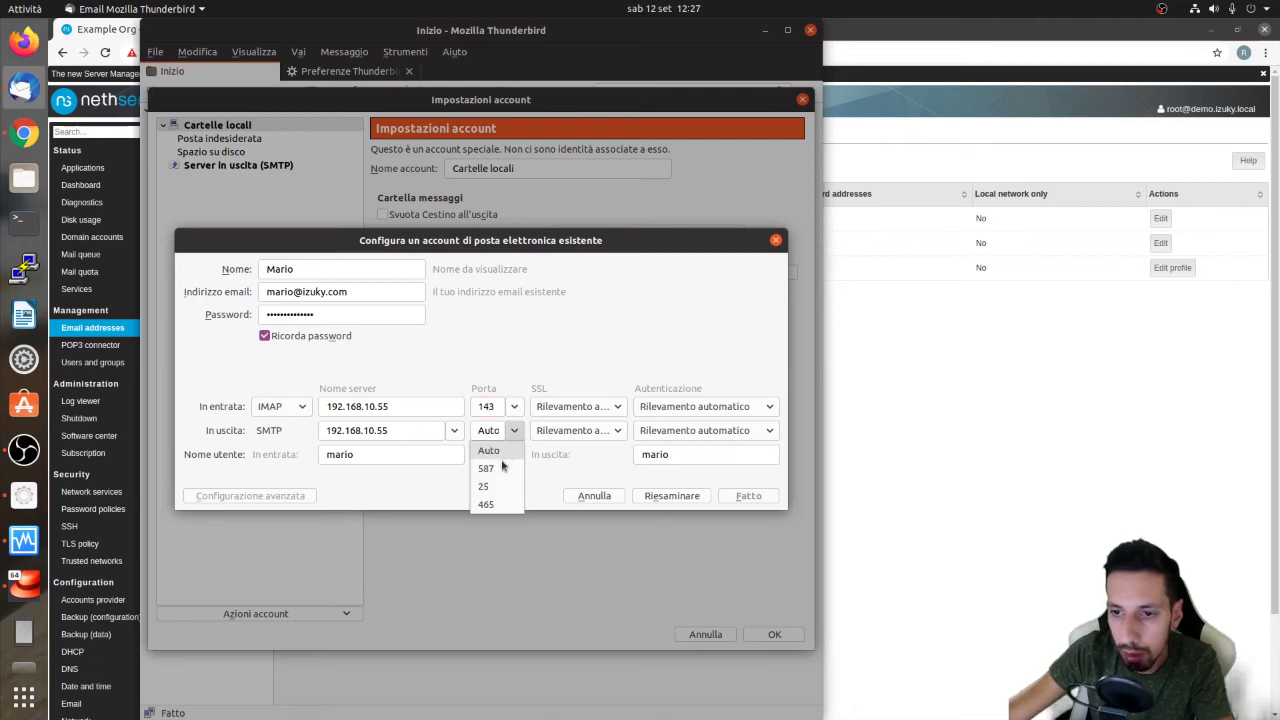
left_click(487, 468)
left_click(600, 408)
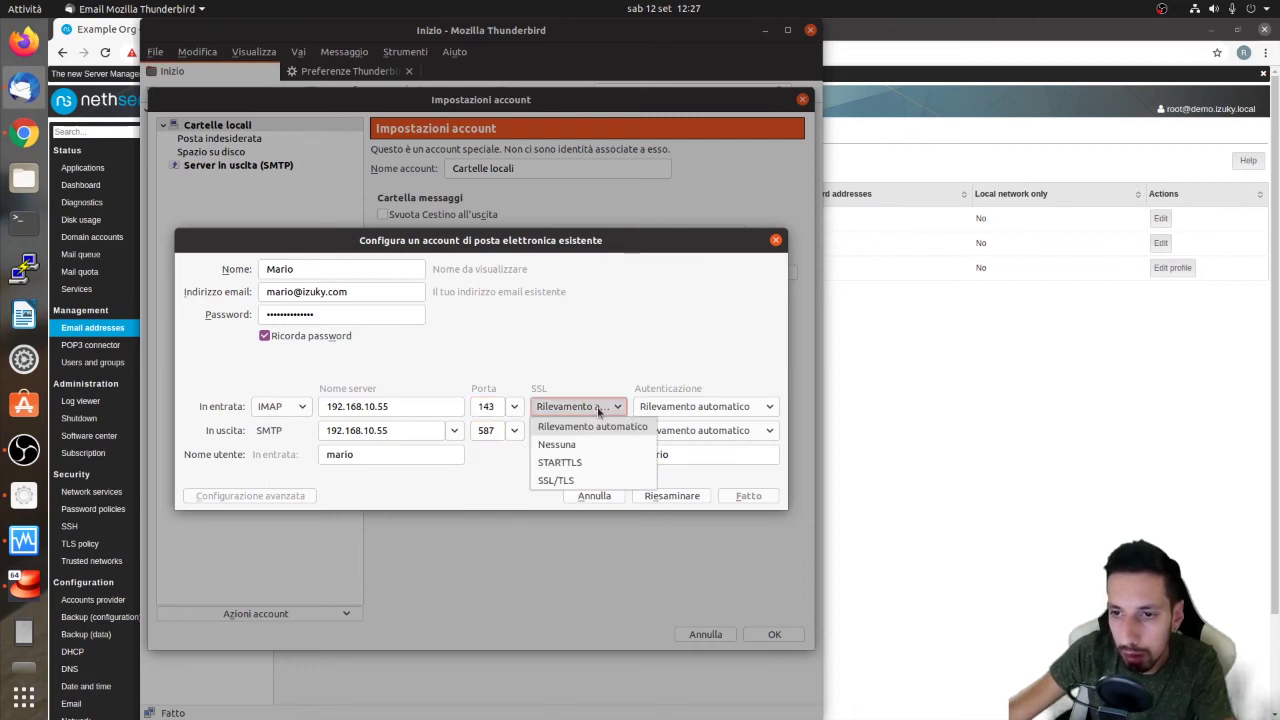
left_click(562, 462)
left_click(567, 433)
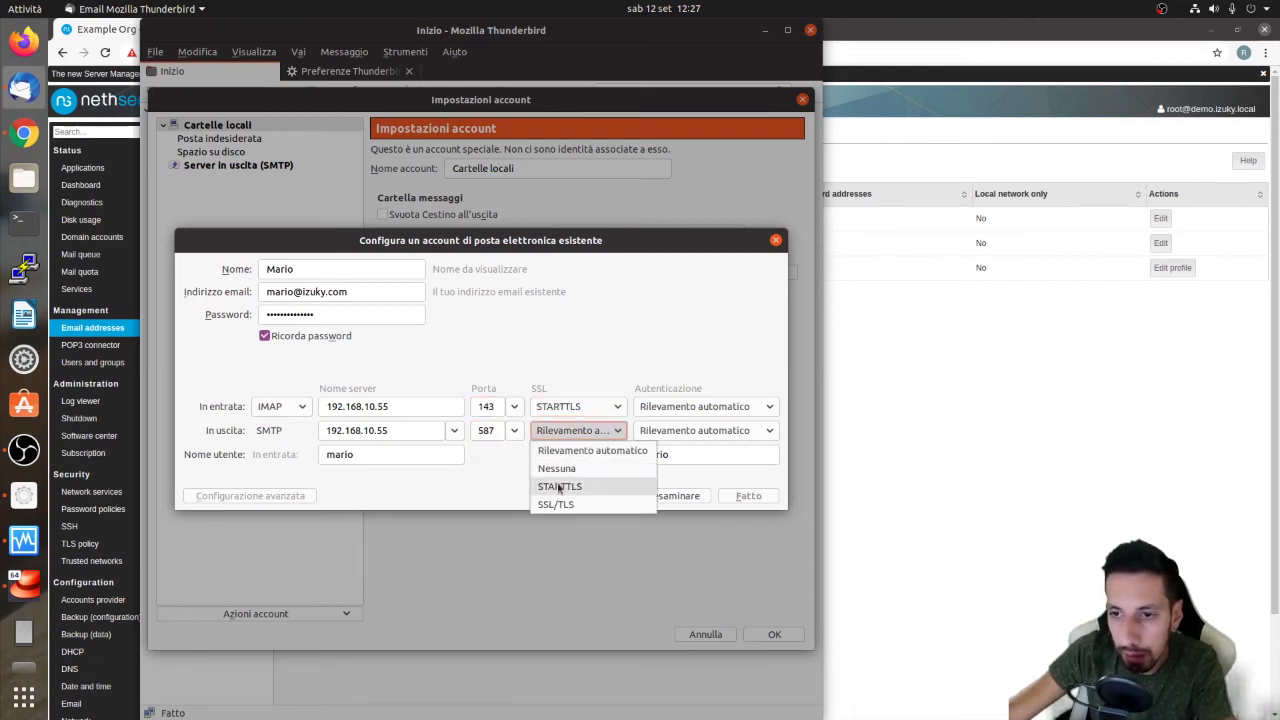
left_click(560, 486)
left_click(706, 408)
left_click(690, 440)
left_click(688, 434)
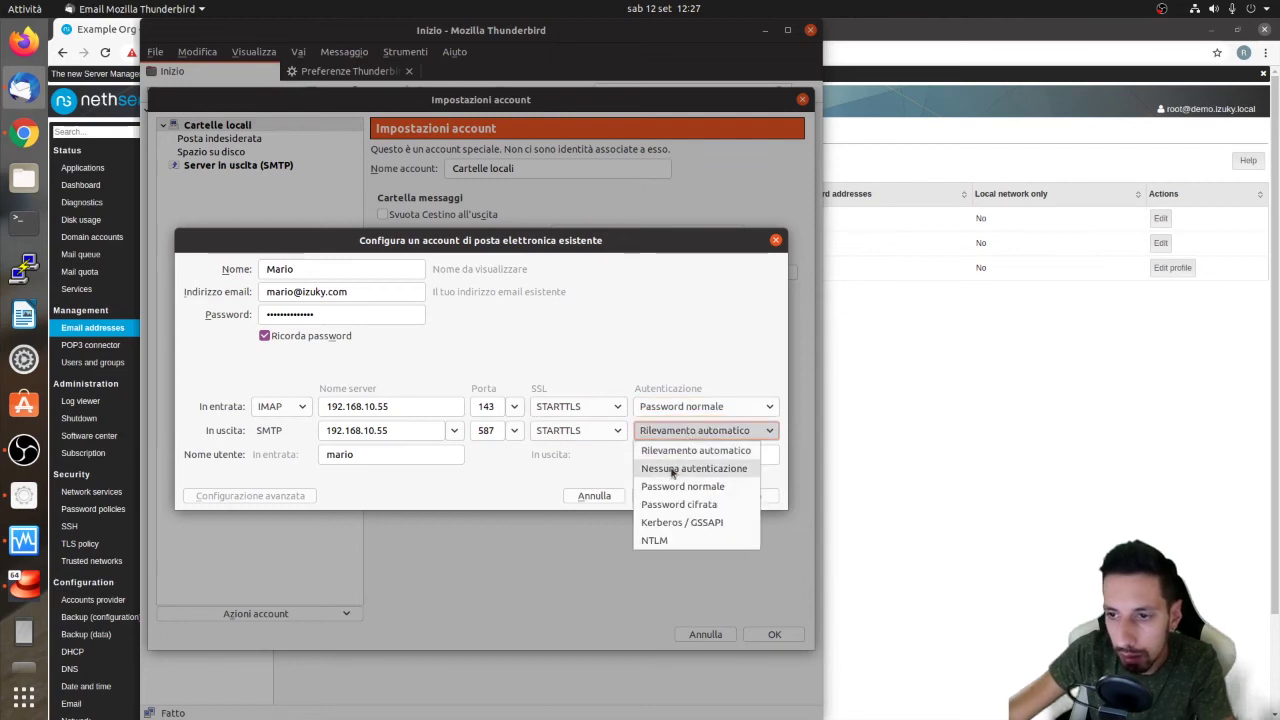
left_click(660, 487)
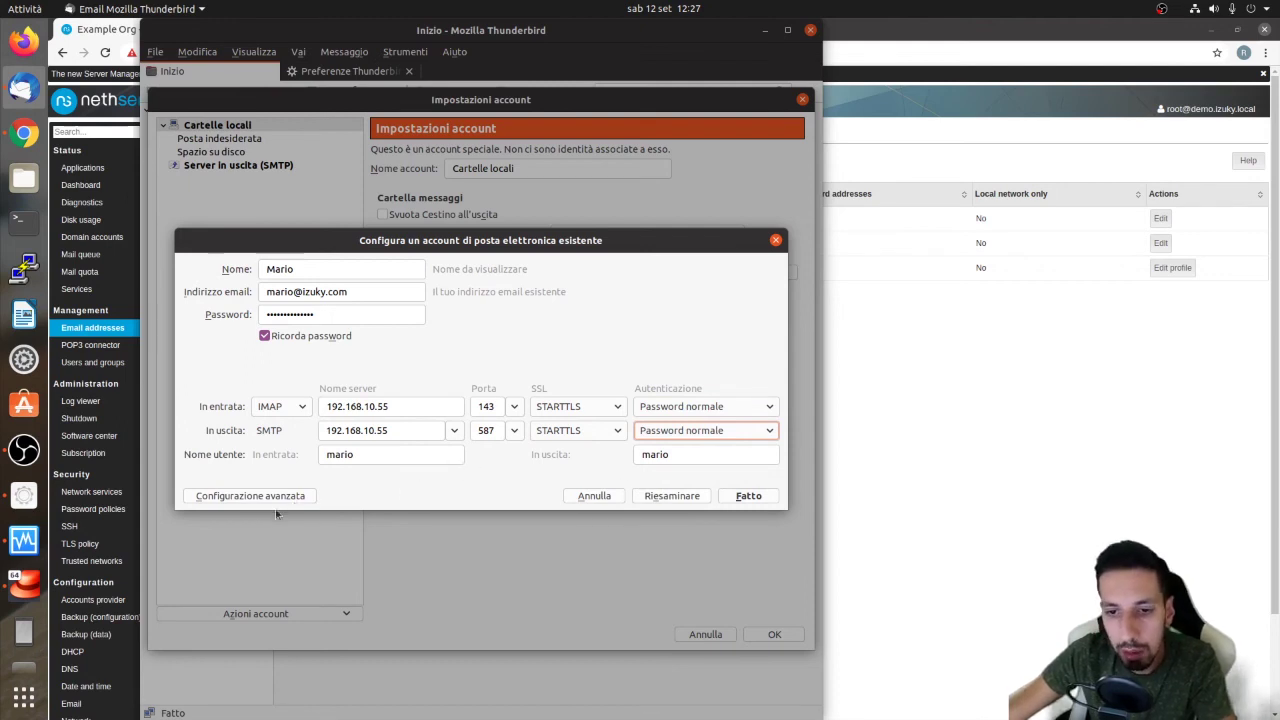
left_click(266, 496)
Close the account settings with OK and open the new account's Posta in arrivo
left_click(265, 139)
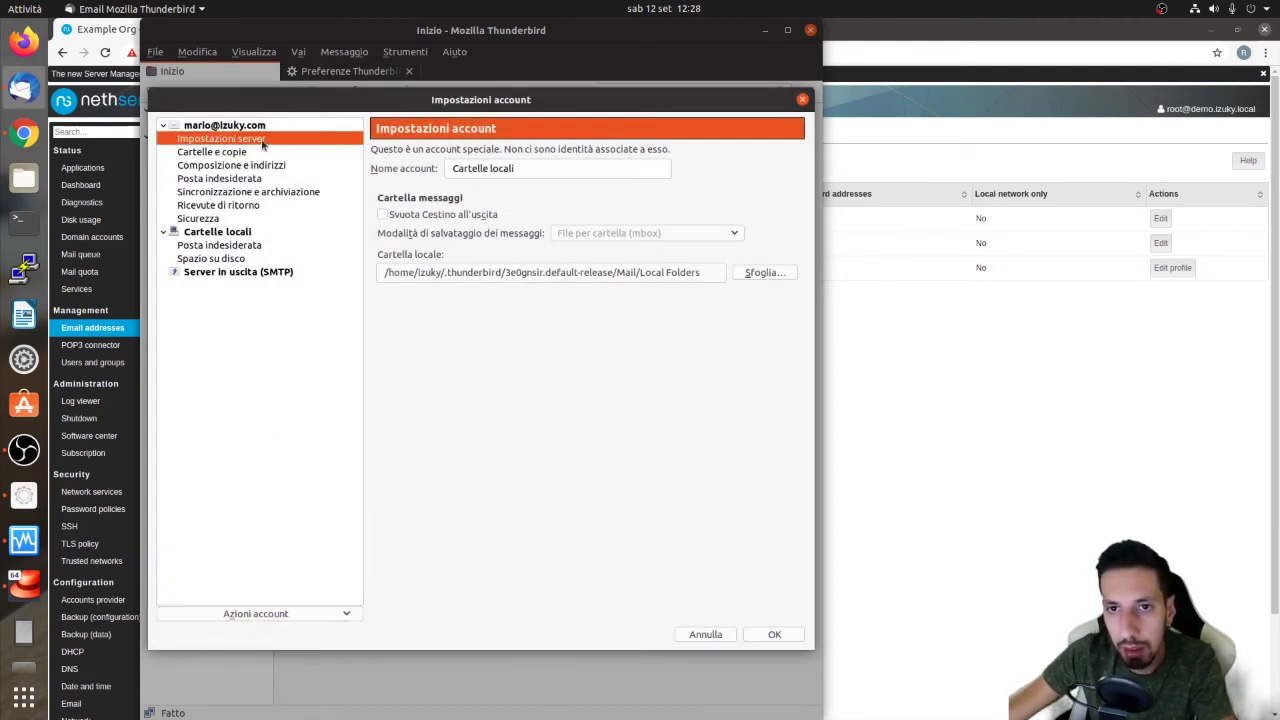
left_click(757, 635)
left_click(209, 112)
left_click(209, 124)
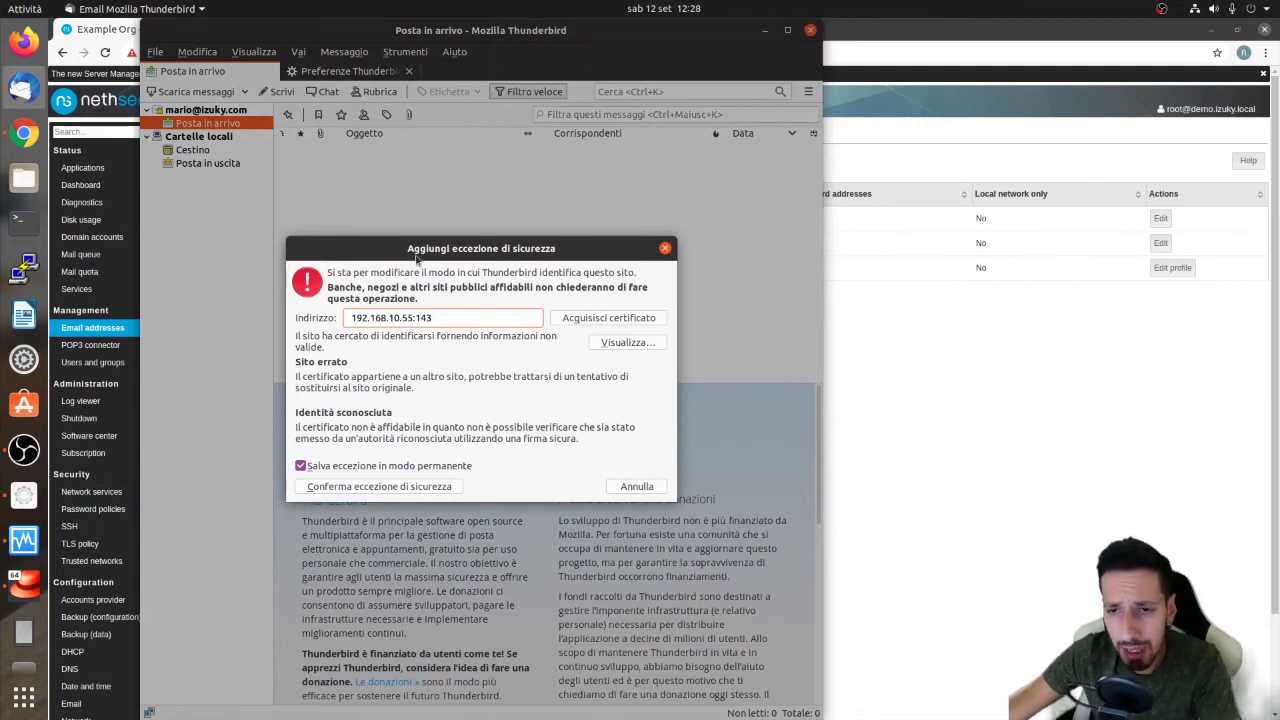
Permanently trust the 192.168.10.55:143 certificate, then open the server certificate page in a new tab
left_click_drag(416, 258, 471, 240)
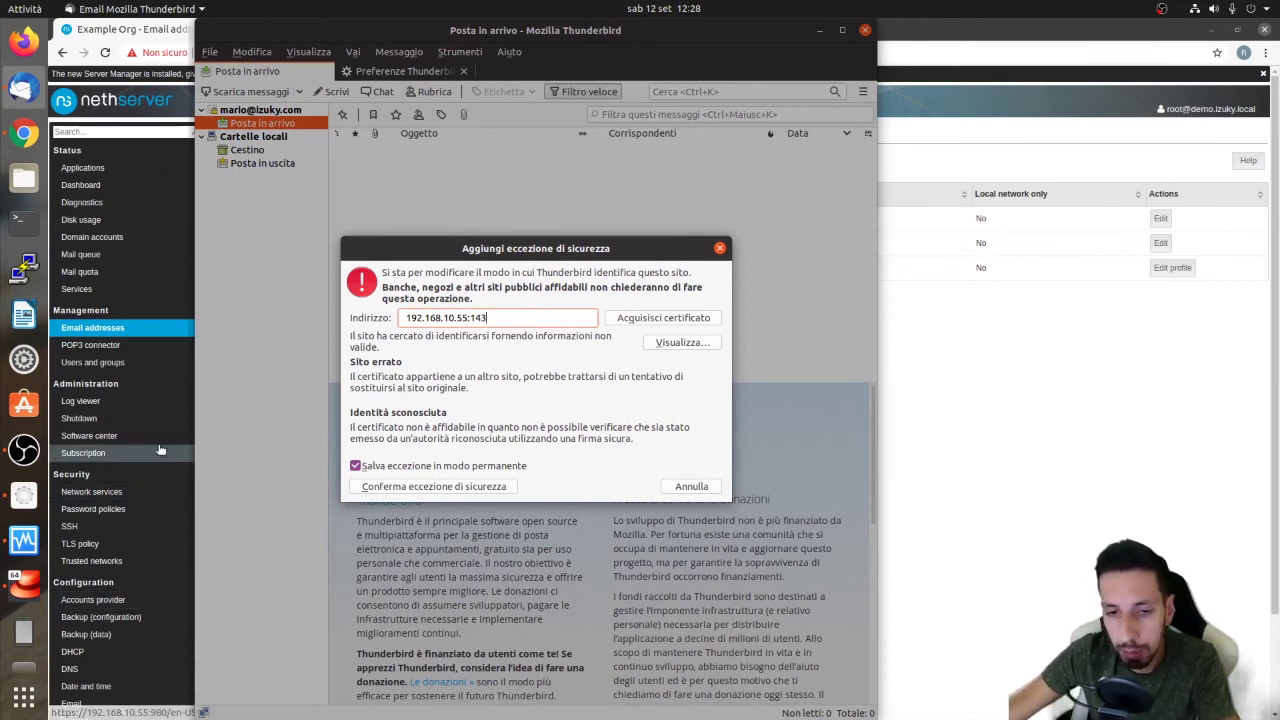
scroll(157, 420, "down", 2)
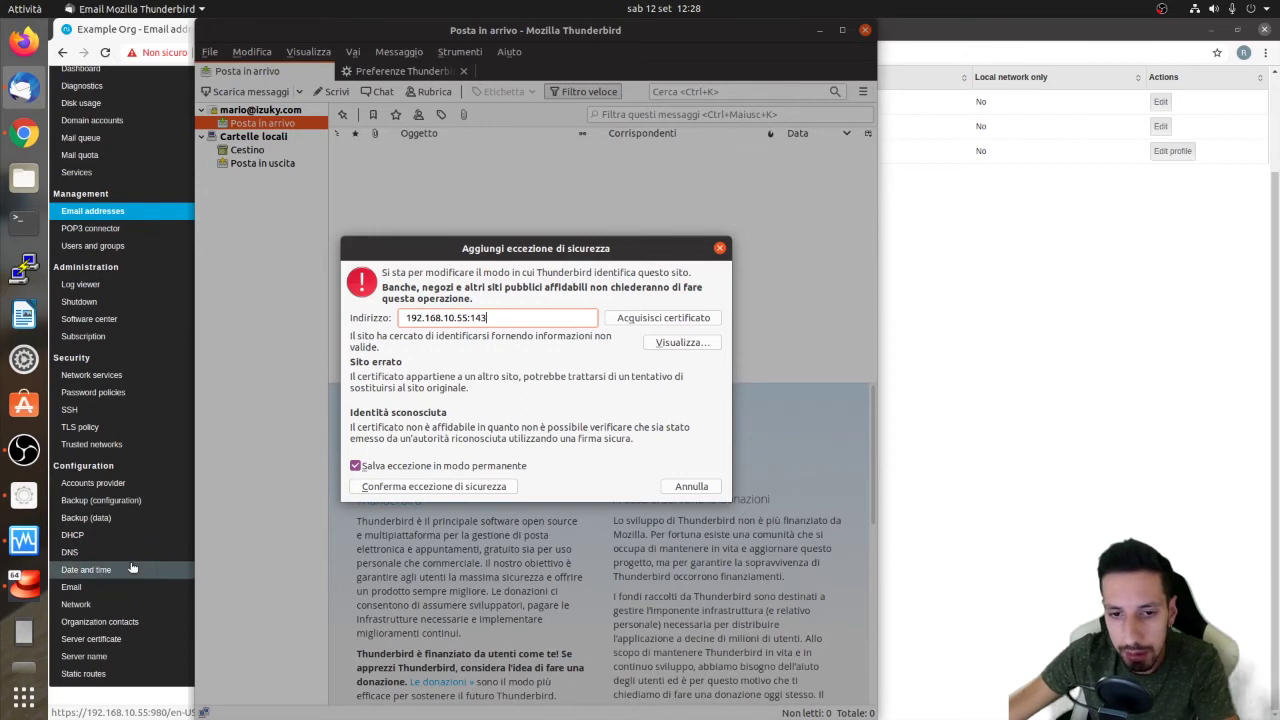
scroll(125, 491, "up", 2)
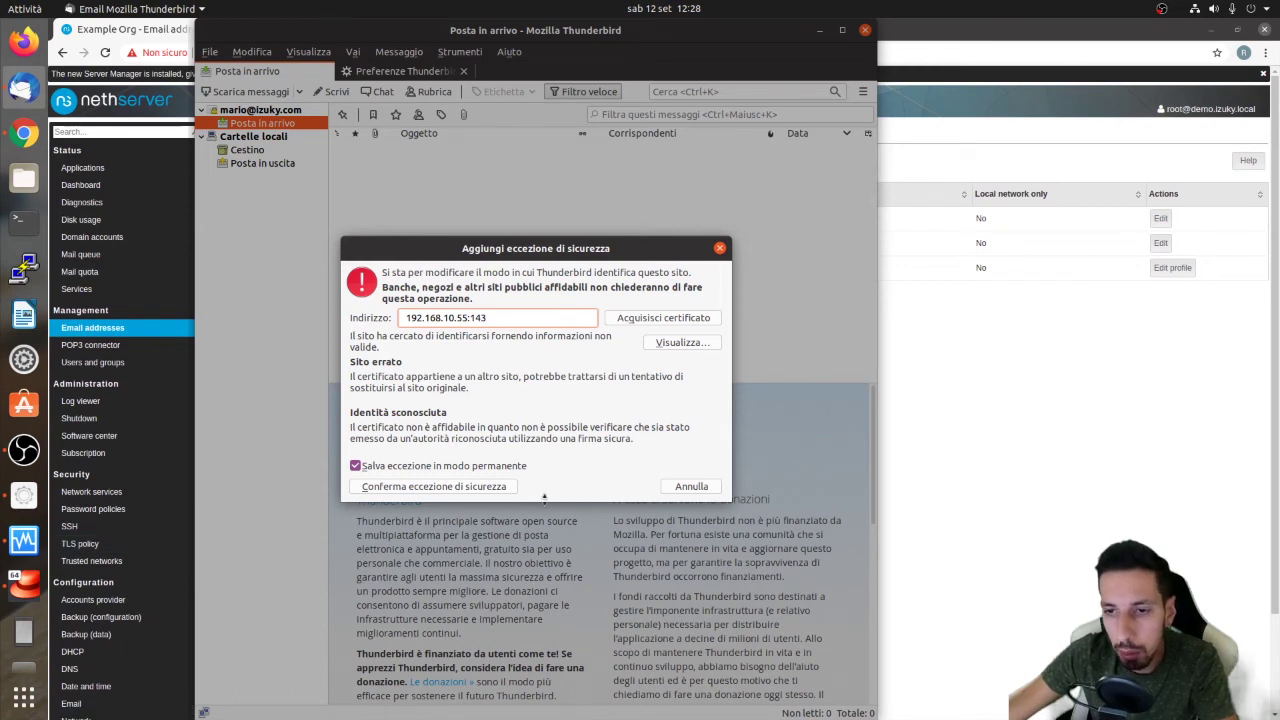
left_click(392, 486)
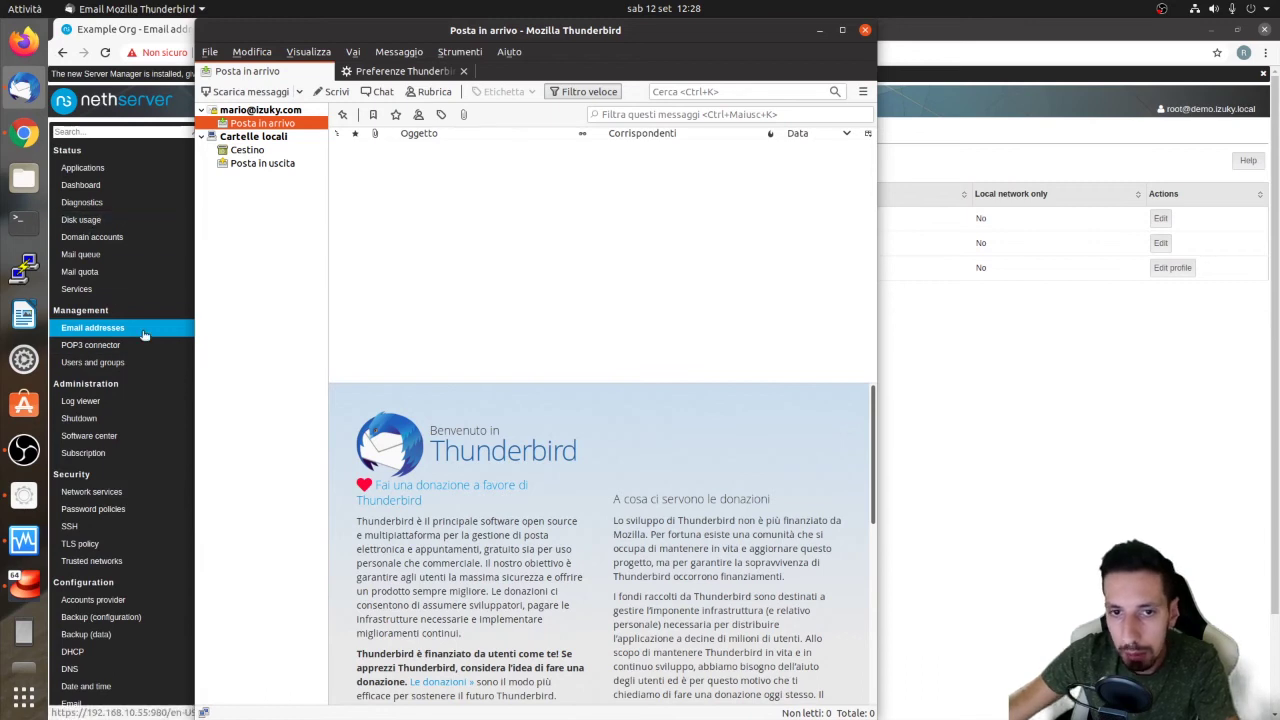
scroll(220, 515, "down", 2)
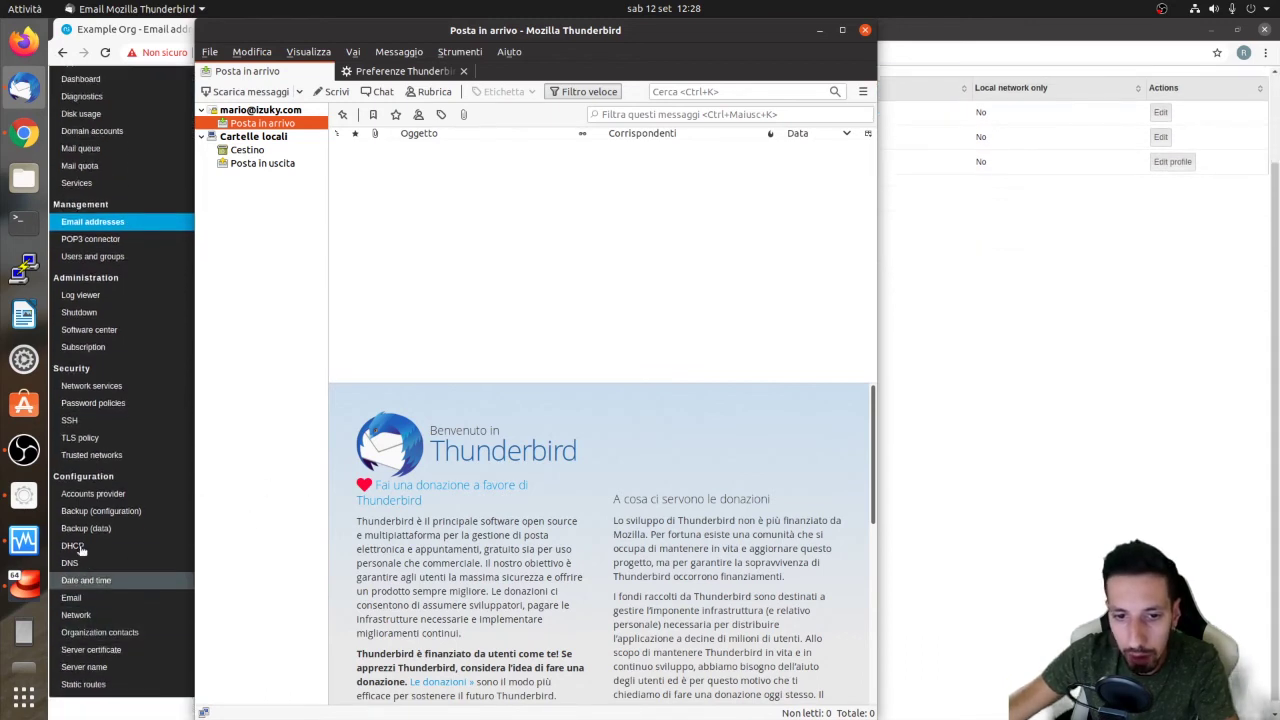
middle_click(126, 649)
Inspect the Let's Encrypt request's demo.izuky.local domain, go back unsubmitted, and return to Email addresses
left_click(290, 30)
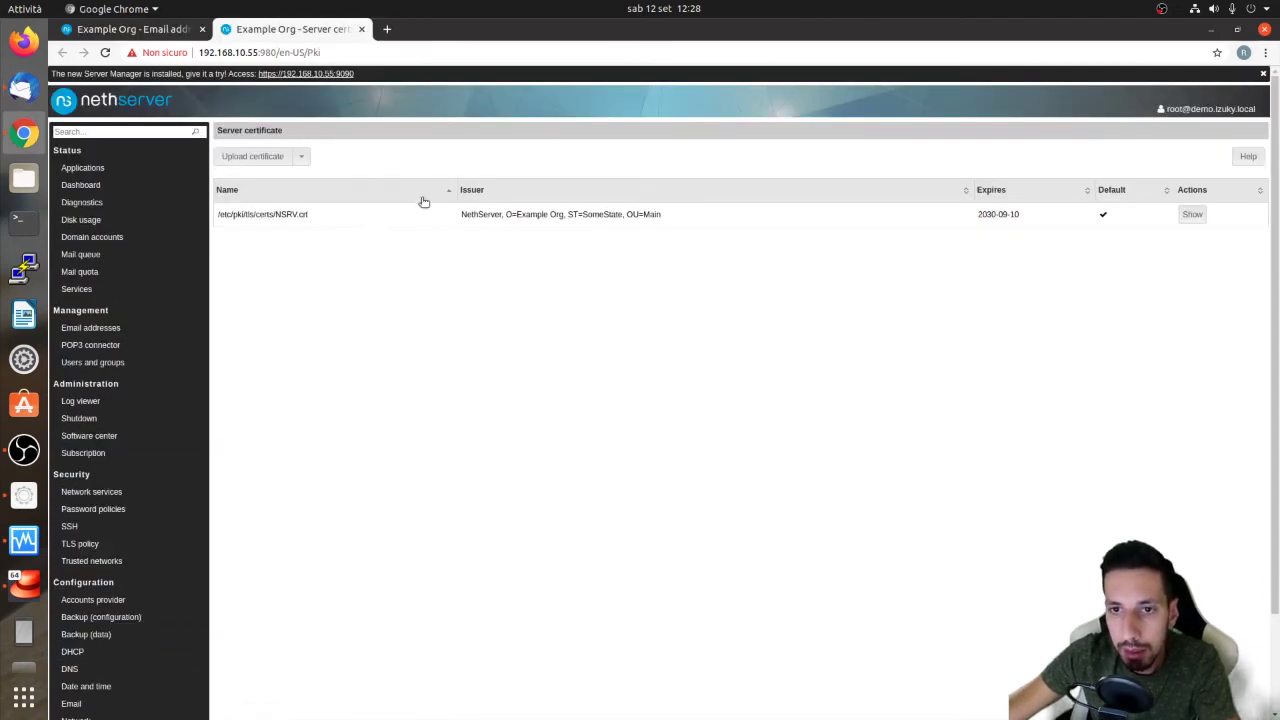
left_click(301, 157)
left_click(310, 224)
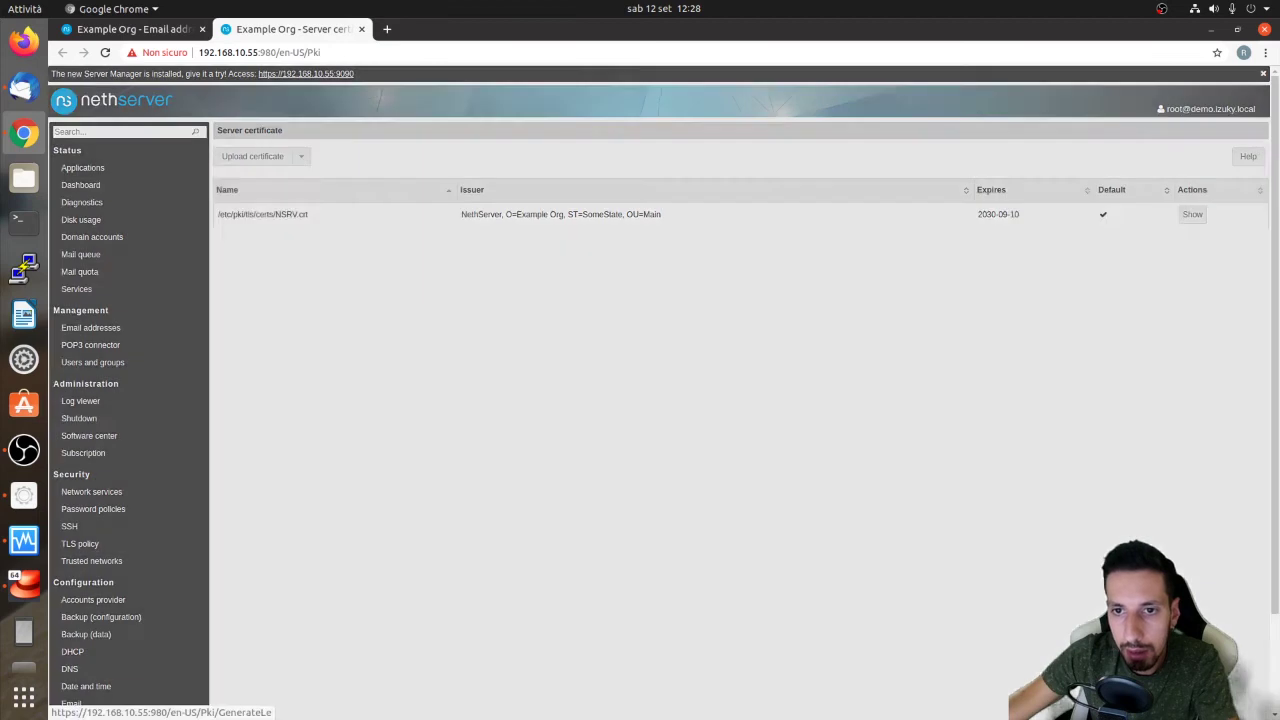
left_click(277, 170)
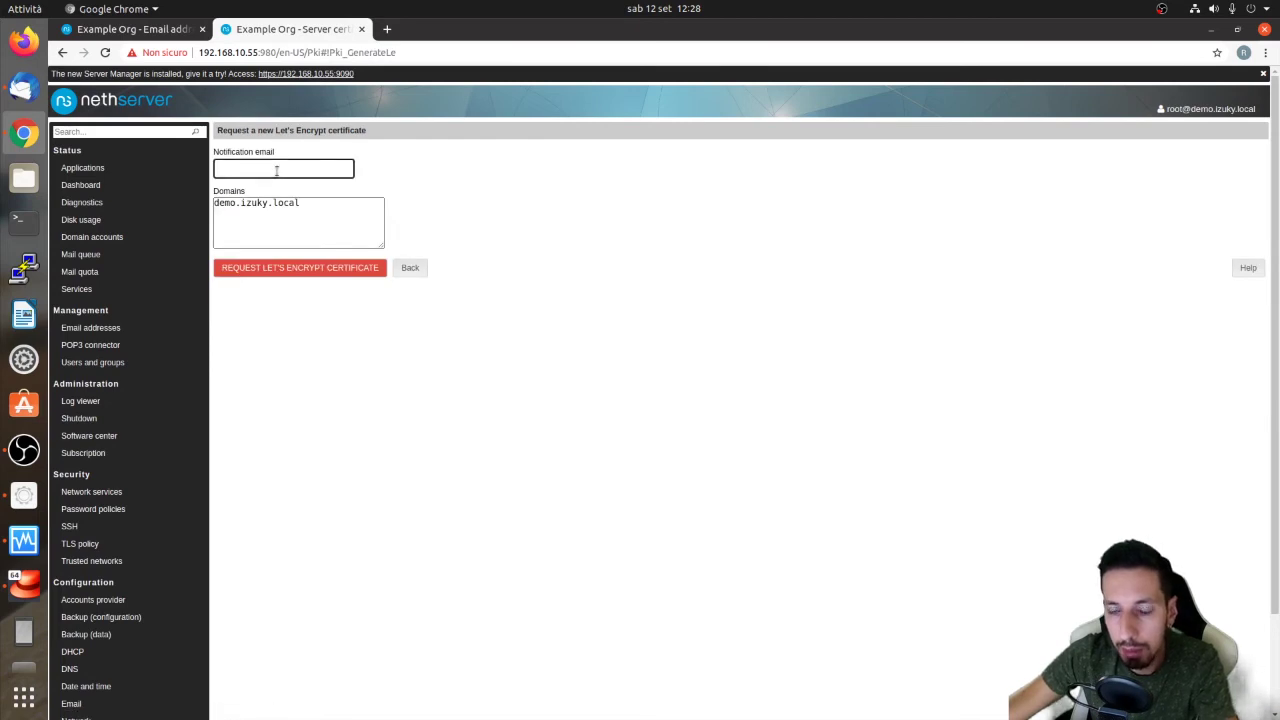
left_click(337, 217)
left_click_drag(235, 204, 240, 140)
left_click(331, 206)
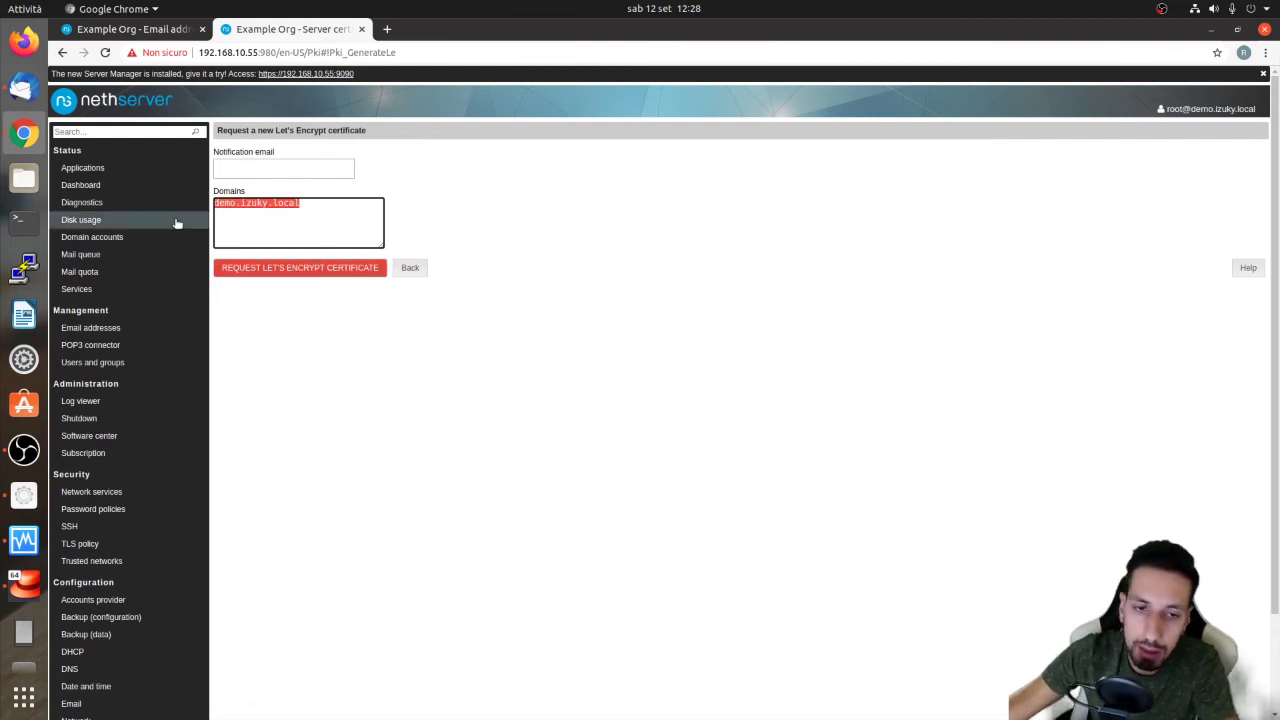
left_click(408, 268)
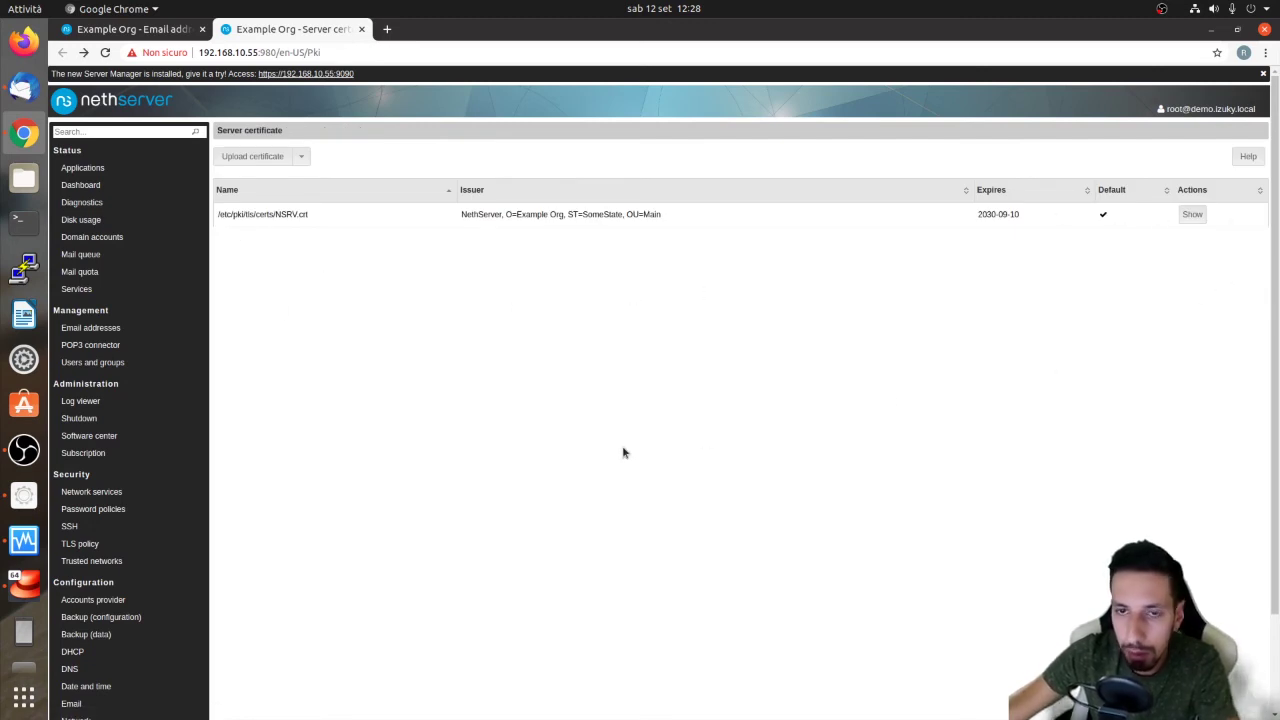
left_click(170, 29)
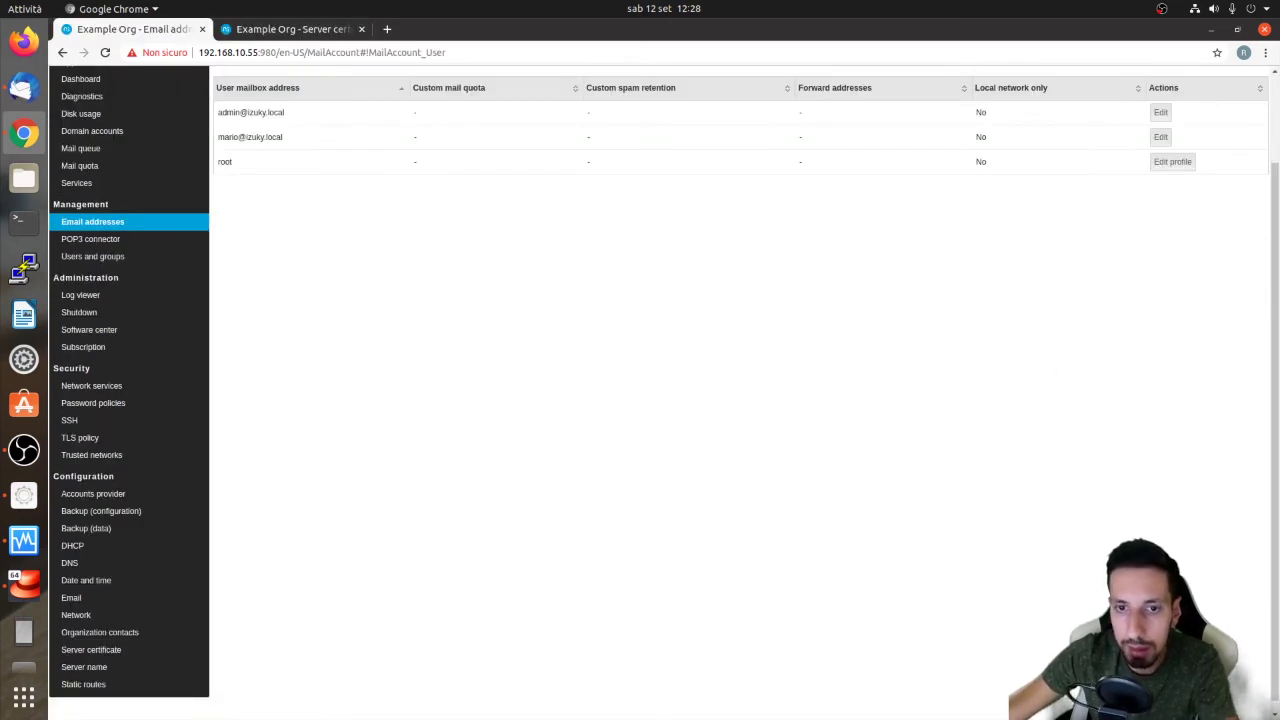
Compose a message to the account's own address with subject 'provap' and body 'prova'
left_click(24, 87)
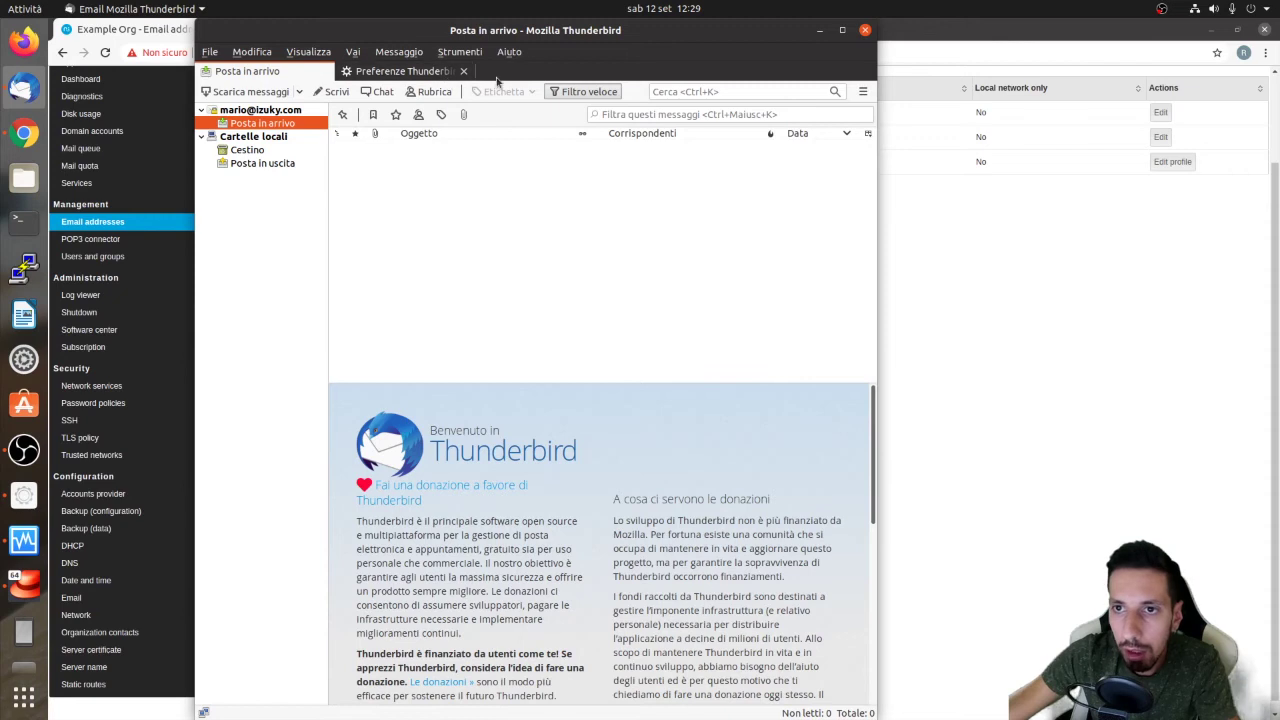
left_click(464, 71)
left_click(317, 92)
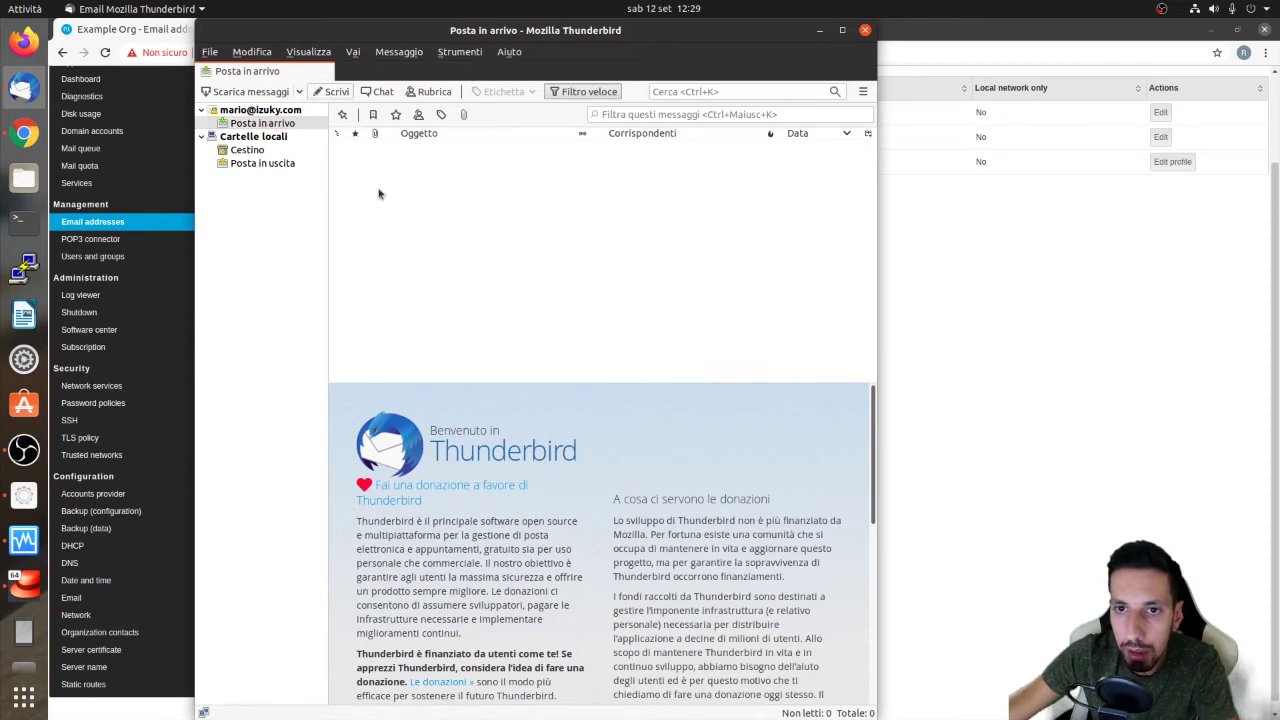
left_click_drag(407, 68, 776, 149)
left_click(566, 228)
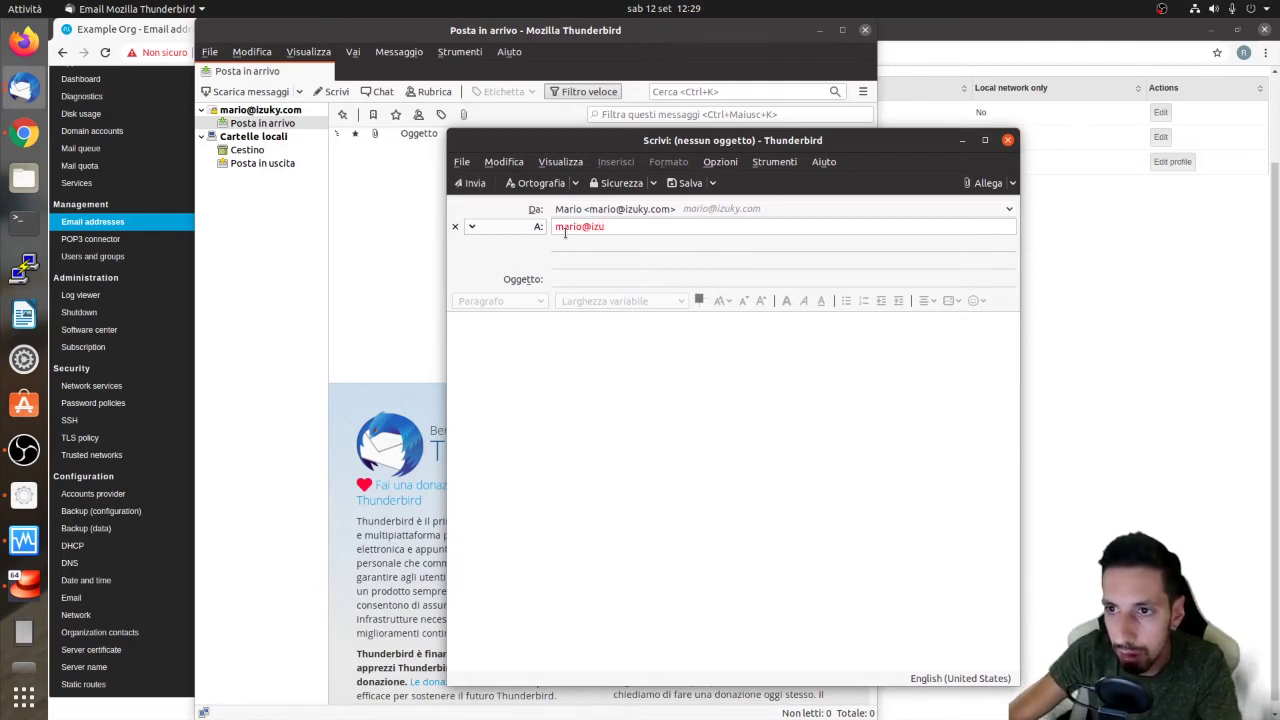
key("Tab")
type("provap")
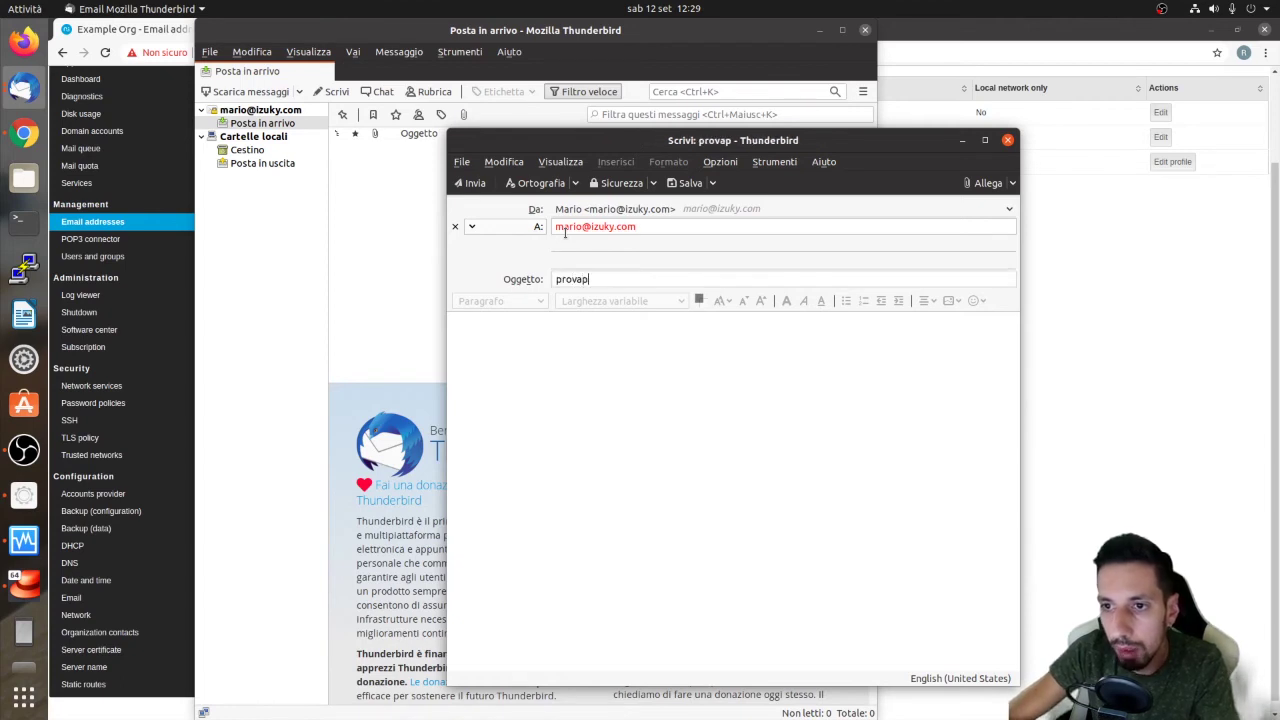
key("Tab")
type("prova")
Send it, permanently trusting the self-signed server certificate, and open the received provap message
left_click(460, 186)
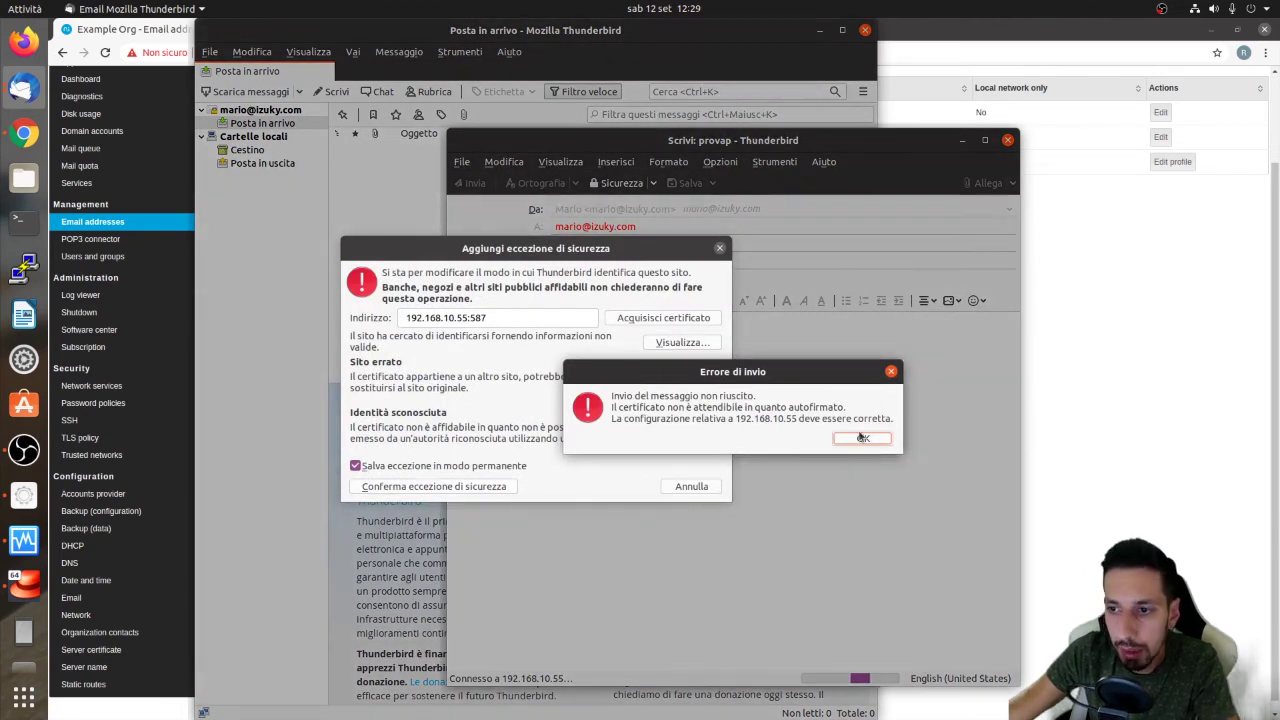
left_click(806, 432)
left_click(410, 377)
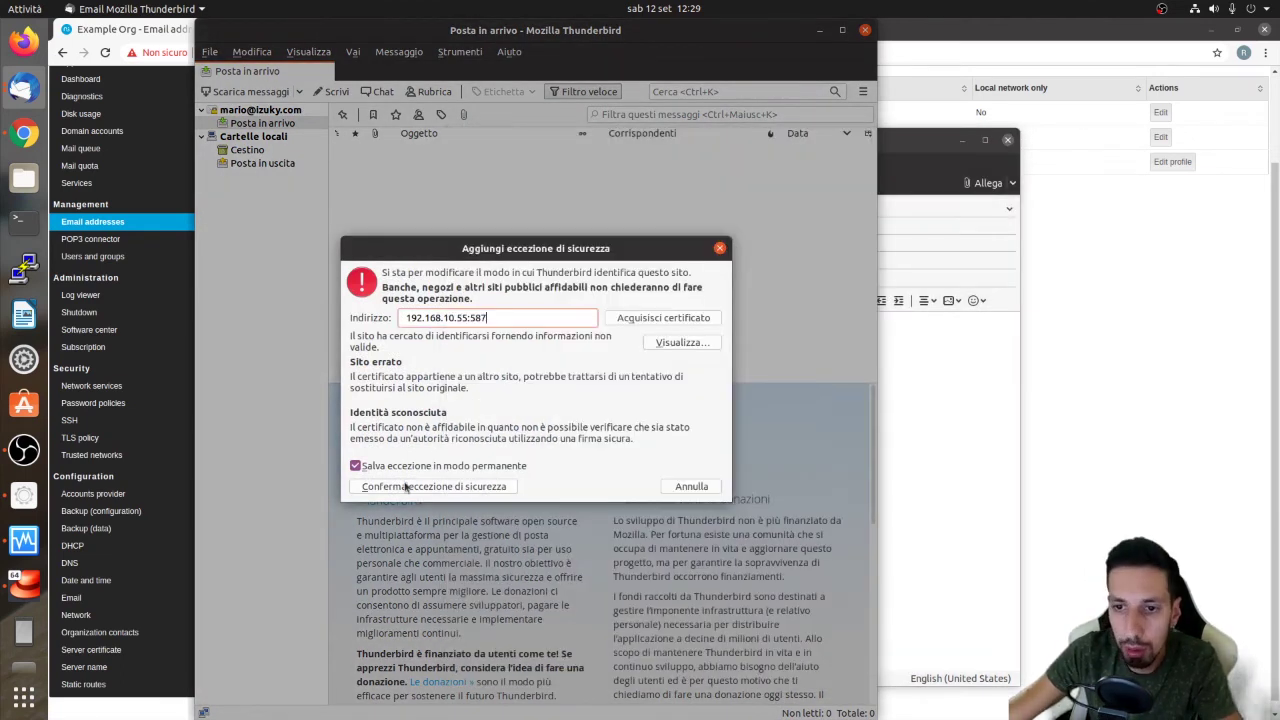
left_click(405, 487)
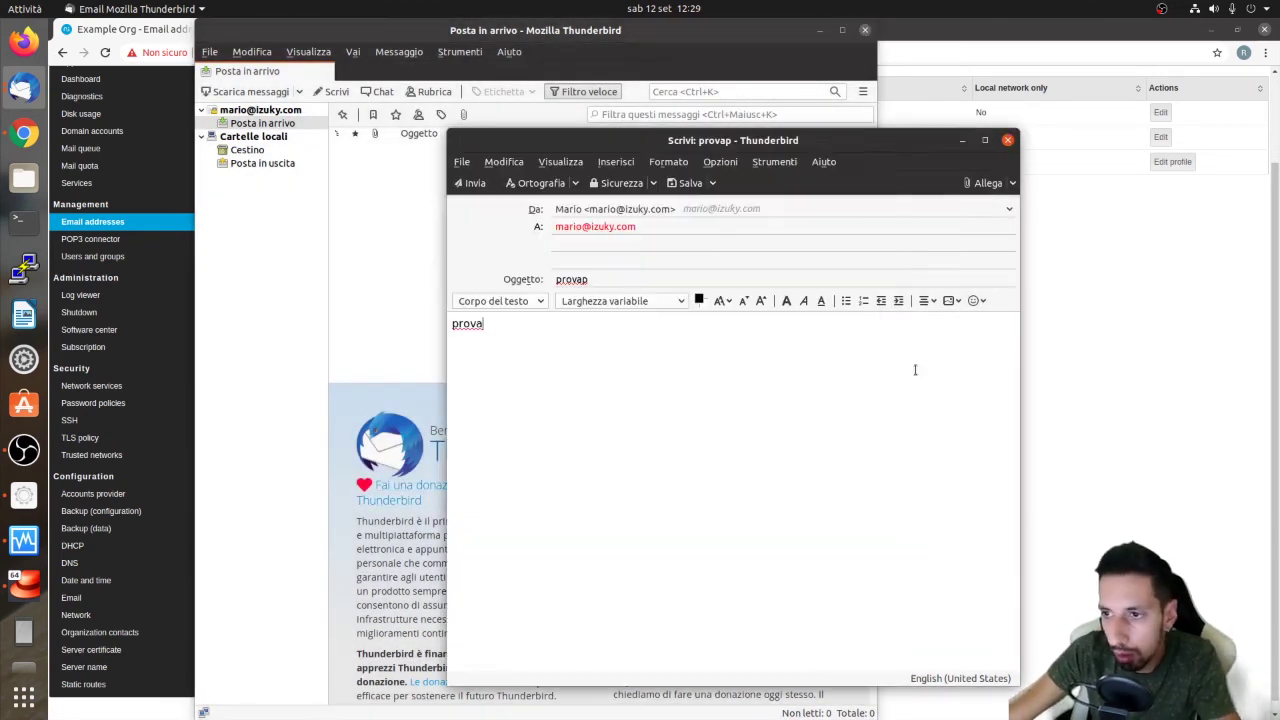
left_click(469, 183)
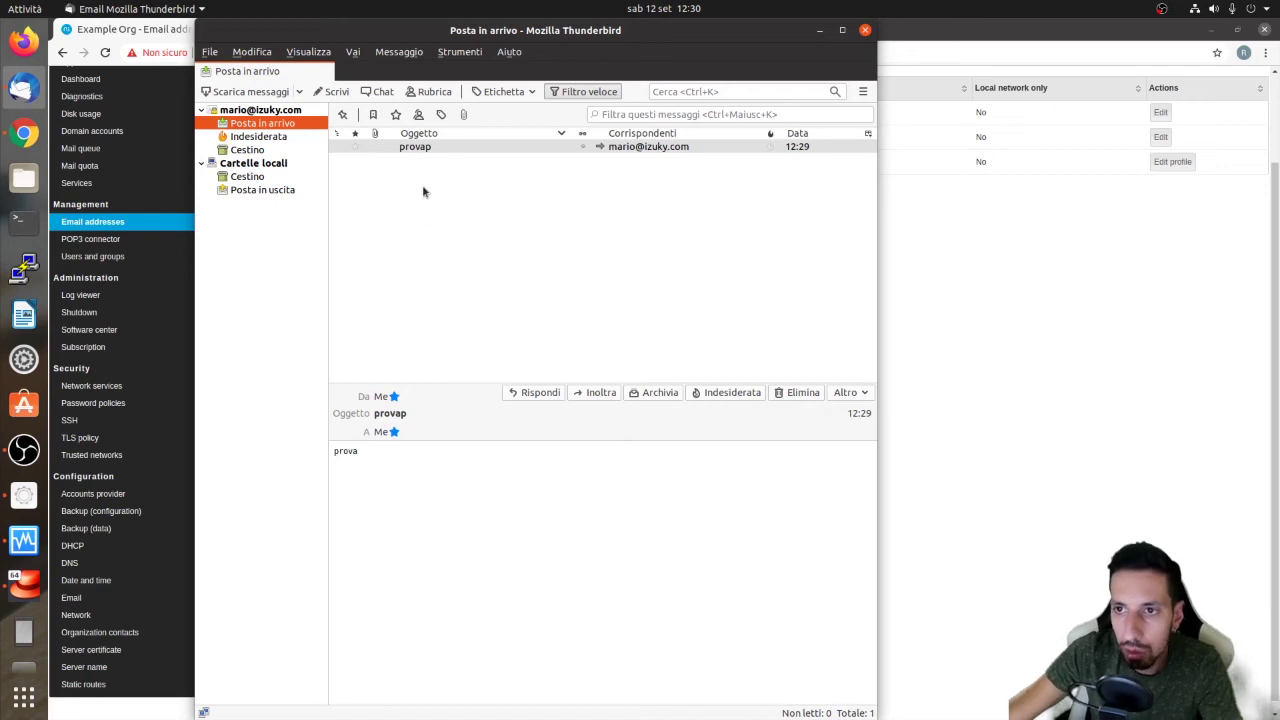
double_click(545, 148)
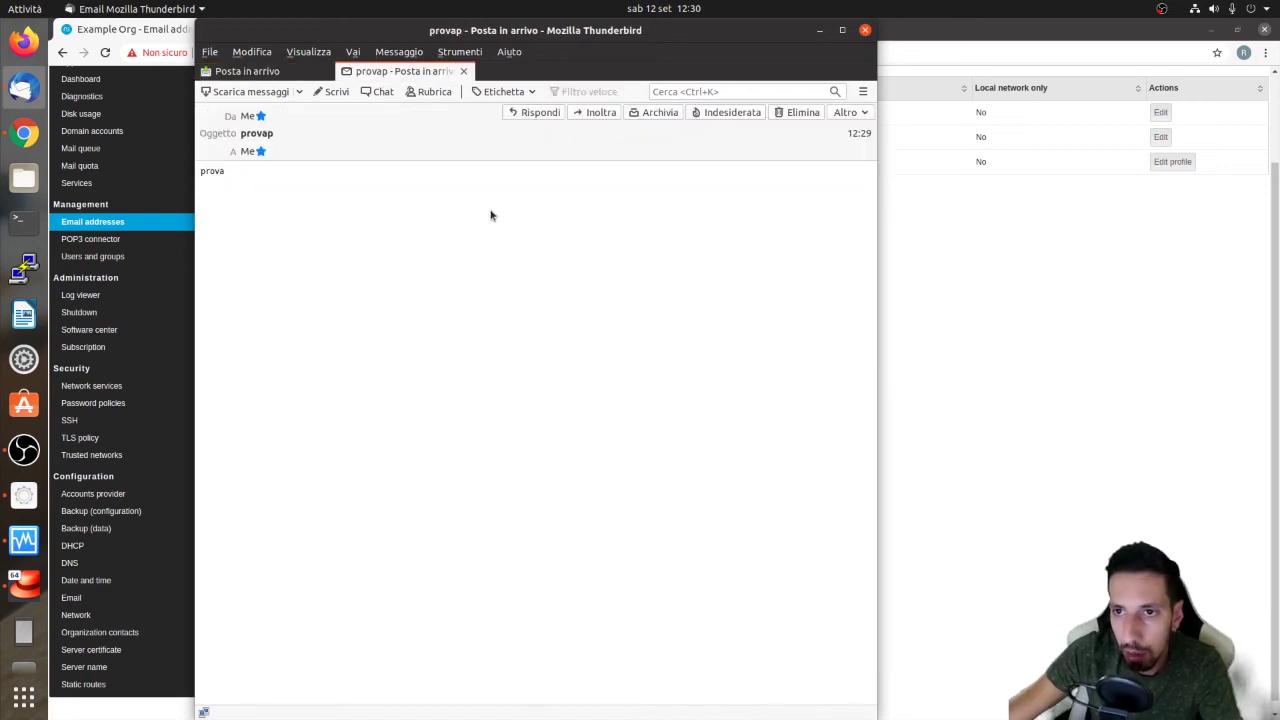
Close Thunderbird, go to POP3 connector, close the Server certificate page, and choose CREATE NEW
left_click(864, 32)
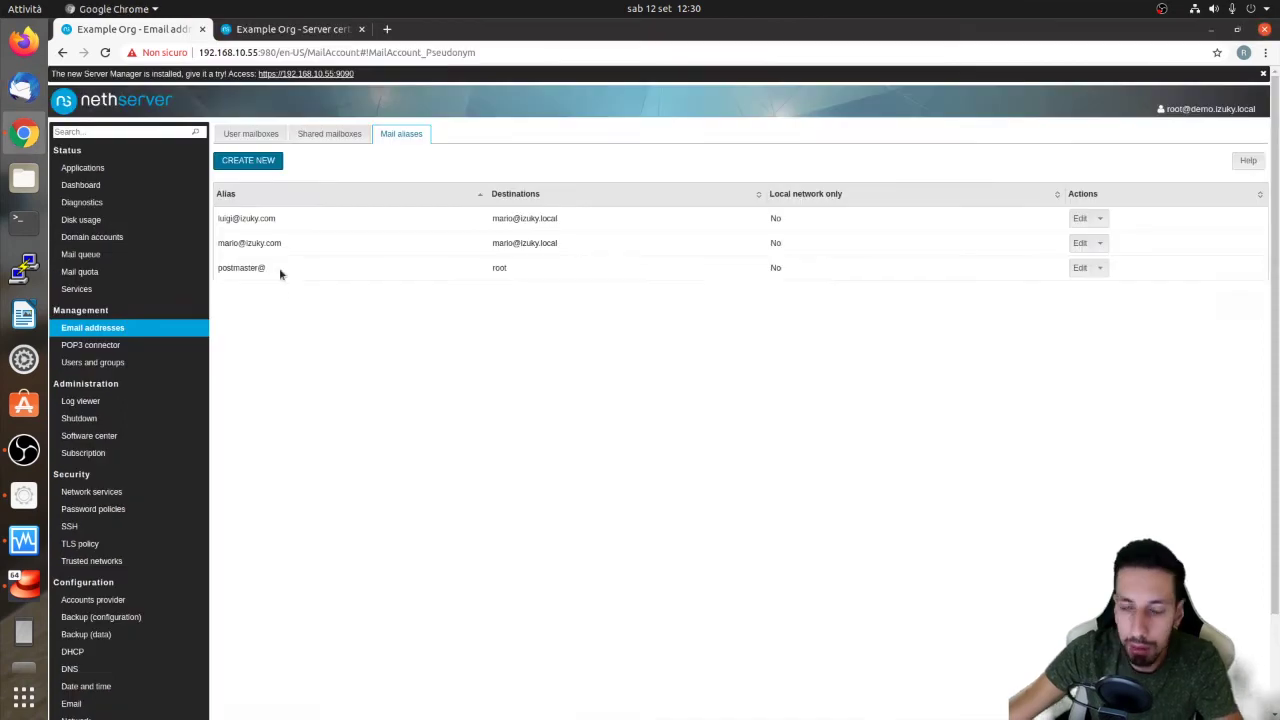
left_click(90, 345)
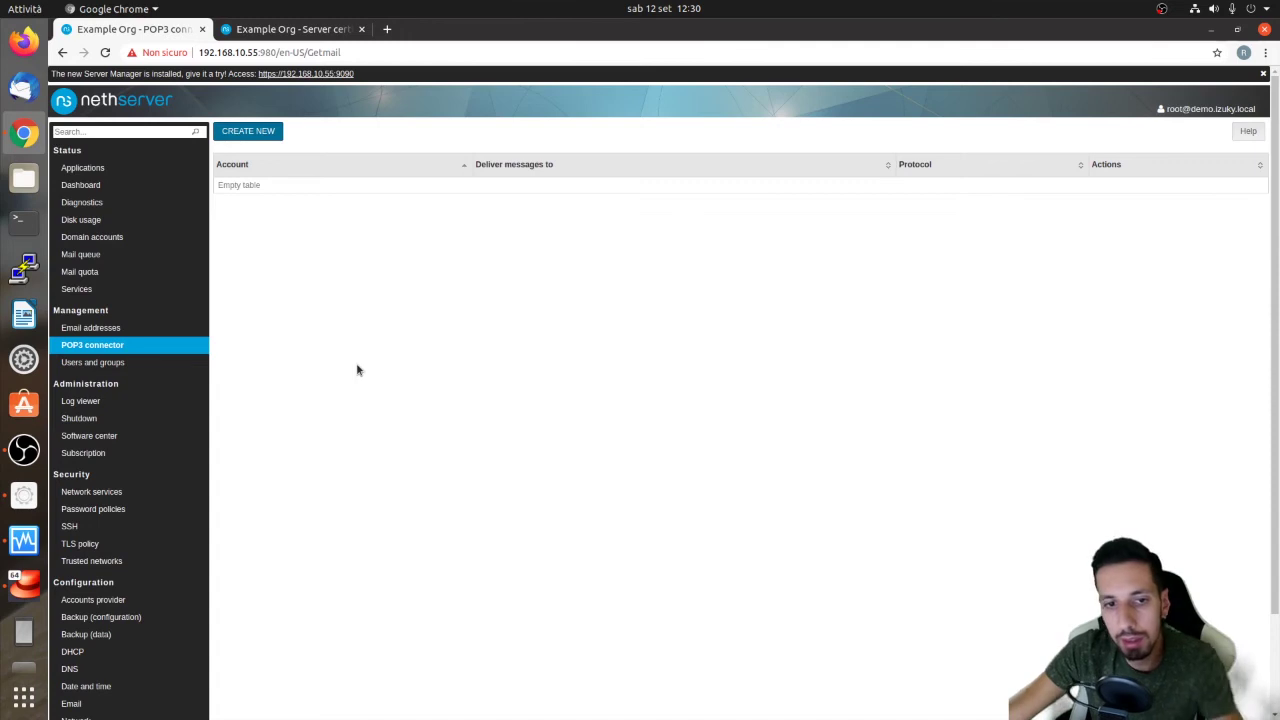
left_click(359, 29)
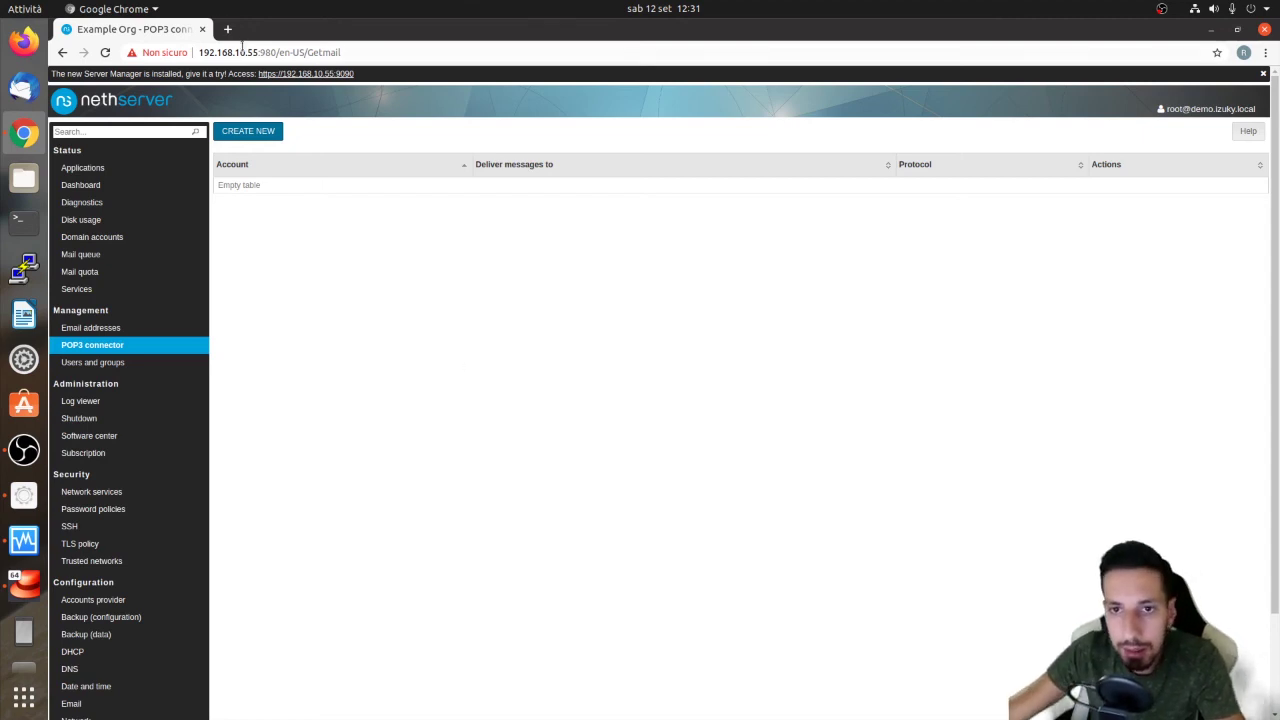
left_click(252, 131)
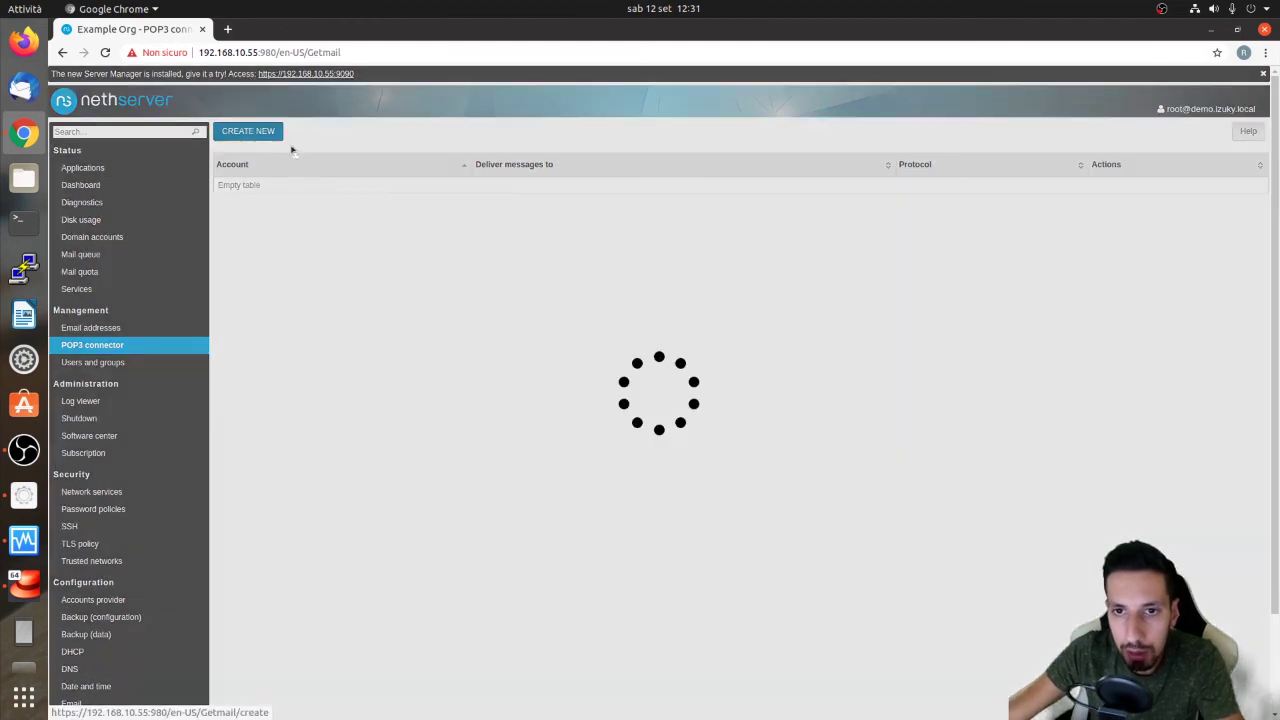
Enter the external mail address and server imaps.aruba.it, using IMAP with SSL
left_click(301, 169)
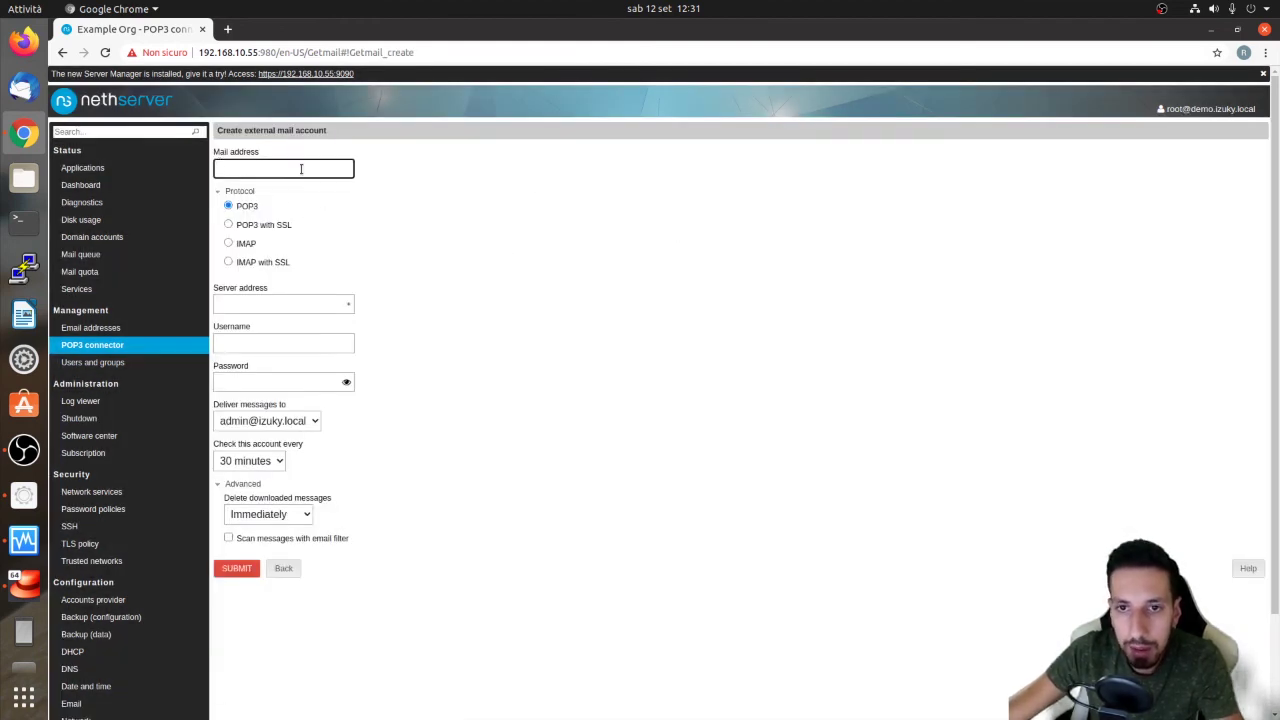
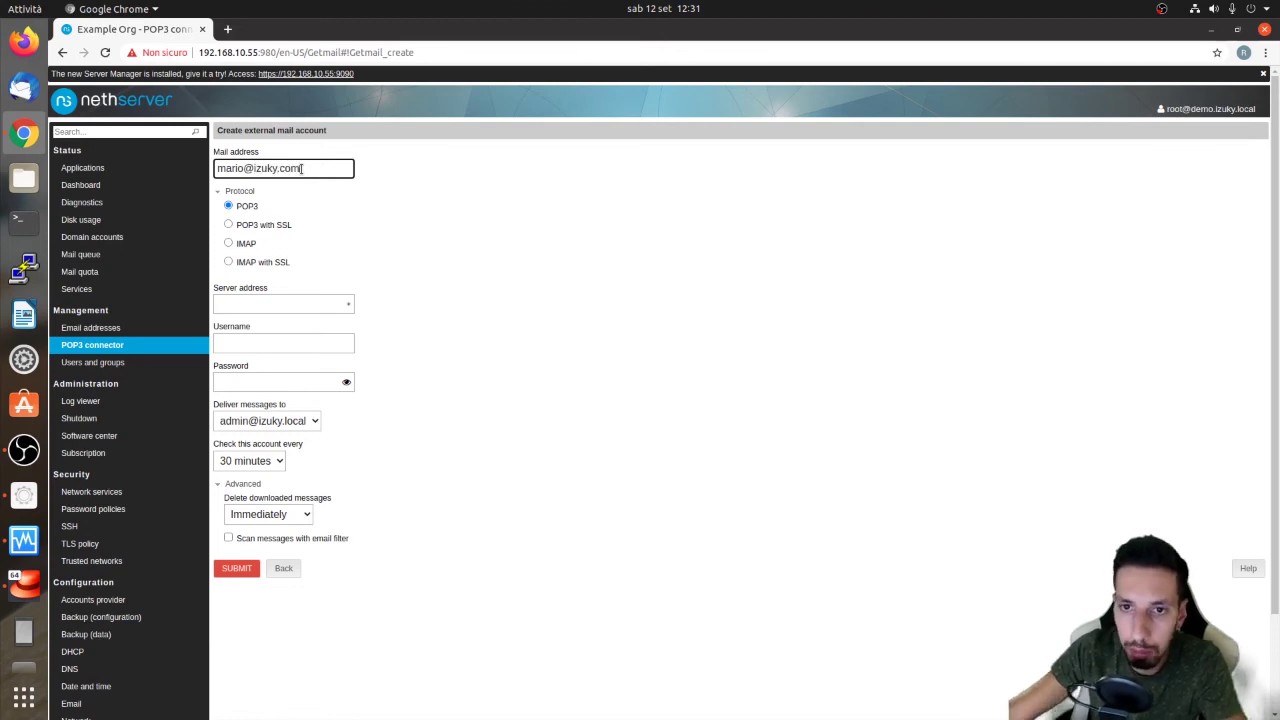
mouse_move(217, 168)
left_mouse_down()
mouse_move(300, 168)
mouse_move(217, 168)
left_mouse_up()
left_click(258, 168)
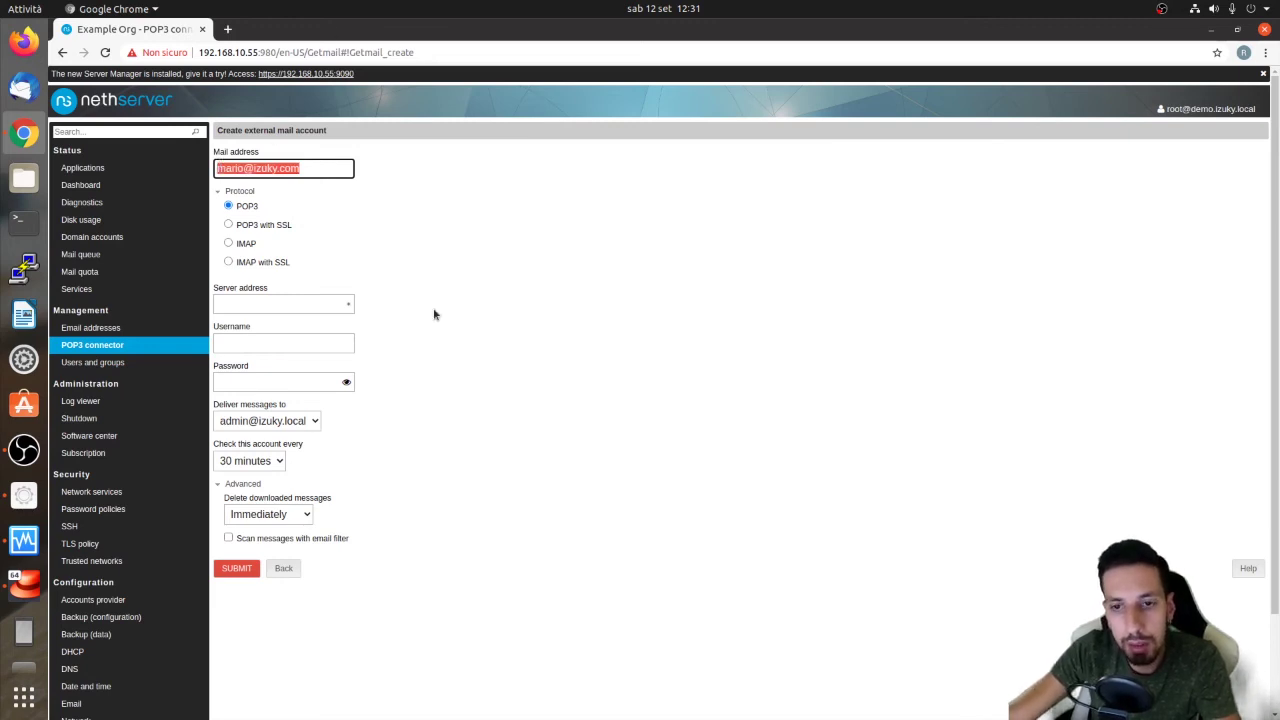
left_click(279, 302)
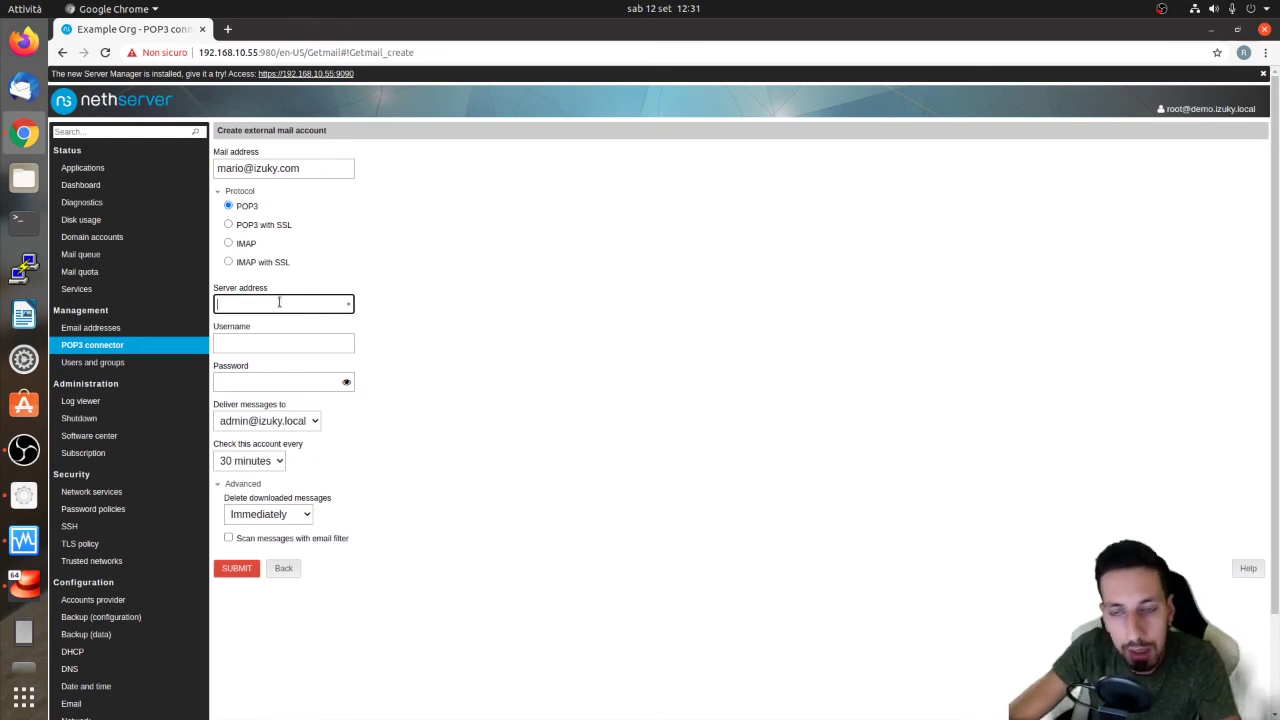
type("imap")
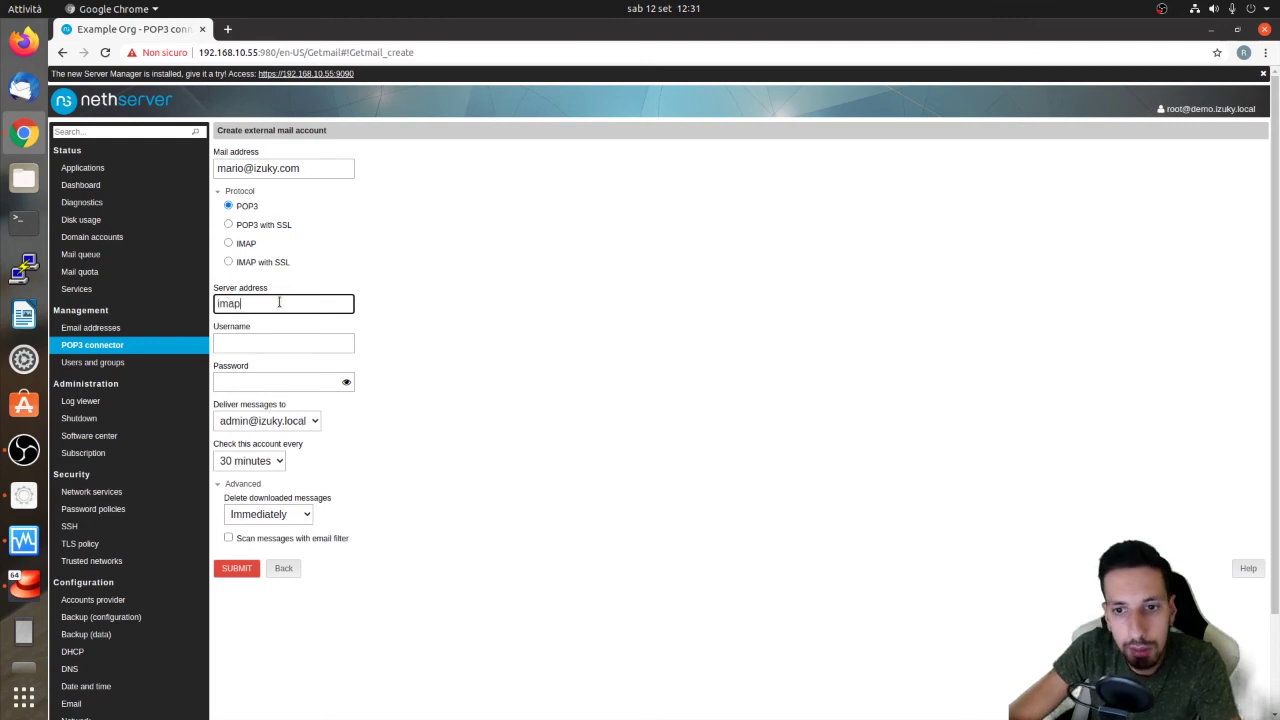
type("s.aruba.it")
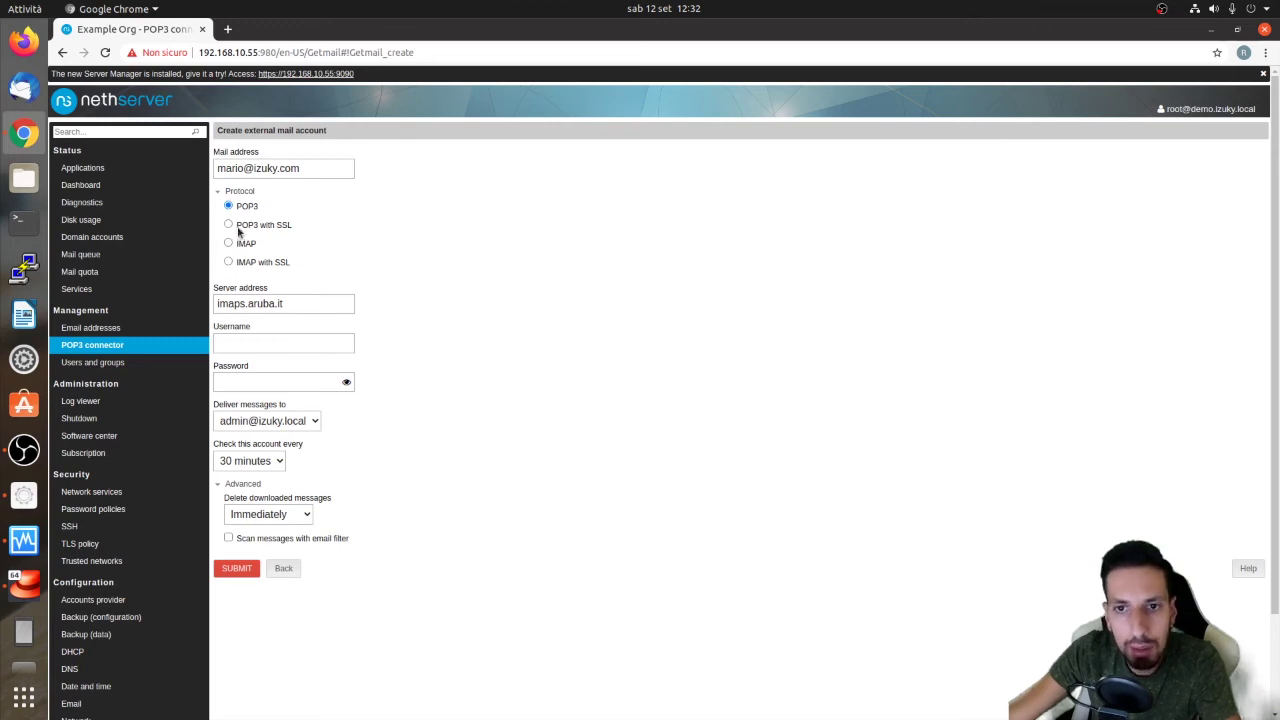
left_click(228, 226)
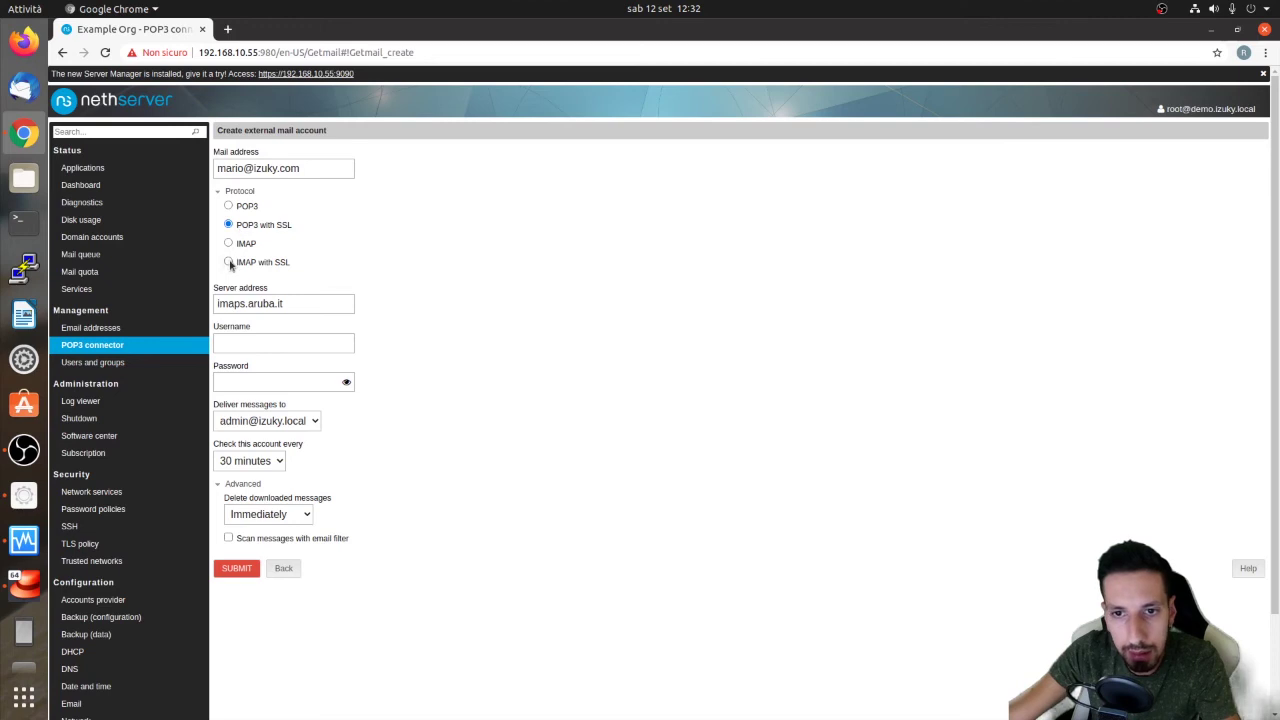
left_click(229, 263)
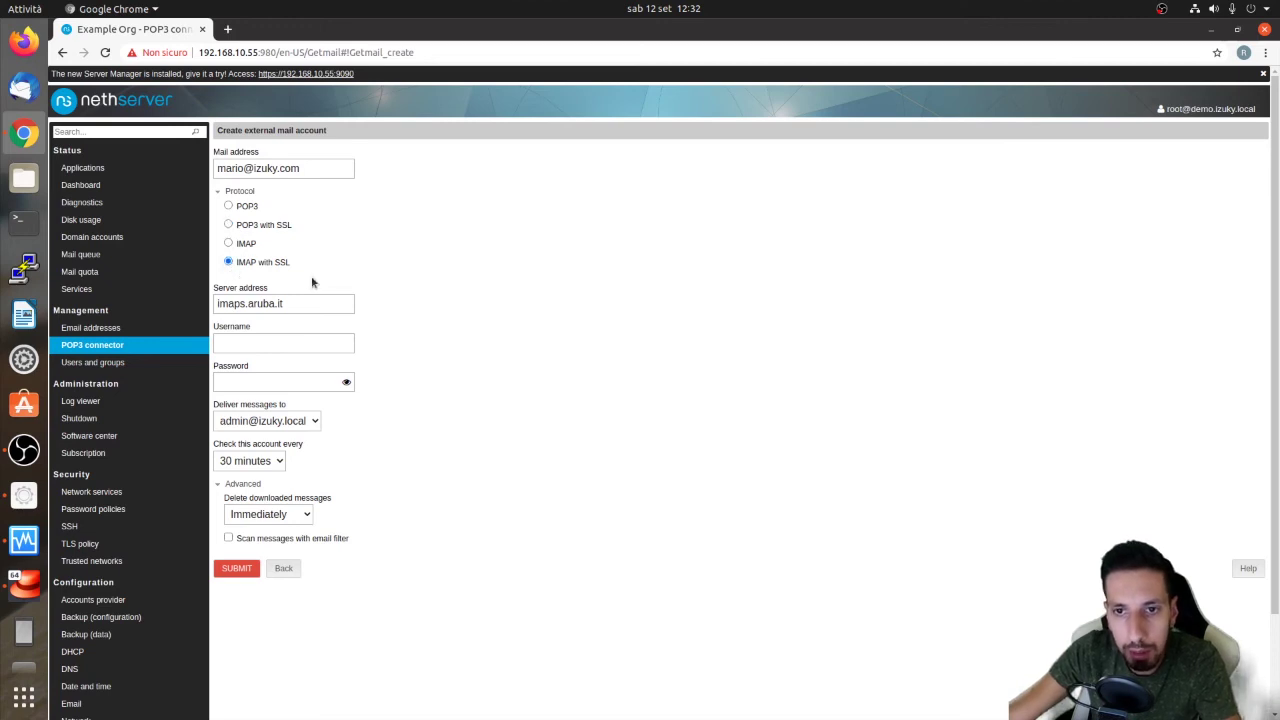
Fill in the account's username and password and deliver messages to the local user's mailbox
left_click(267, 335)
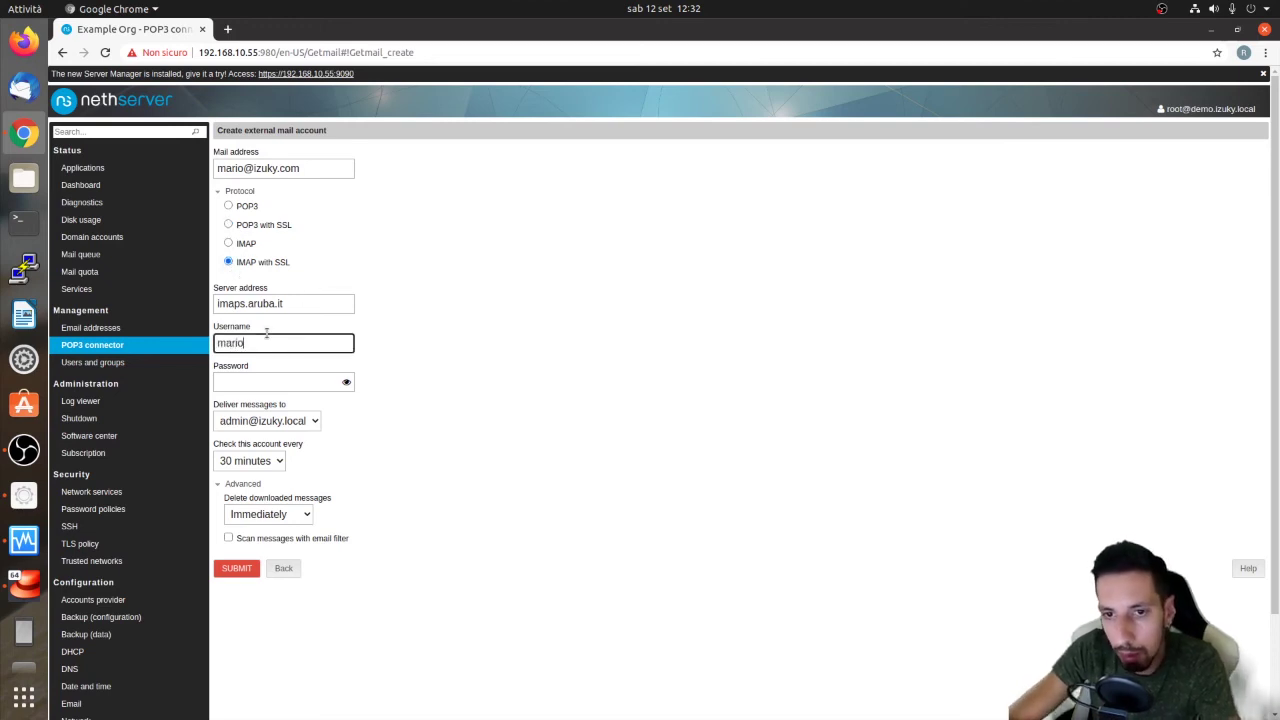
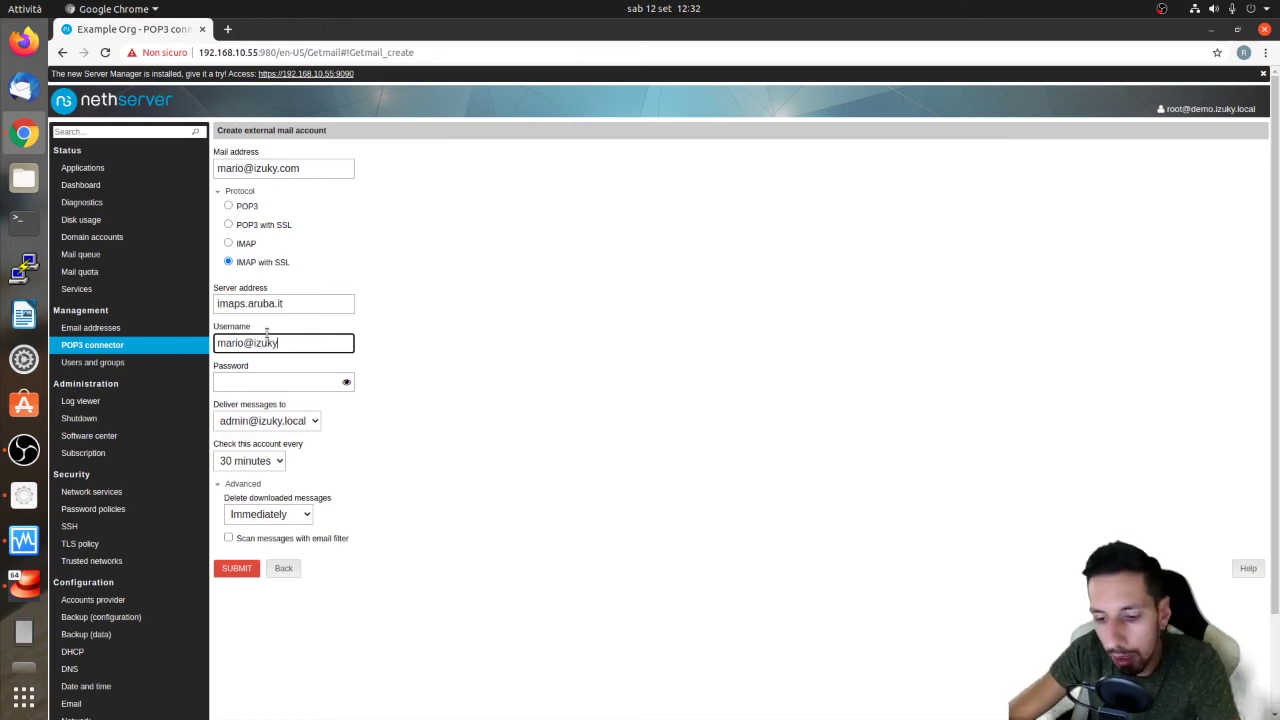
key("Tab")
type("**********")
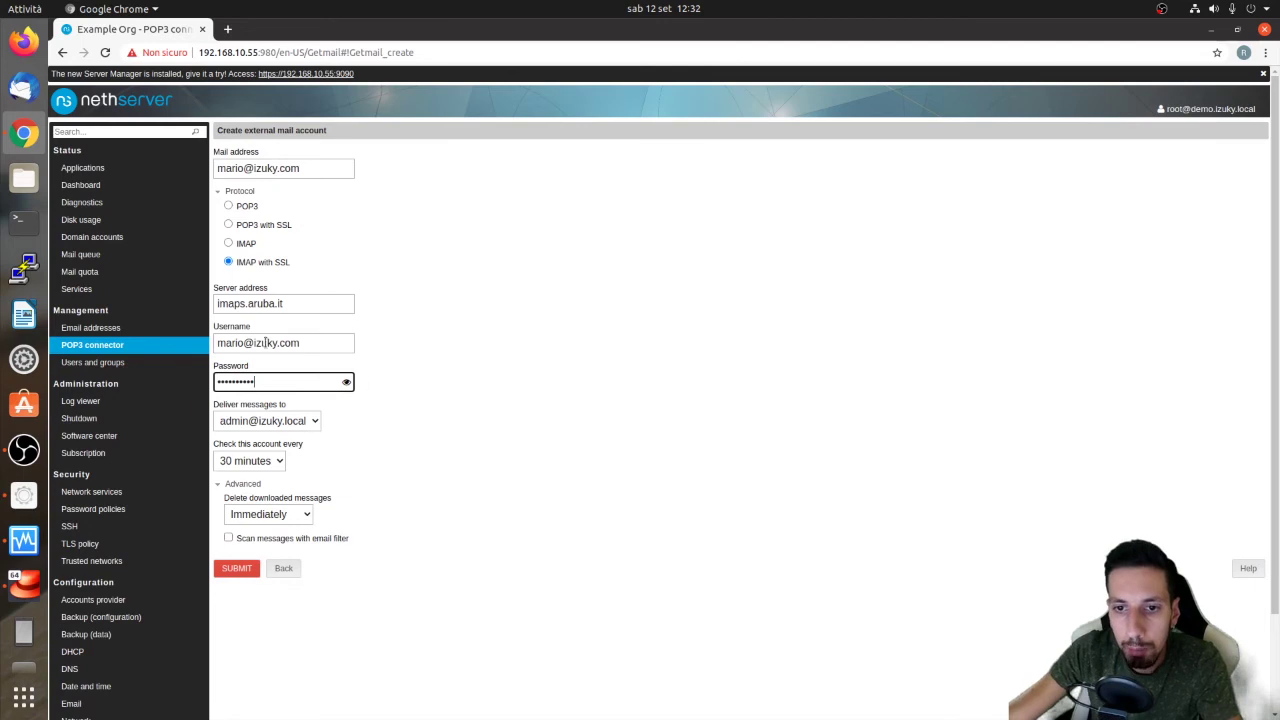
left_click(263, 423)
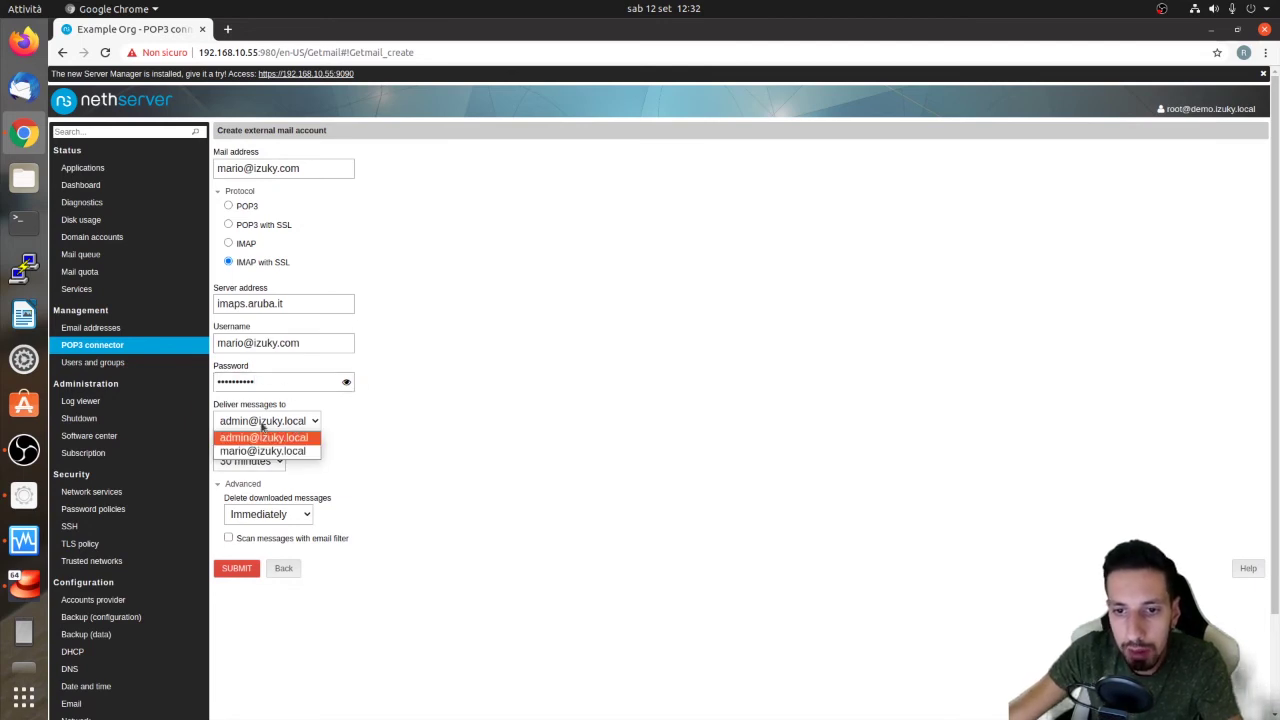
left_click(255, 451)
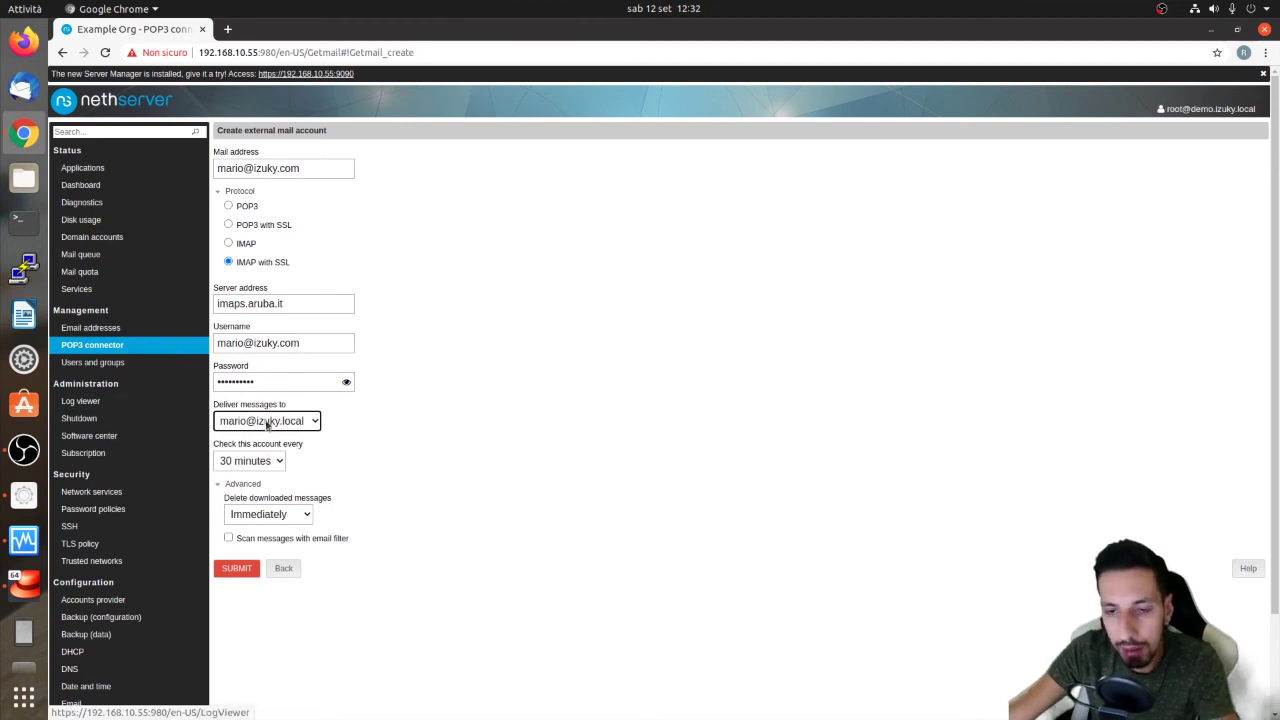
left_click(265, 461)
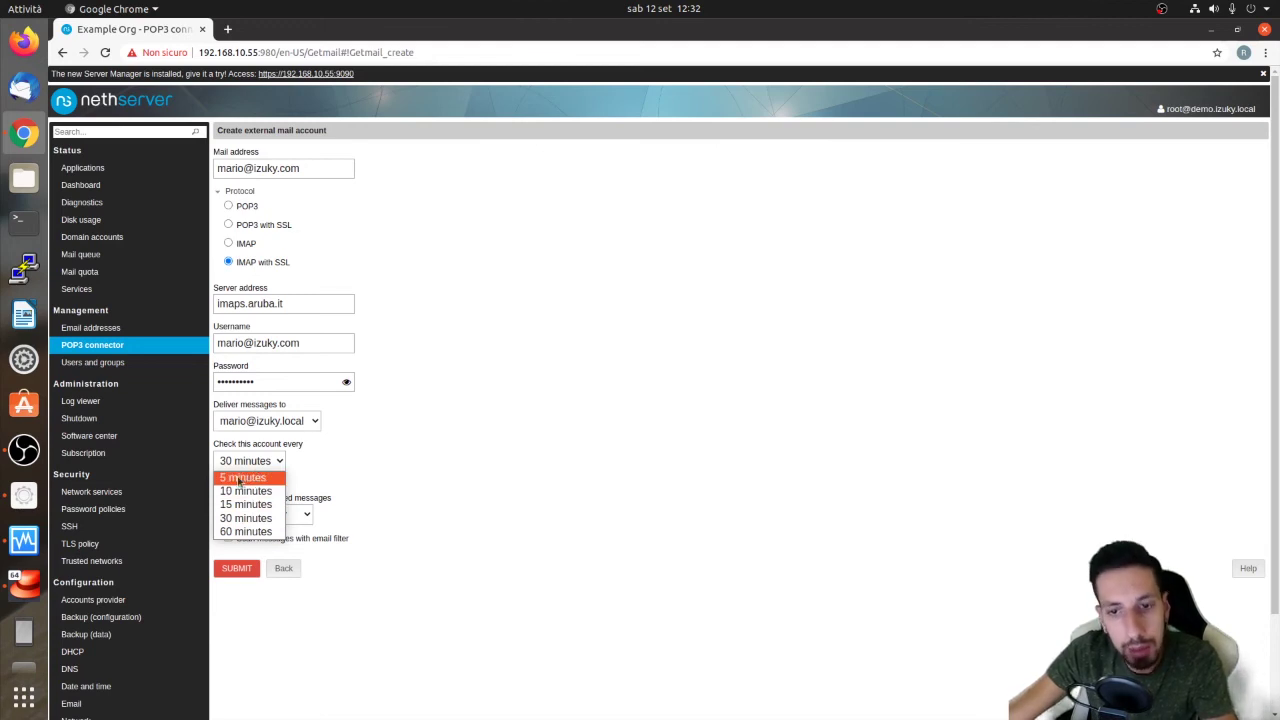
Set Check this account every to 5 minutes and, under Advanced, delete downloaded messages After 2 days
left_click(240, 478)
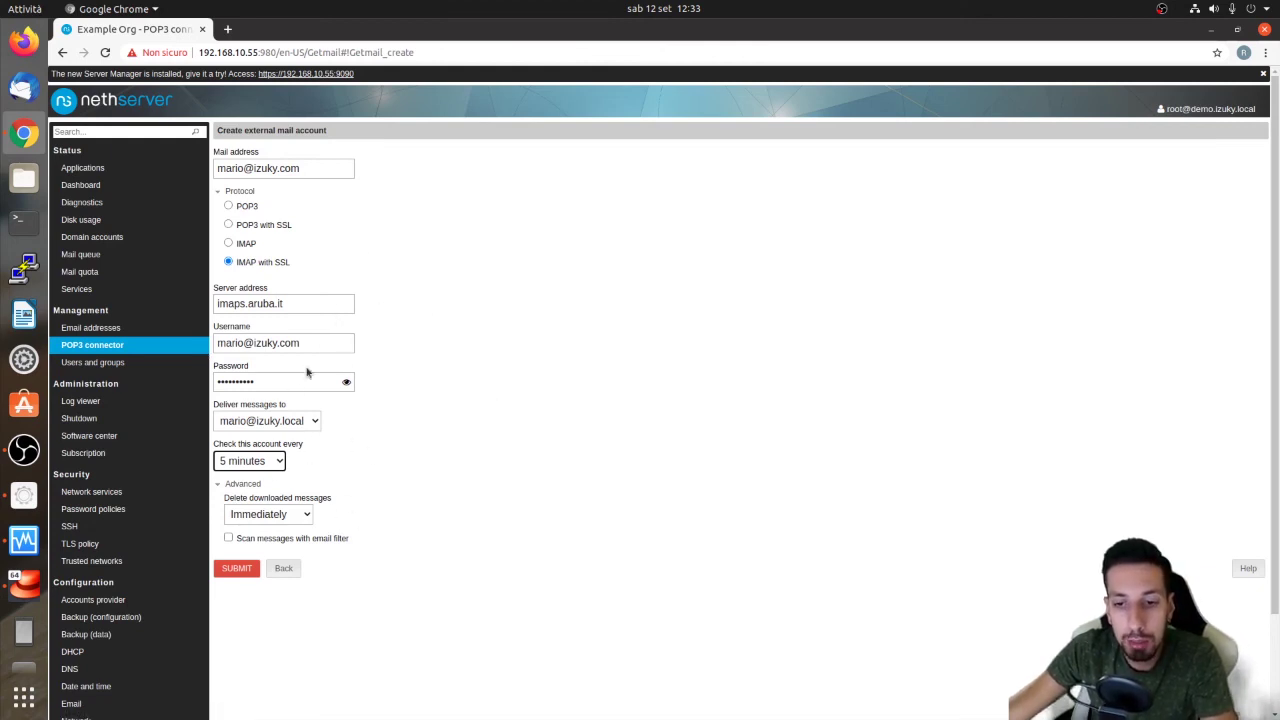
left_click(298, 512)
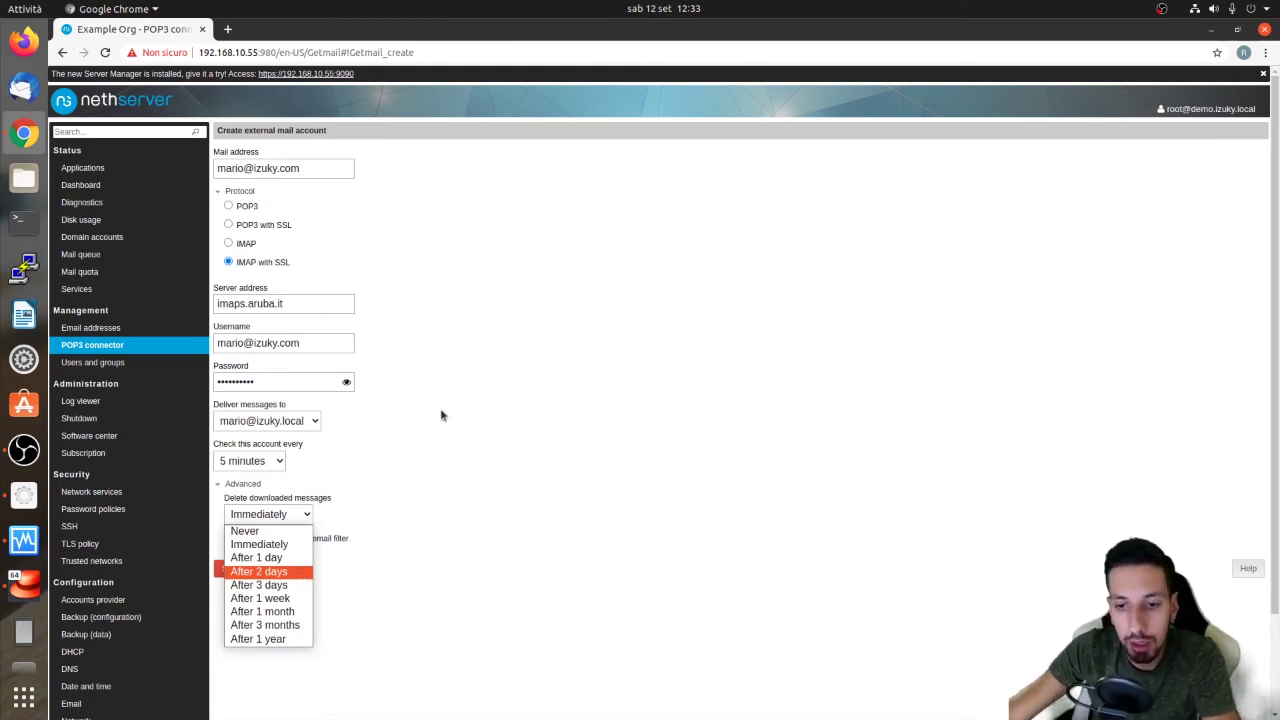
left_click(237, 572)
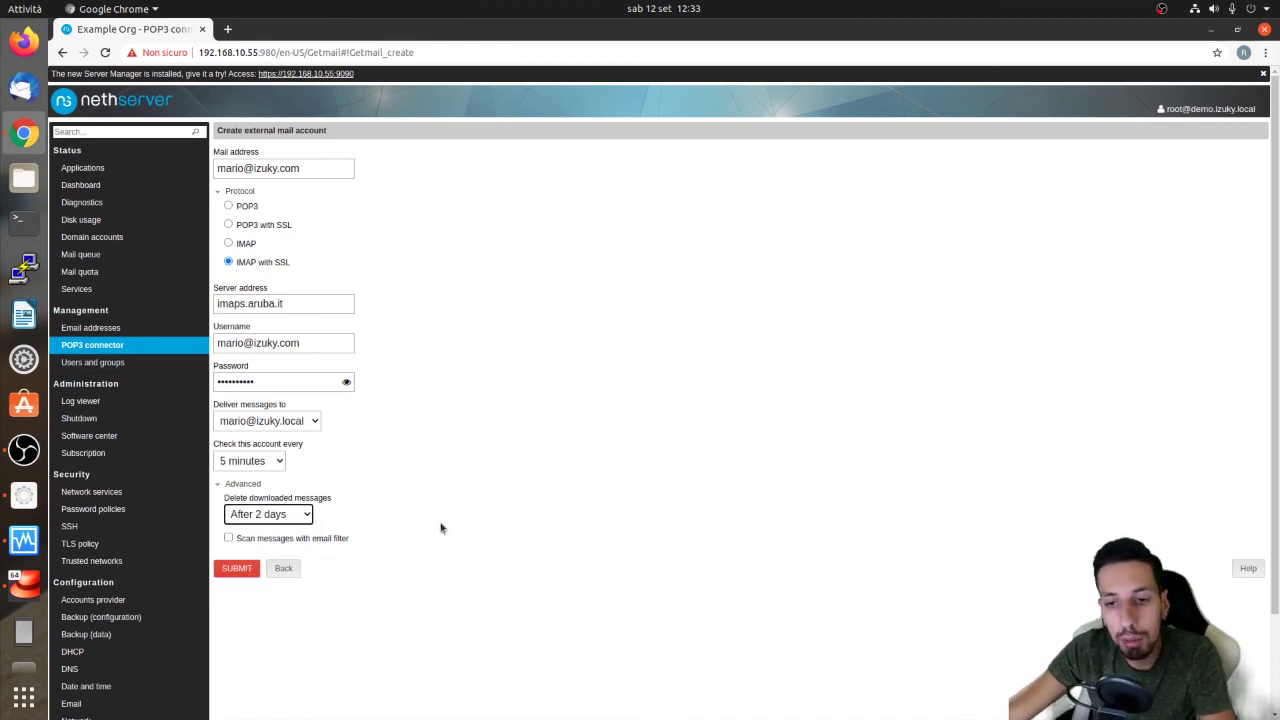
left_click(243, 568)
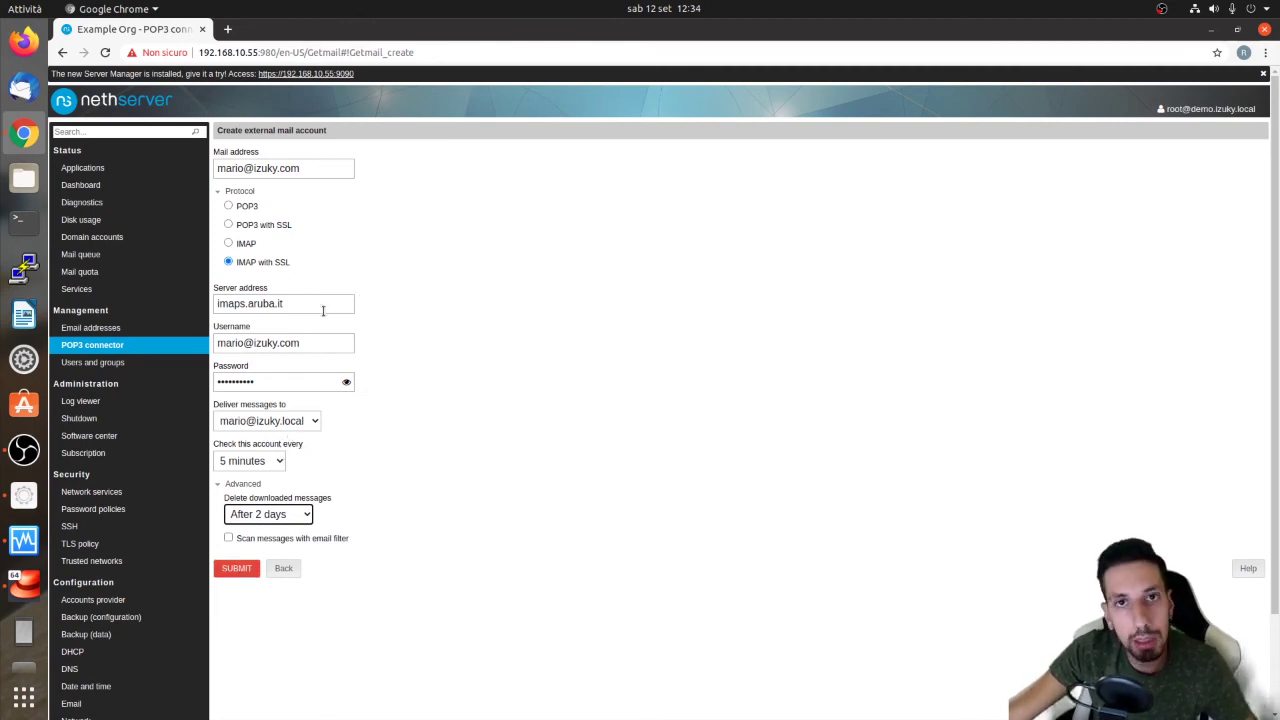
left_click_drag(311, 308, 205, 313)
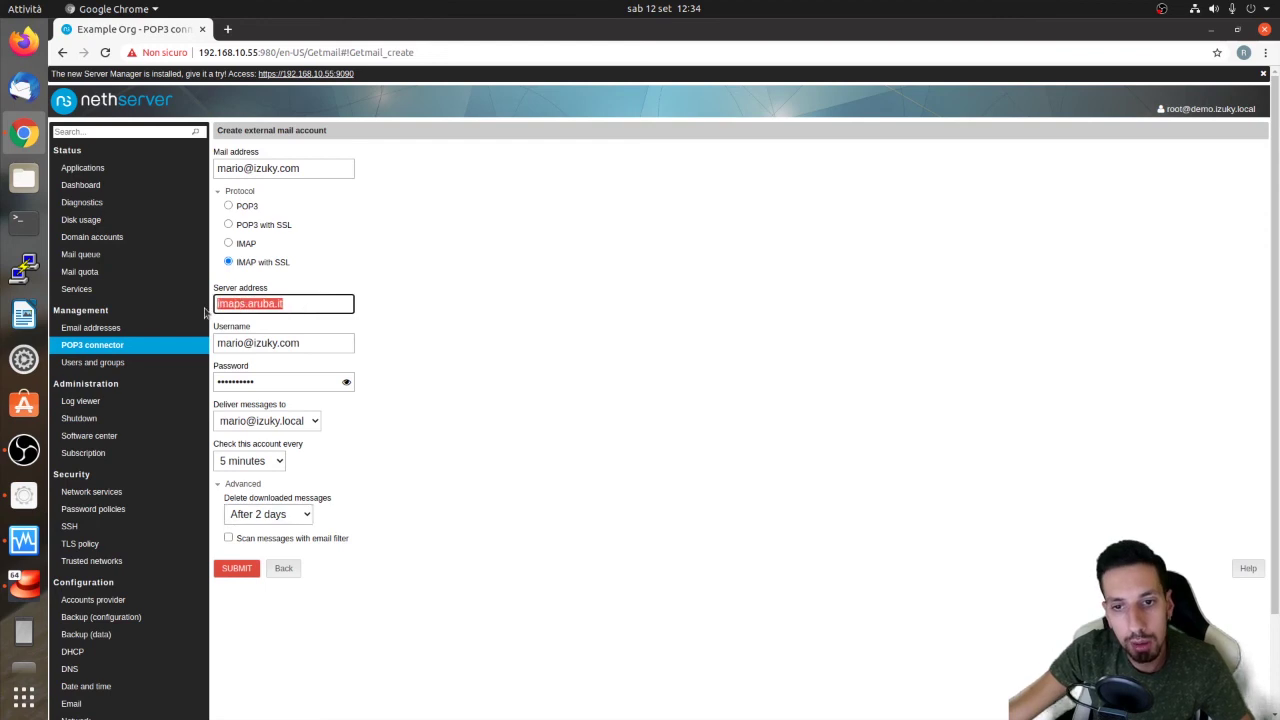
key("Left")
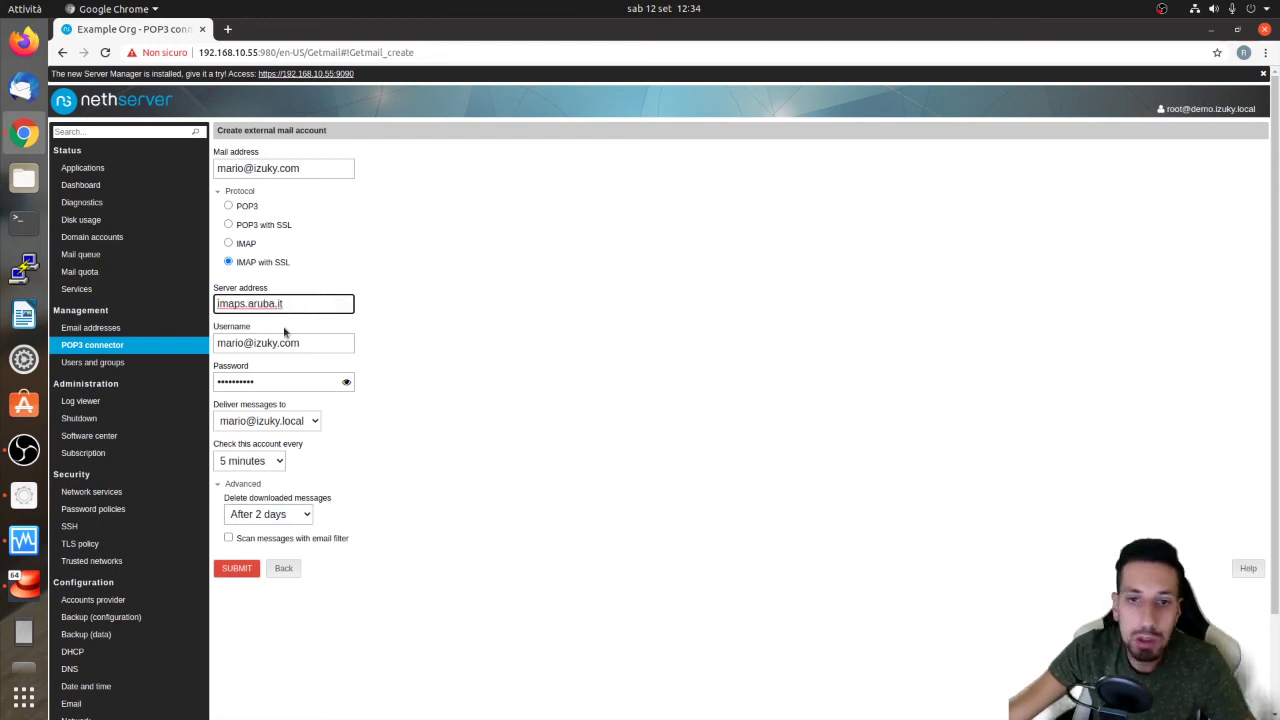
left_click(24, 88)
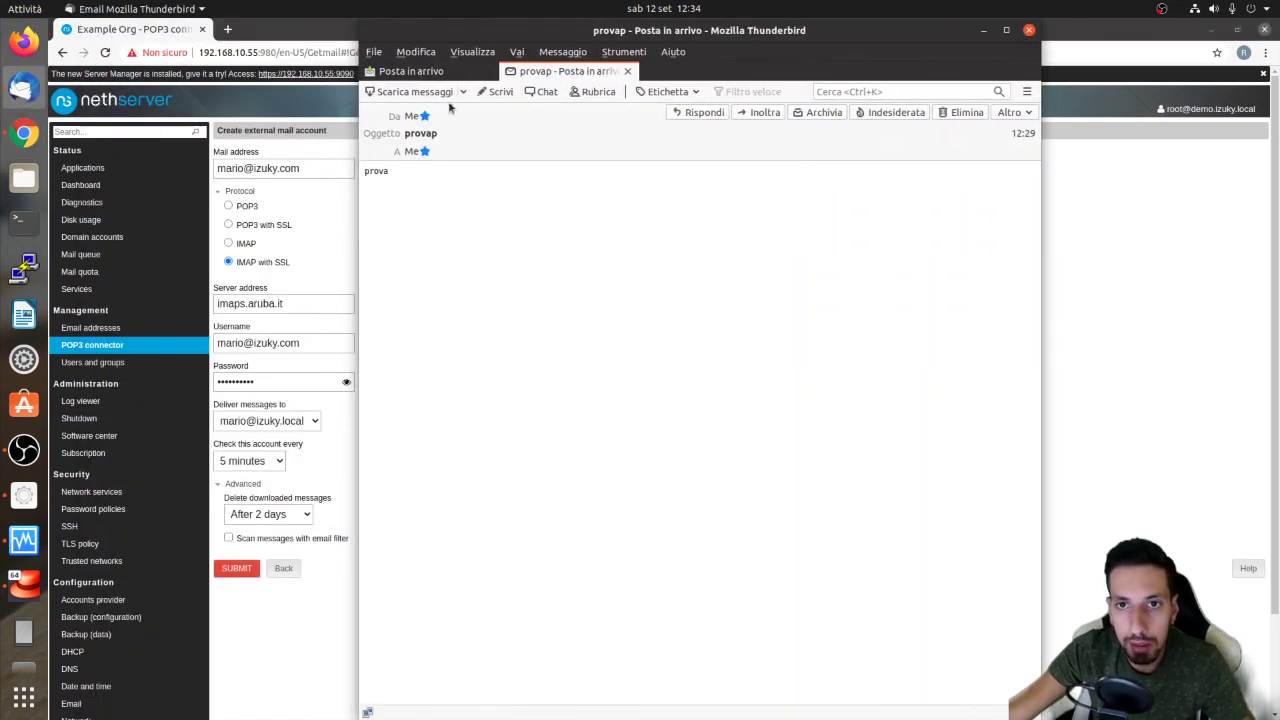
left_click(411, 71)
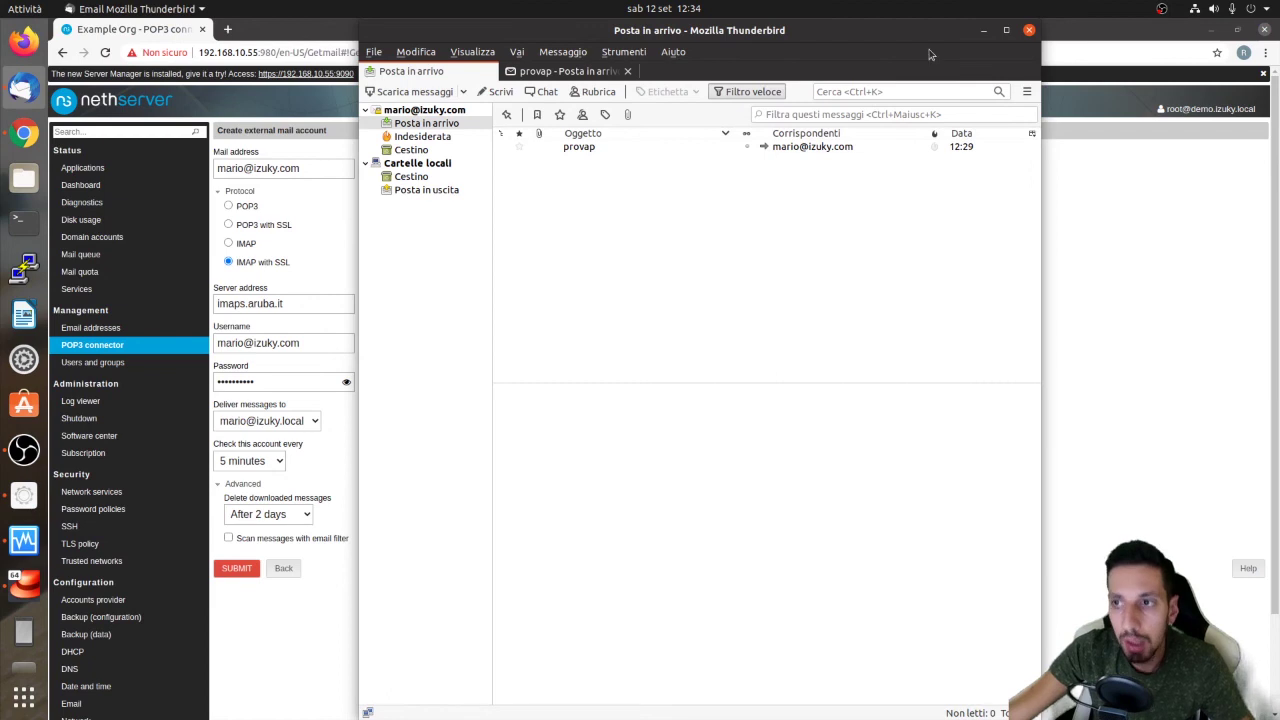
left_click(1029, 30)
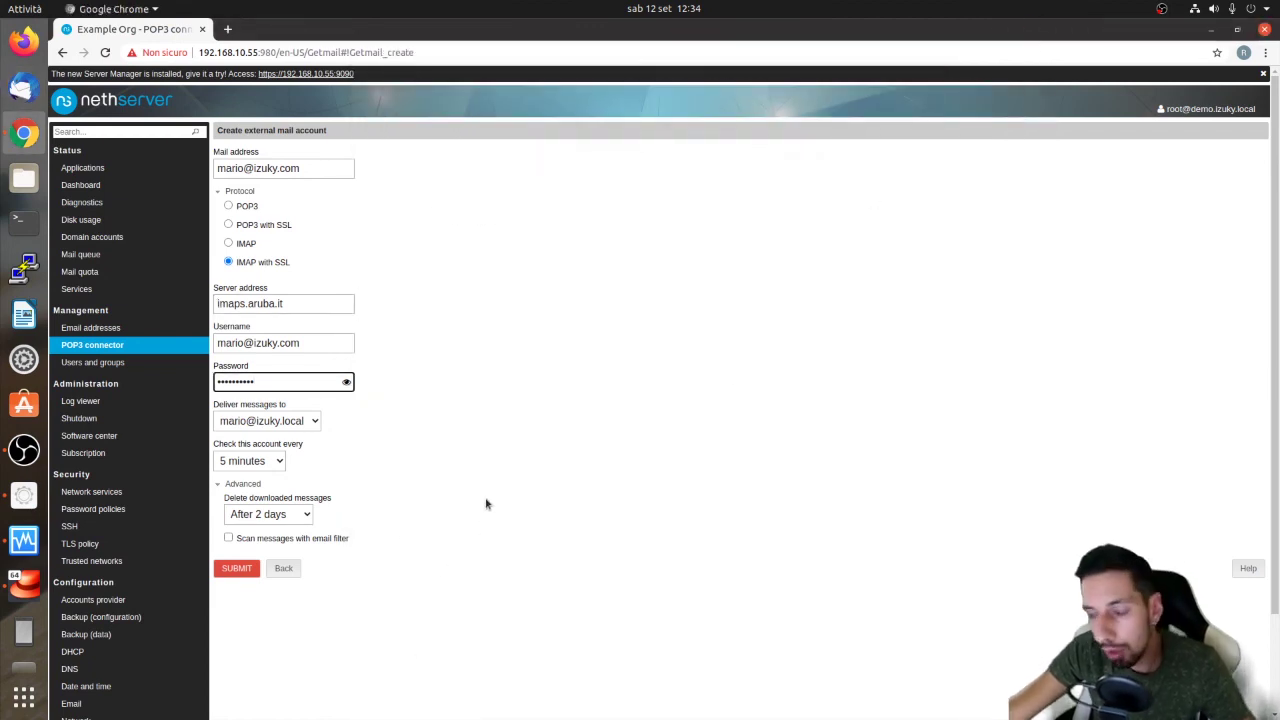
left_click(257, 550)
left_click(244, 543)
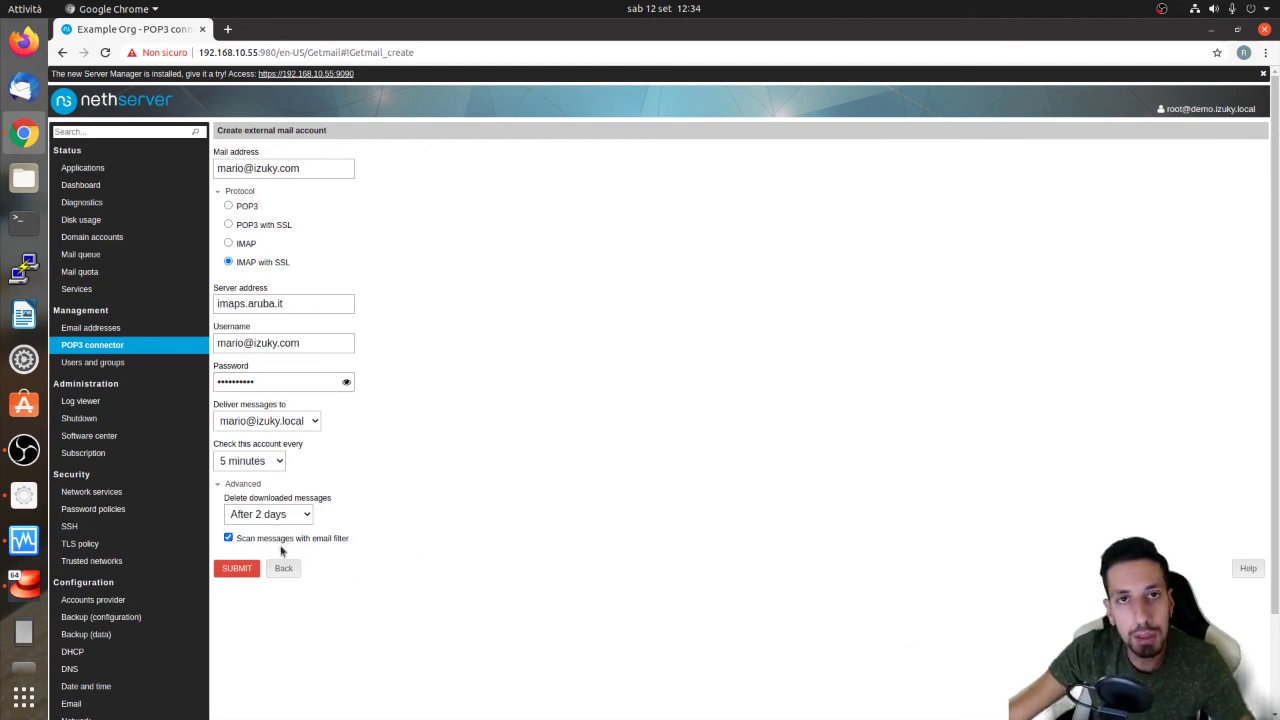
left_click(252, 540)
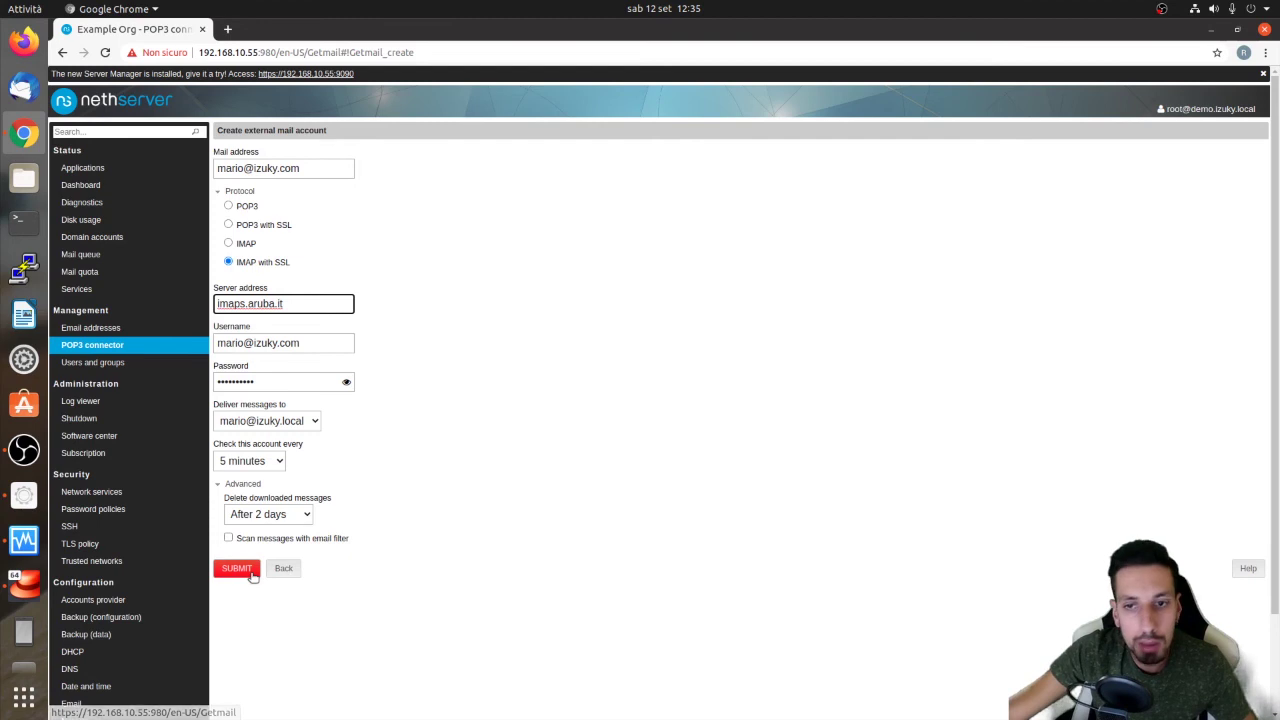
Submit the external account so the POP3 connector list shows it with IMAP with SSL
left_click_drag(250, 537, 383, 544)
left_click(383, 544)
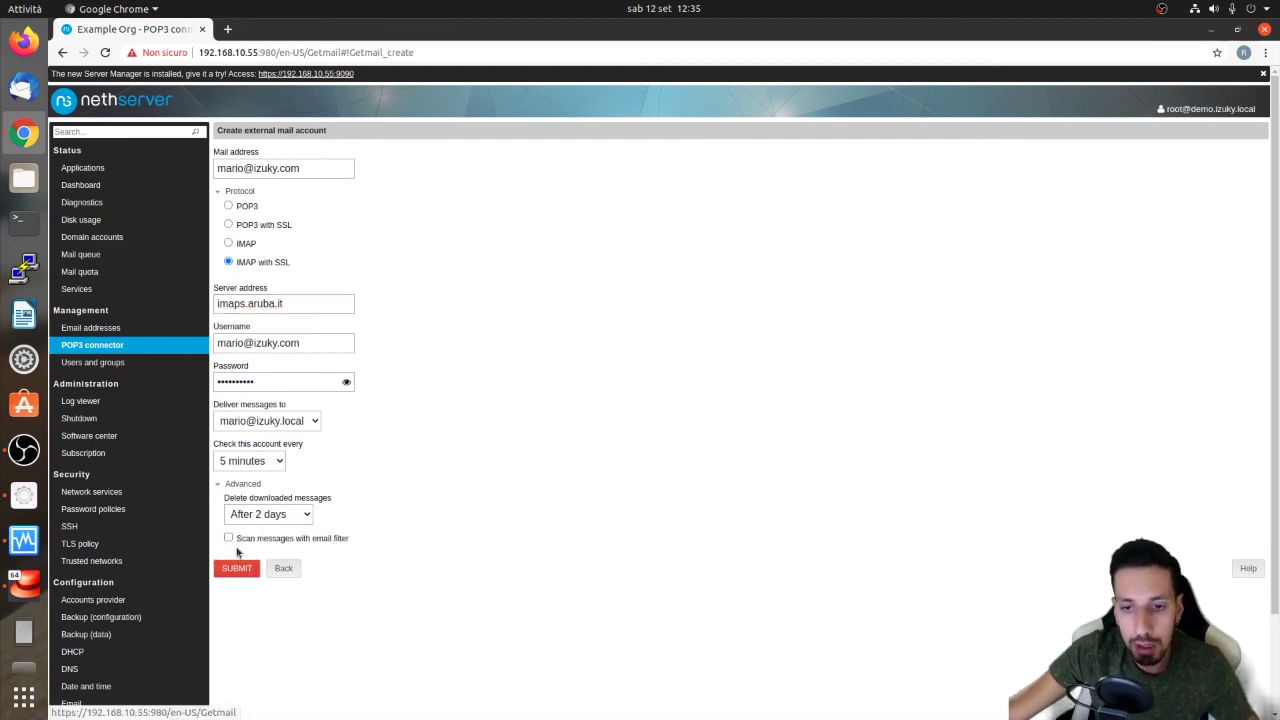
left_click(236, 567)
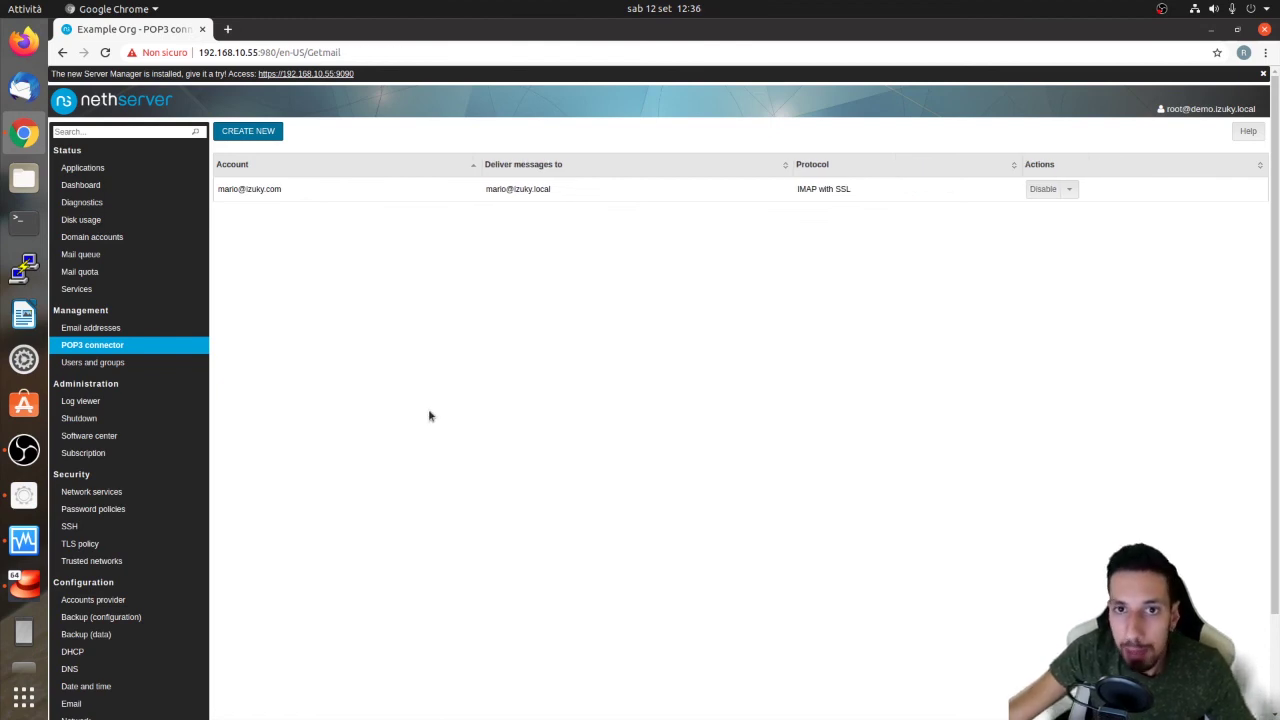
Launch Rspamd from Applications, log in with the admin credentials, and view Throughput statistics
left_click(108, 168)
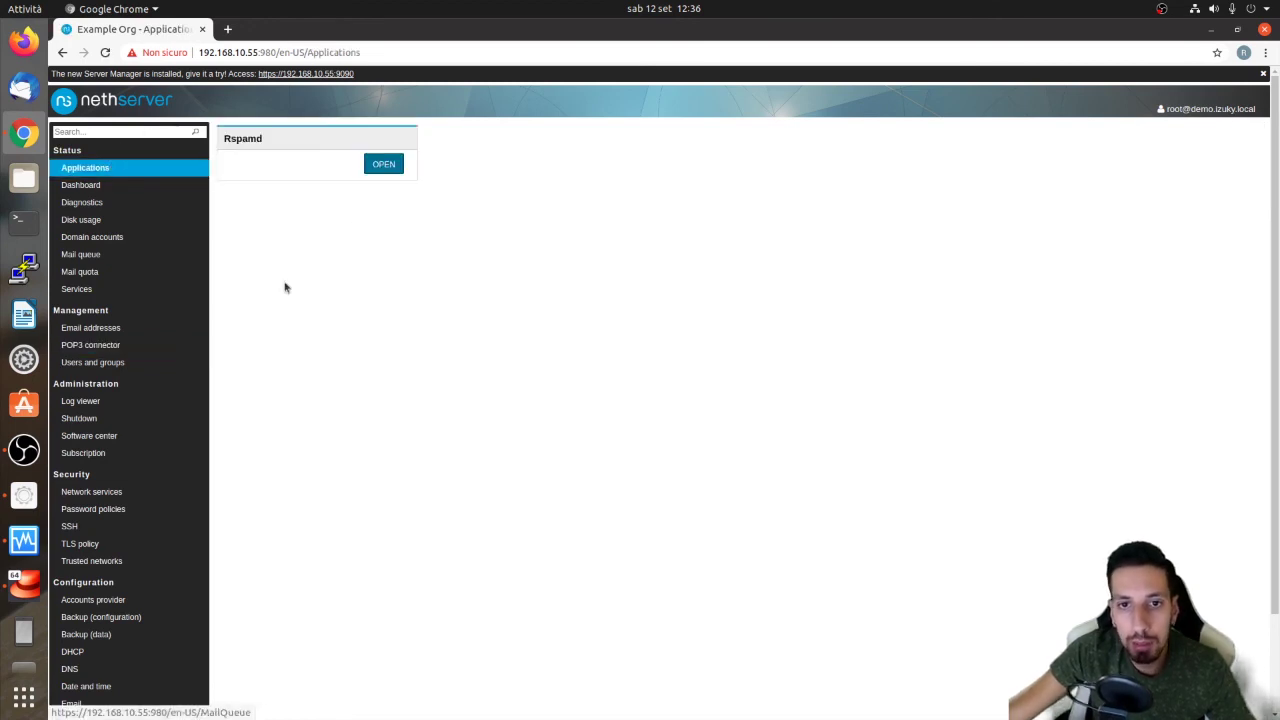
left_click(381, 173)
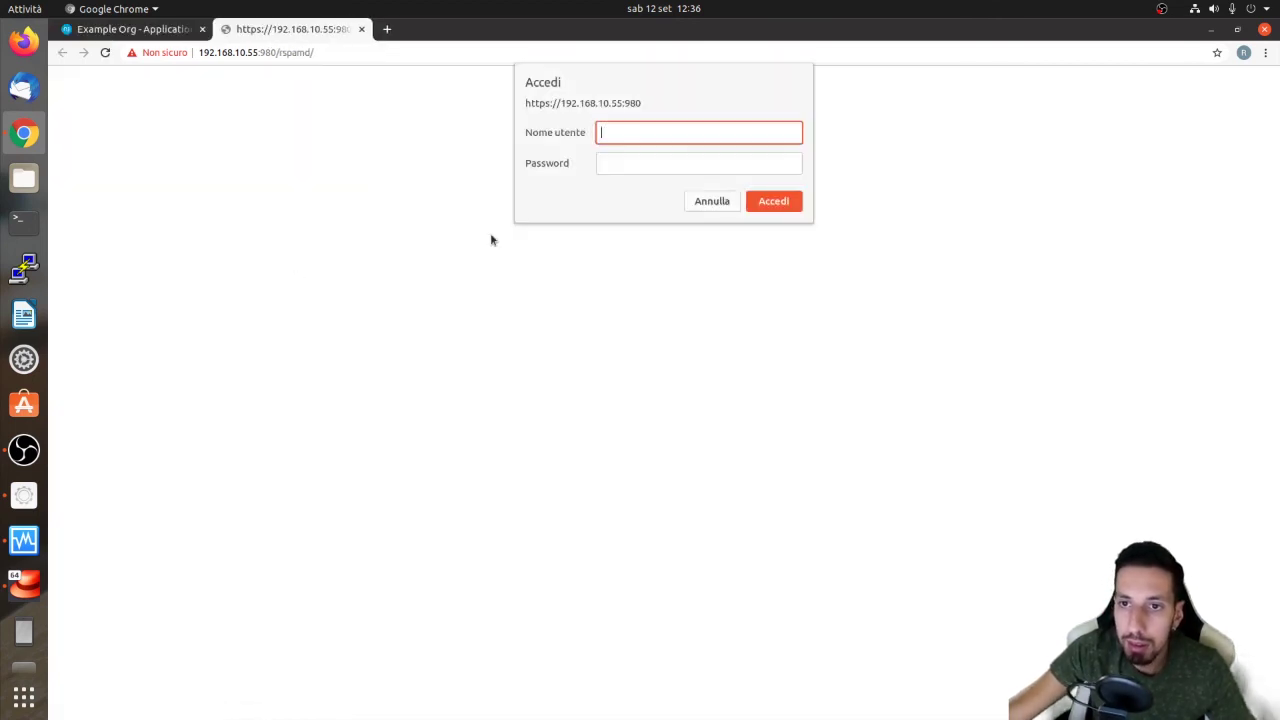
type("ad")
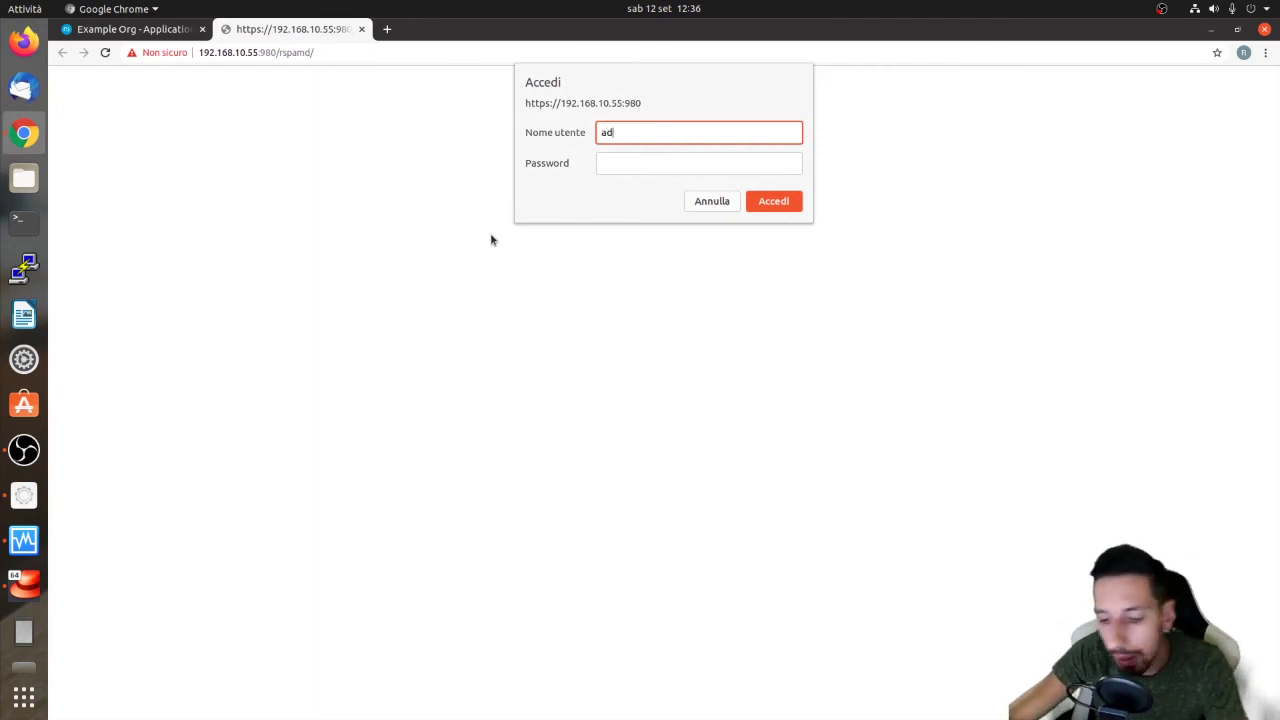
type("min")
key("Tab")
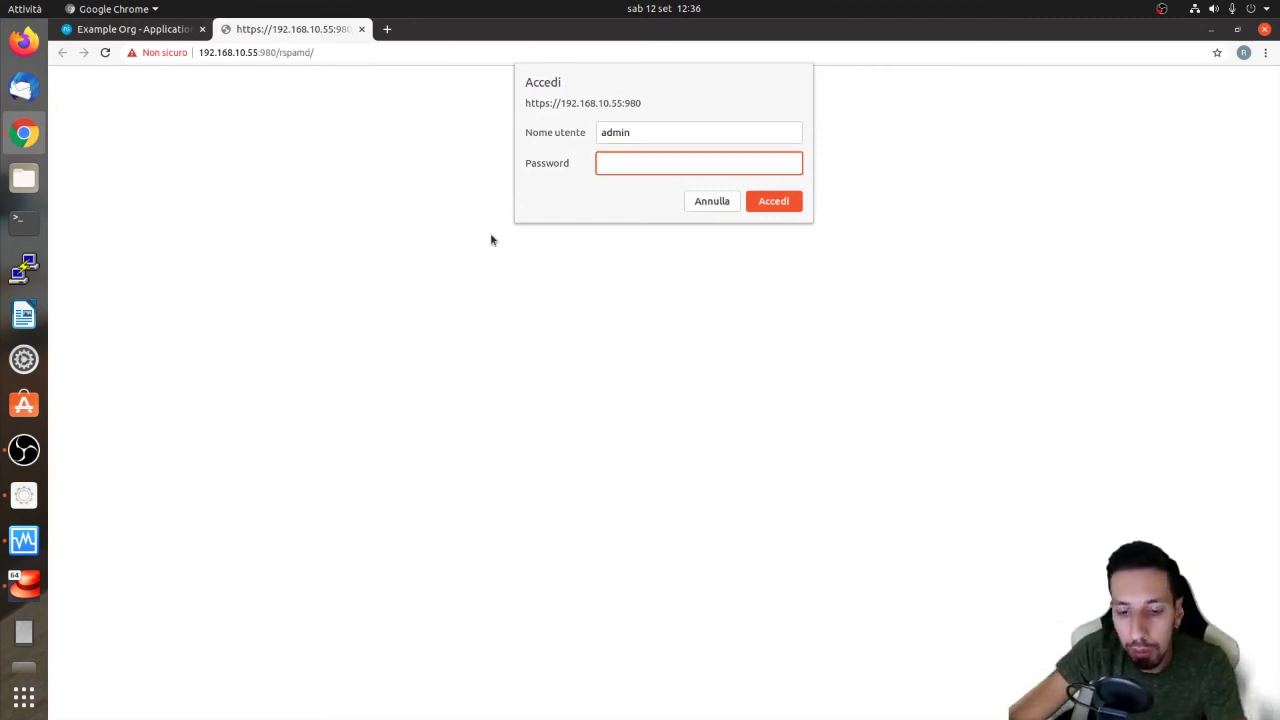
key("Return")
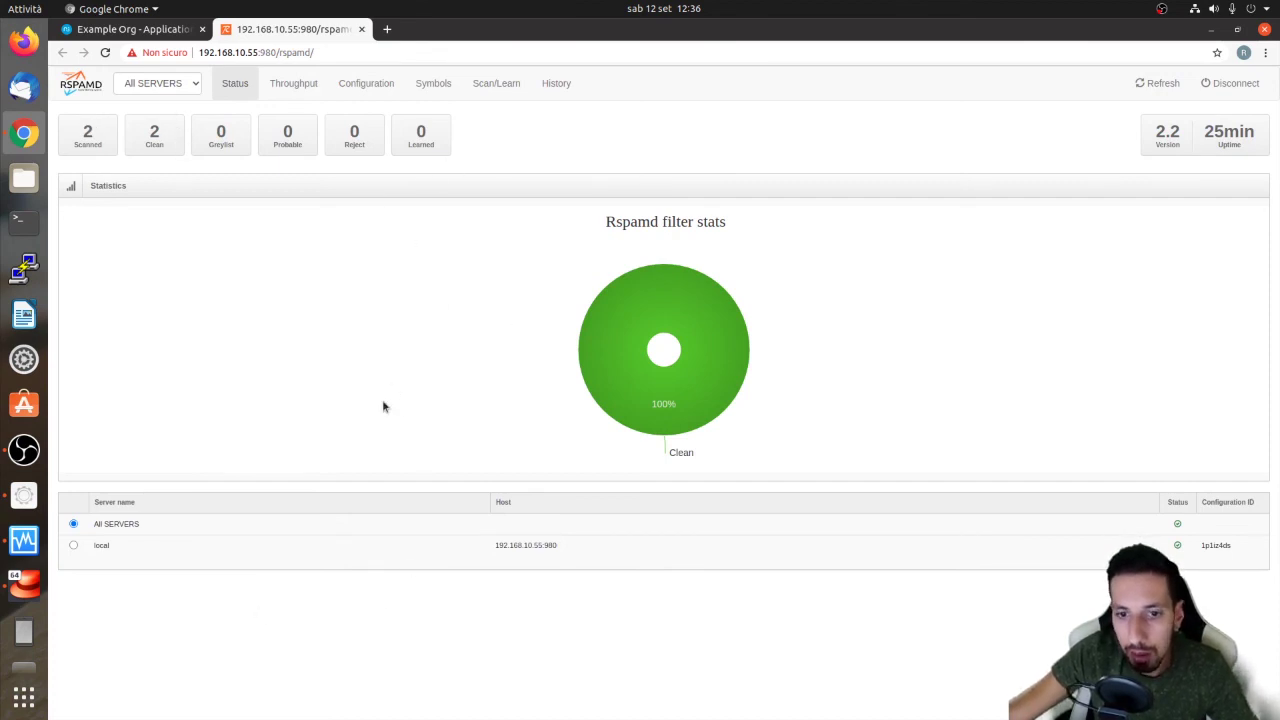
left_click(298, 83)
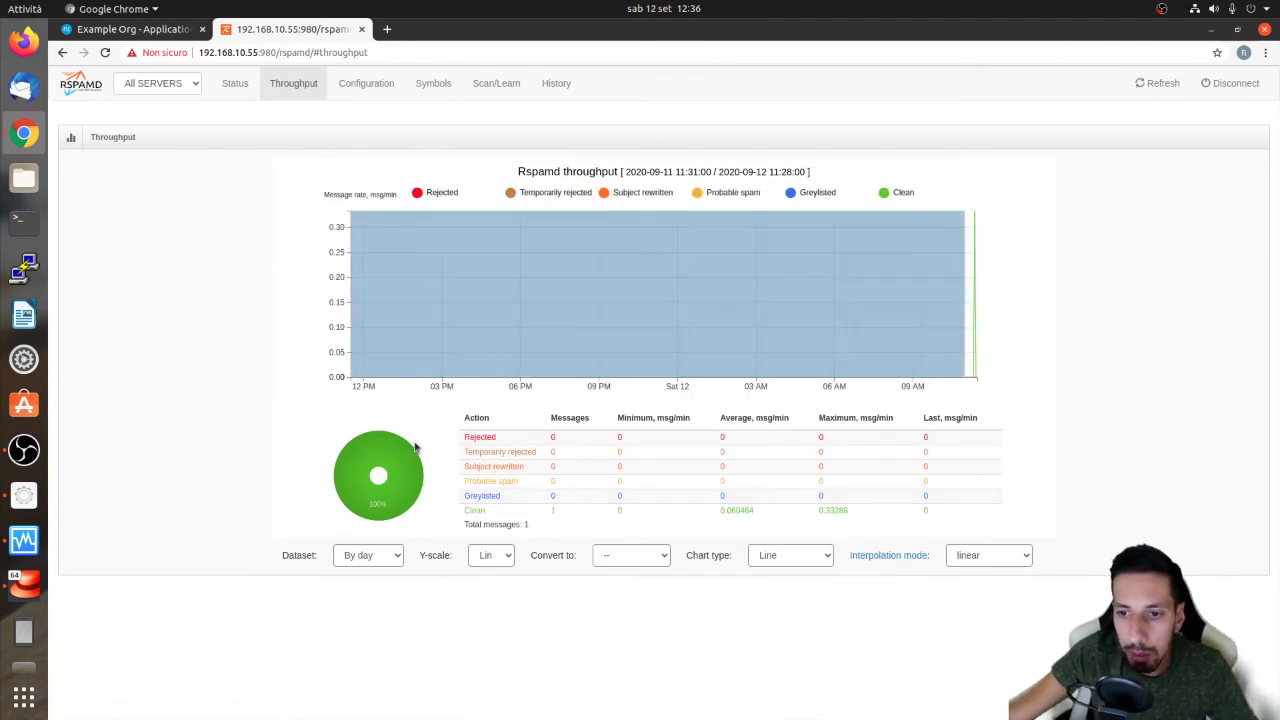
Look over the Configuration maps, then show the History of the two scanned messages
left_click(378, 85)
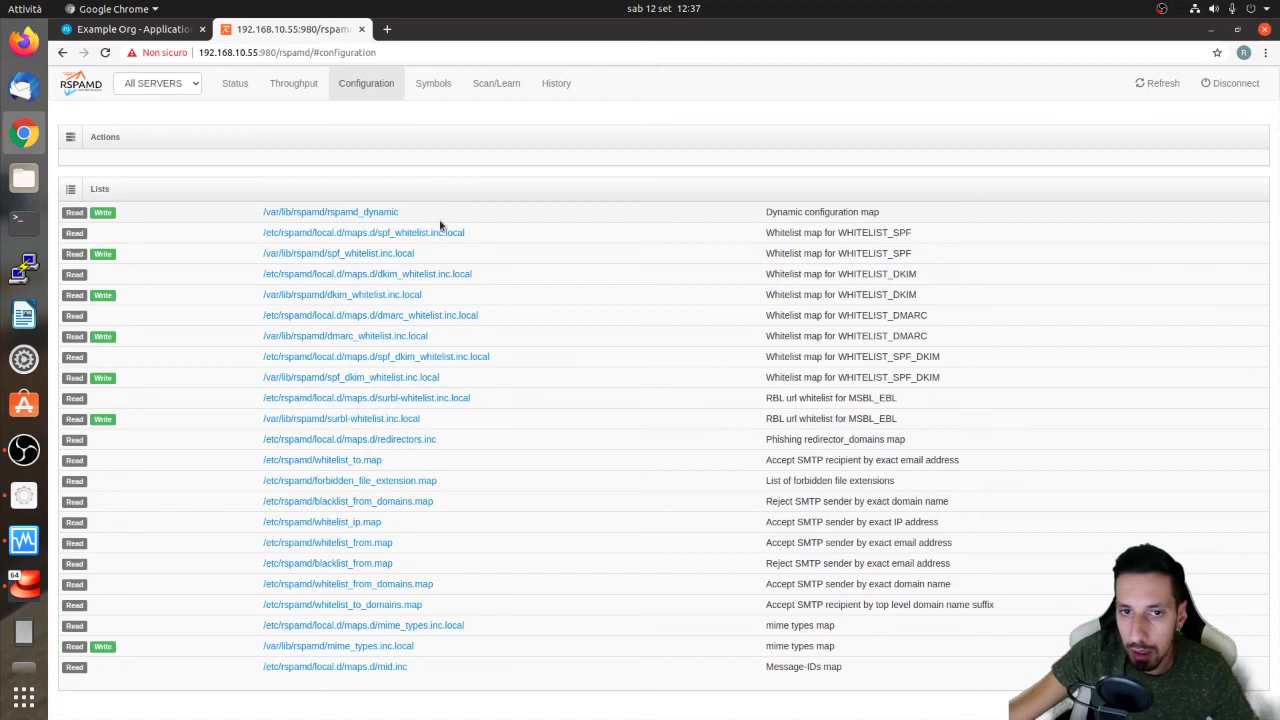
left_click(544, 92)
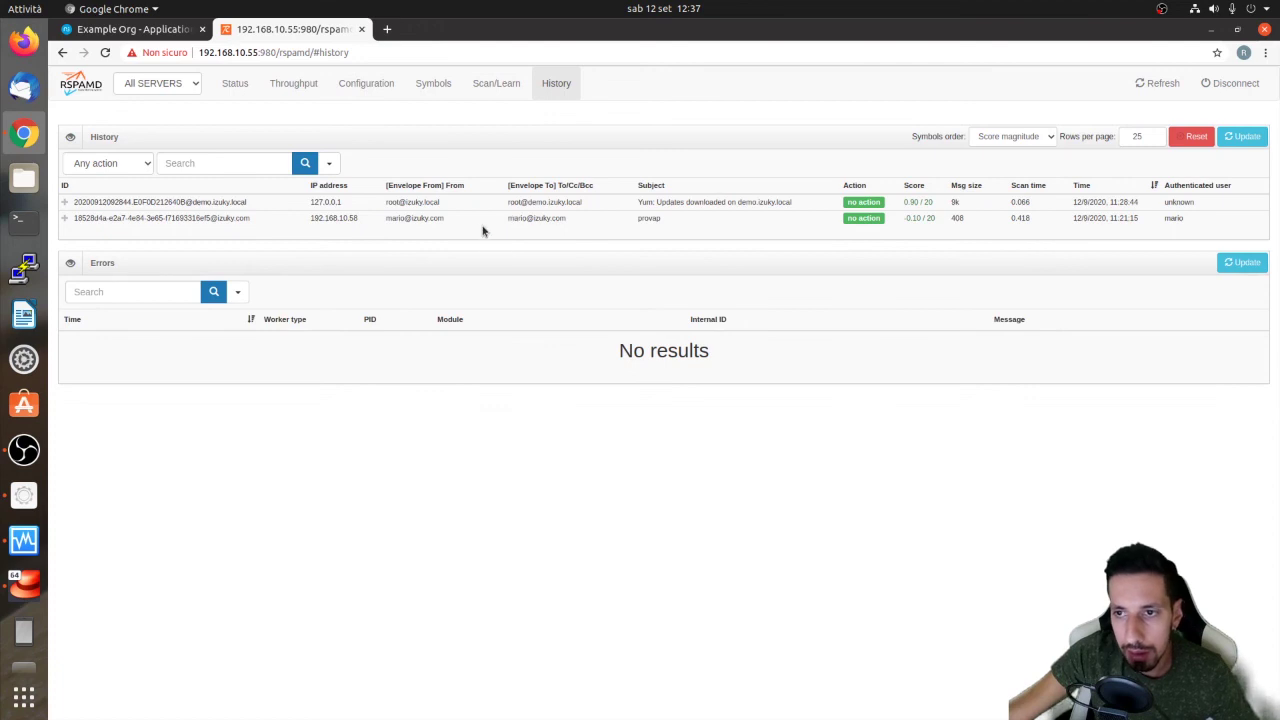
Expand the provap history row to see Envelope To and symbols, MIME_GOOD -0.1, total -0.10/20
left_click(600, 220)
left_click(350, 218)
left_click(316, 216)
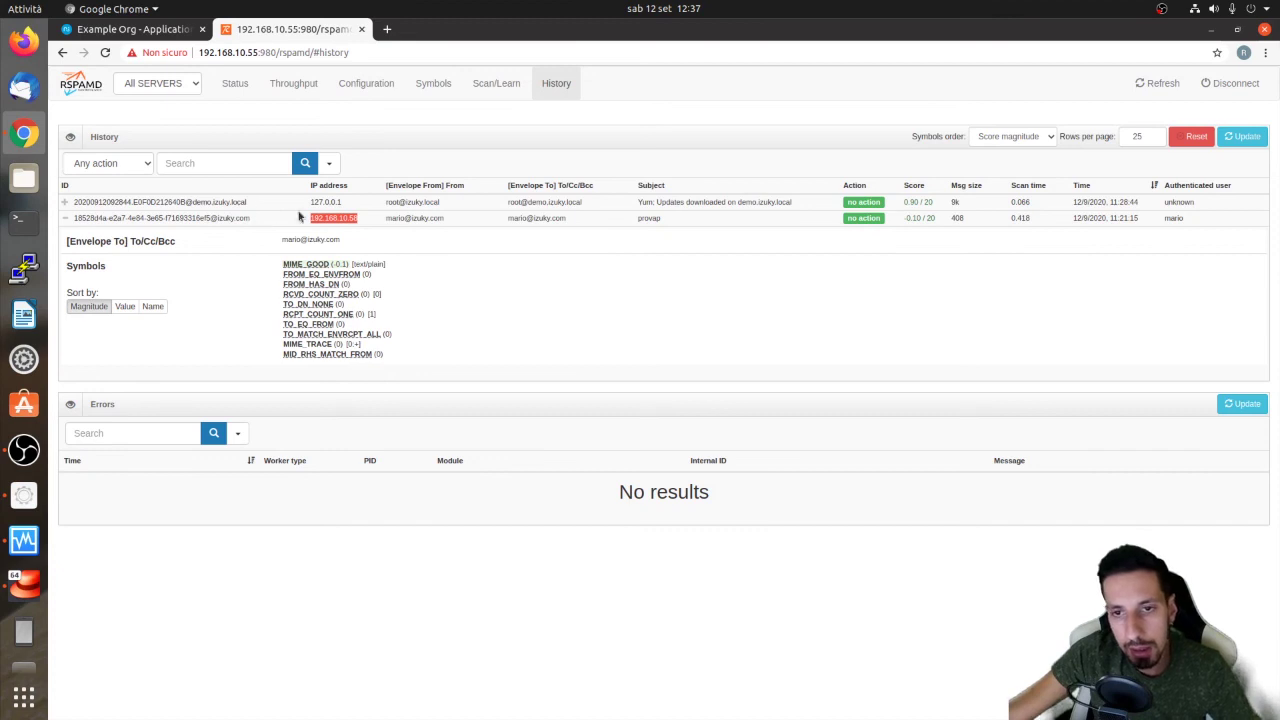
left_click_drag(252, 219, 131, 222)
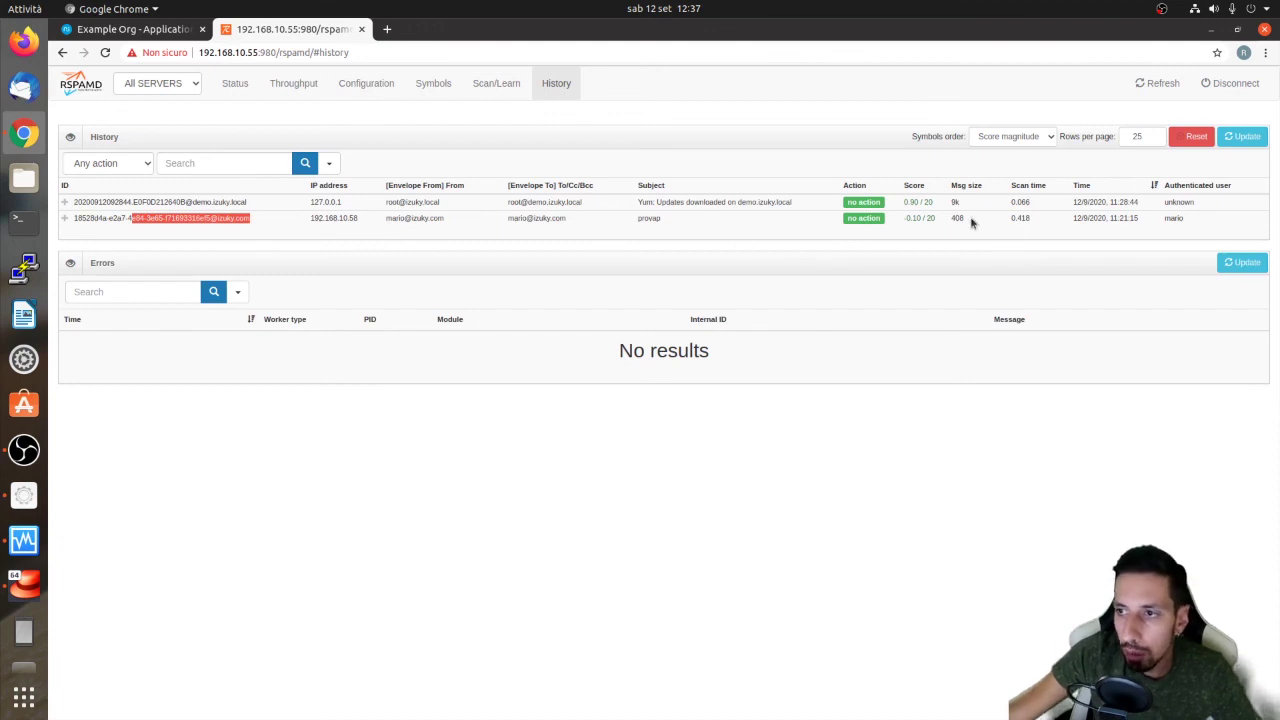
left_click(880, 222)
left_click(65, 218)
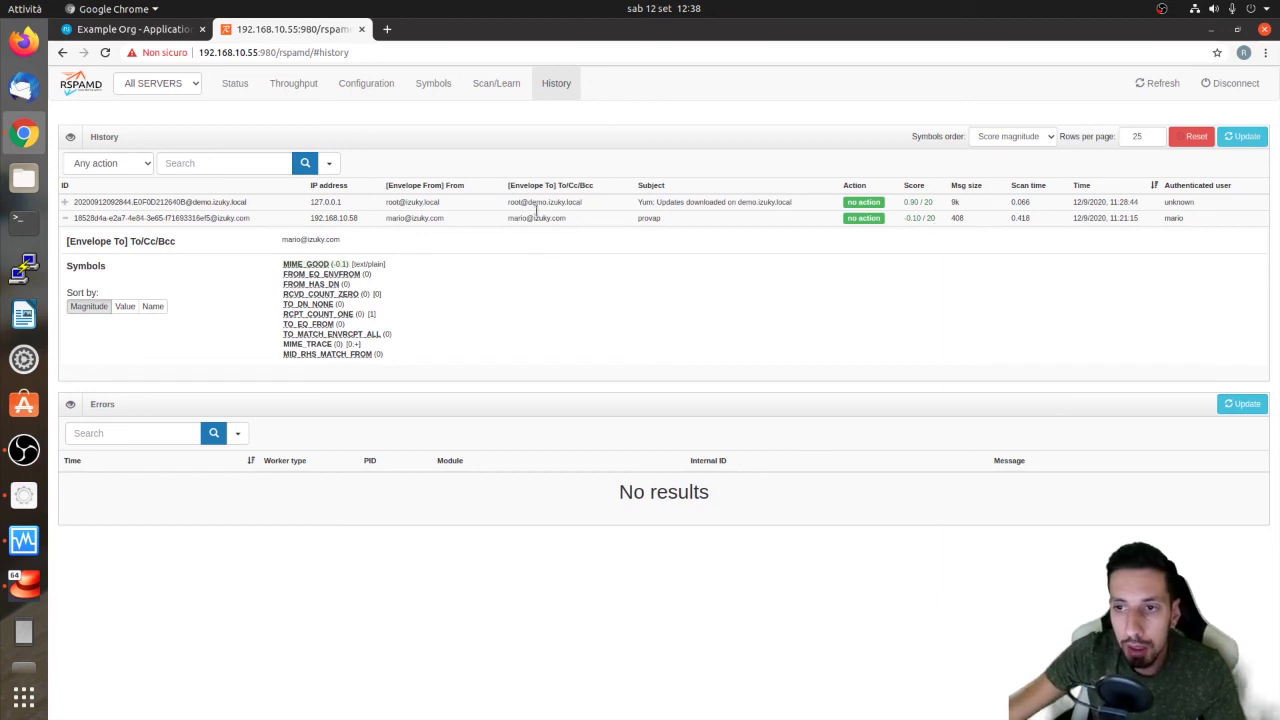
Return to Server Manager's Email Filter settings and adjust the anti-spam threshold slider, which now reads 8.7
left_click(140, 30)
scroll(193, 355, "down", 2)
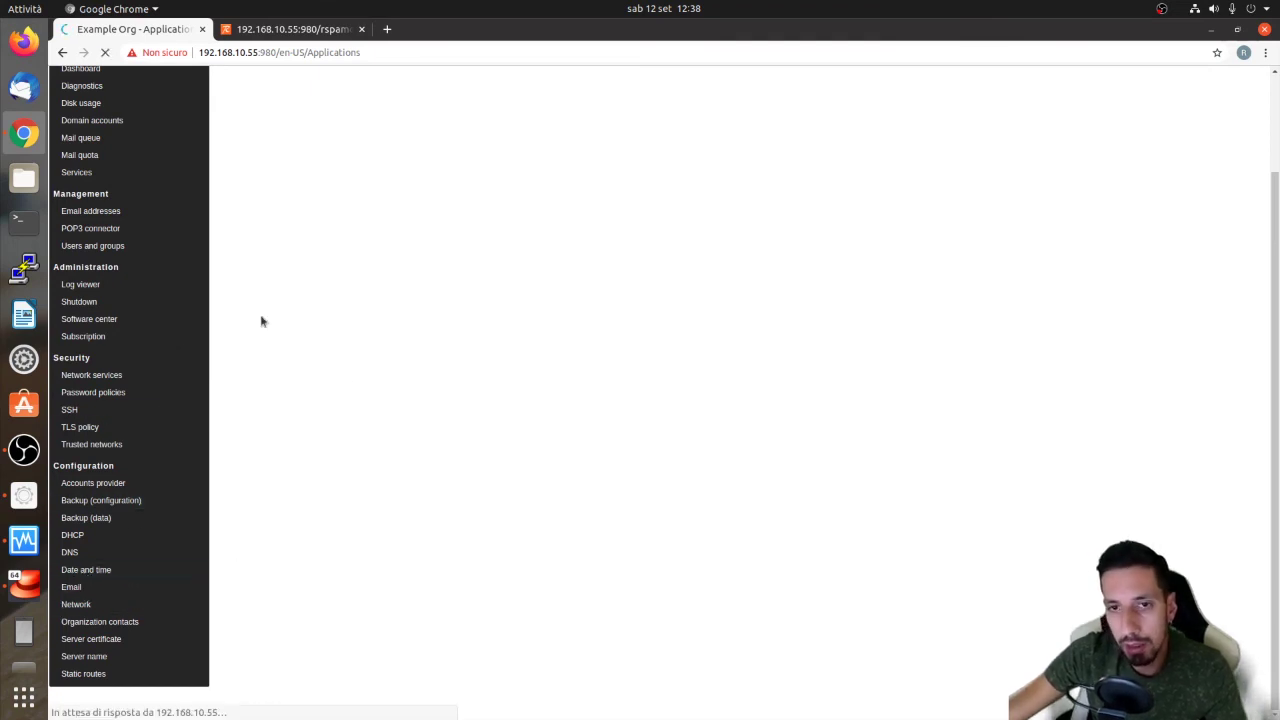
left_click(285, 133)
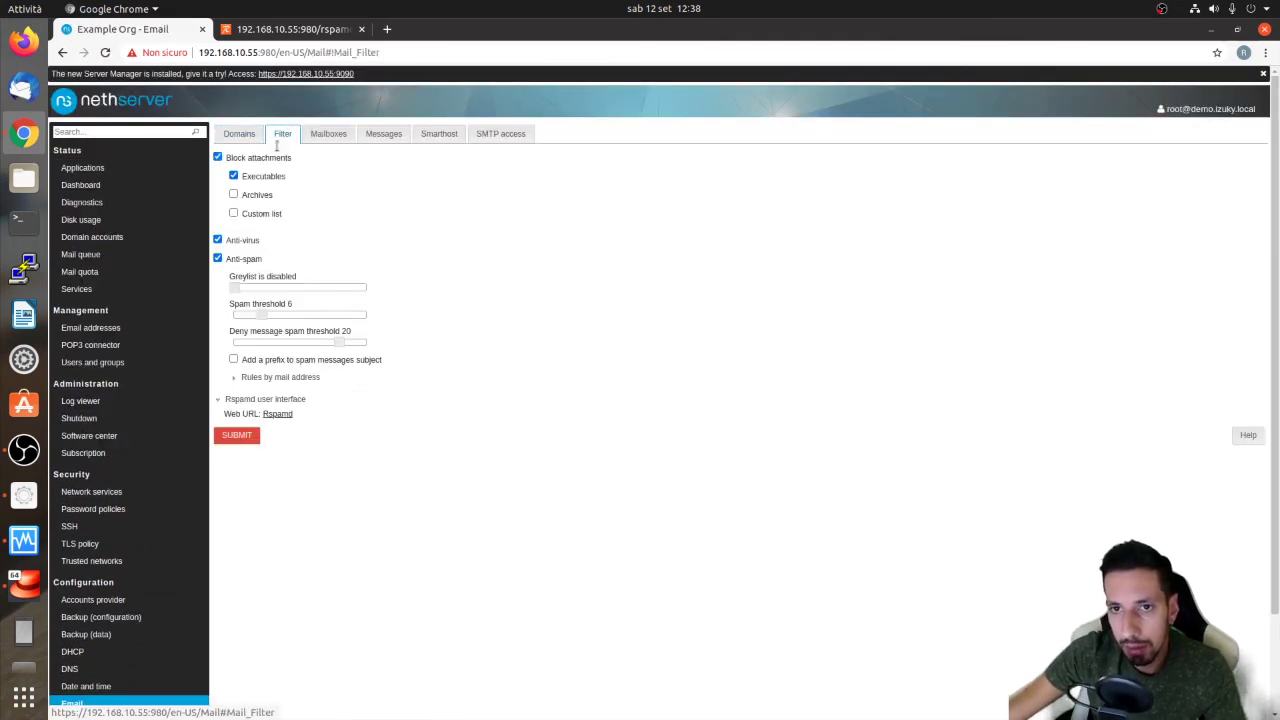
left_click_drag(257, 317, 278, 318)
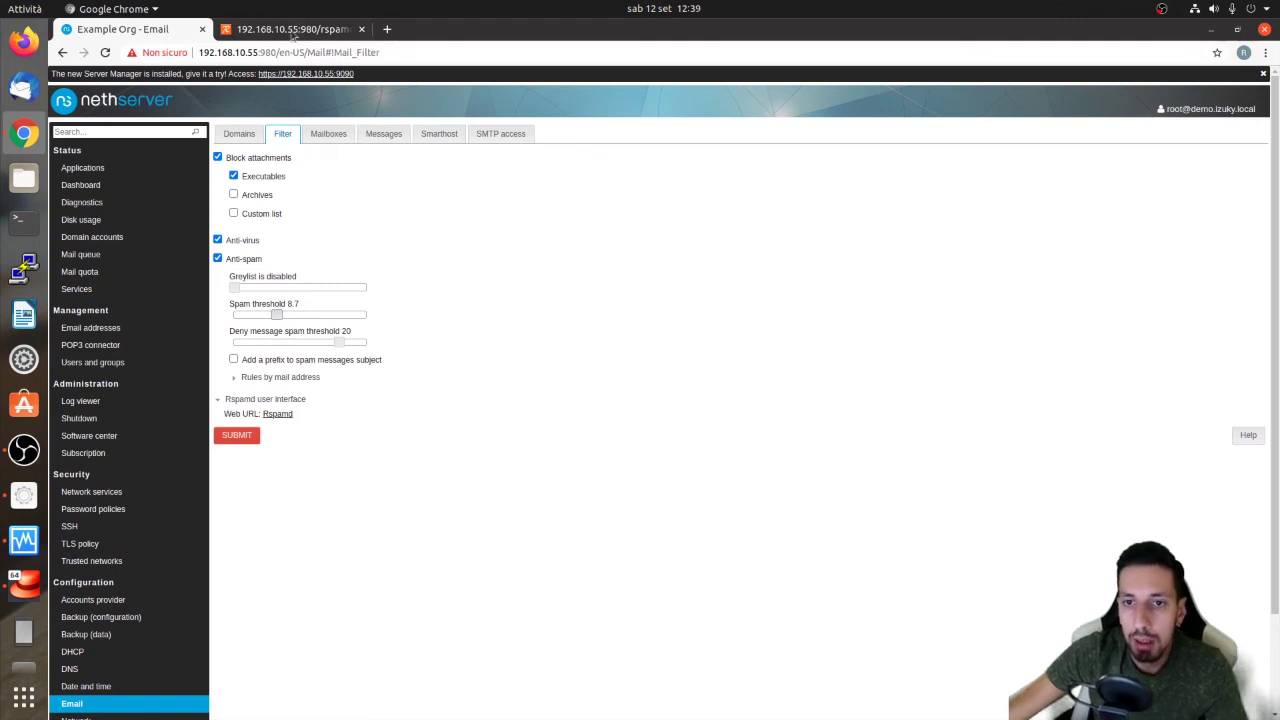
In Rspamd's Symbols list, locate the HAS_ATTACHMENT symbol
left_click(291, 31)
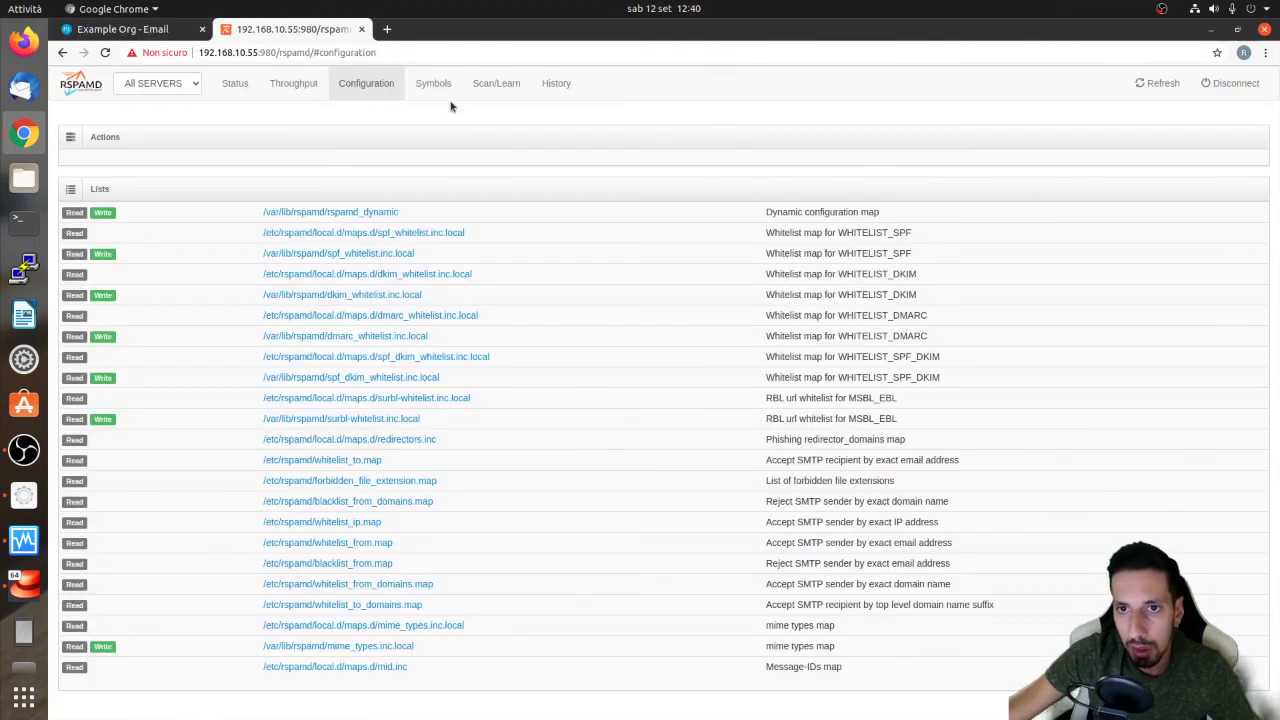
left_click(451, 91)
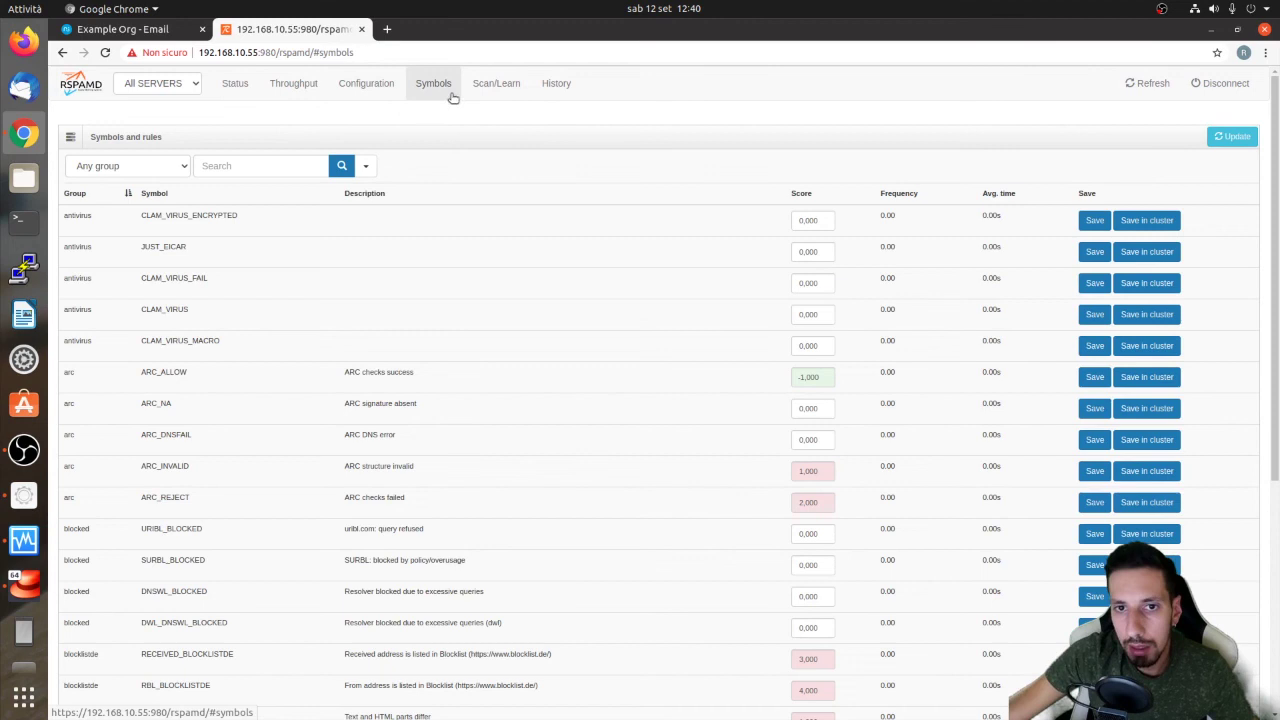
scroll(308, 371, "down", 3)
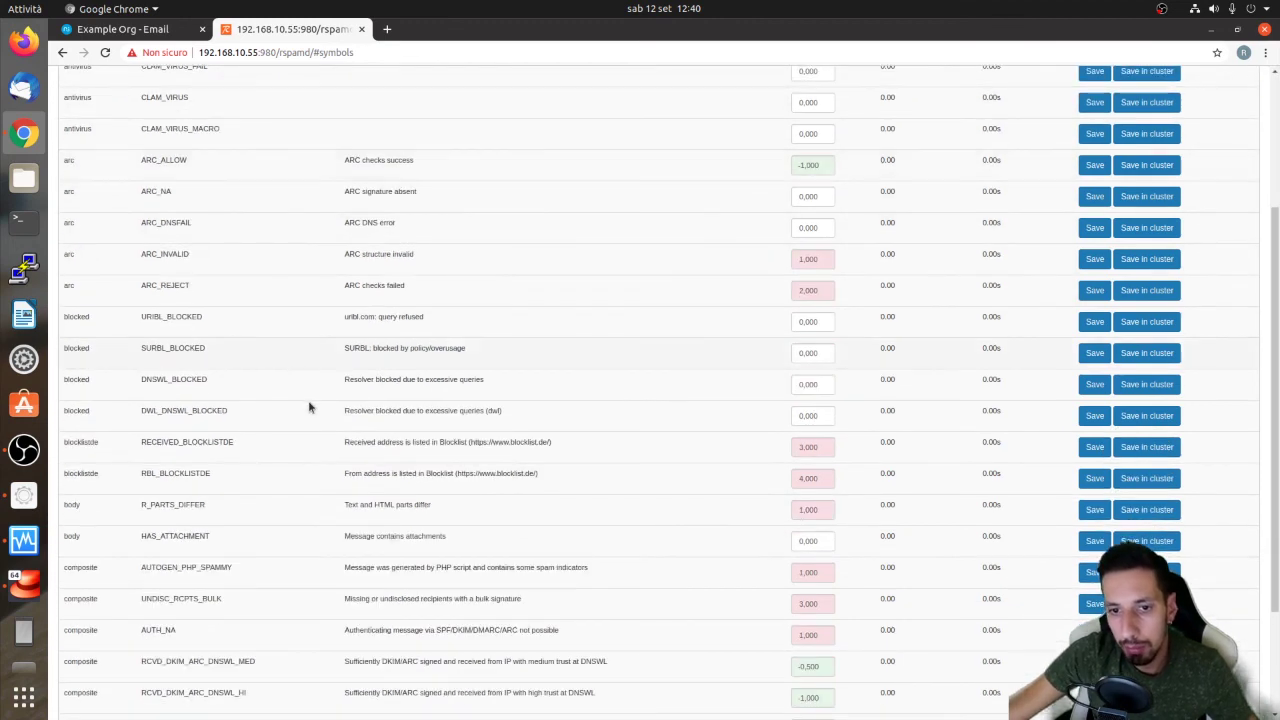
scroll(350, 362, "down", 3)
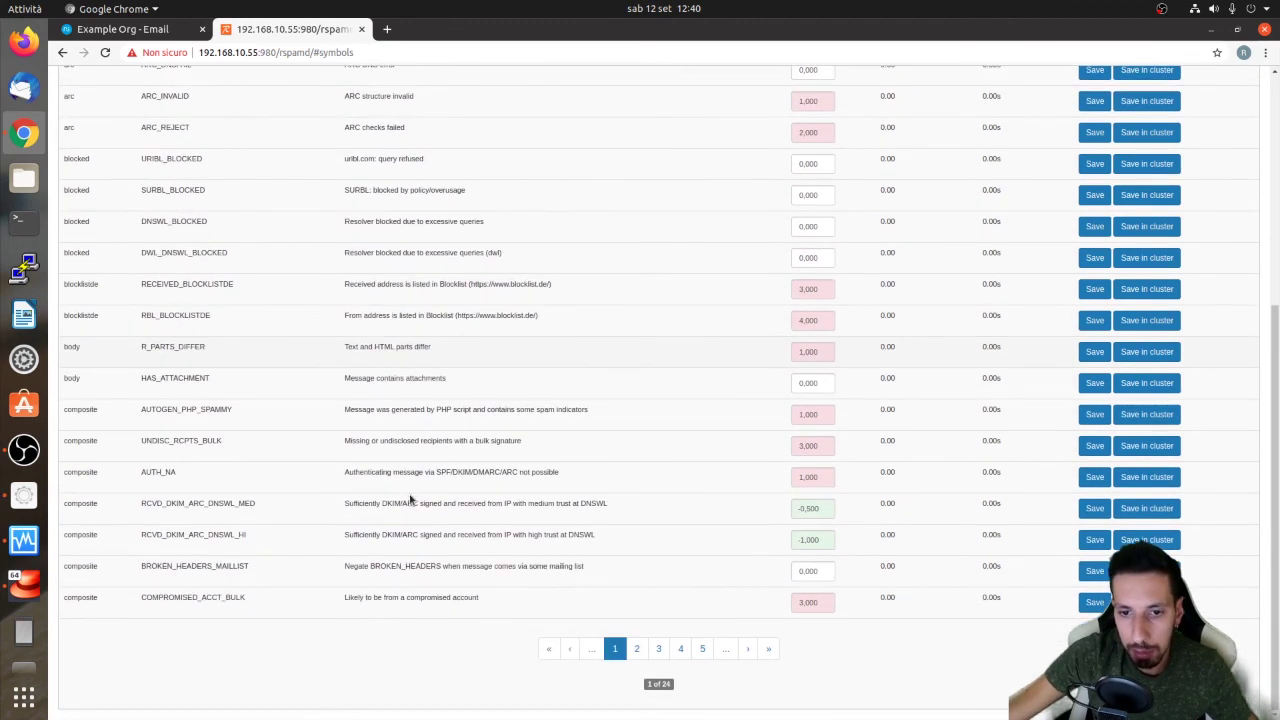
left_click_drag(140, 381, 200, 381)
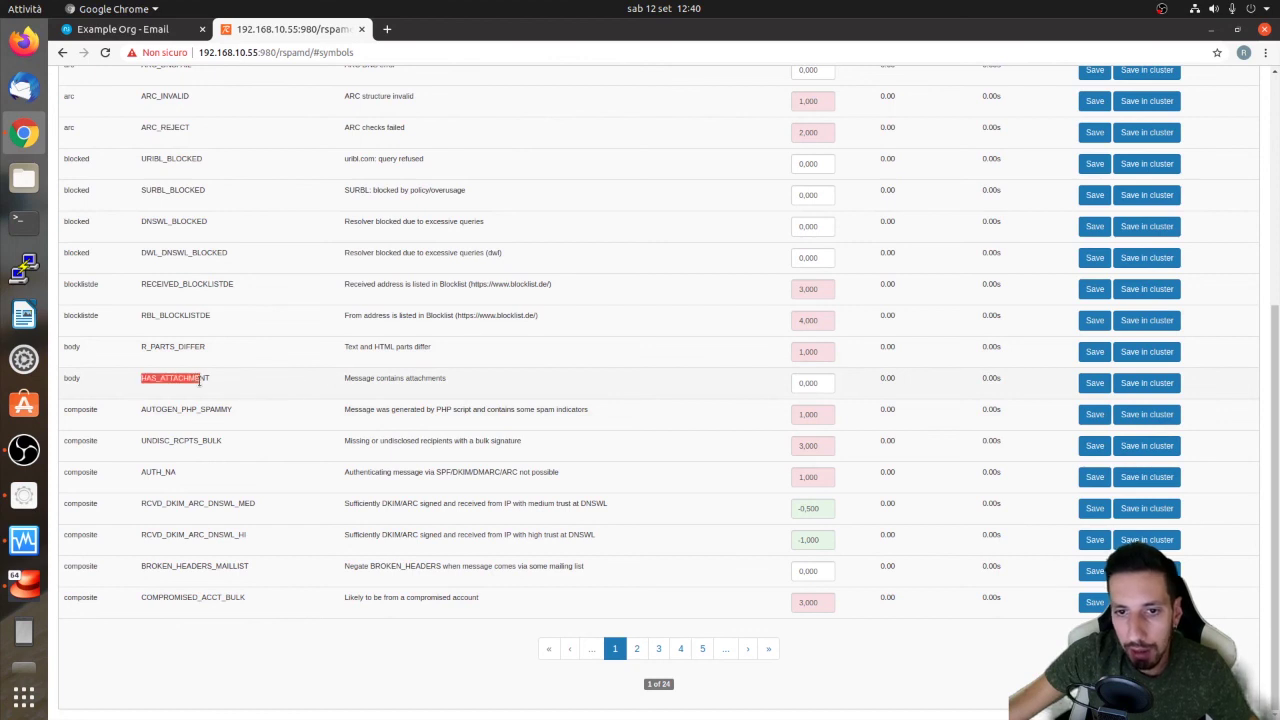
Set the HAS_ATTACHMENT symbol's score to 2,5 and save it
left_click(812, 382)
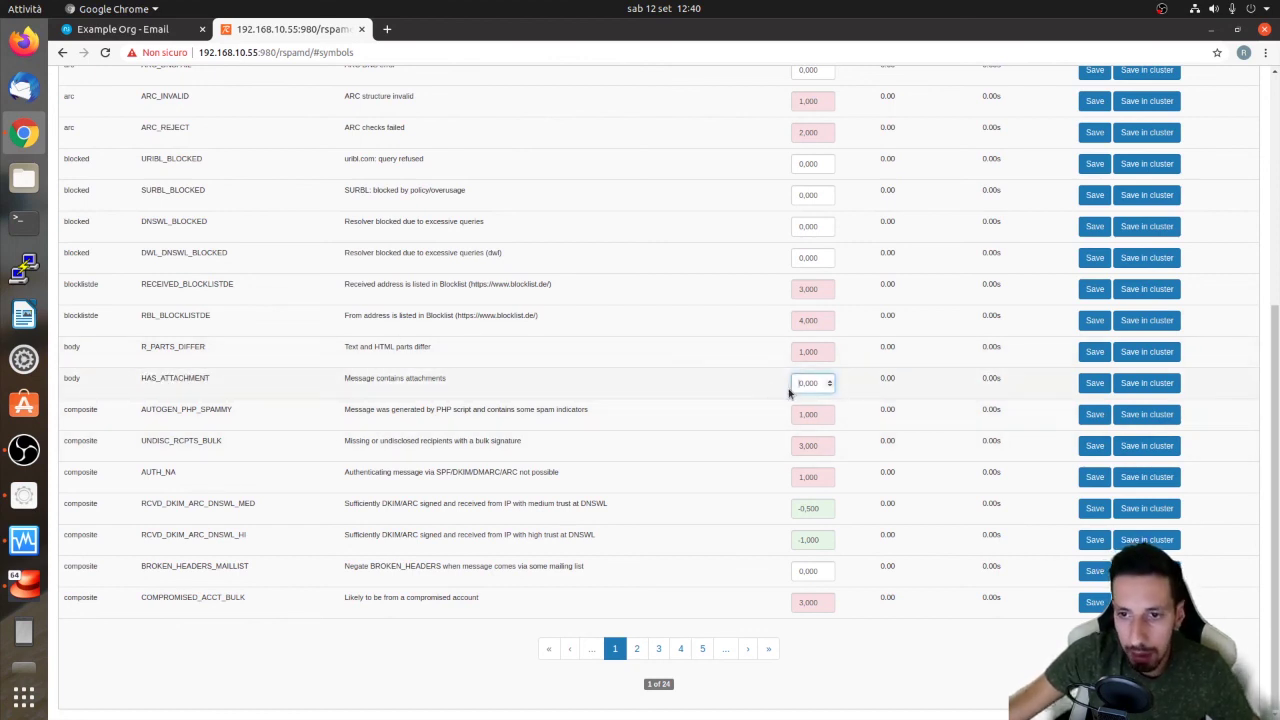
left_click(802, 384)
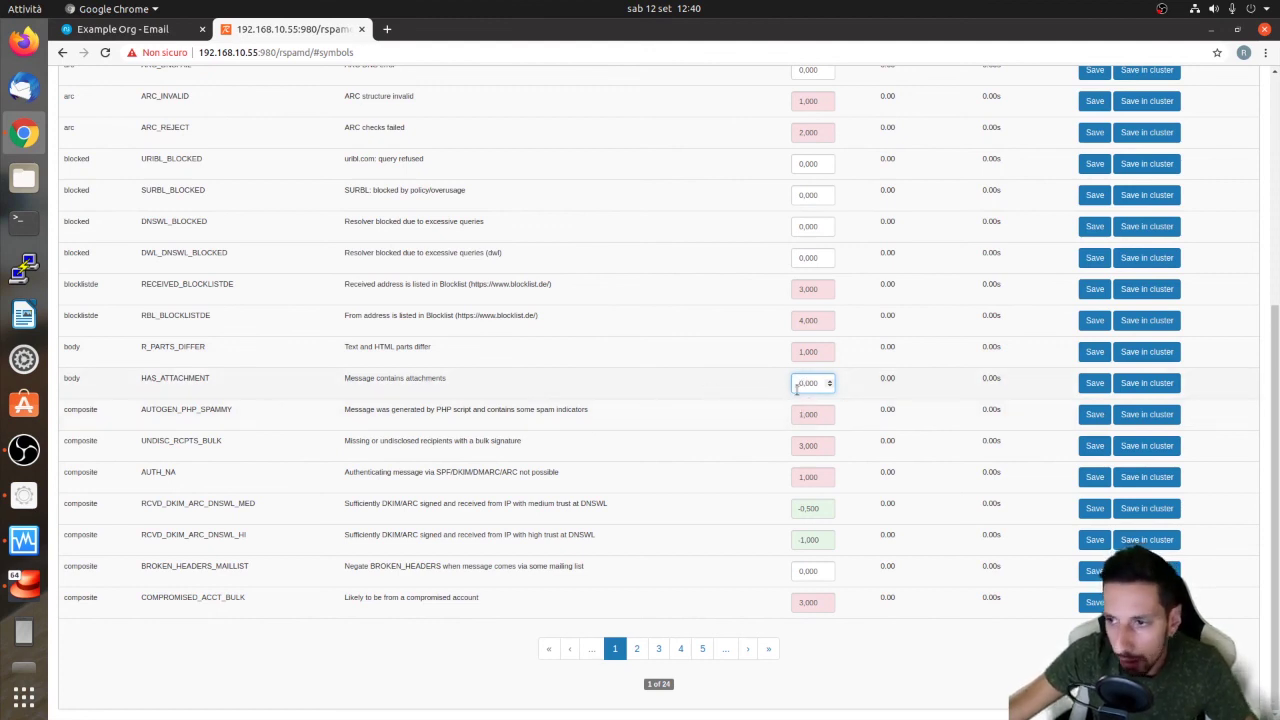
key("ctrl+a")
type("0,1")
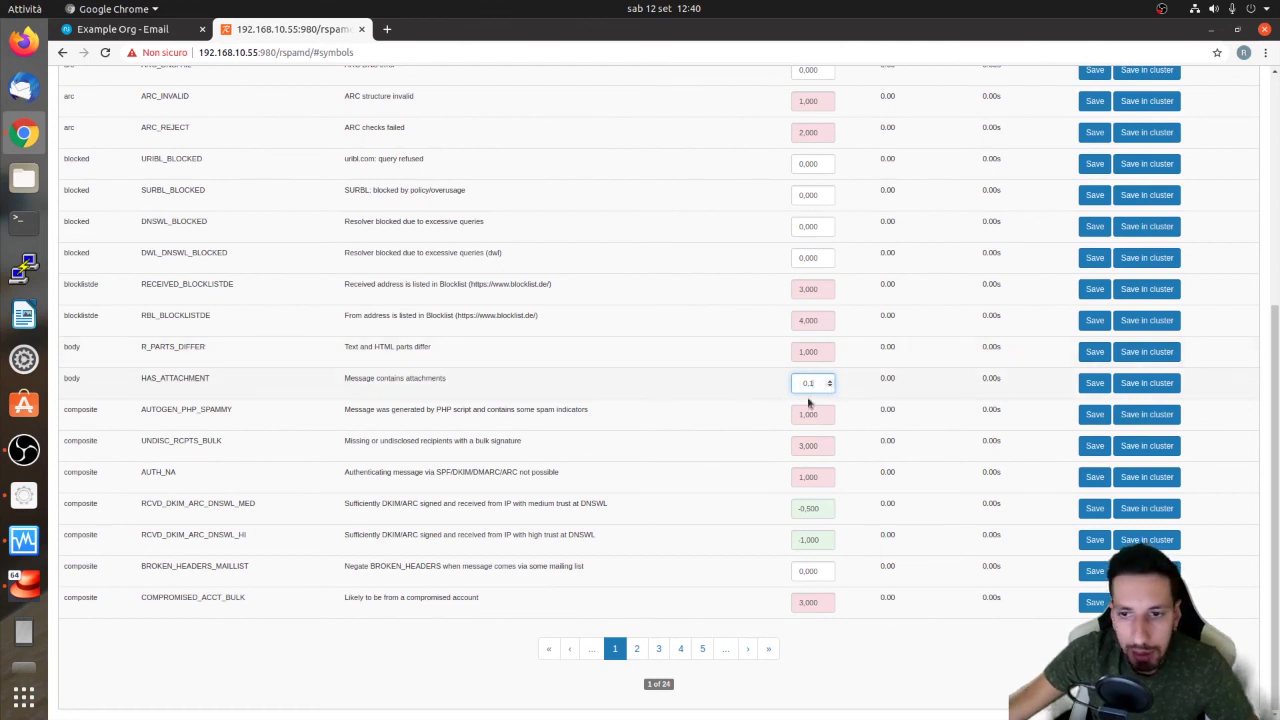
left_click(829, 381)
left_click(829, 383)
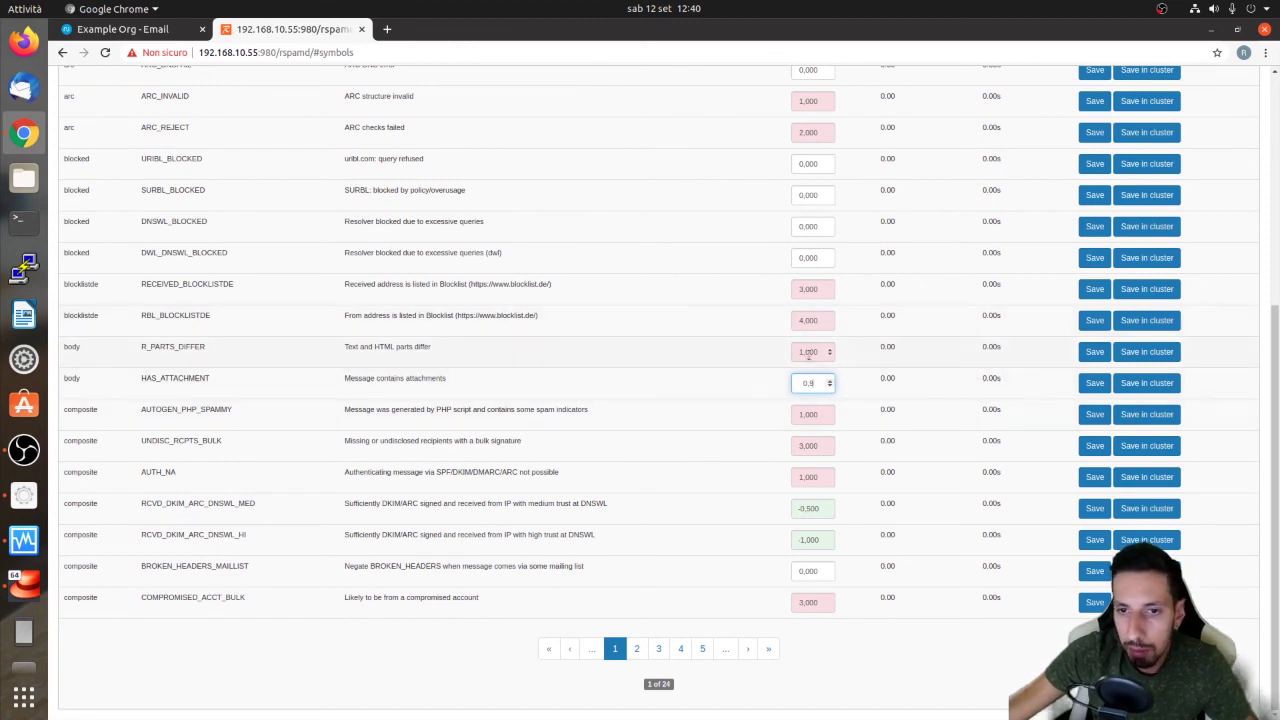
left_click(827, 384)
left_click(829, 381)
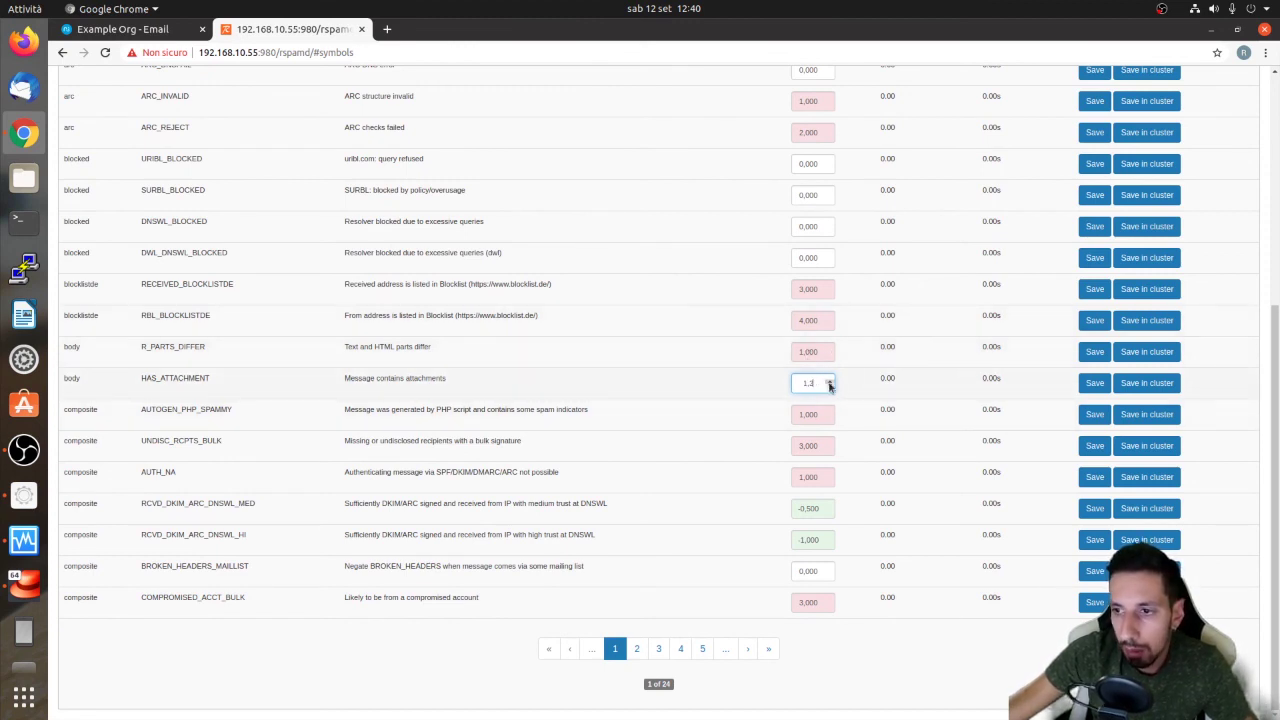
type(",5")
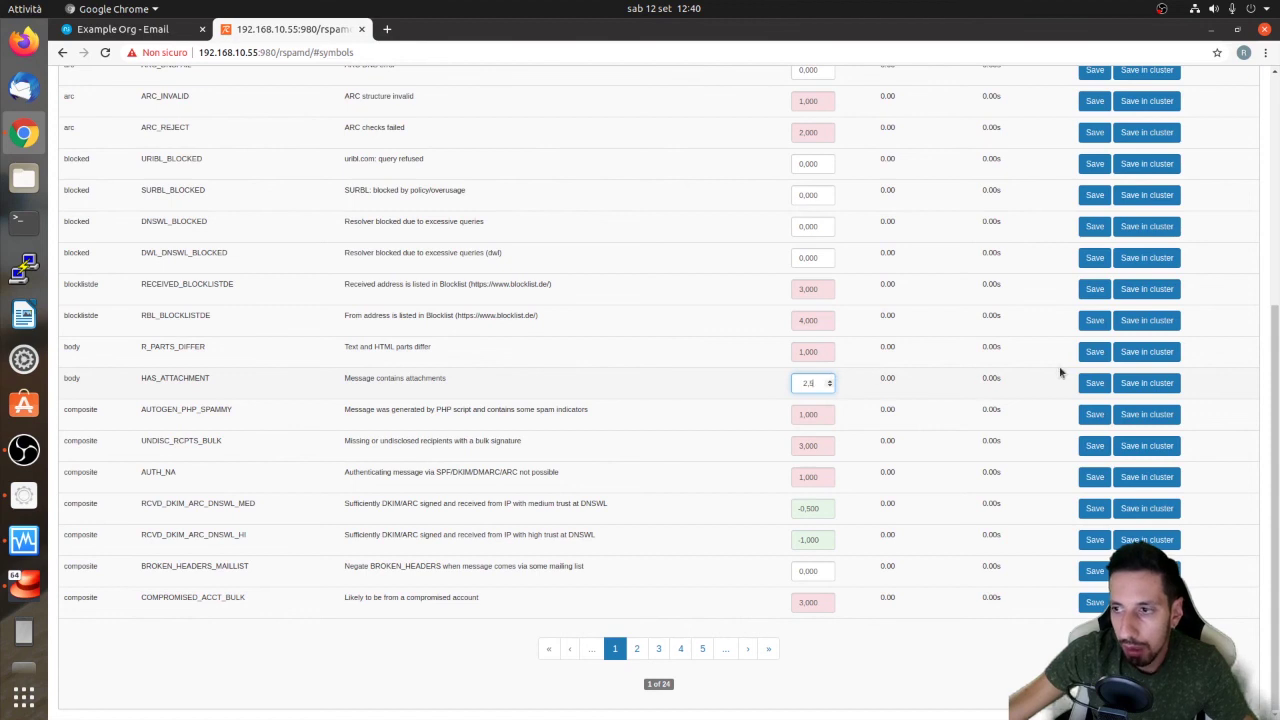
left_click(1092, 383)
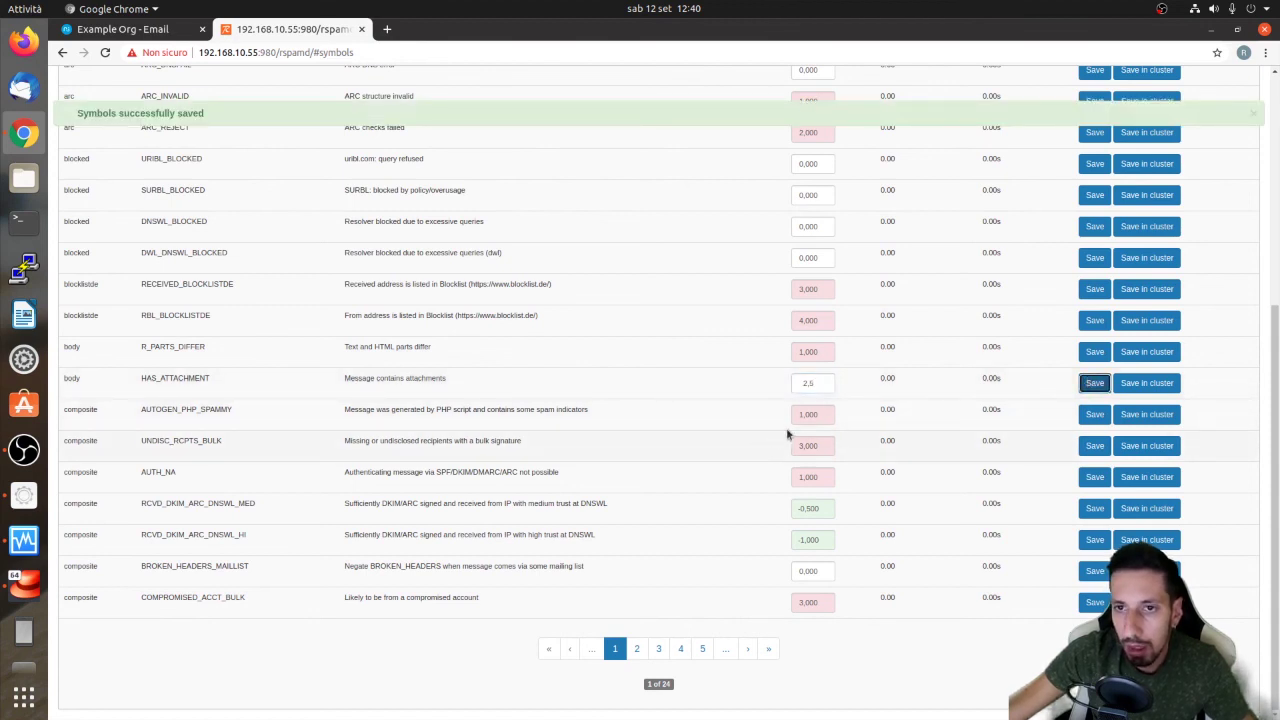
Open Rspamd's History of scanned messages
left_click_drag(342, 380, 594, 383)
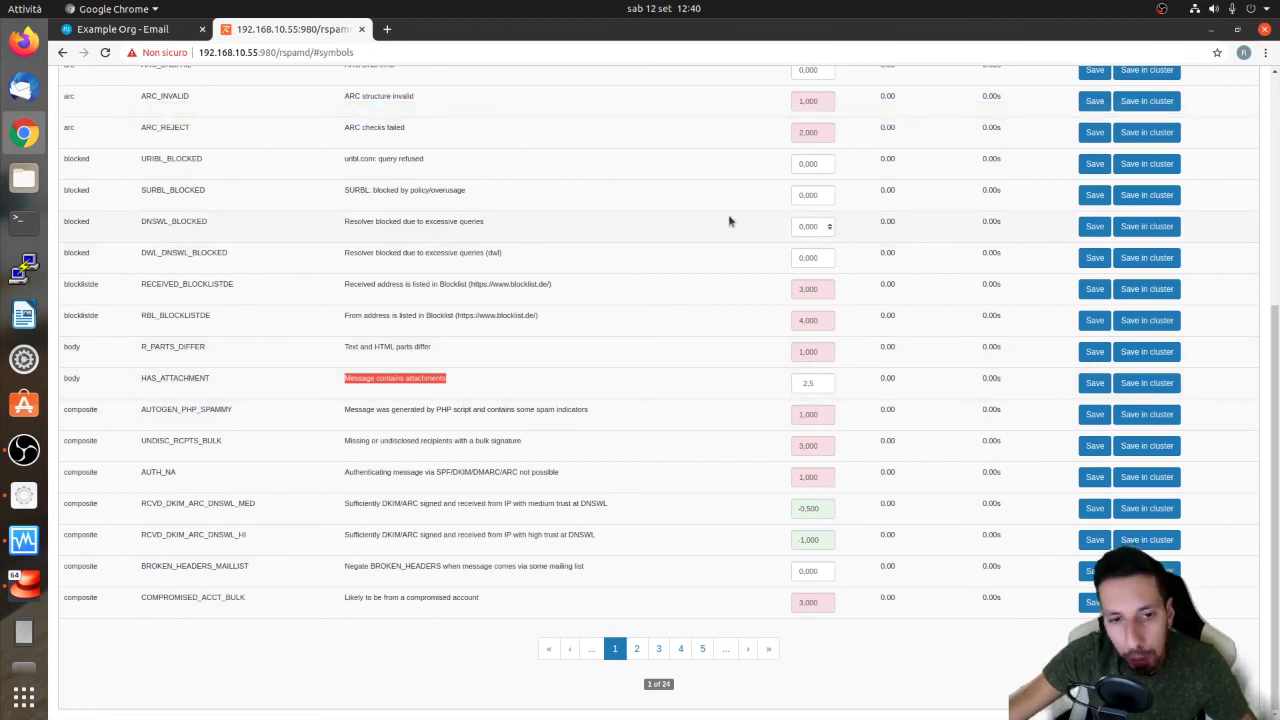
scroll(729, 217, "up", 5)
left_click(555, 84)
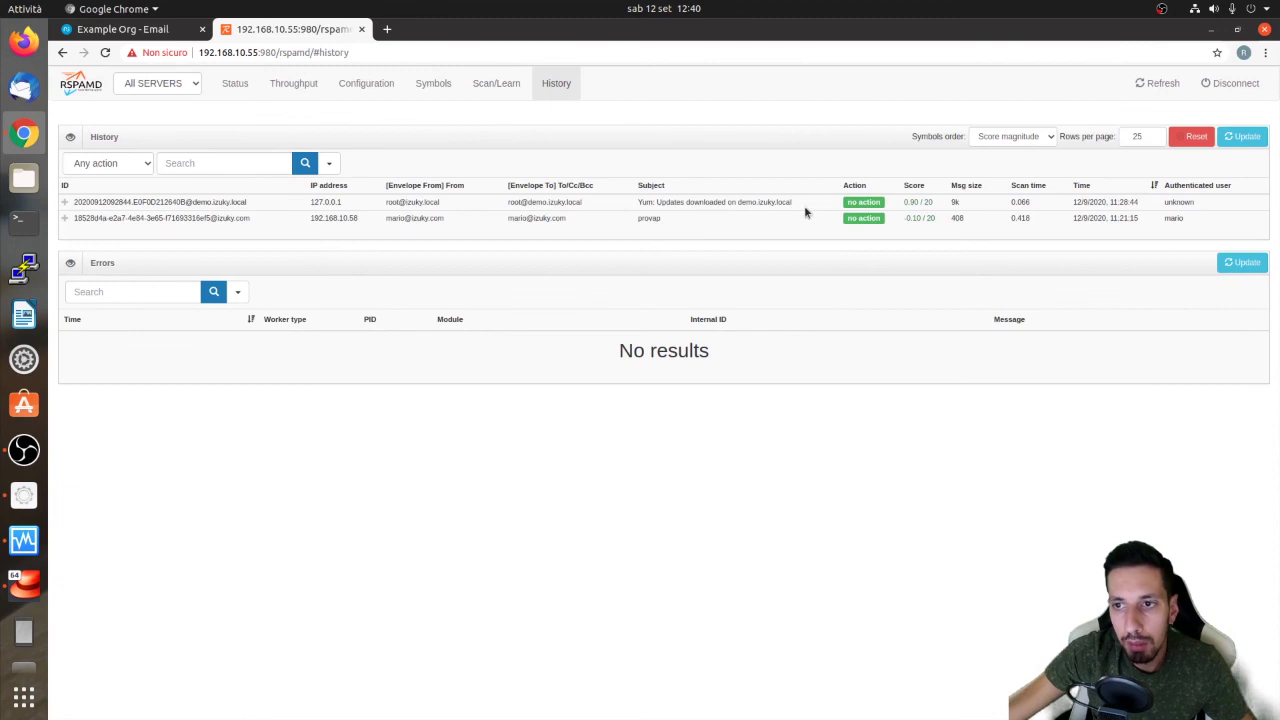
Review the provap message's symbol hits, then show page 3 of the Symbols list
left_click(889, 221)
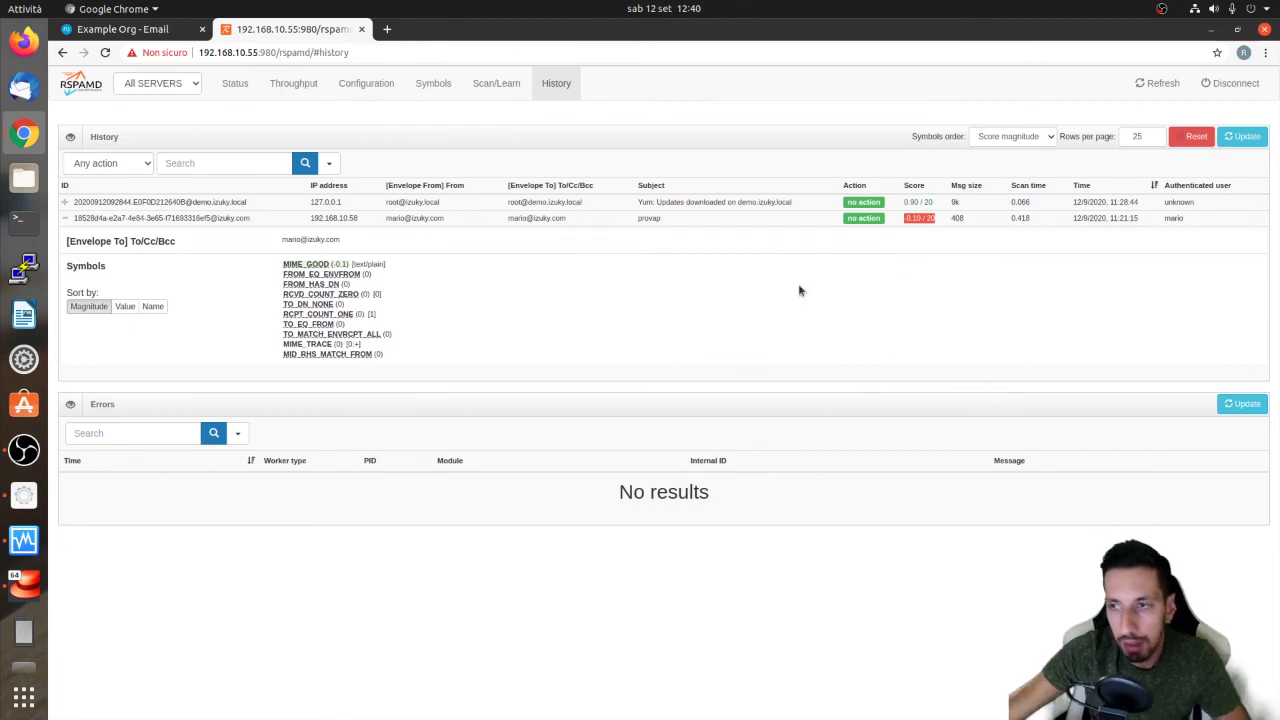
left_click(424, 86)
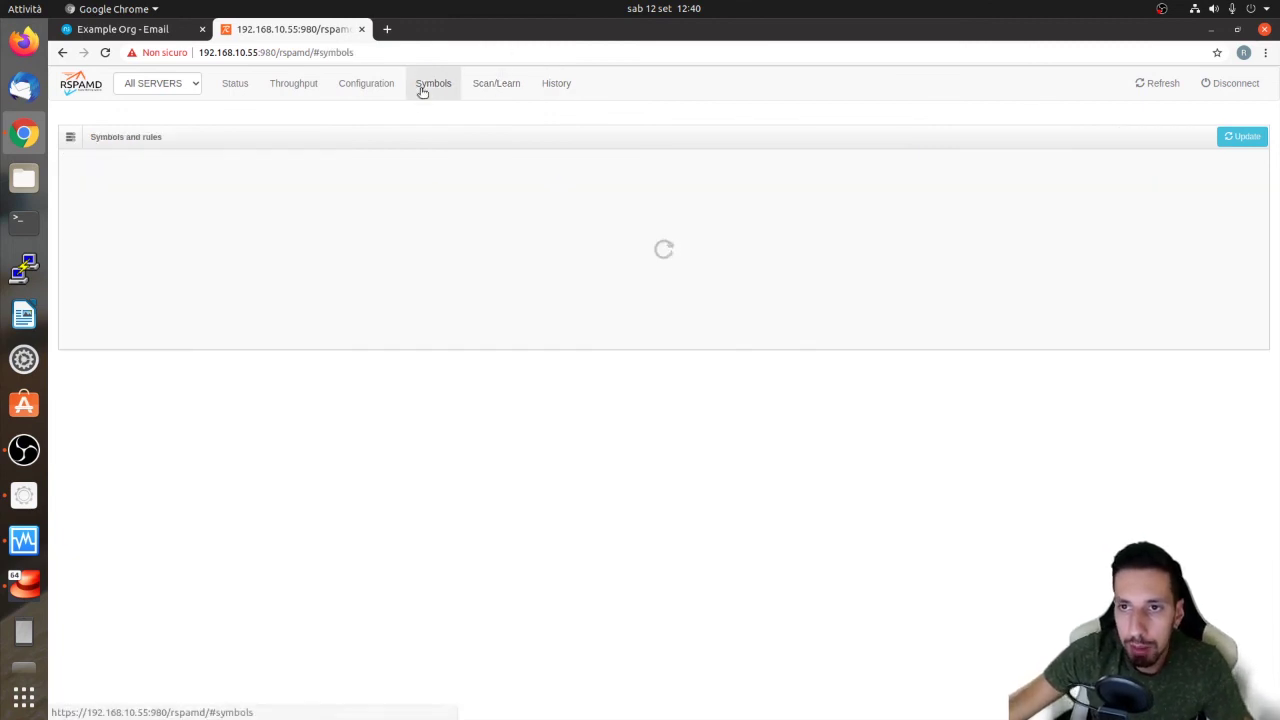
scroll(811, 398, "down", 4)
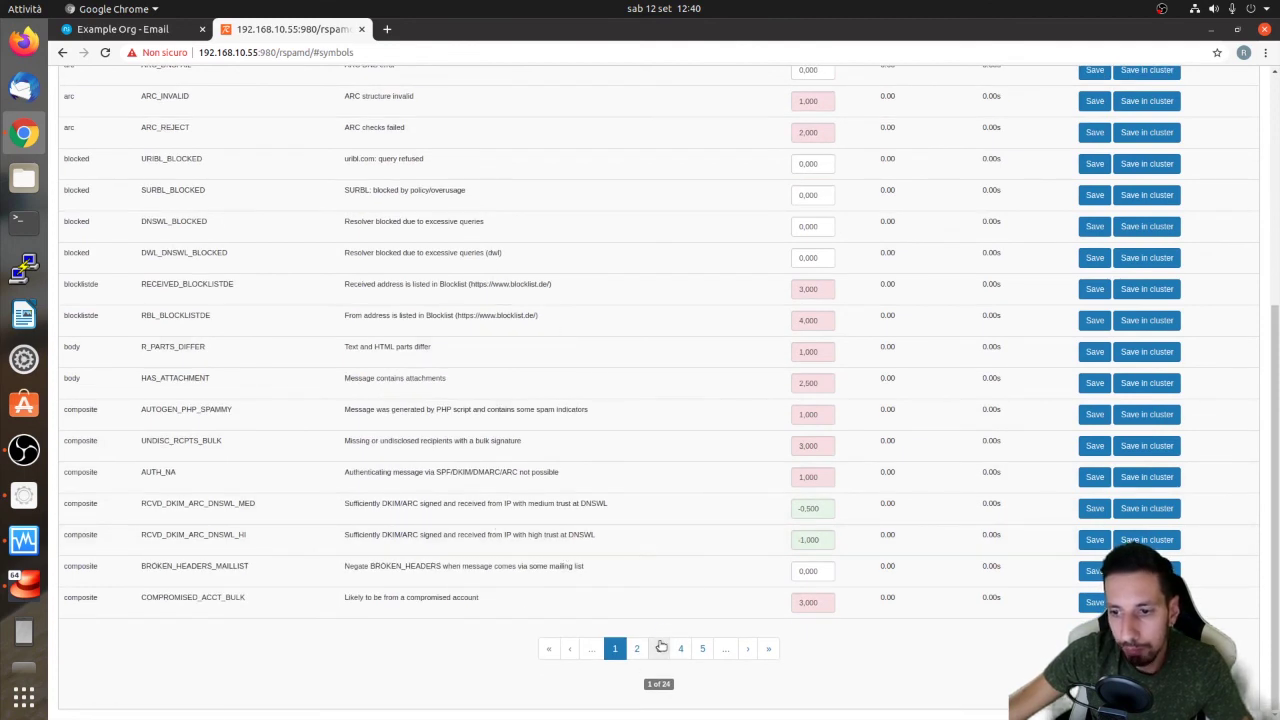
left_click(658, 648)
Browse symbol pages 4 and 5, then return to NethServer's Email Filter settings
scroll(546, 497, "up", 5)
scroll(546, 497, "down", 10)
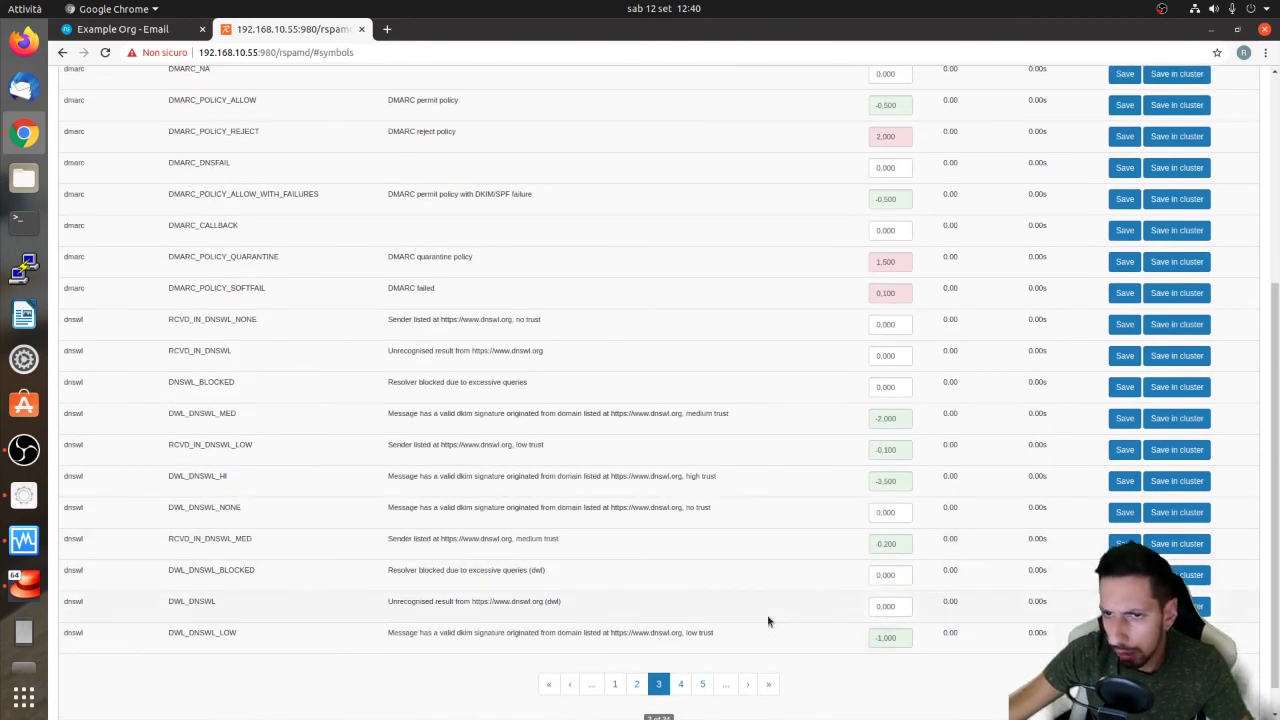
left_click(684, 685)
left_click(698, 684)
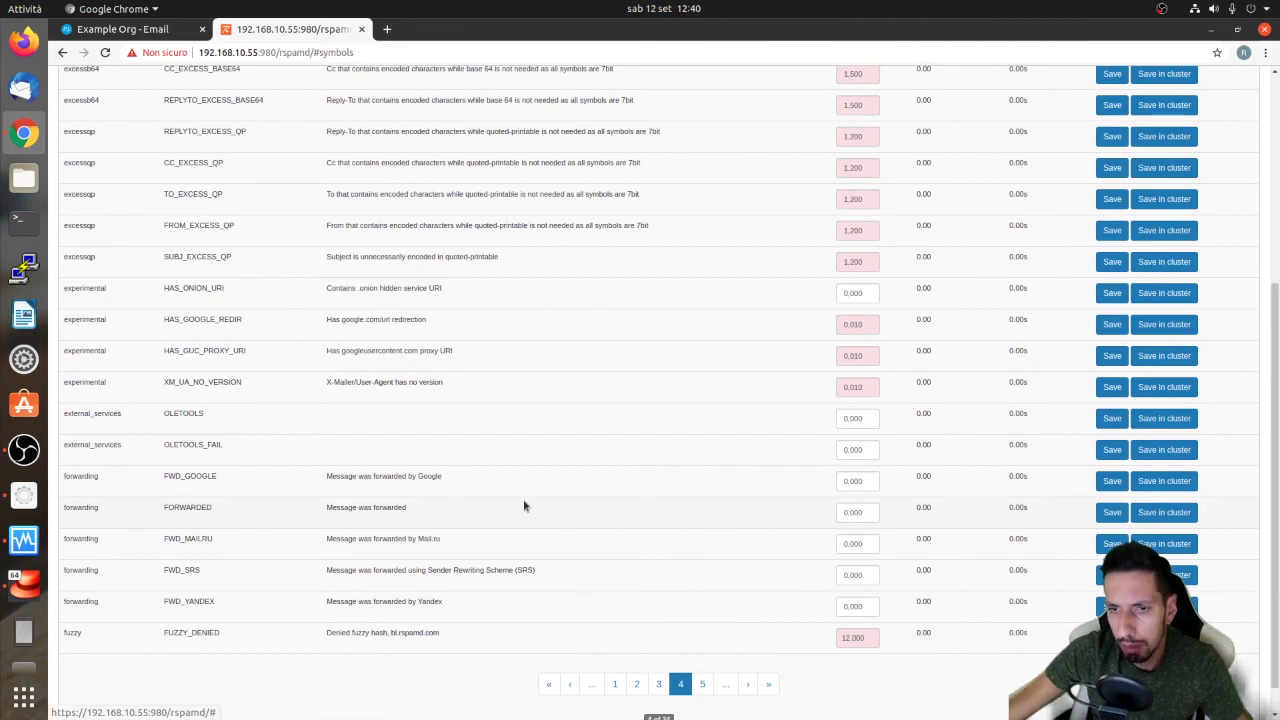
scroll(277, 426, "up", 10)
scroll(437, 457, "down", 3)
scroll(437, 462, "up", 10)
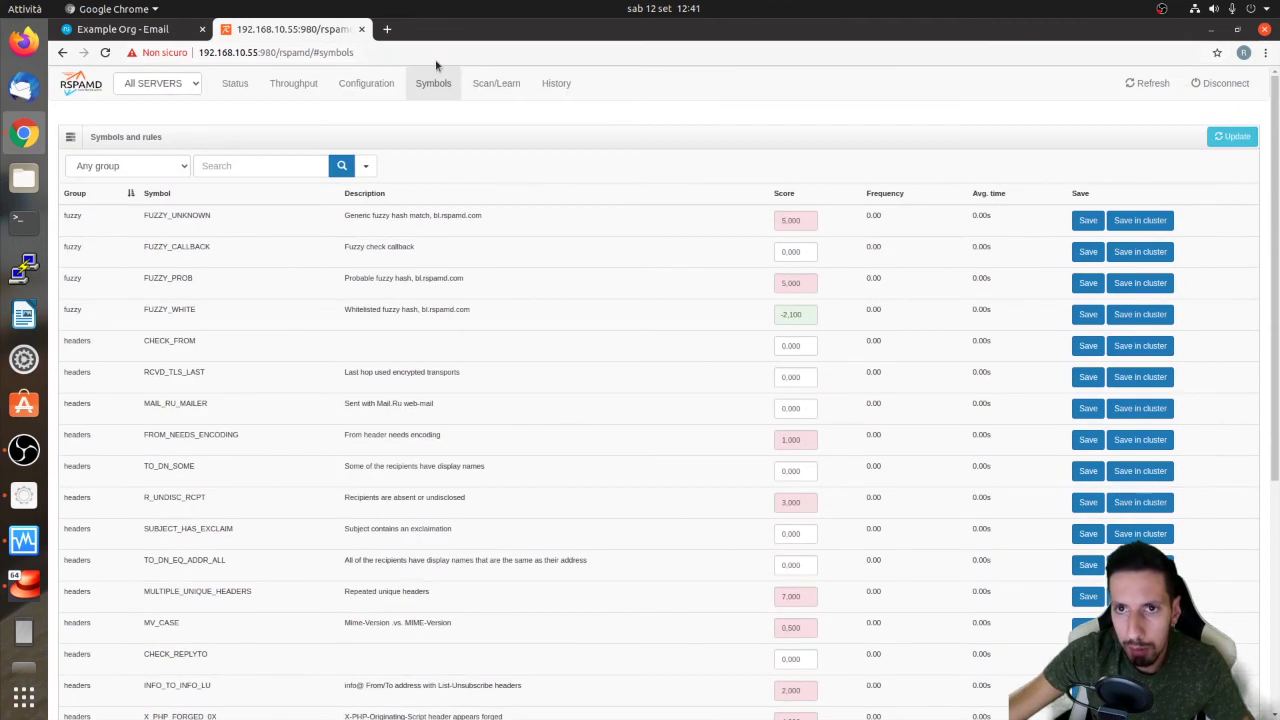
left_click(550, 84)
left_click(145, 30)
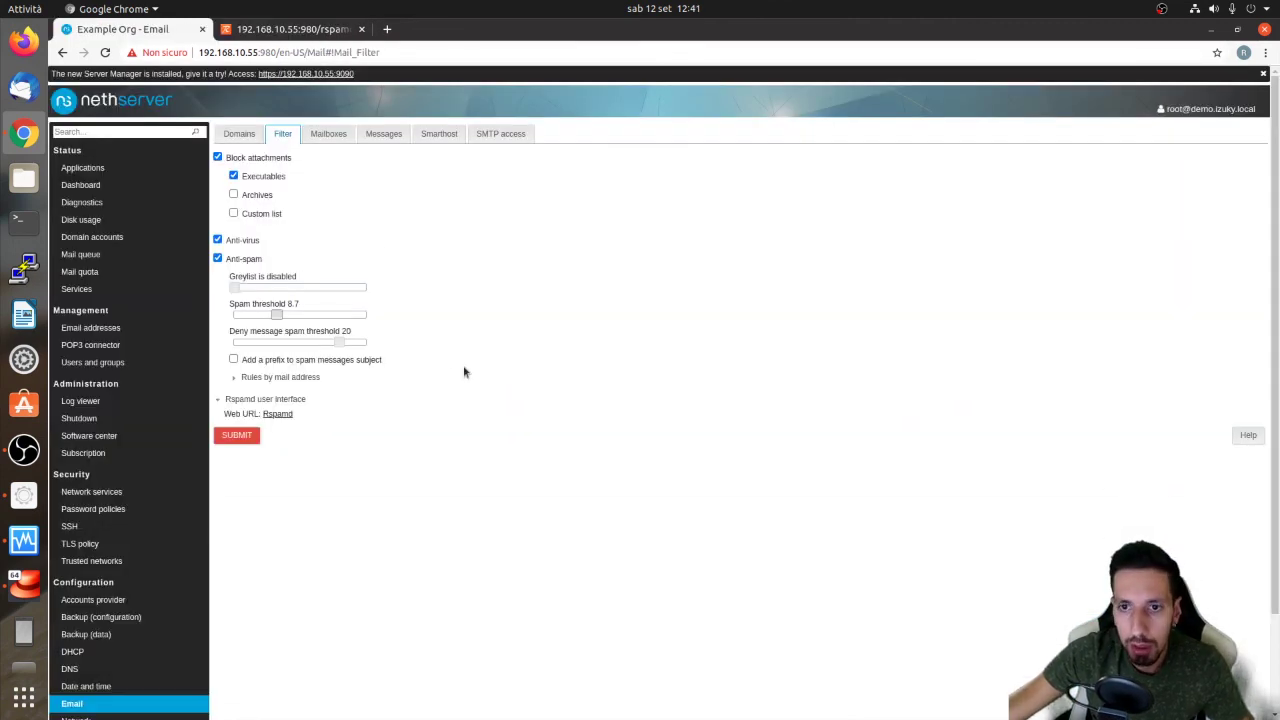
scroll(240, 410, "down", 2)
scroll(489, 328, "up", 2)
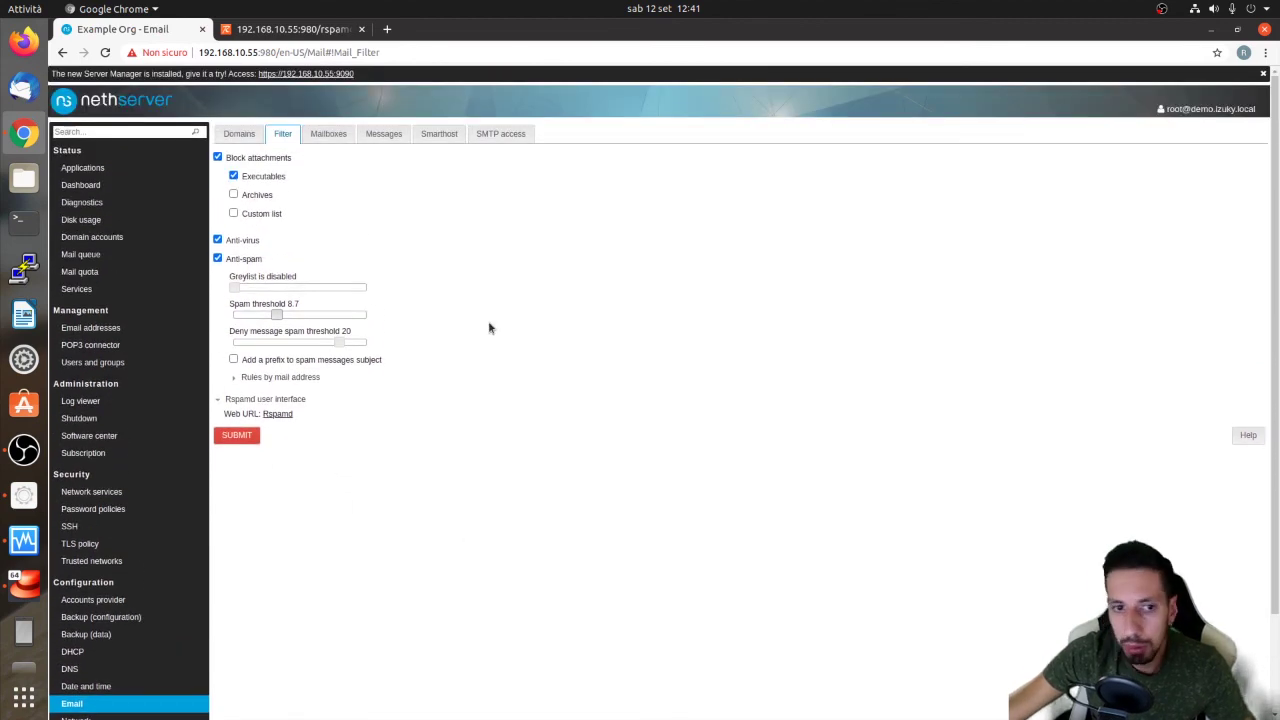